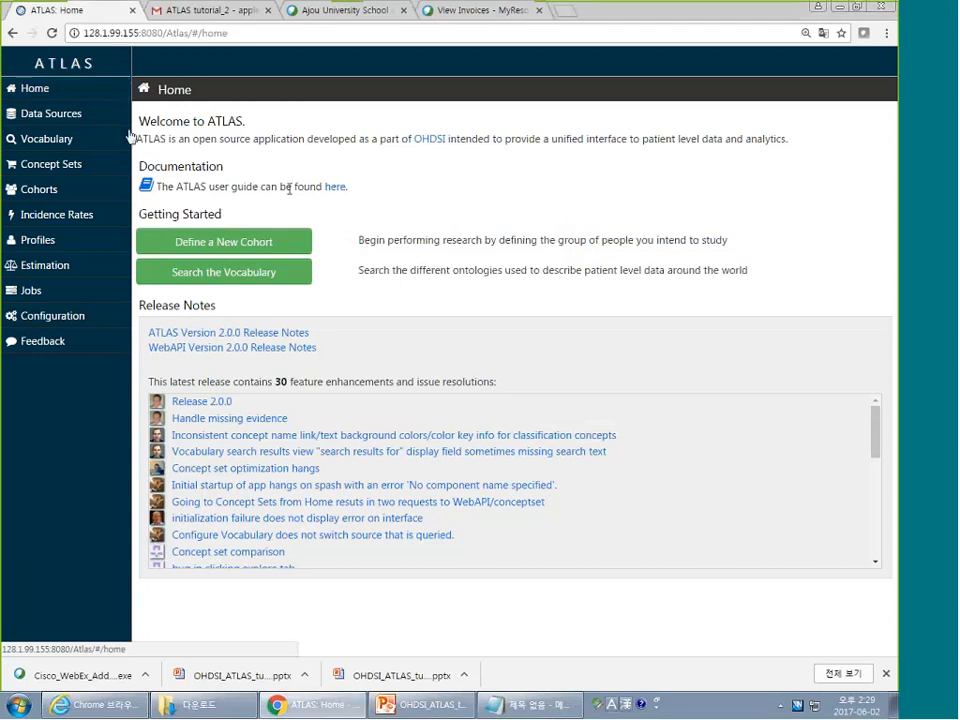
Look through the Cohorts, Vocabulary, Concept Sets and Estimation pages, ending on the cohort list
click(58, 199)
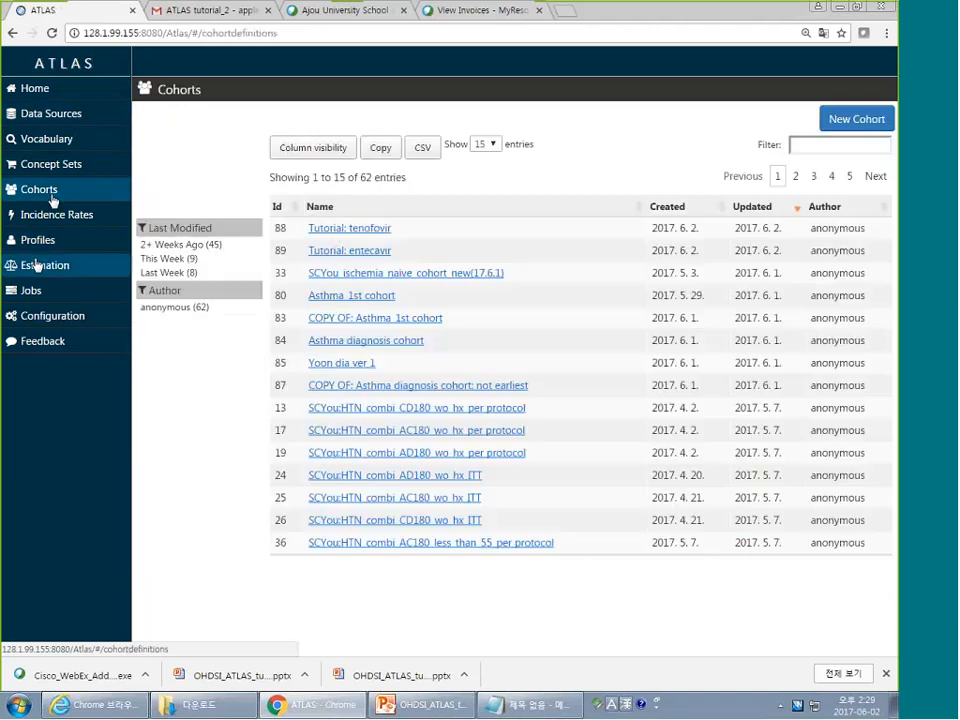
click(46, 139)
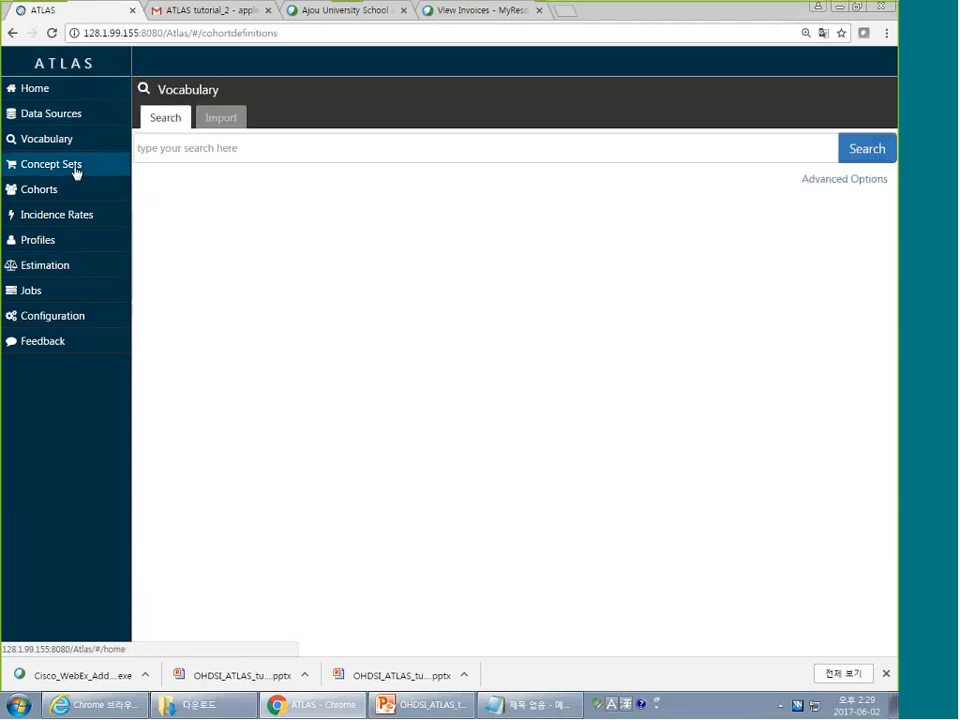
click(76, 172)
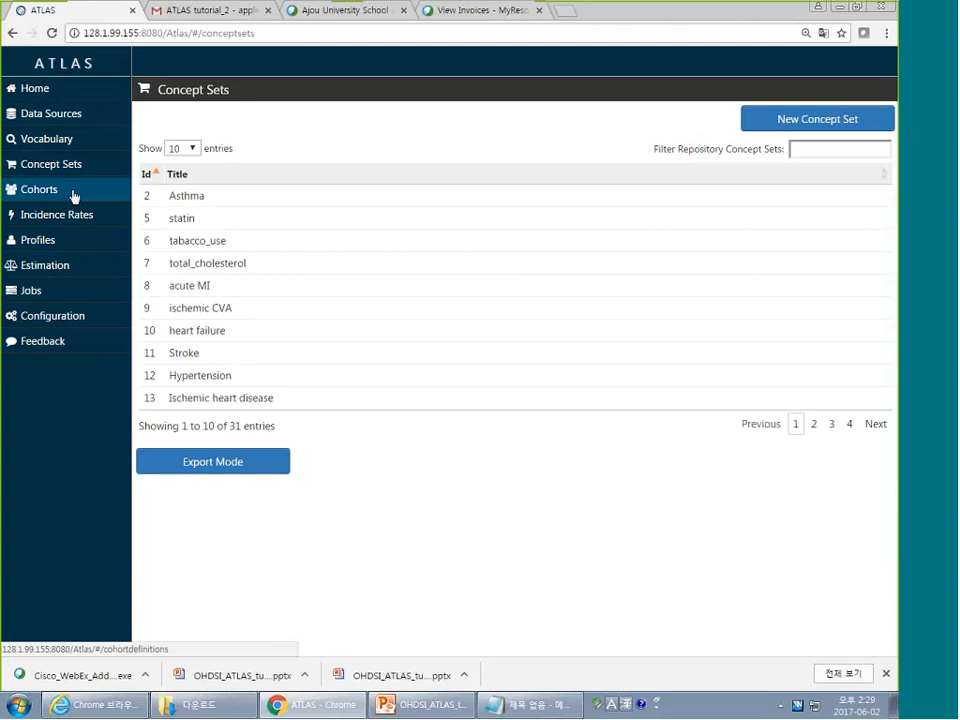
click(73, 195)
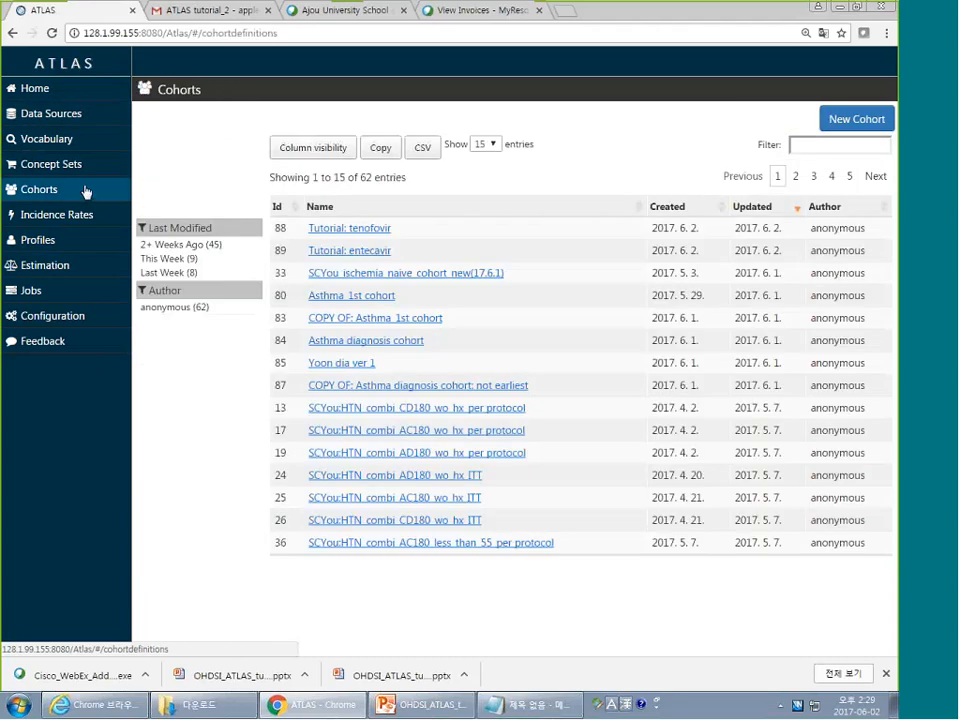
click(45, 265)
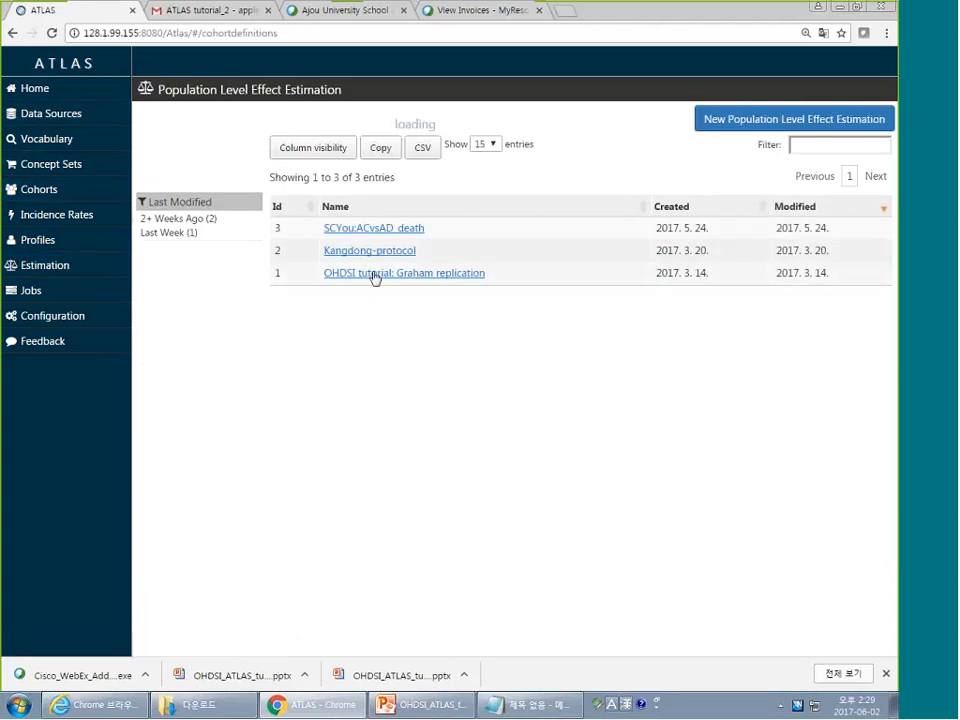
click(30, 164)
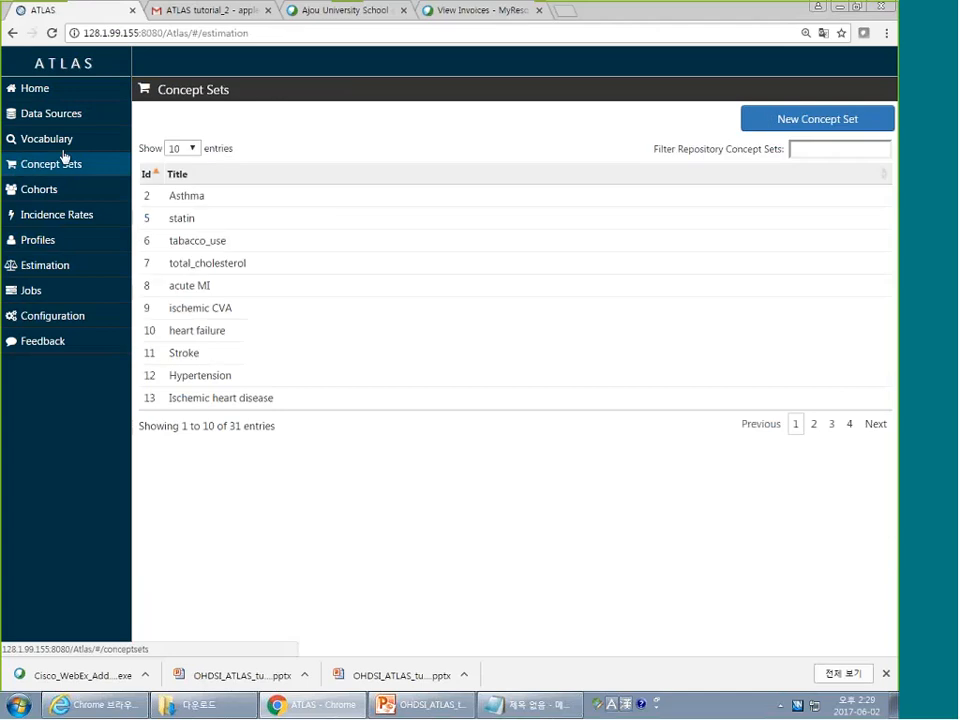
click(60, 190)
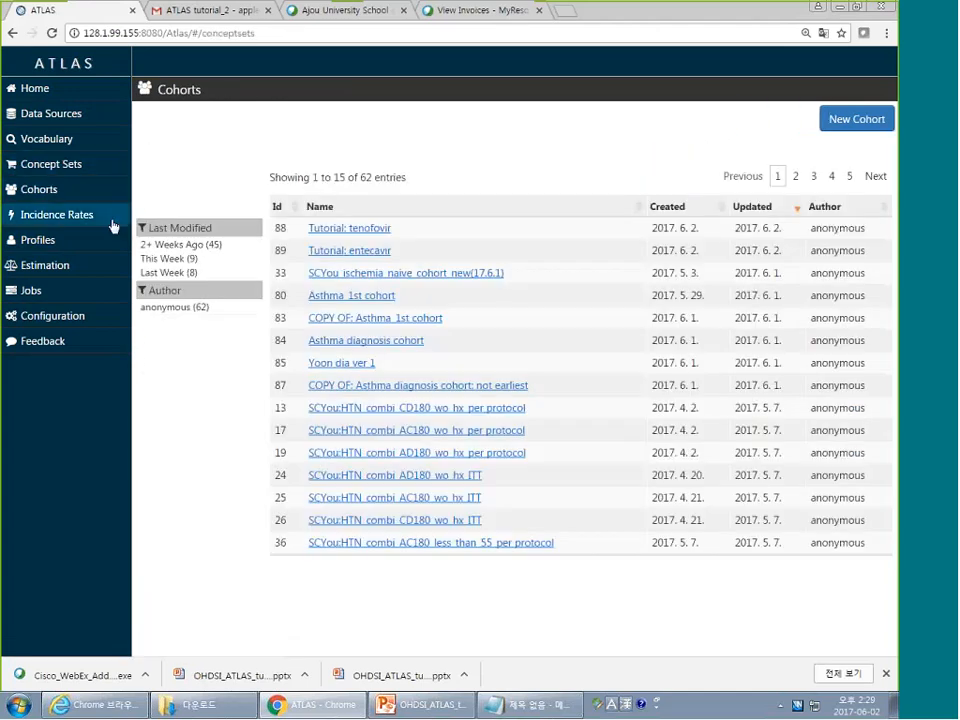
Open the "Tutorial: entecavir" cohort and copy its complete JSON export
click(352, 251)
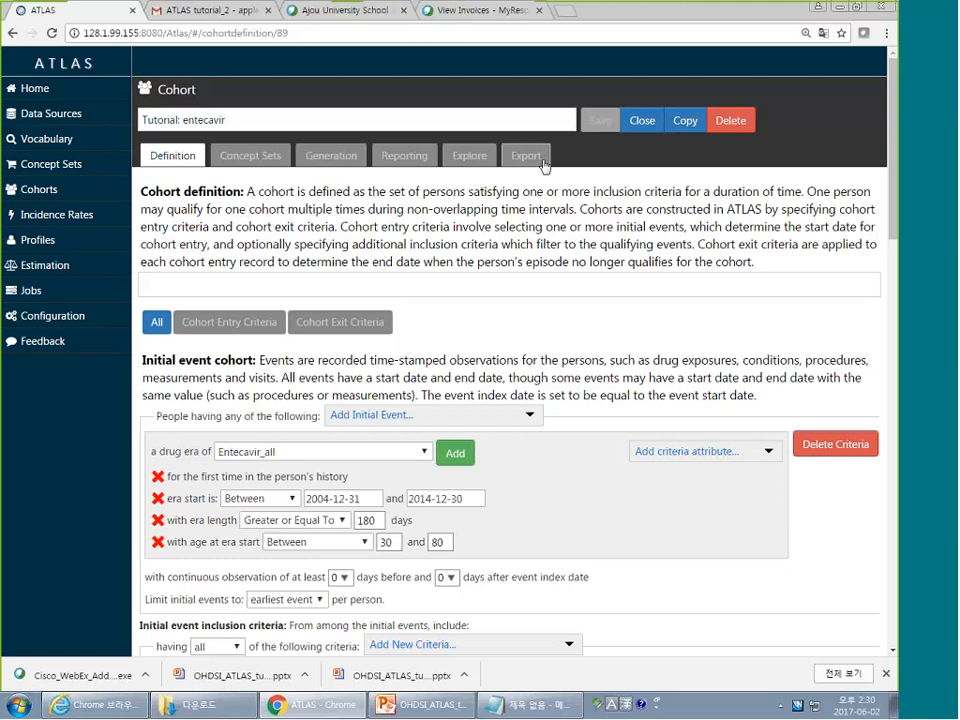
scroll(687, 396, down, 1)
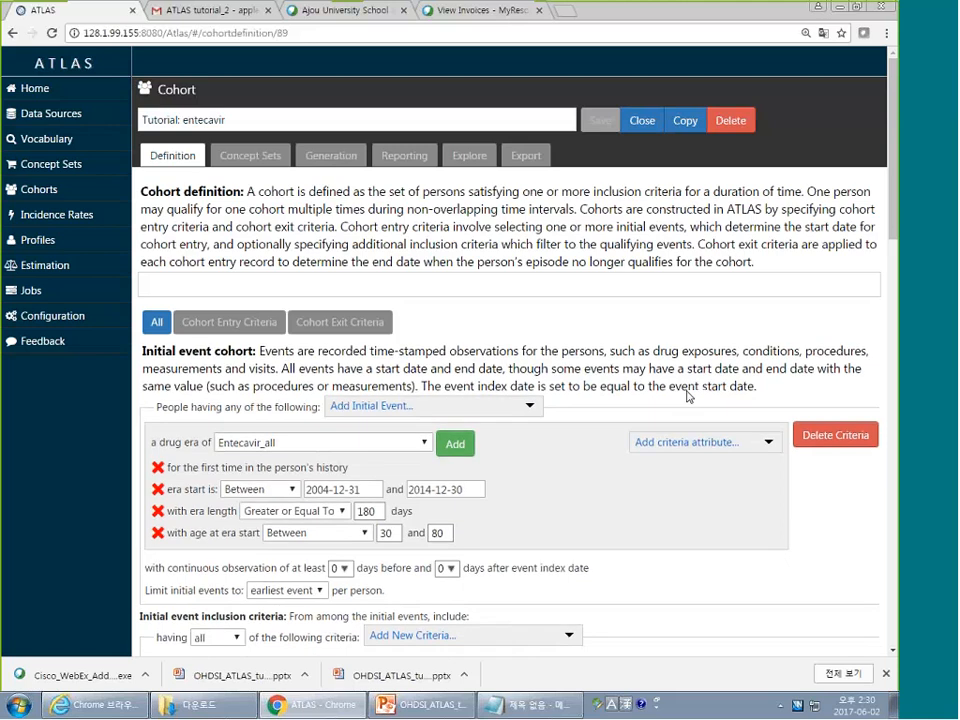
scroll(687, 396, down, 20)
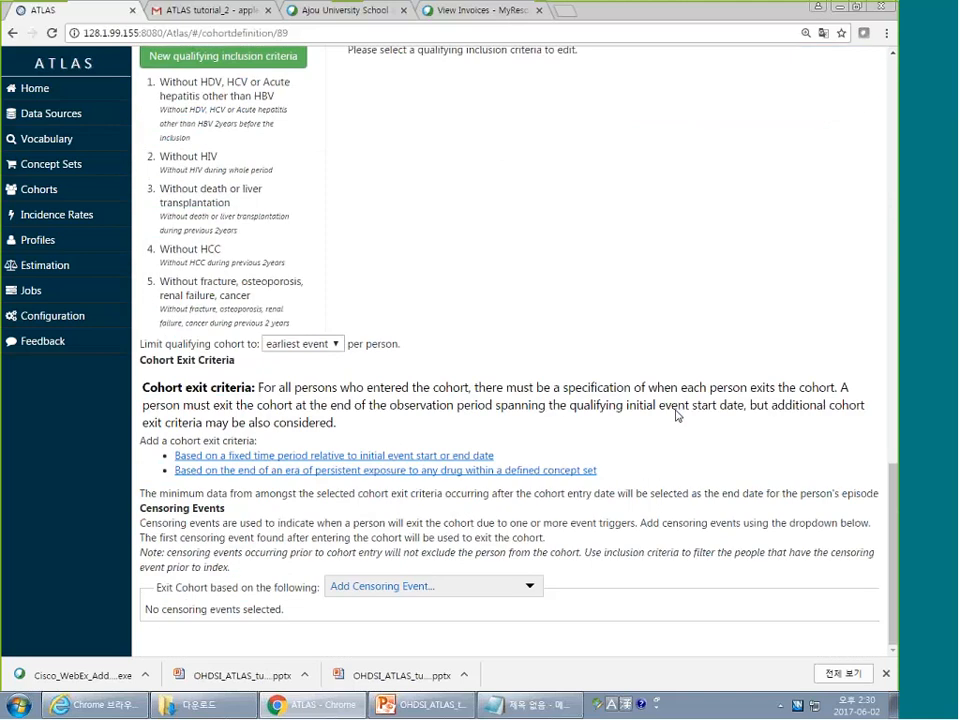
scroll(610, 260, up, 20)
click(528, 87)
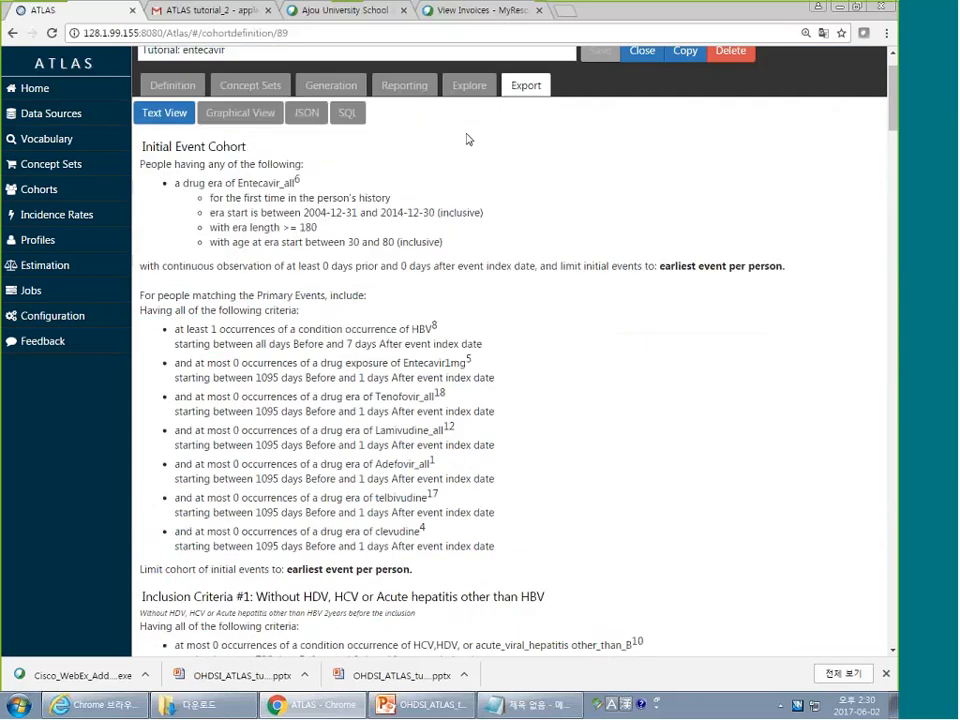
click(308, 112)
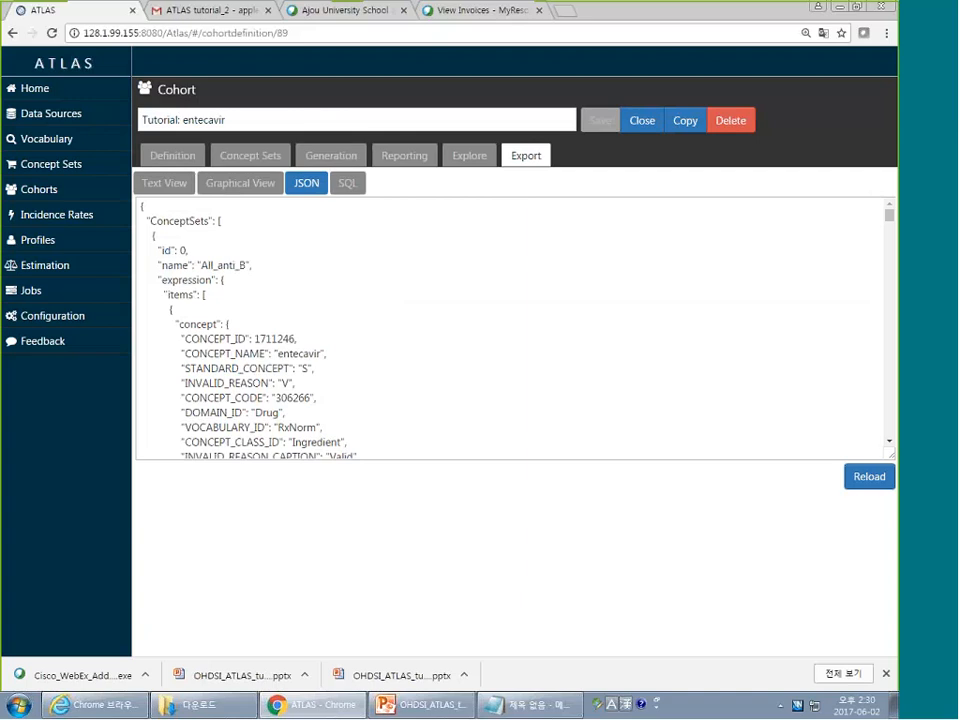
key(ctrl+a)
Switch to a new Notepad (메모장) document, paste the copied cohort JSON and select all of it
key(super)
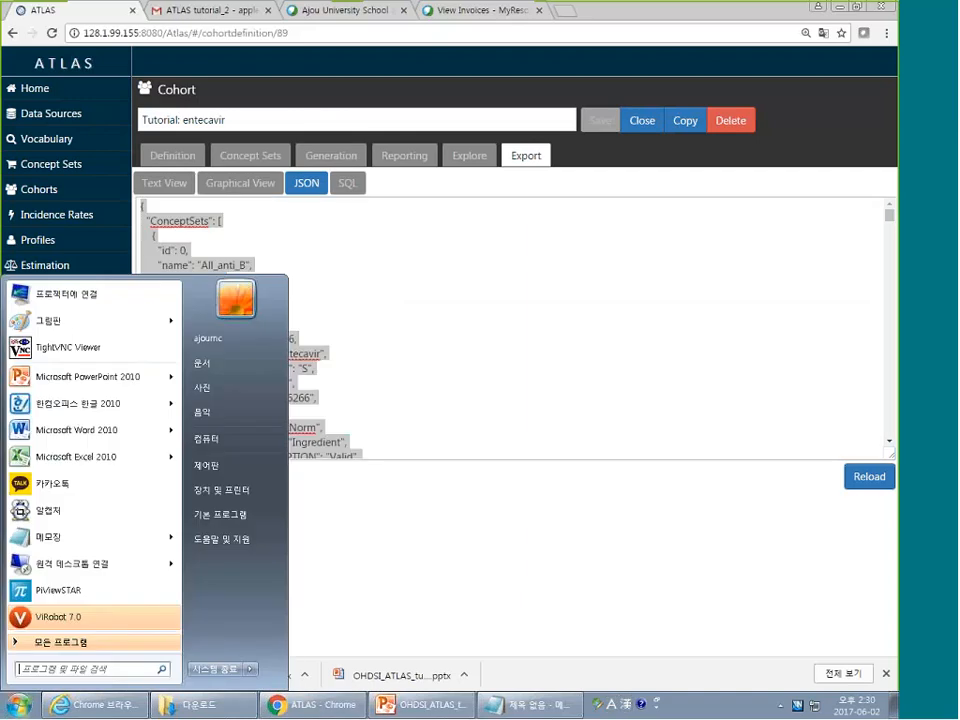
text(a)
key(BackSpace)
key(Hangul)
text(메모)
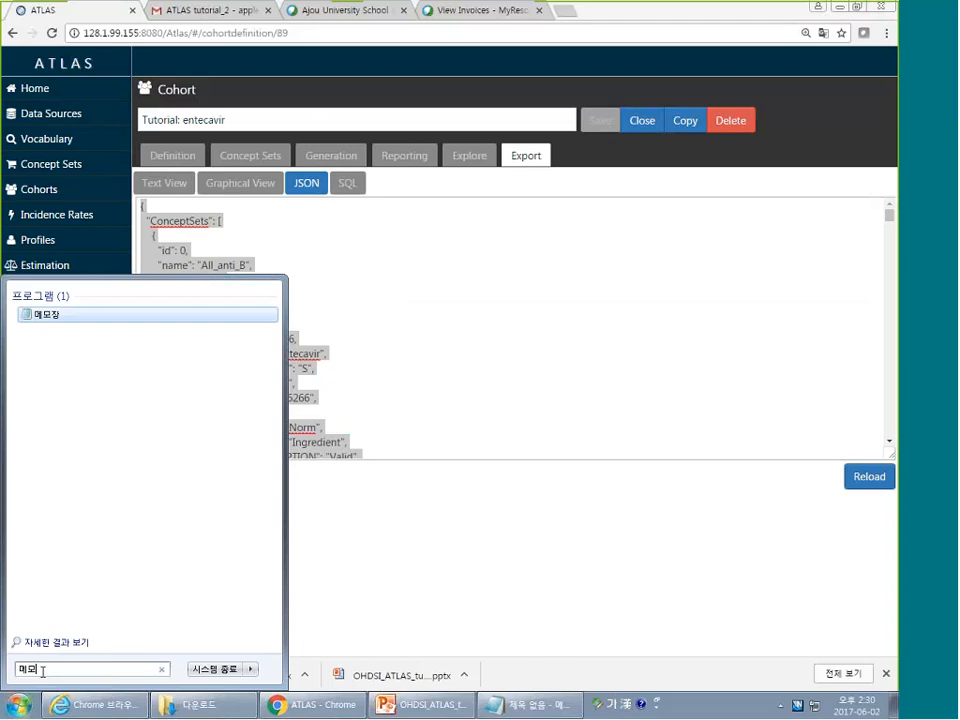
click(75, 316)
key(ctrl+v)
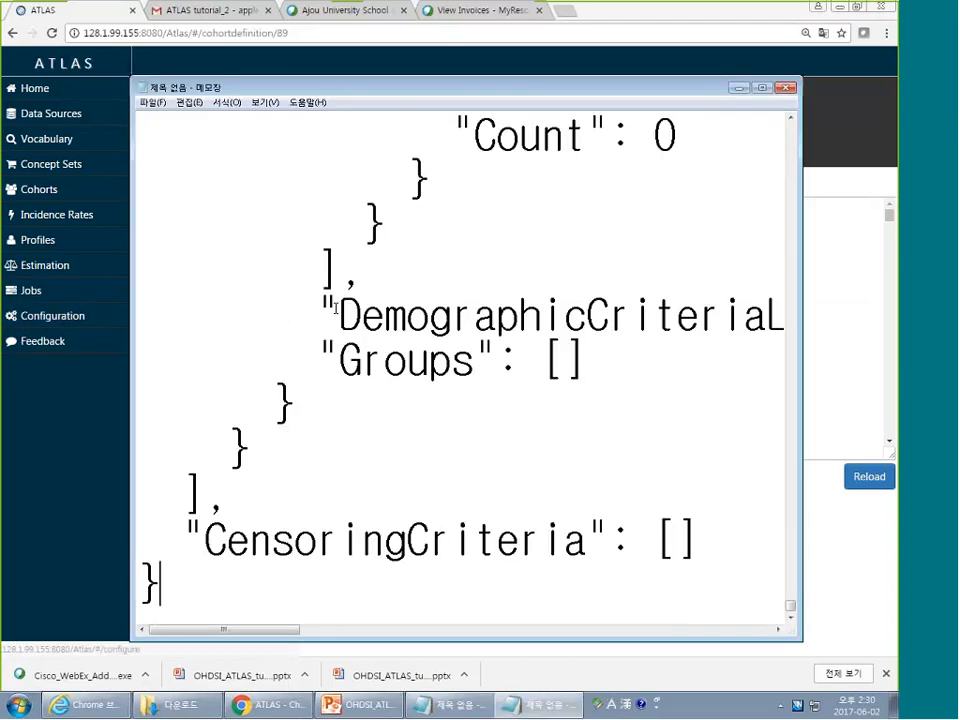
key(ctrl+a)
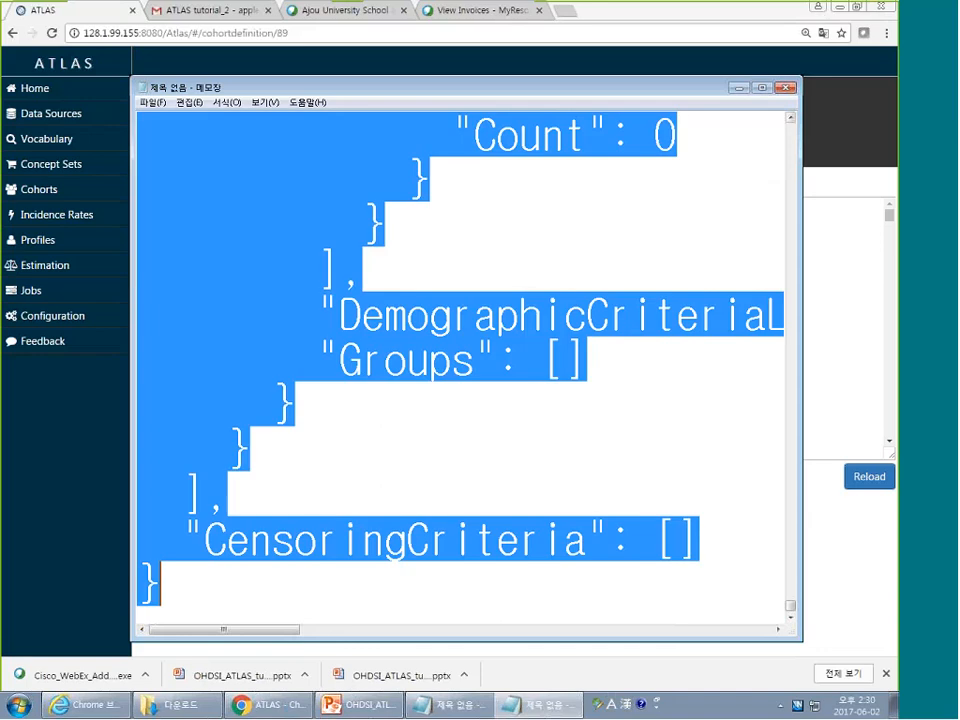
Return to ATLAS, close the open cohort and start a new cohort named "Tutorial: Entecavir_copy"
click(809, 477)
click(630, 128)
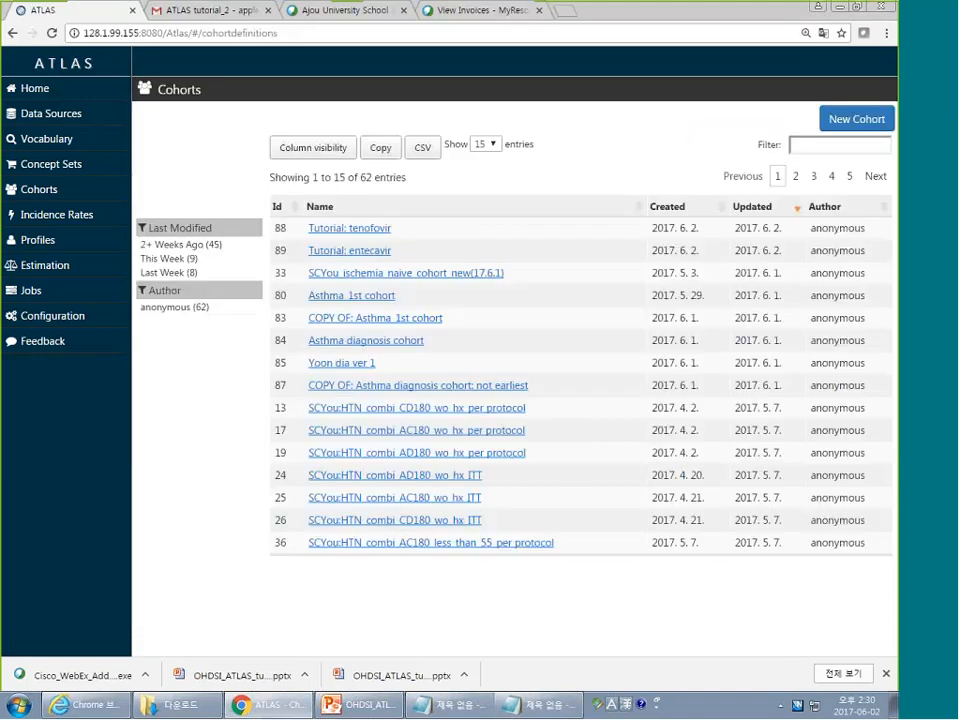
click(856, 119)
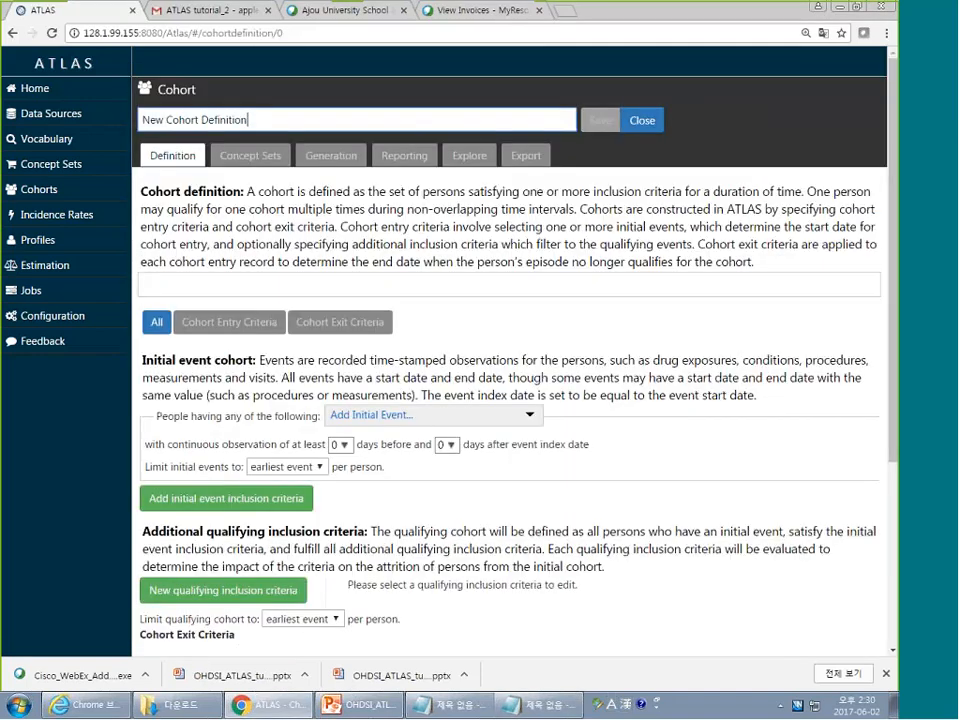
key(ctrl+a)
text(Tutor)
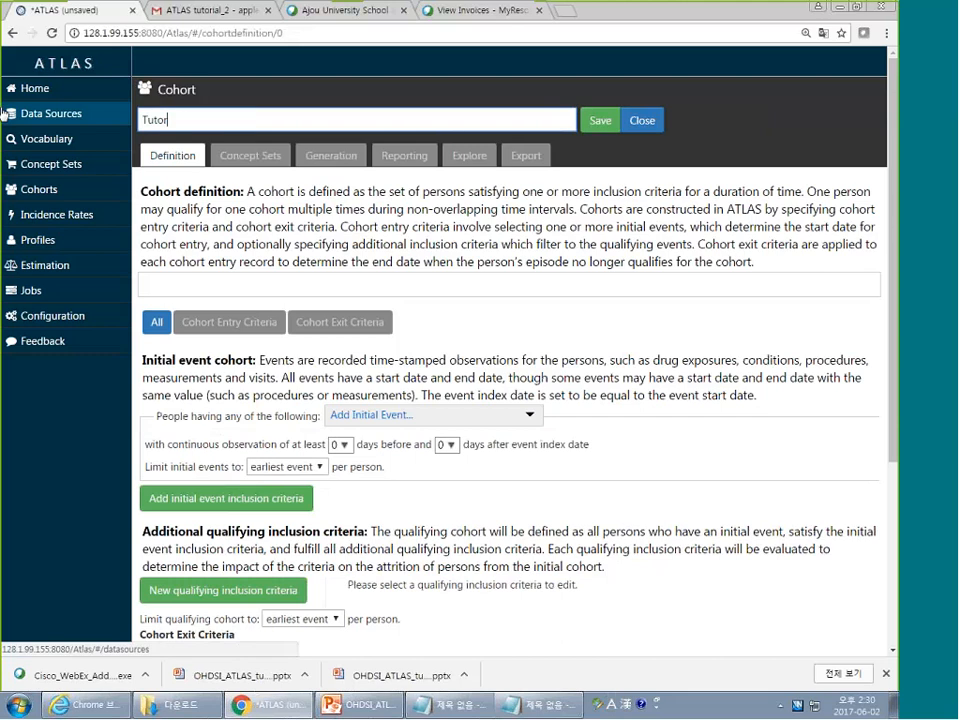
text(ial: Entev)
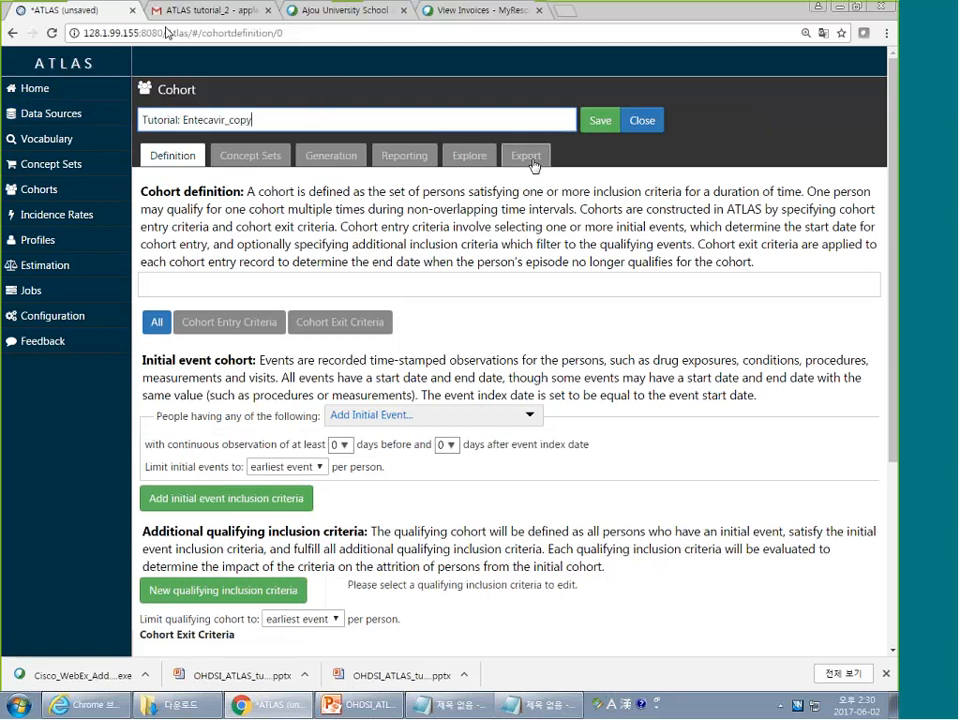
Replace the new cohort's JSON with the copied entecavir JSON, reload it and check the resulting cohort definition
click(526, 155)
click(306, 183)
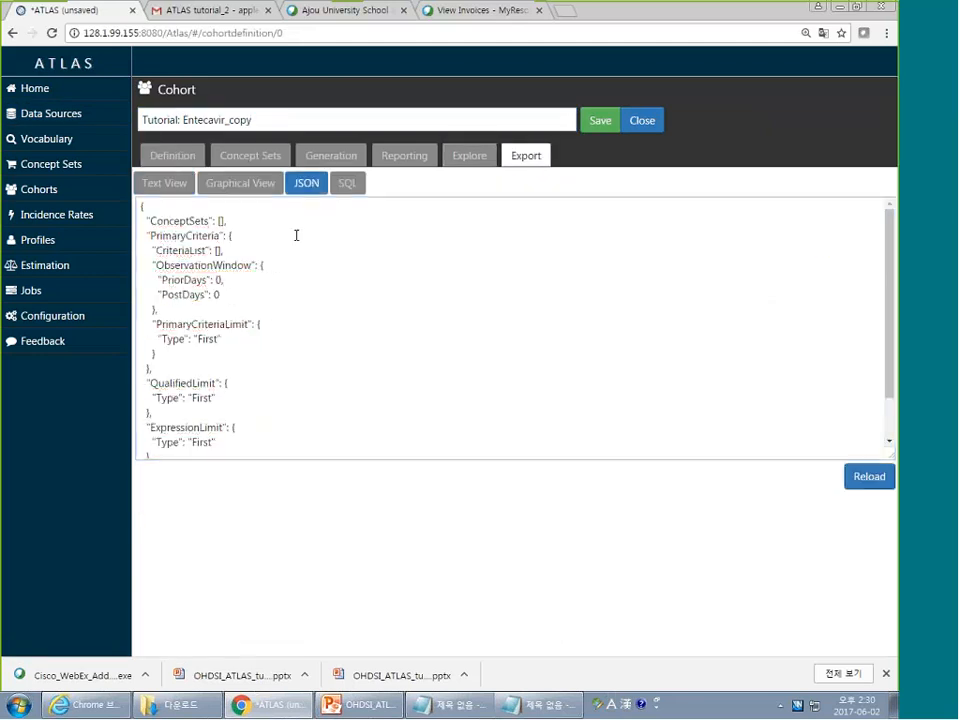
scroll(326, 296, down, 15)
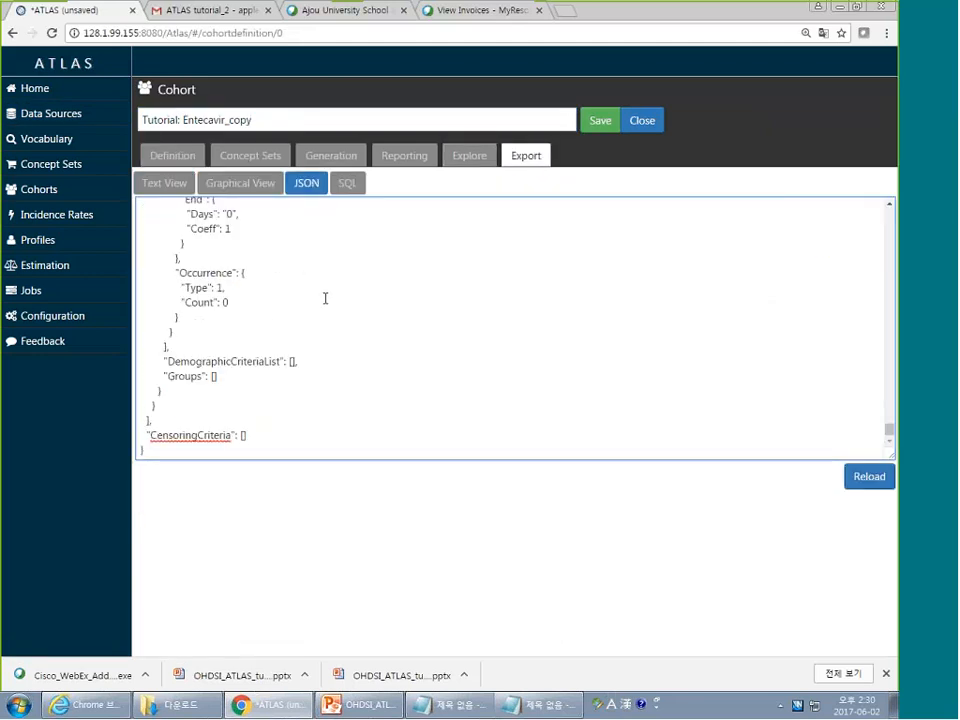
click(854, 487)
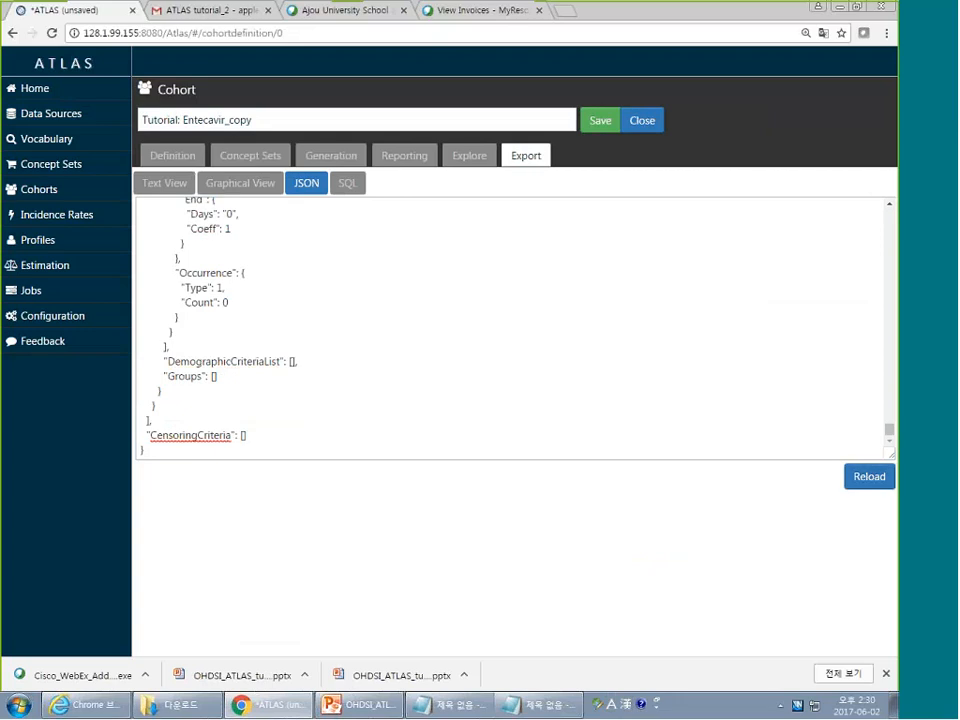
scroll(414, 430, down, 15)
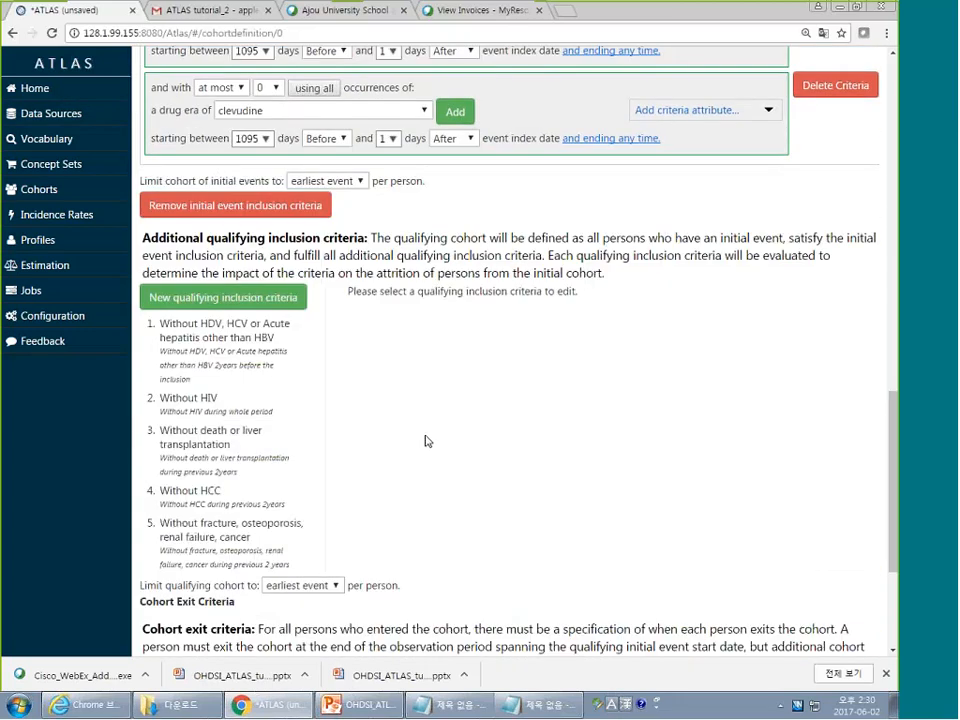
scroll(440, 420, up, 15)
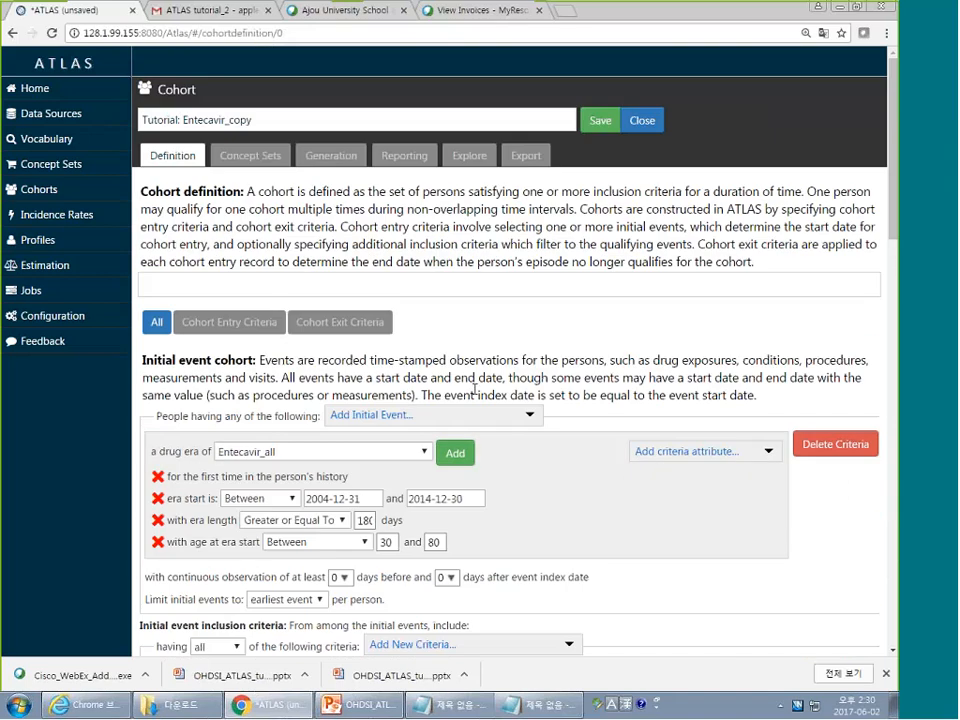
Close the new cohort without saving and reopen the "Tutorial: entecavir" cohort to view its definition
click(642, 124)
click(508, 116)
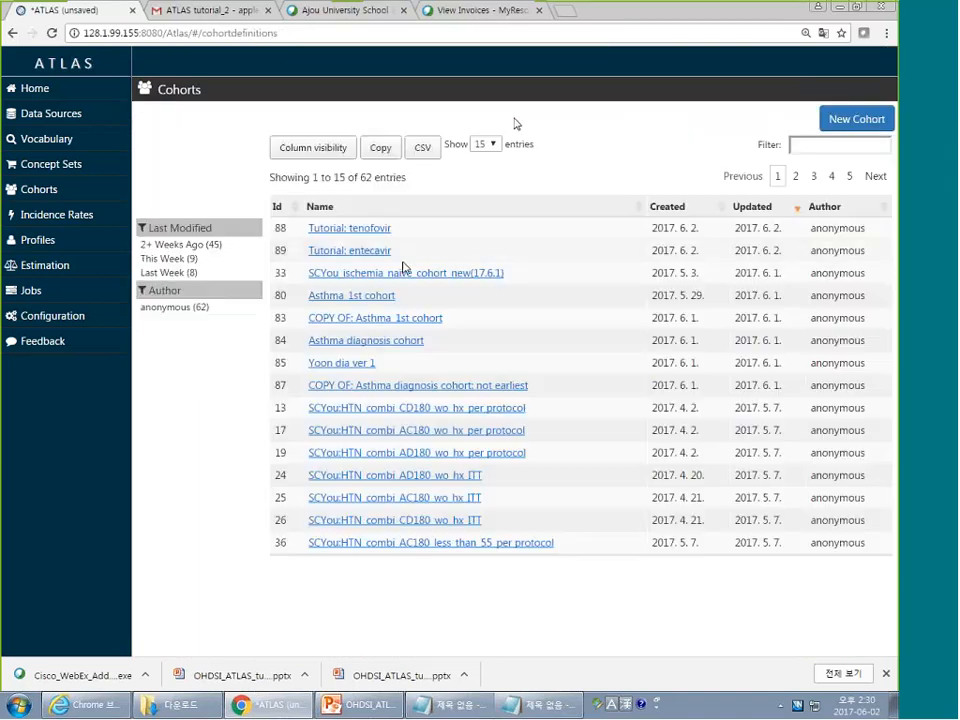
click(378, 251)
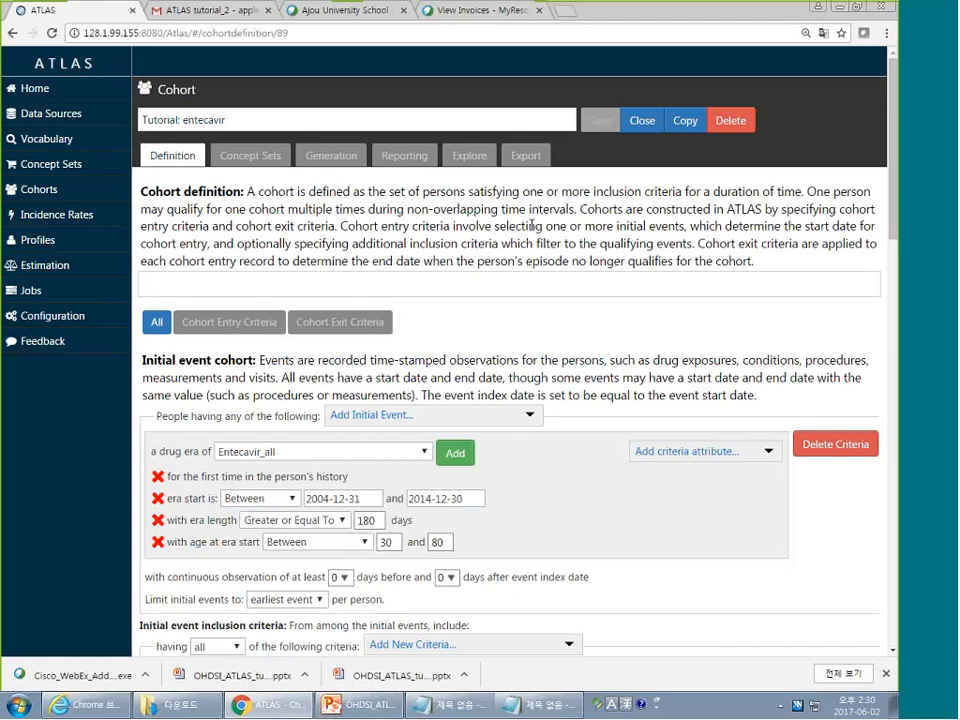
scroll(531, 220, down, 3)
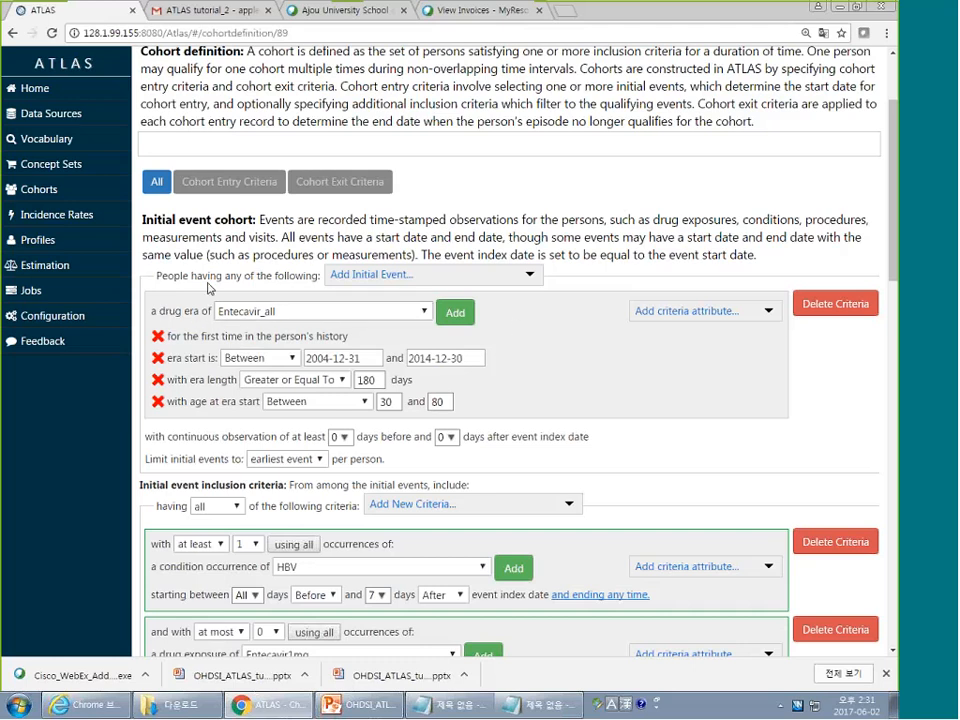
scroll(205, 290, up, 2)
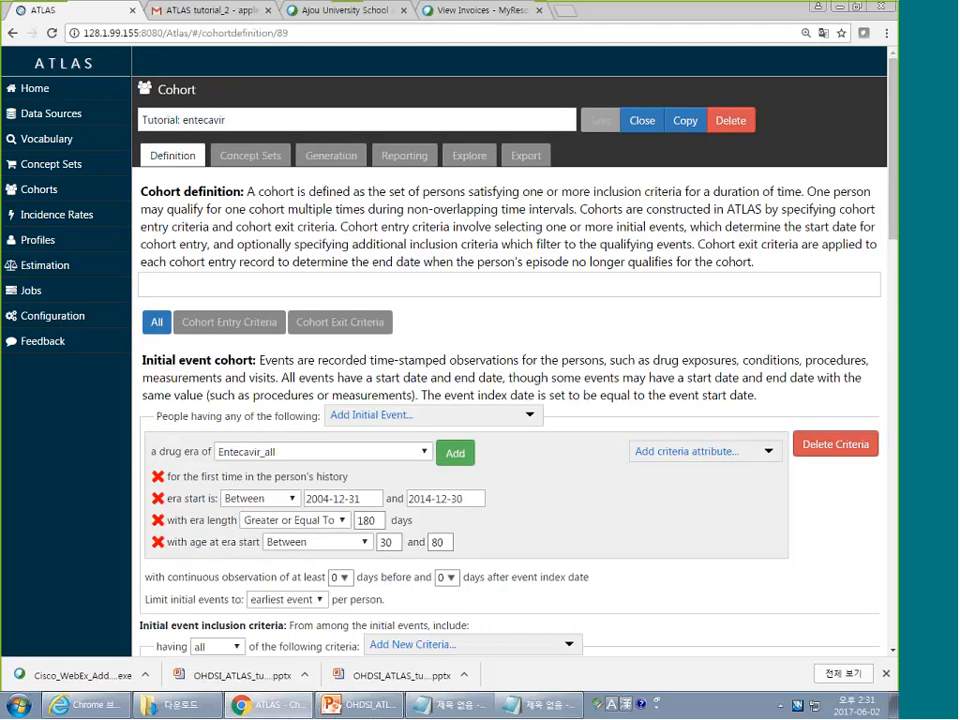
Enter "Patient starting with entecavir against b-viral hepatitis" as the cohort definition's description
click(195, 284)
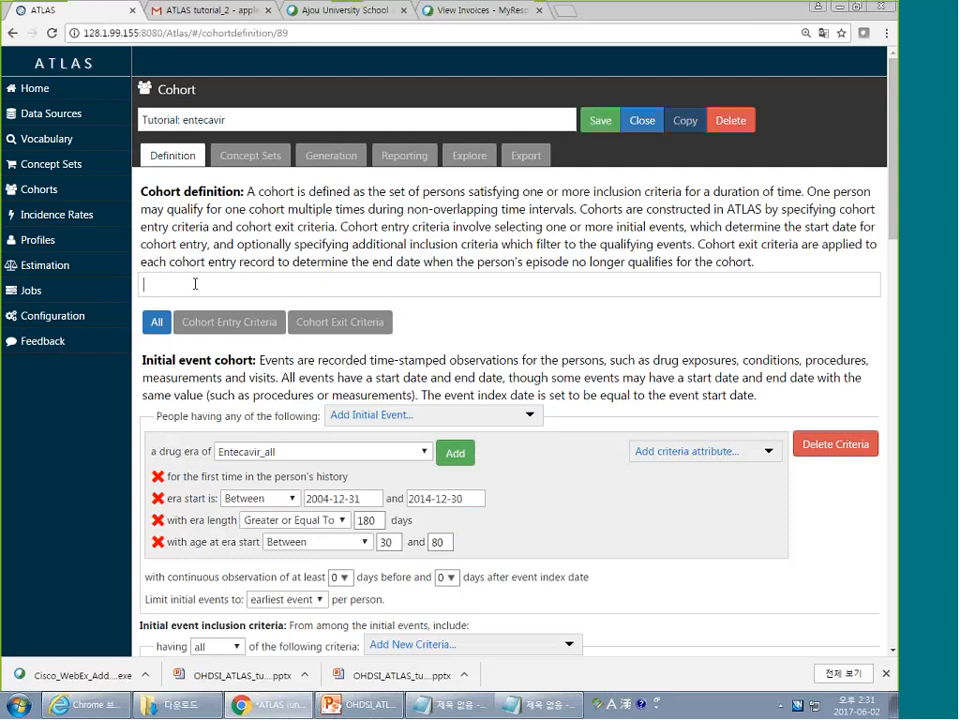
text(Patient starting with en)
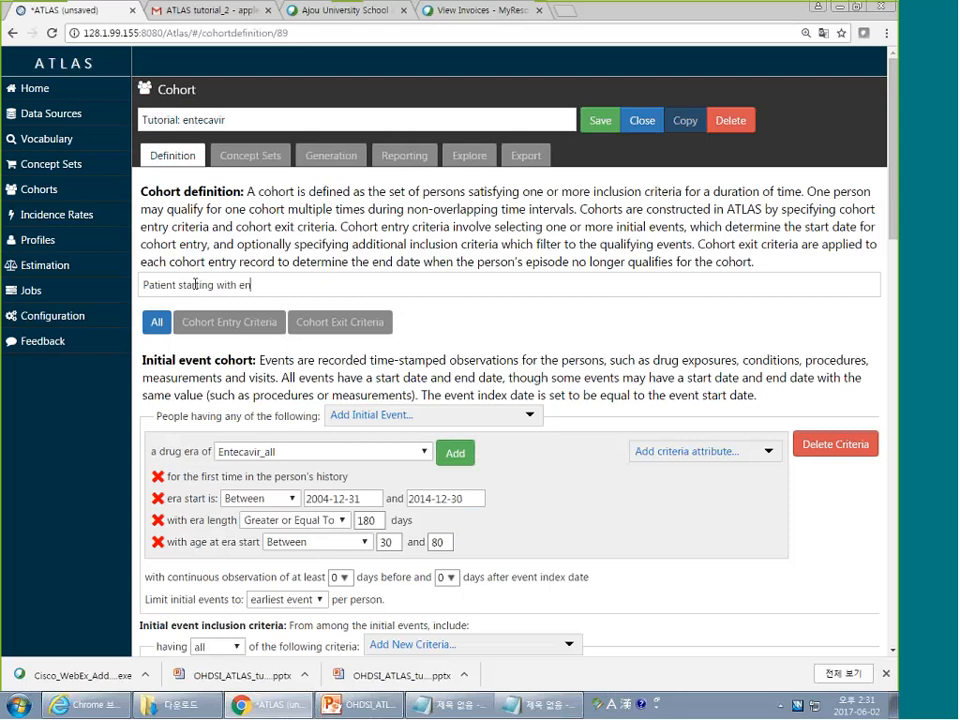
text(tecavir against b)
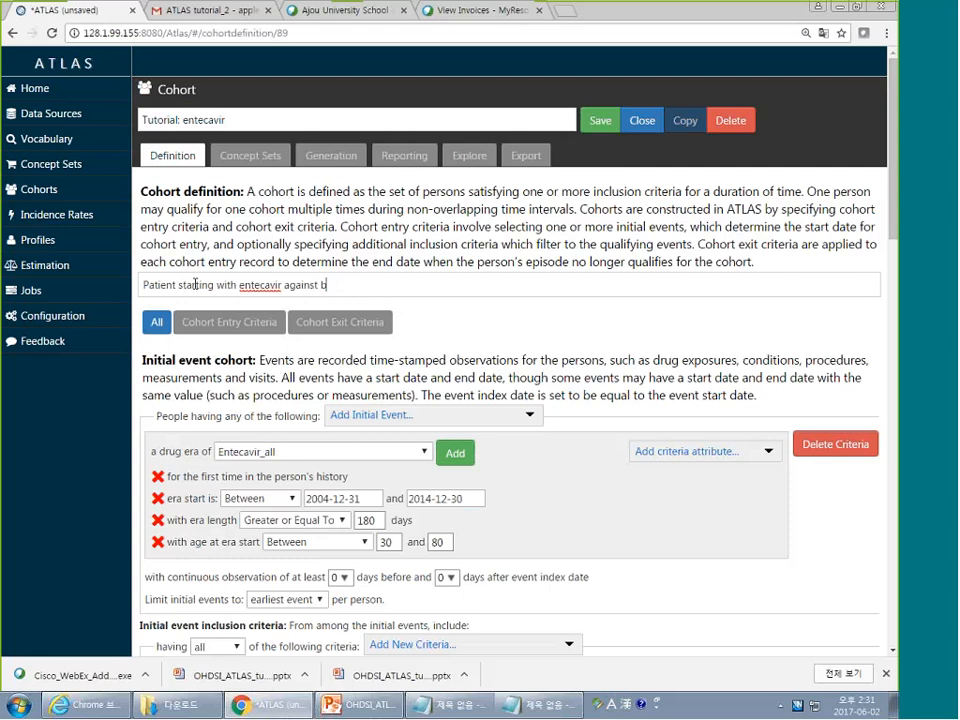
text(-viral hepatitis)
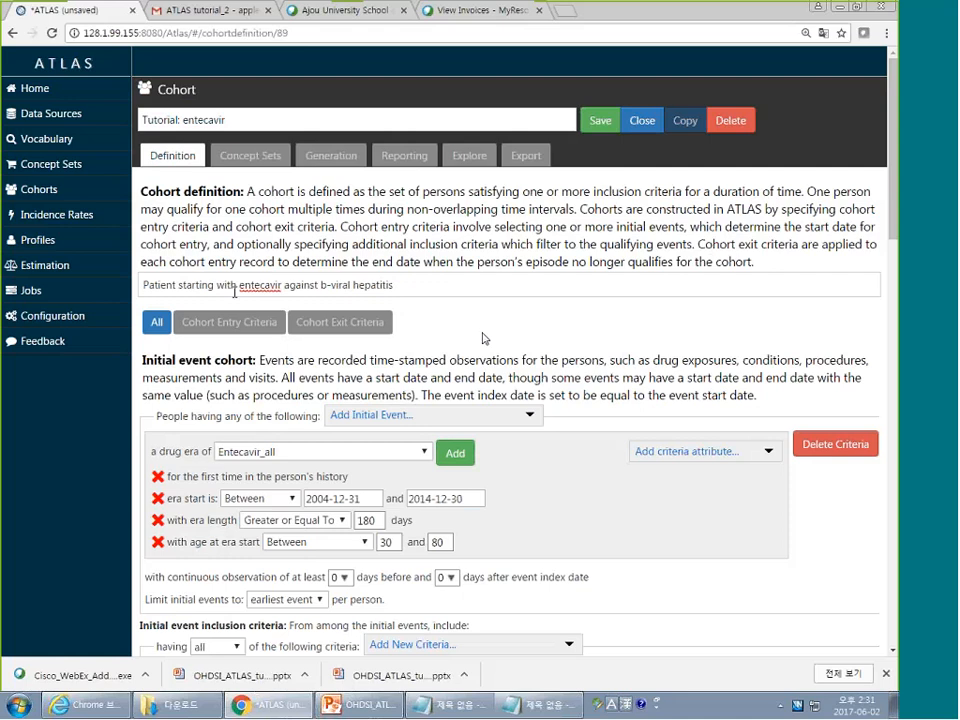
Replace "starting with" in the cohort description with "use"
double_click(195, 285)
key(Delete)
key(Delete)
key(Delete)
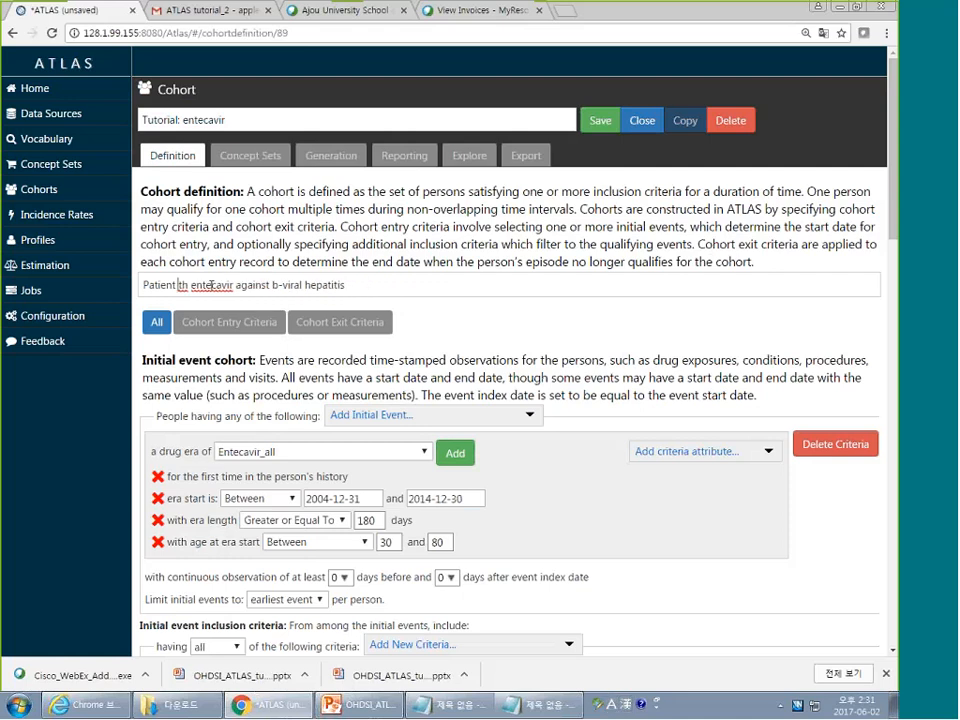
key(Delete)
key(Delete)
text(use)
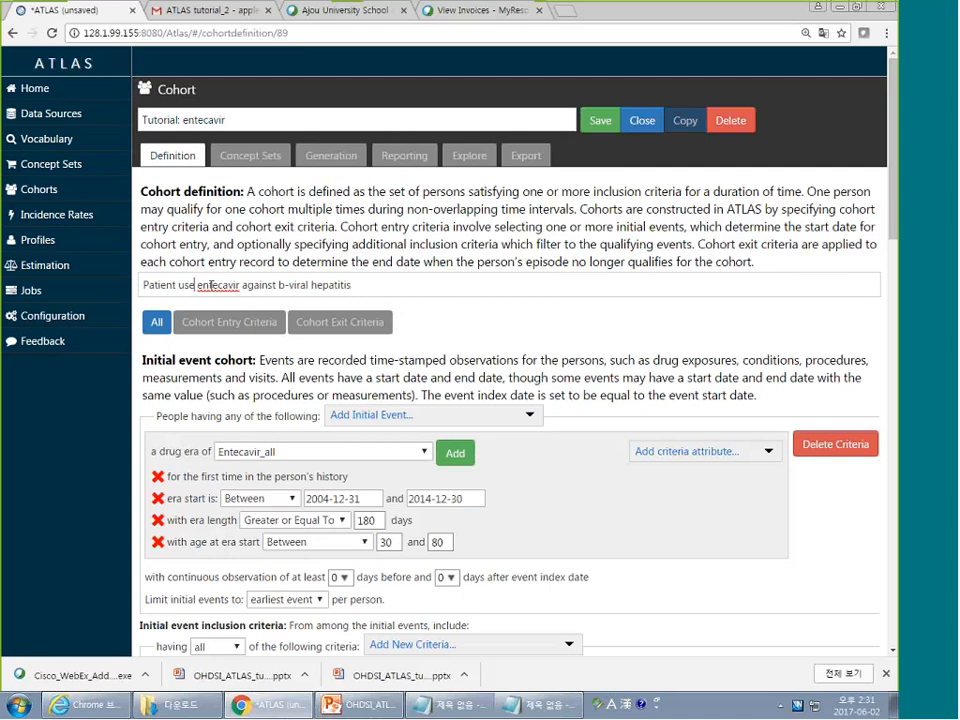
Examine the criteria types available for adding an initial event to the cohort
scroll(450, 302, down, 2)
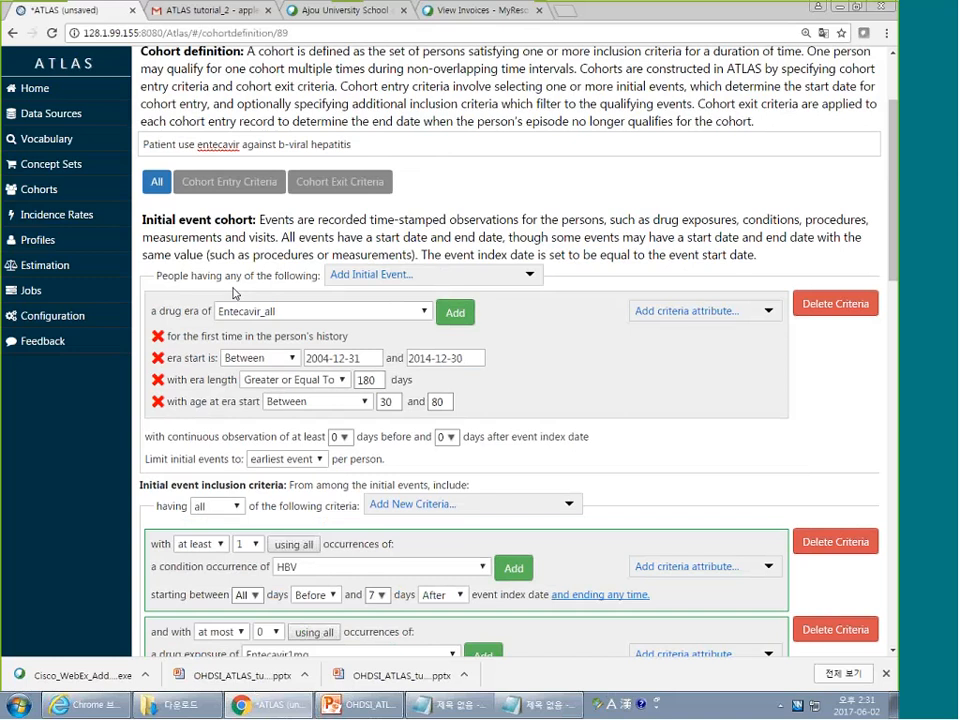
click(384, 280)
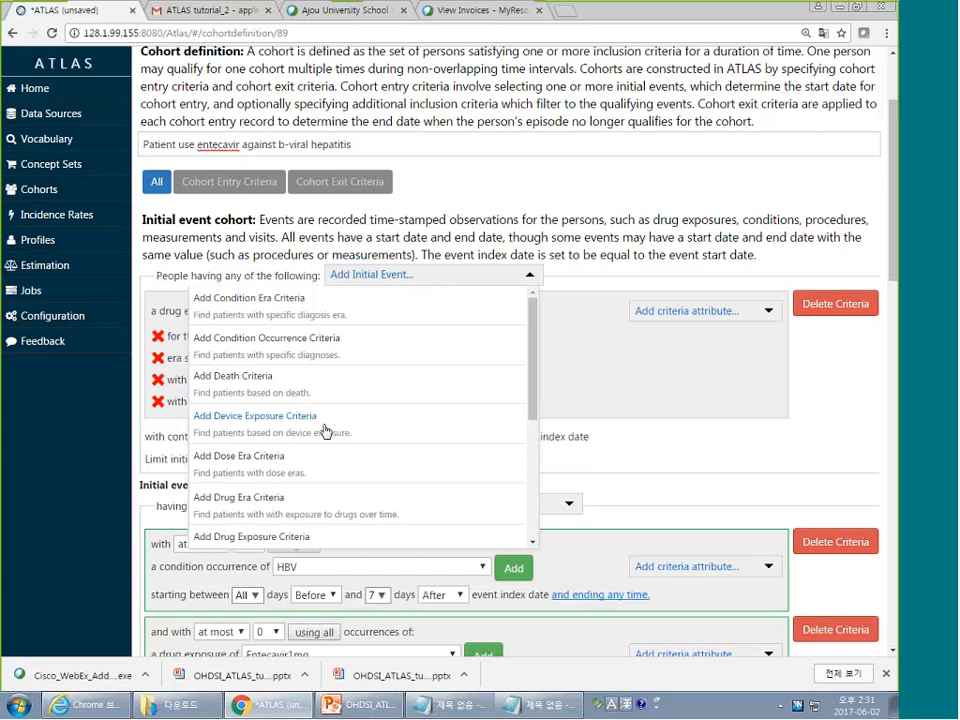
scroll(322, 430, down, 3)
scroll(325, 430, down, 3)
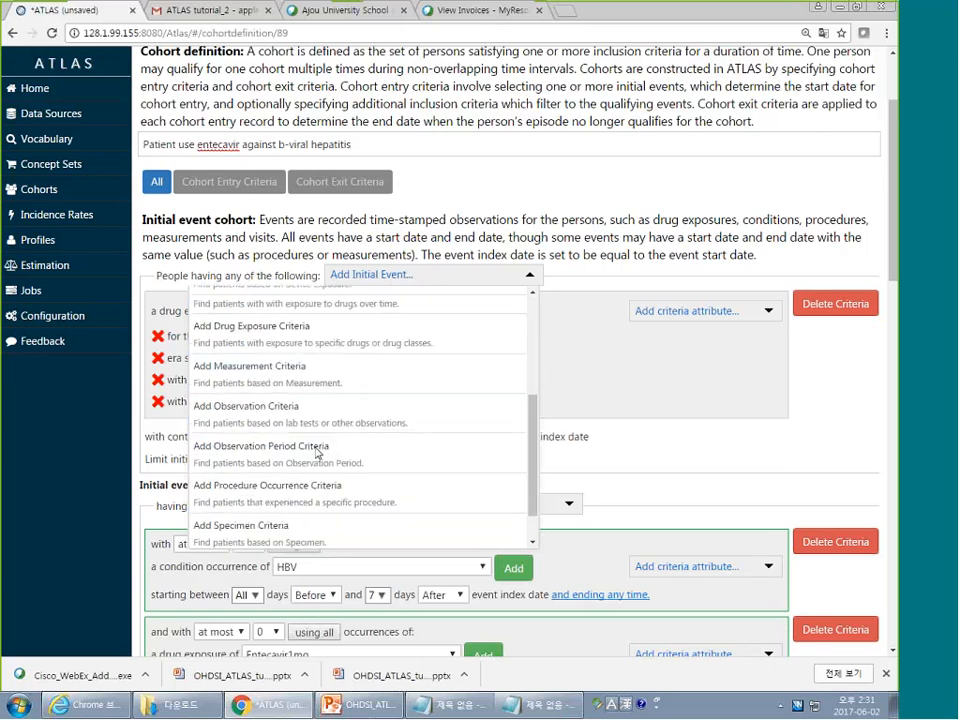
scroll(285, 465, down, 2)
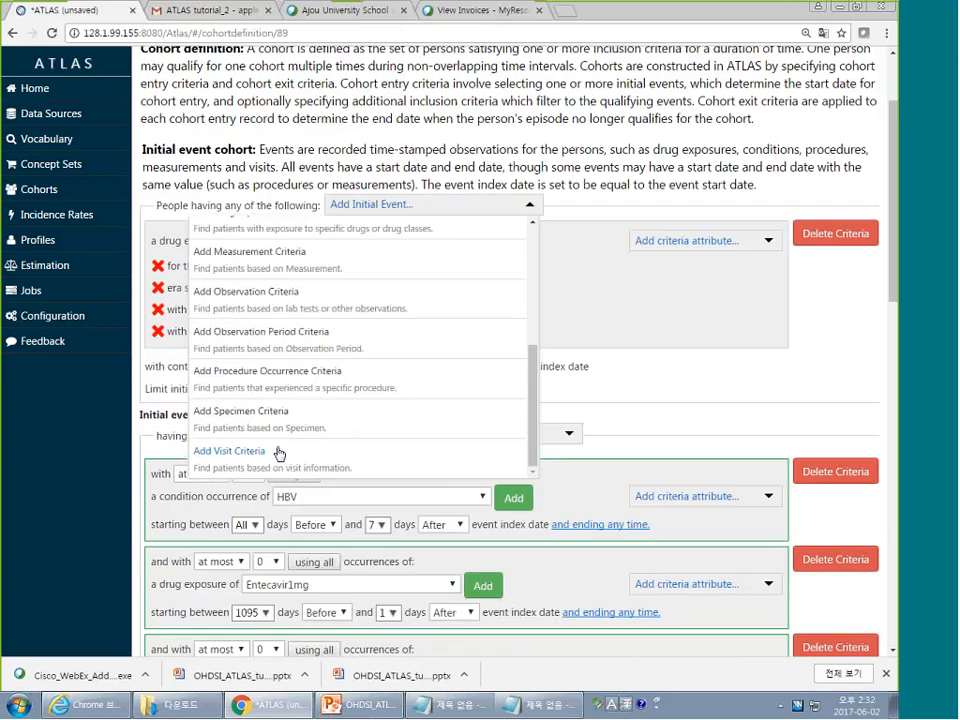
scroll(279, 454, up, 3)
click(793, 358)
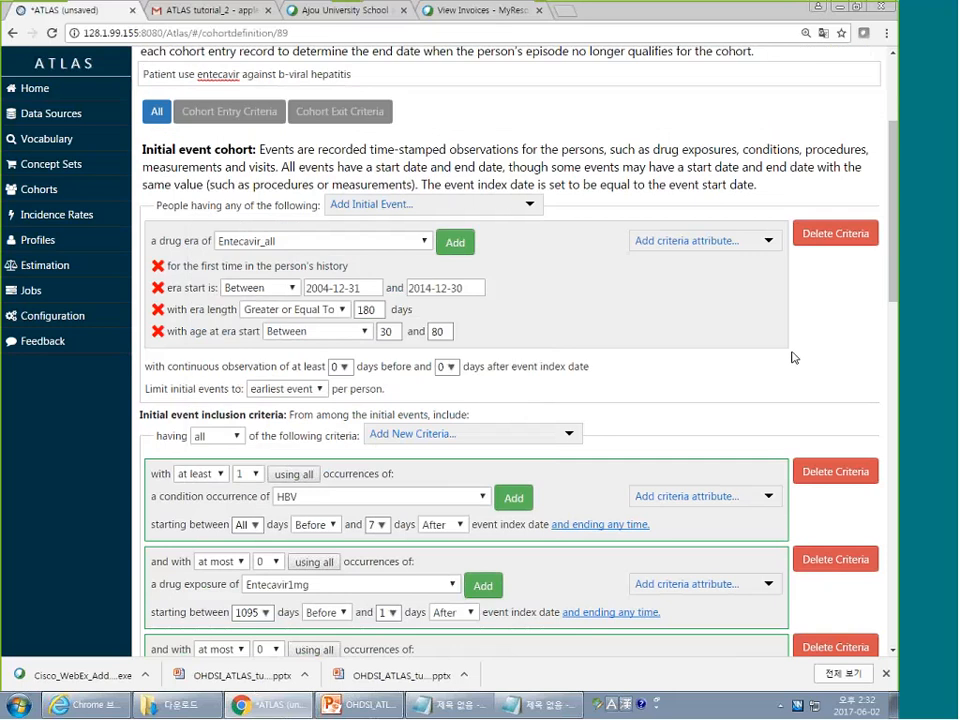
Switch to the PowerPoint tutorial, review the initial events and the "Creating cohort" example slide, and return to ATLAS
click(361, 705)
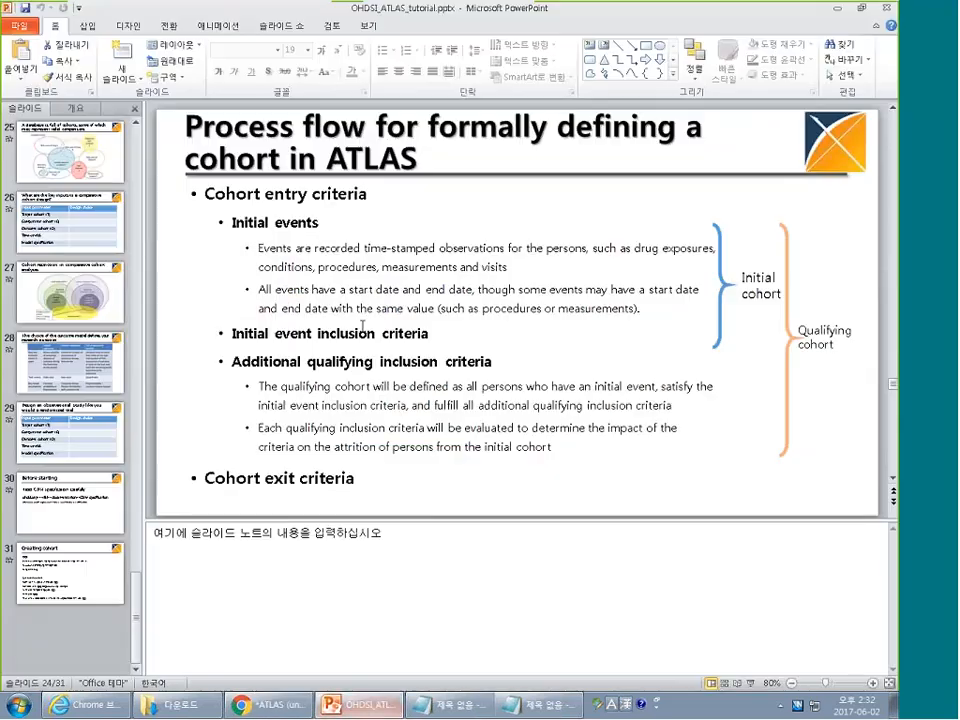
click(290, 222)
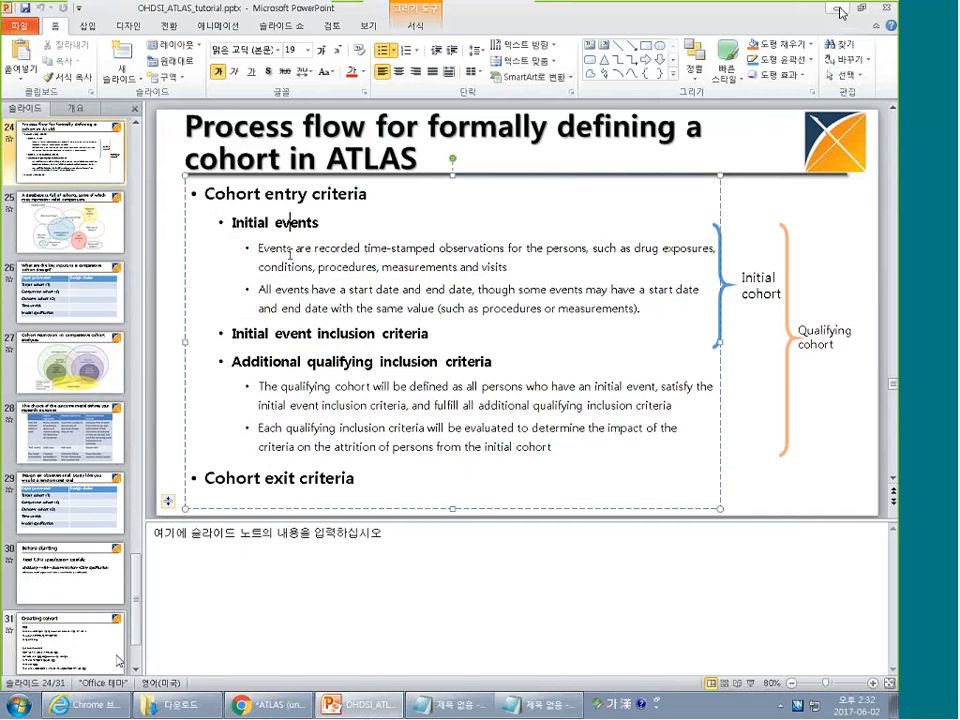
click(104, 608)
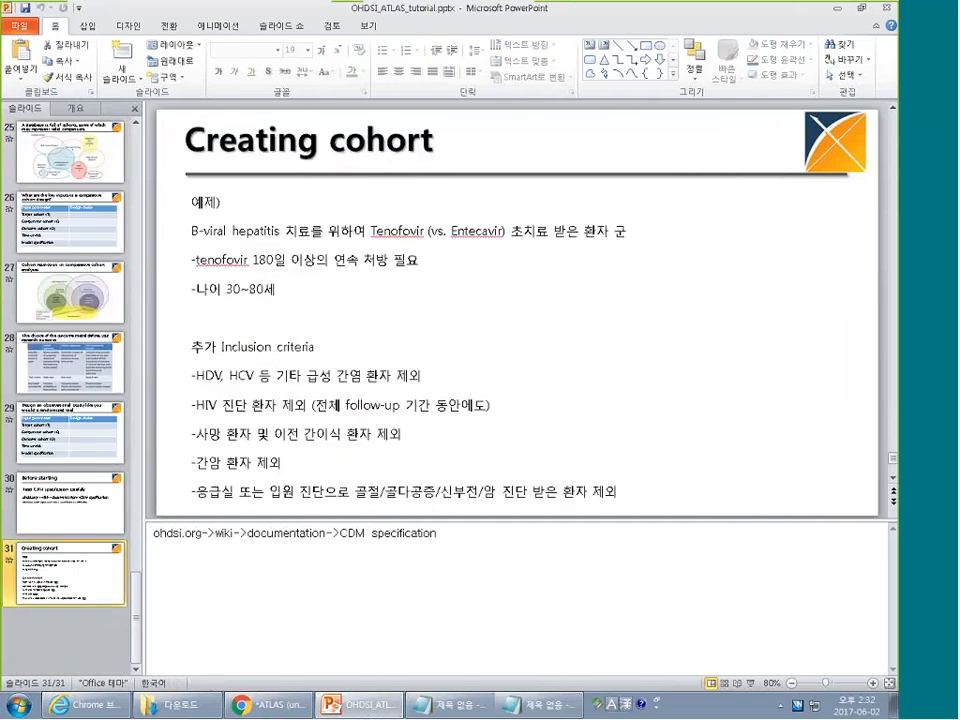
click(476, 272)
drag(510, 231, 548, 231)
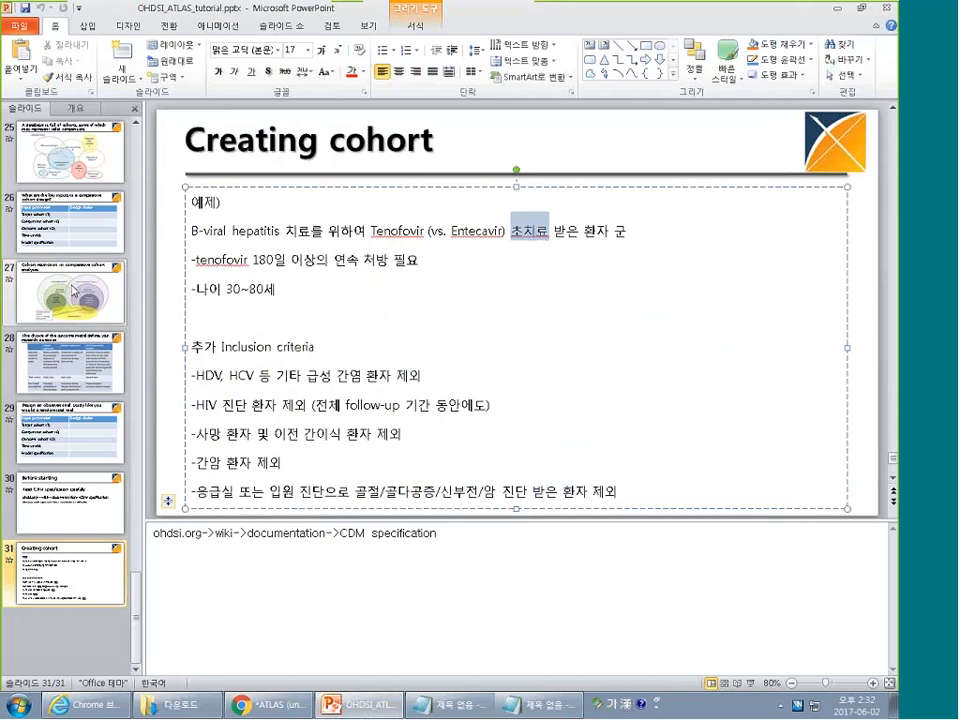
click(299, 281)
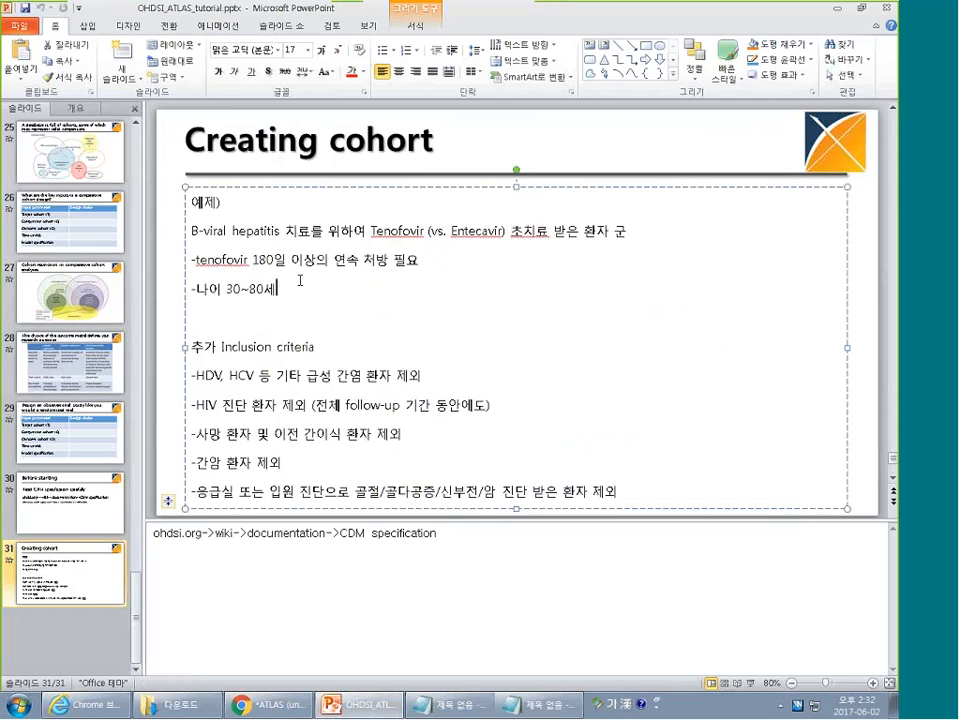
key(shift+Home)
key(Down)
key(alt+Tab)
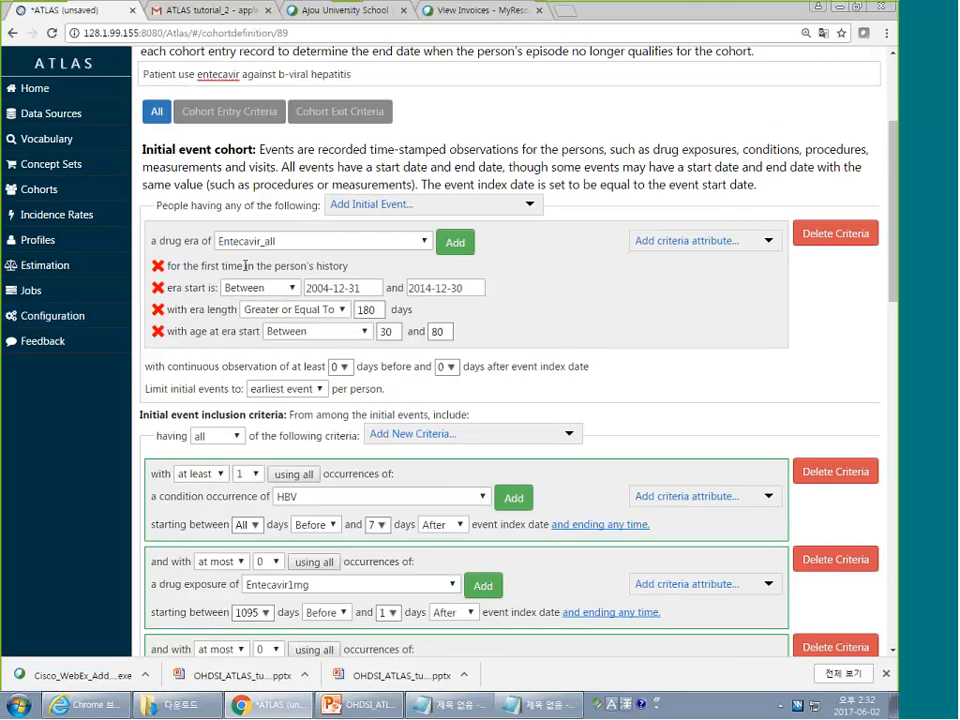
Add a second initial event as a drug era criterion using the Entecavir_all concept set
click(430, 204)
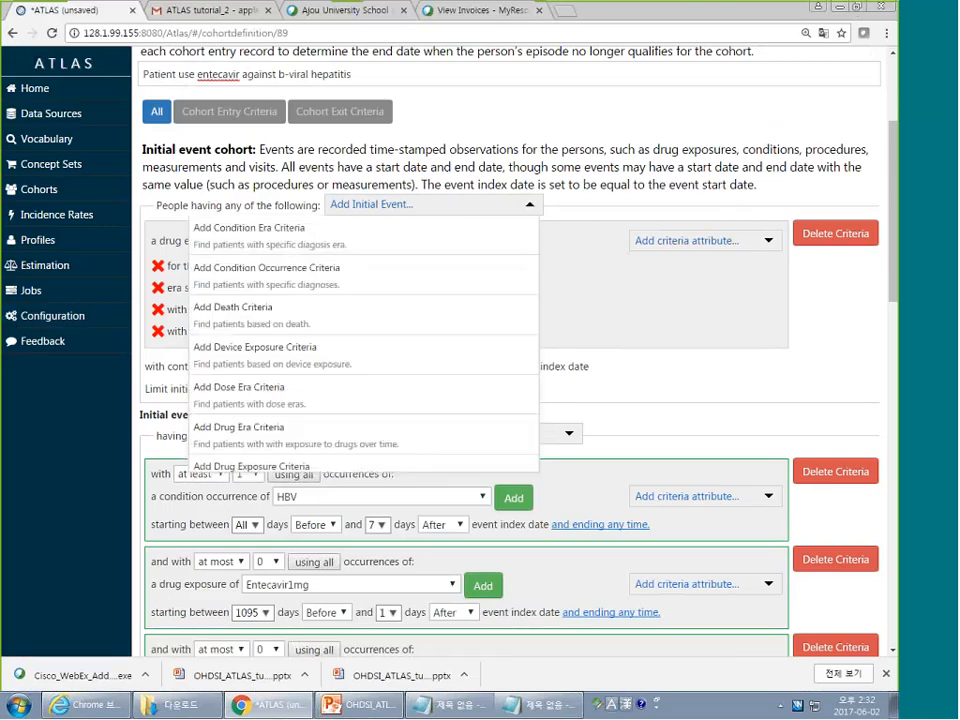
scroll(360, 330, down, 1)
scroll(266, 326, down, 1)
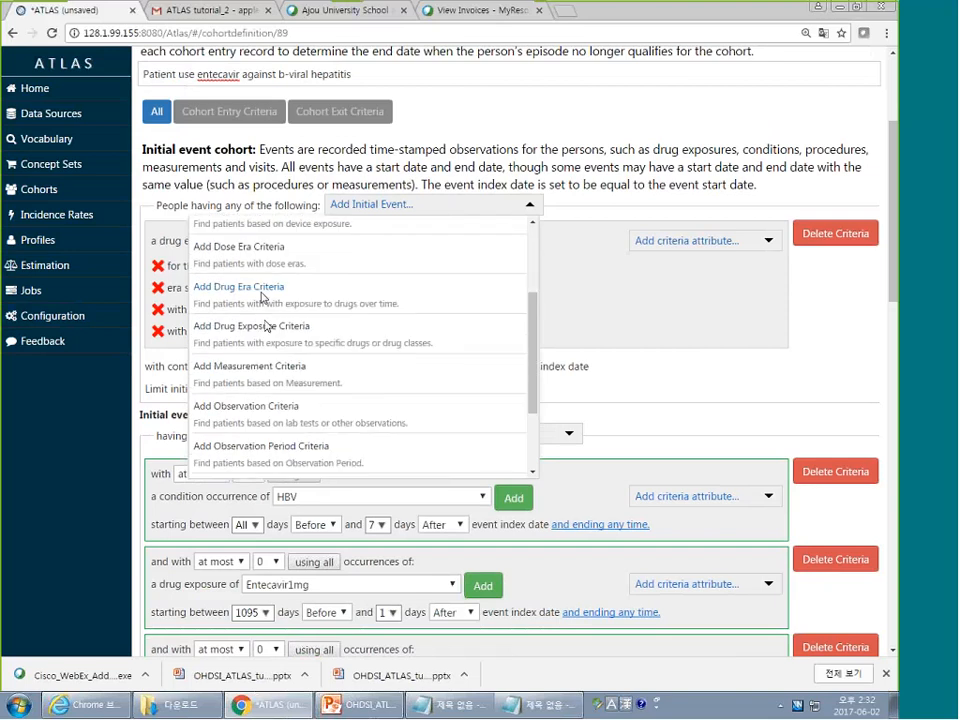
click(263, 296)
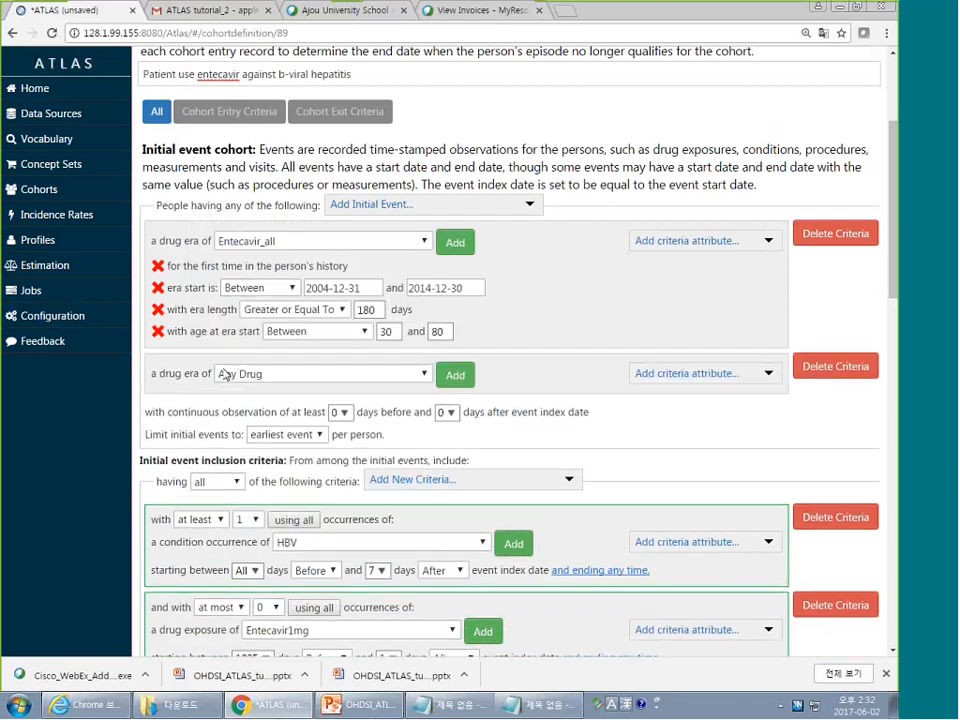
click(280, 379)
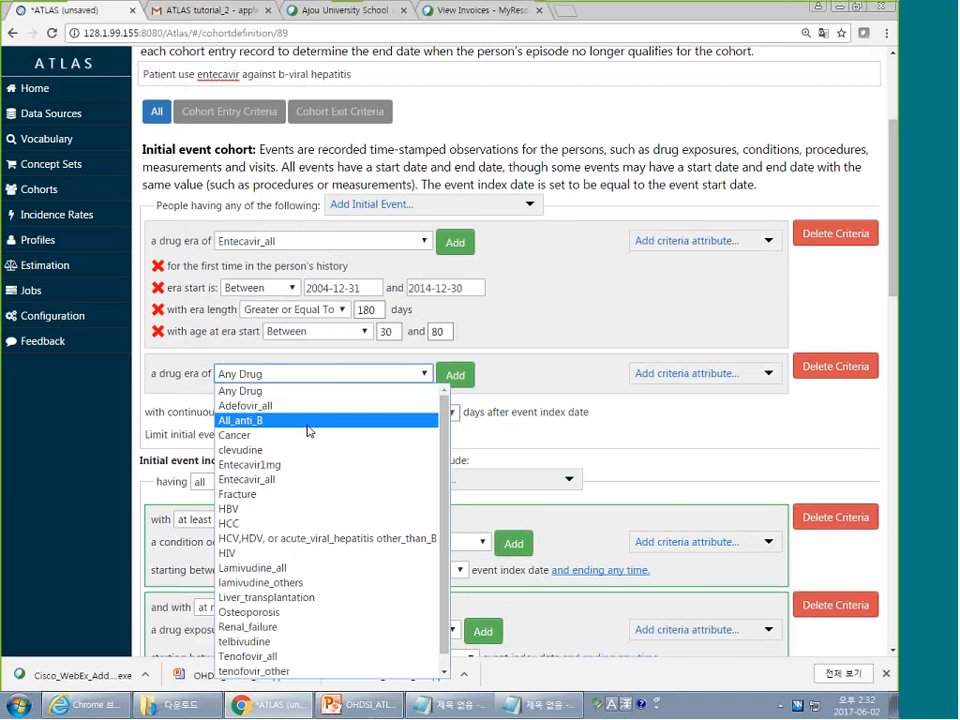
click(312, 480)
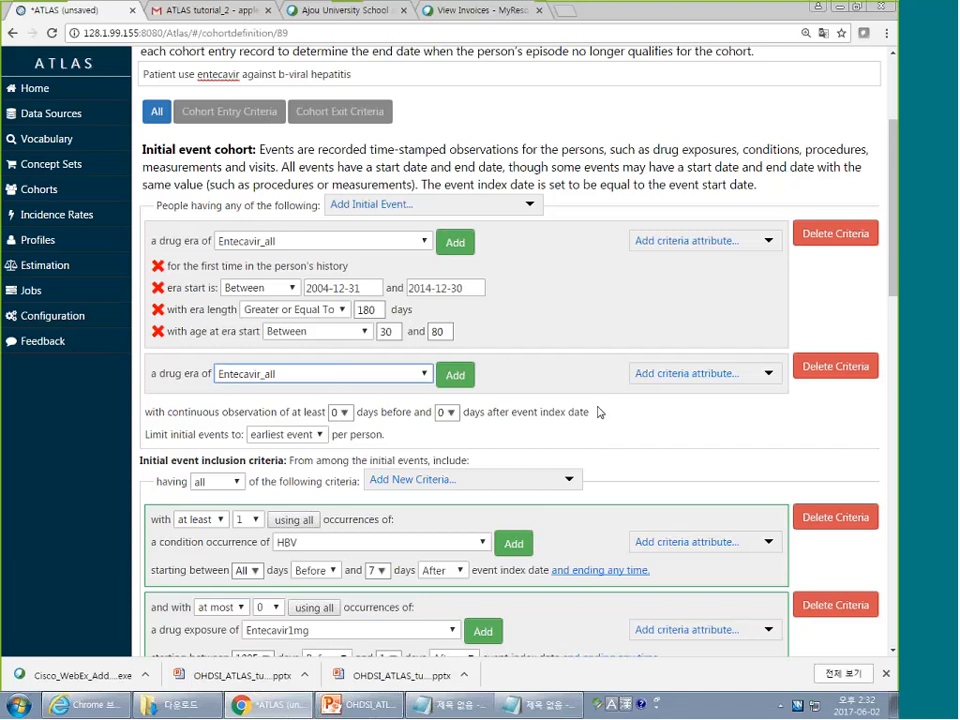
click(312, 376)
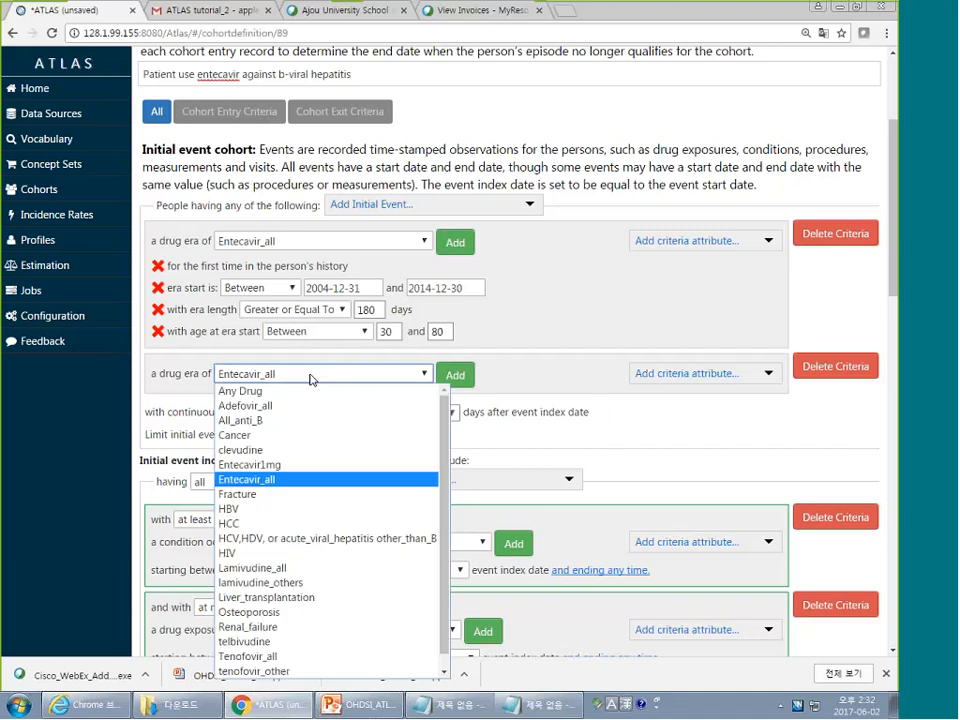
click(318, 482)
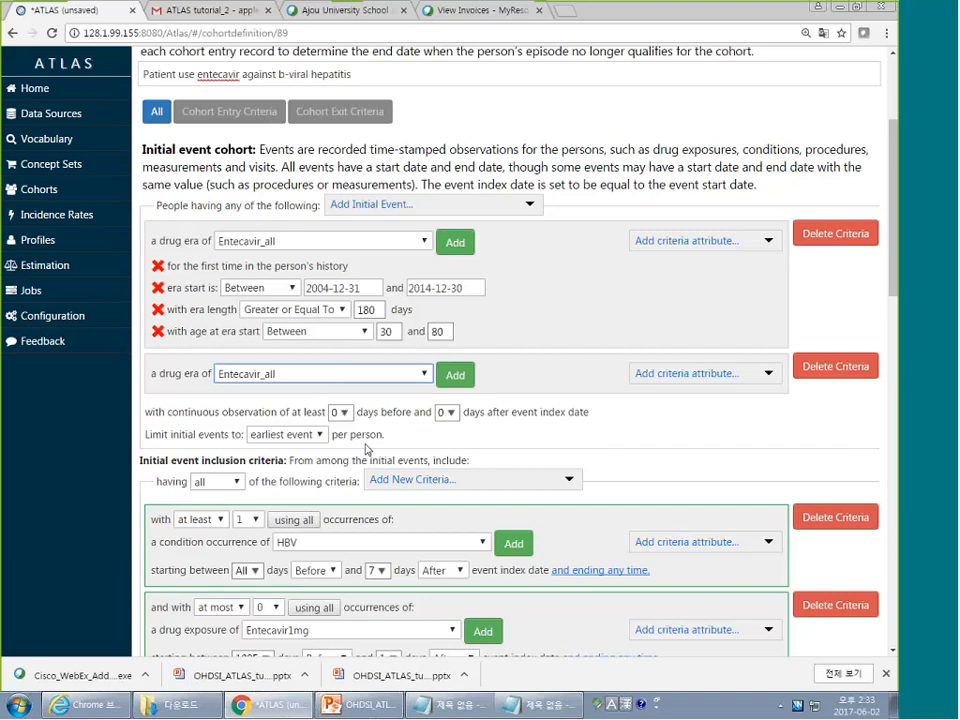
Examine the criteria attributes available for the second Entecavir_all drug era, including the nested criteria option
scroll(495, 428, down, 2)
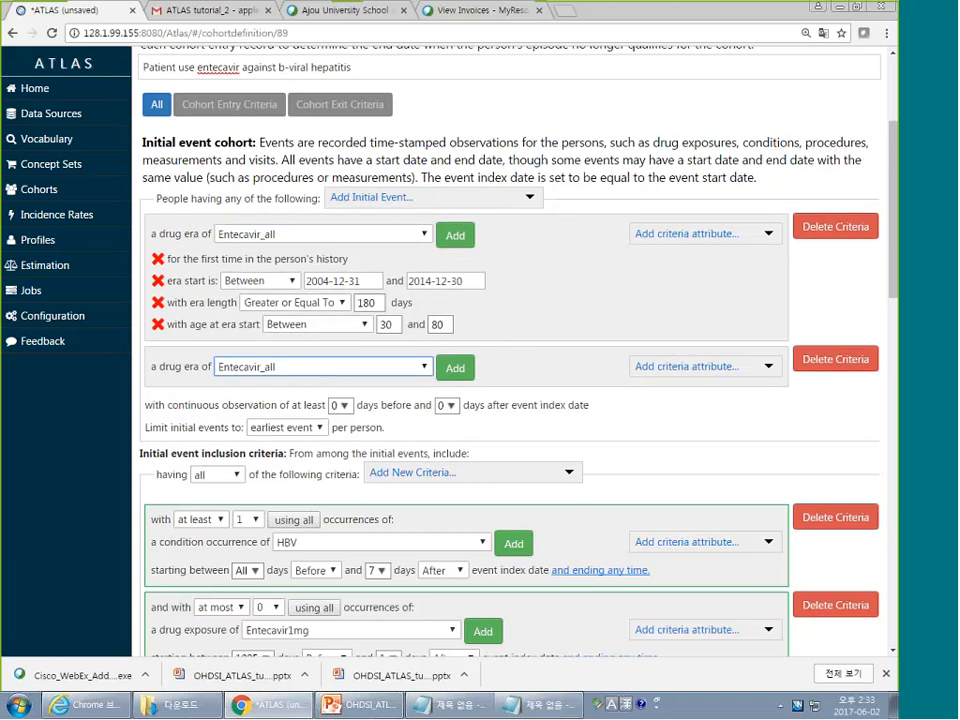
scroll(390, 491, up, 2)
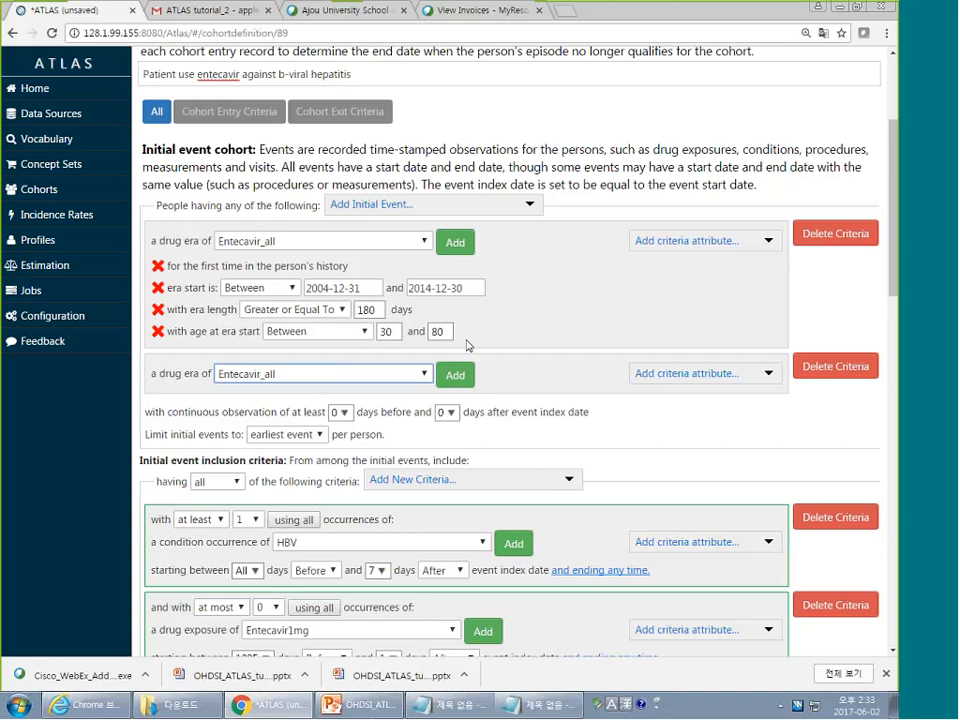
click(383, 379)
click(446, 375)
click(647, 377)
scroll(527, 472, down, 4)
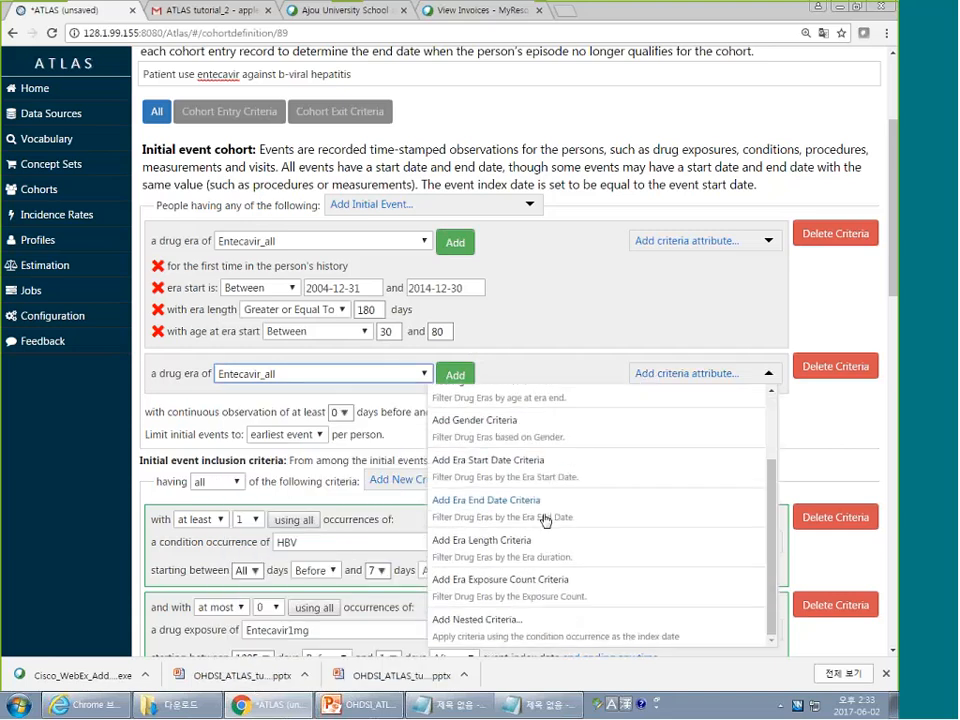
scroll(548, 490, down, 2)
scroll(525, 380, up, 3)
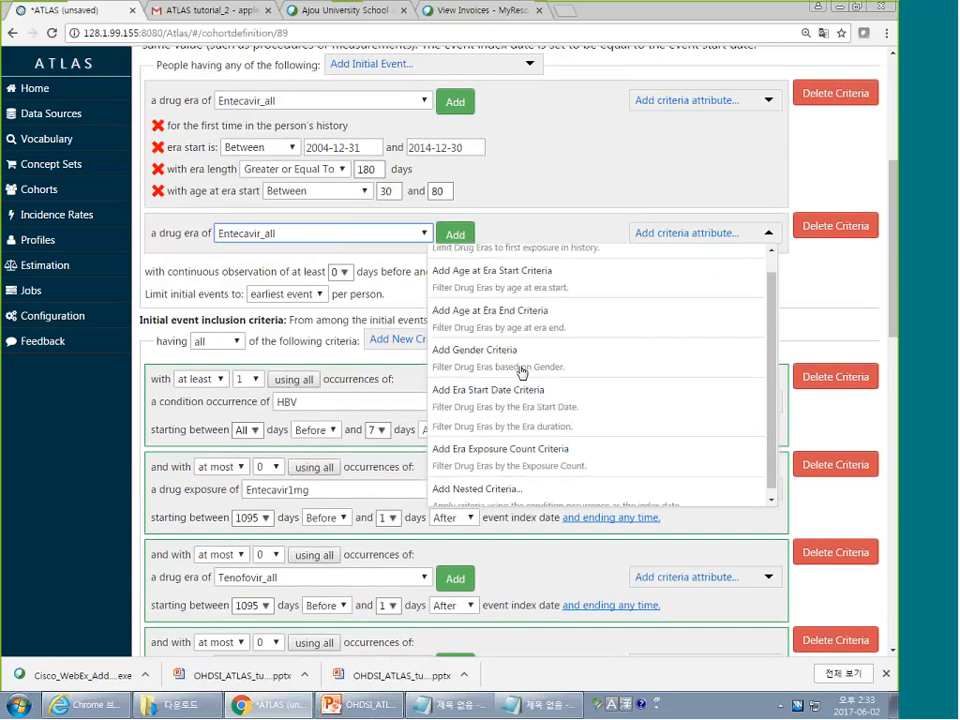
scroll(521, 373, down, 5)
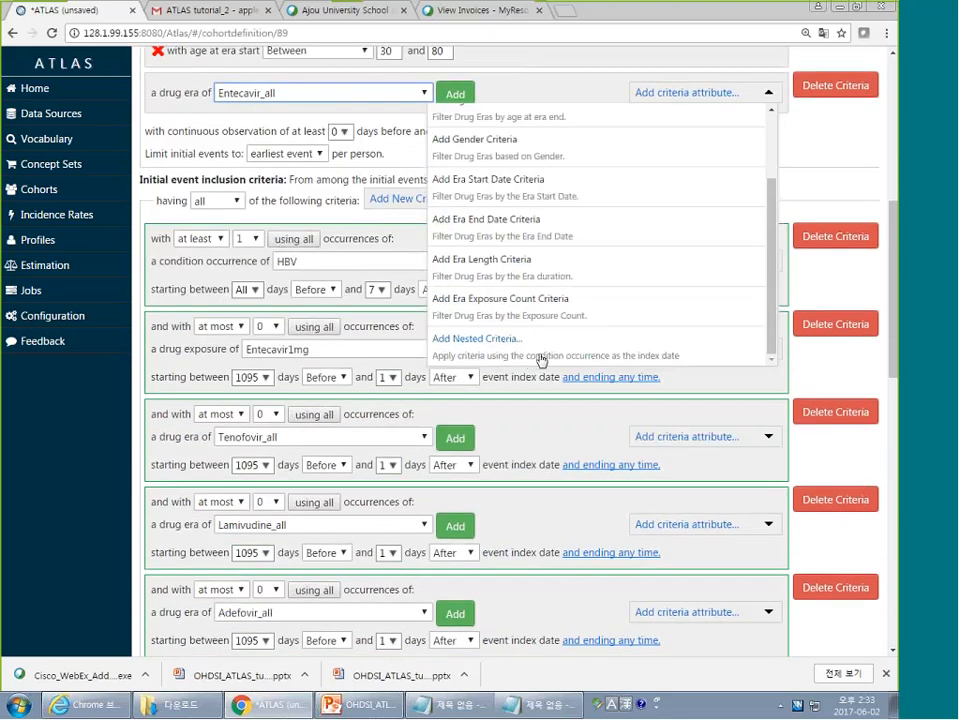
scroll(702, 118, up, 2)
scroll(702, 118, up, 1)
scroll(540, 150, up, 3)
Add a dose era criterion as an initial event and delete it again
click(471, 206)
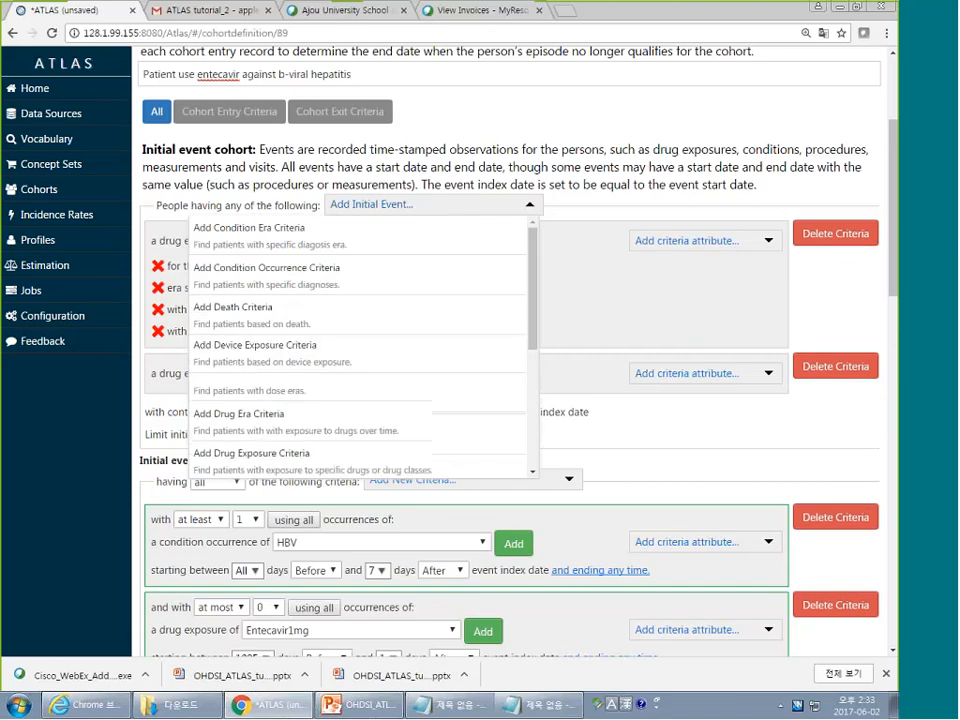
scroll(265, 340, down, 1)
click(239, 320)
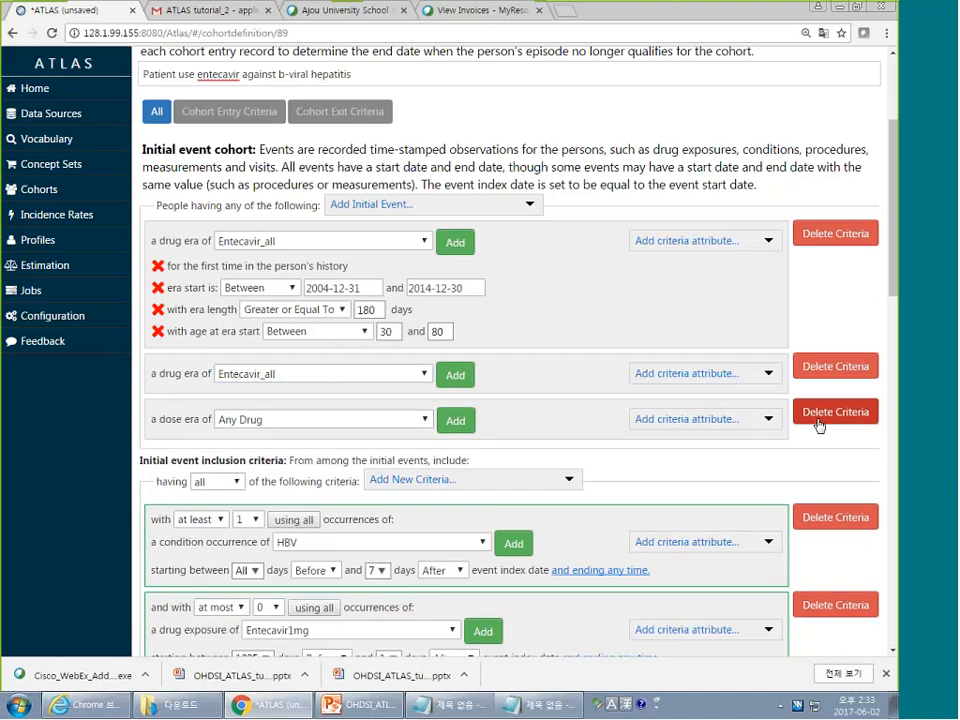
click(819, 423)
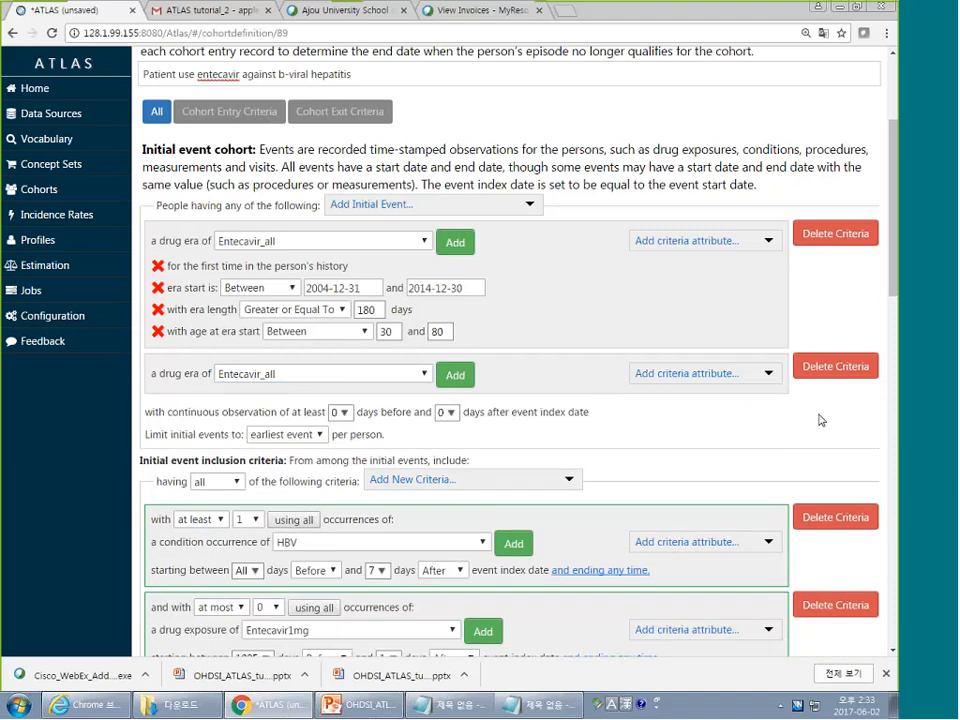
Add the First Exposure and Era Start Date attributes to the second Entecavir_all drug era
click(701, 374)
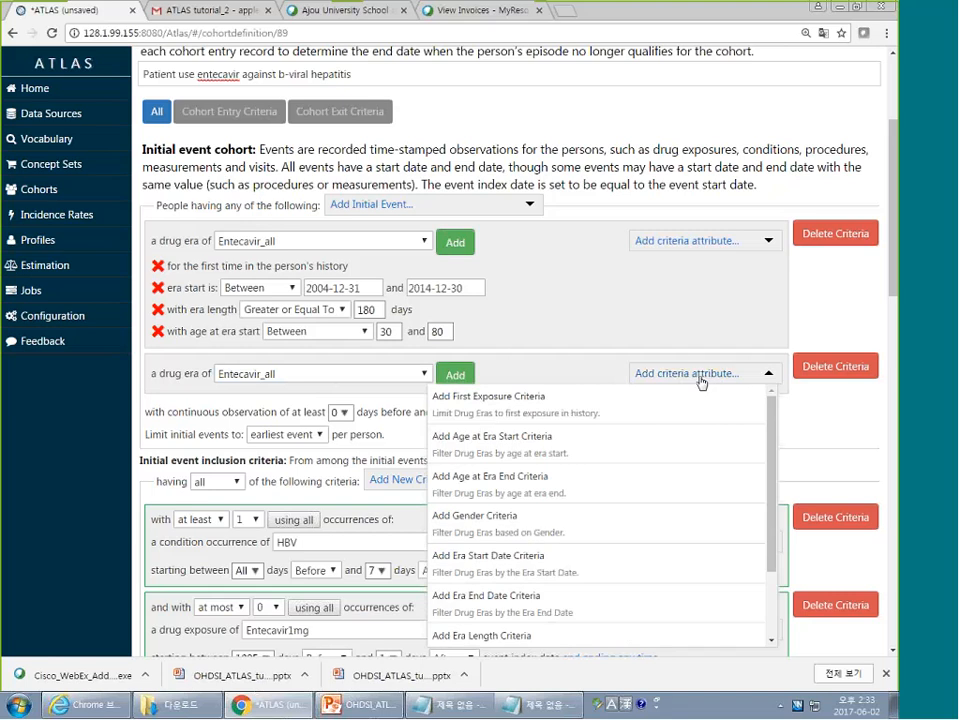
click(477, 400)
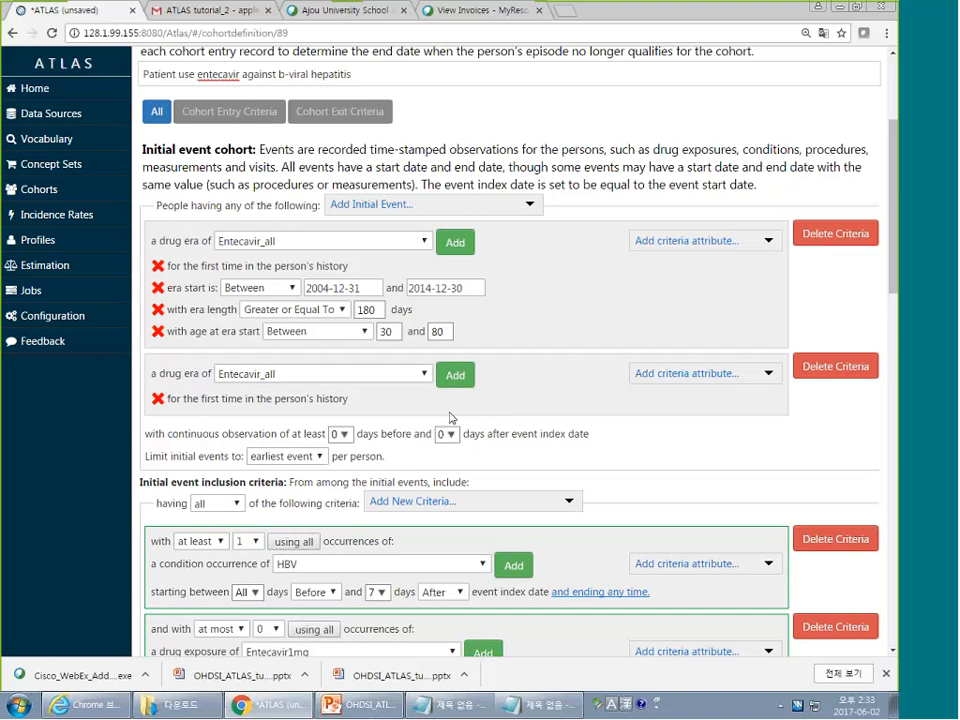
click(686, 374)
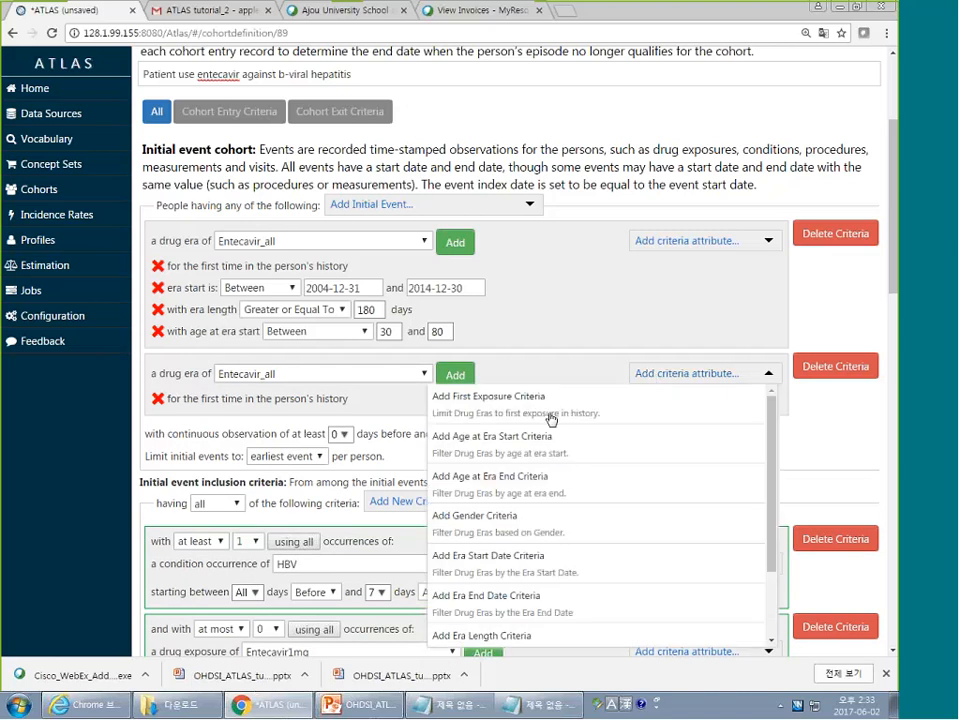
scroll(544, 461, down, 1)
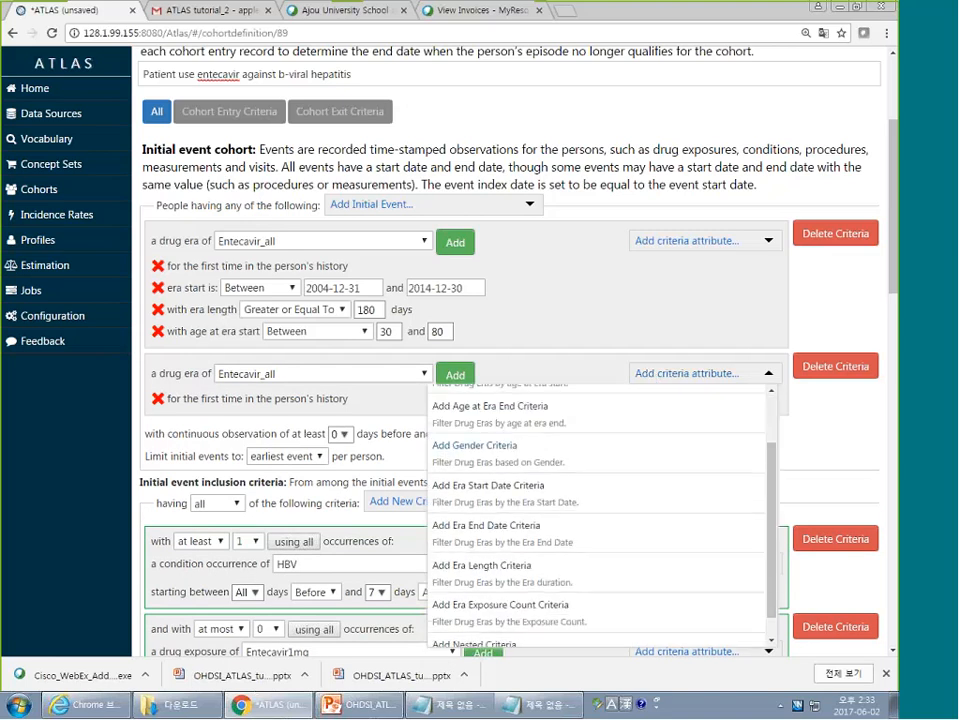
click(490, 486)
Set the second Entecavir_all drug era's start date to between 2004-12-31 and 2014-12-30
click(258, 420)
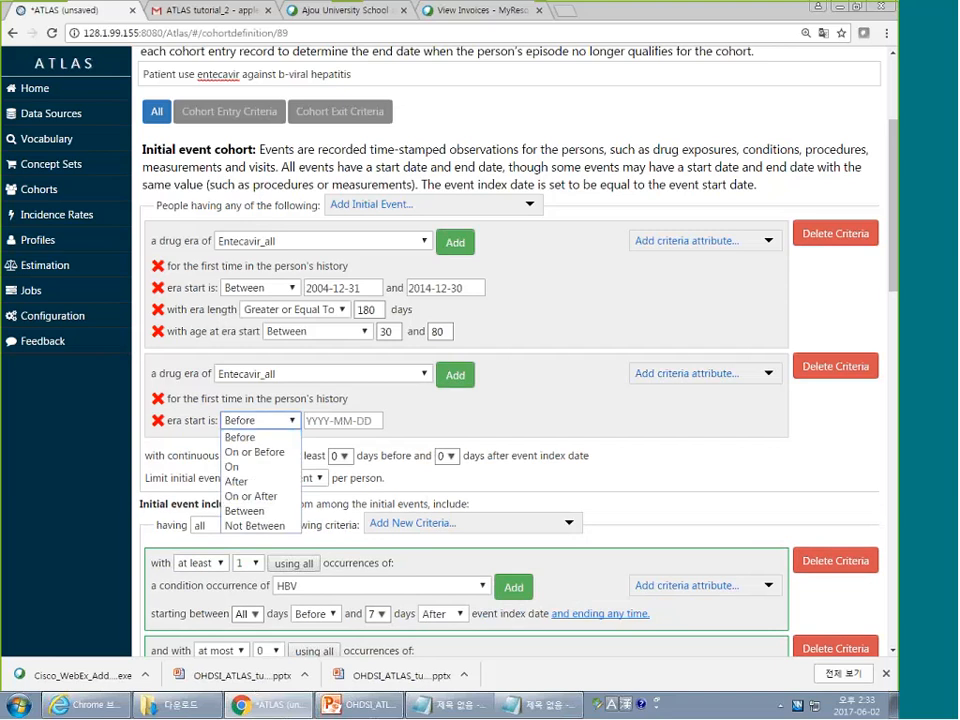
click(244, 510)
click(313, 419)
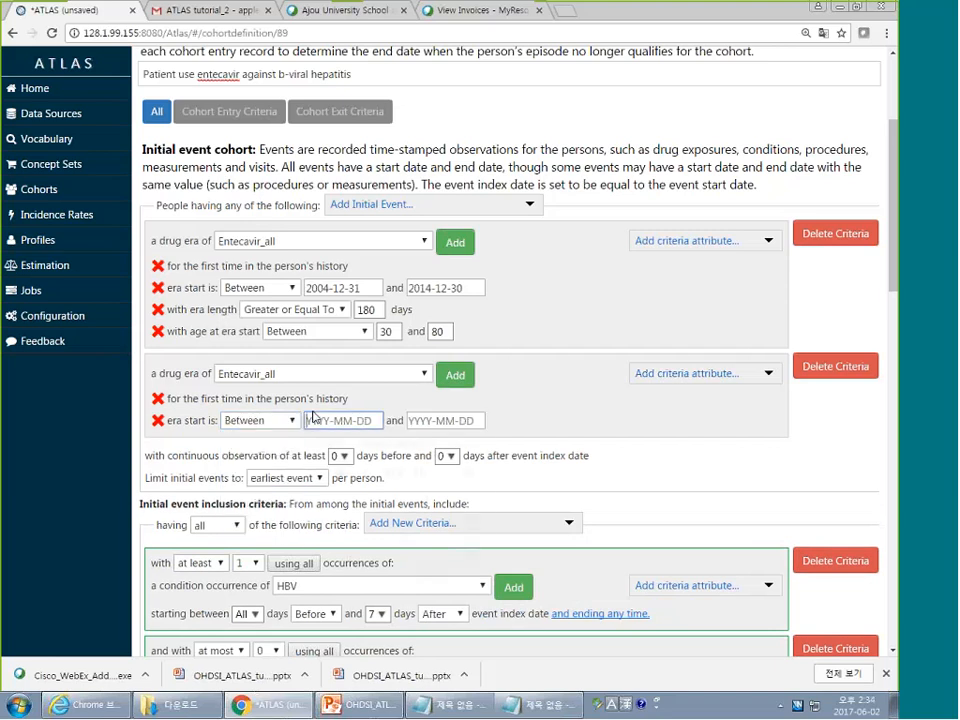
text(20)
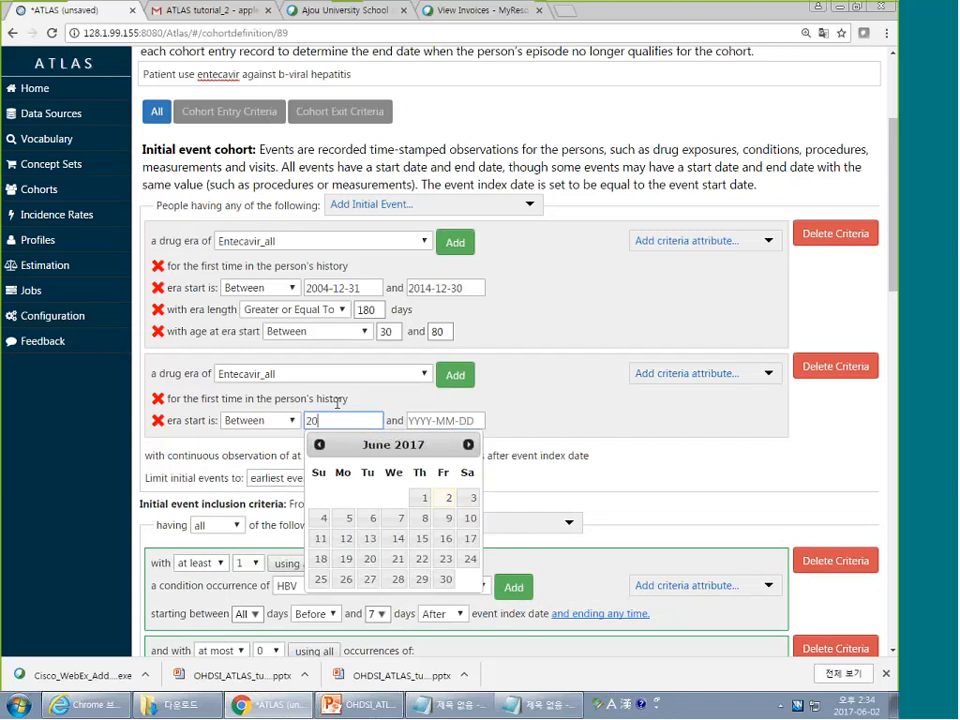
text(04-12-3)
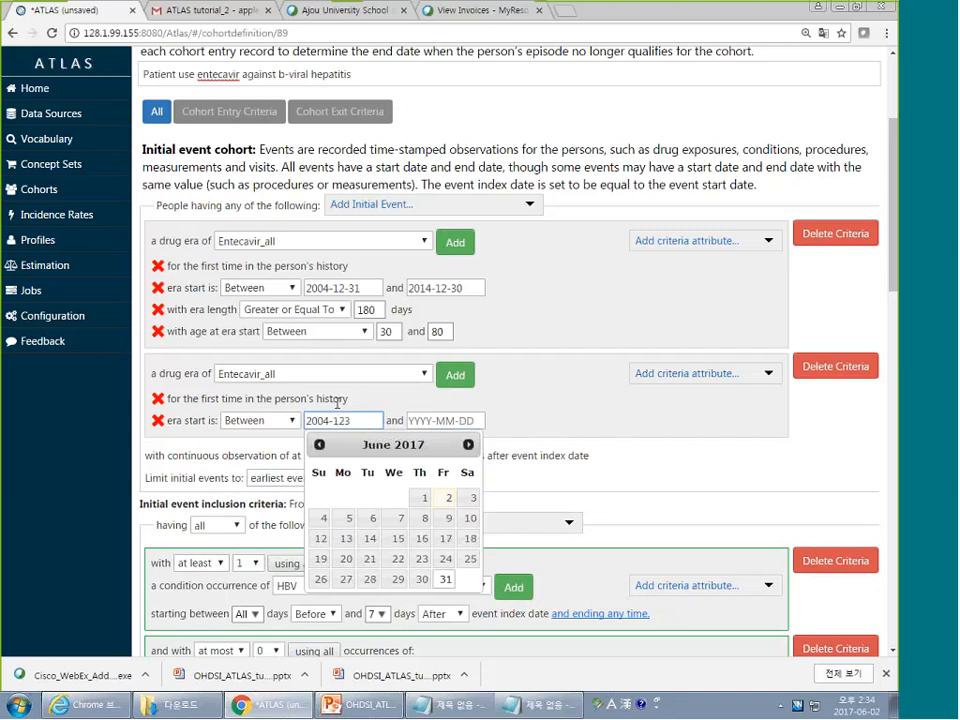
text(1)
key(Tab)
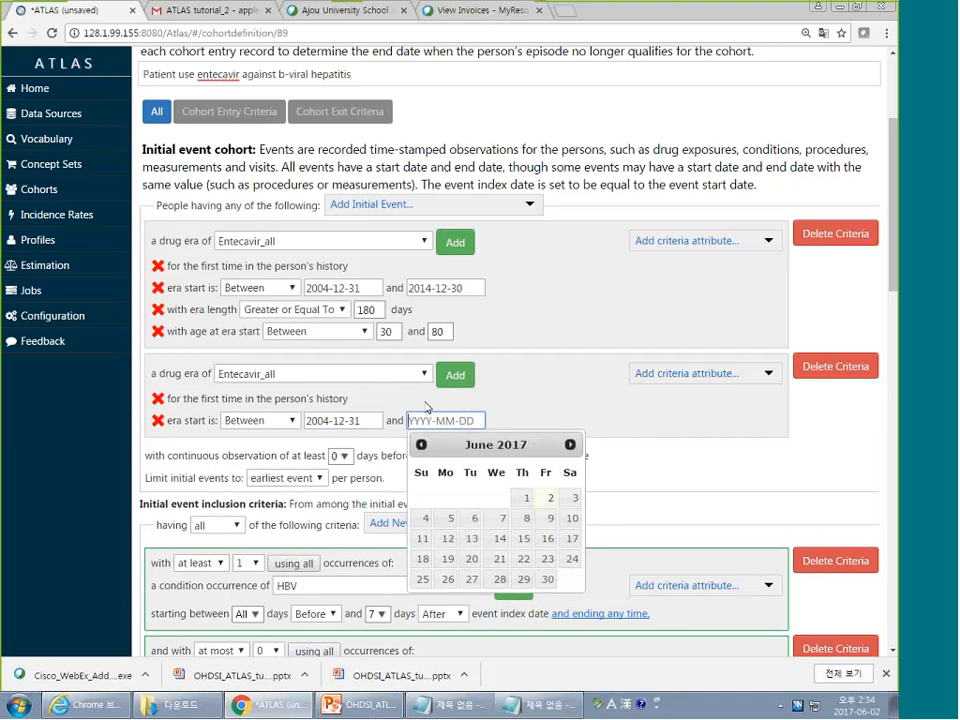
text(2014-12-30)
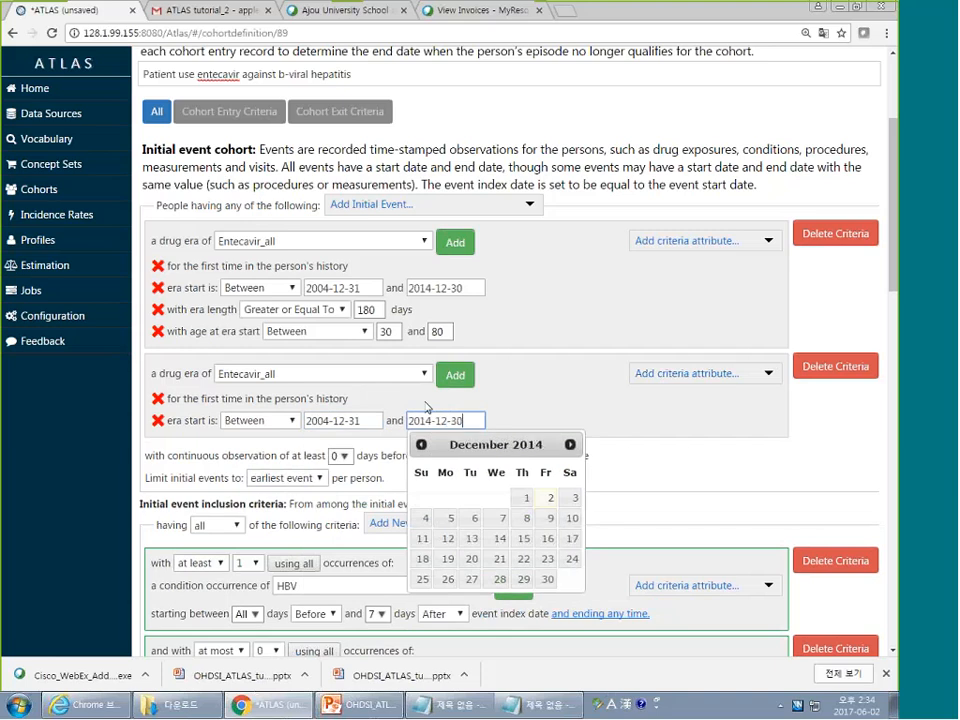
click(516, 404)
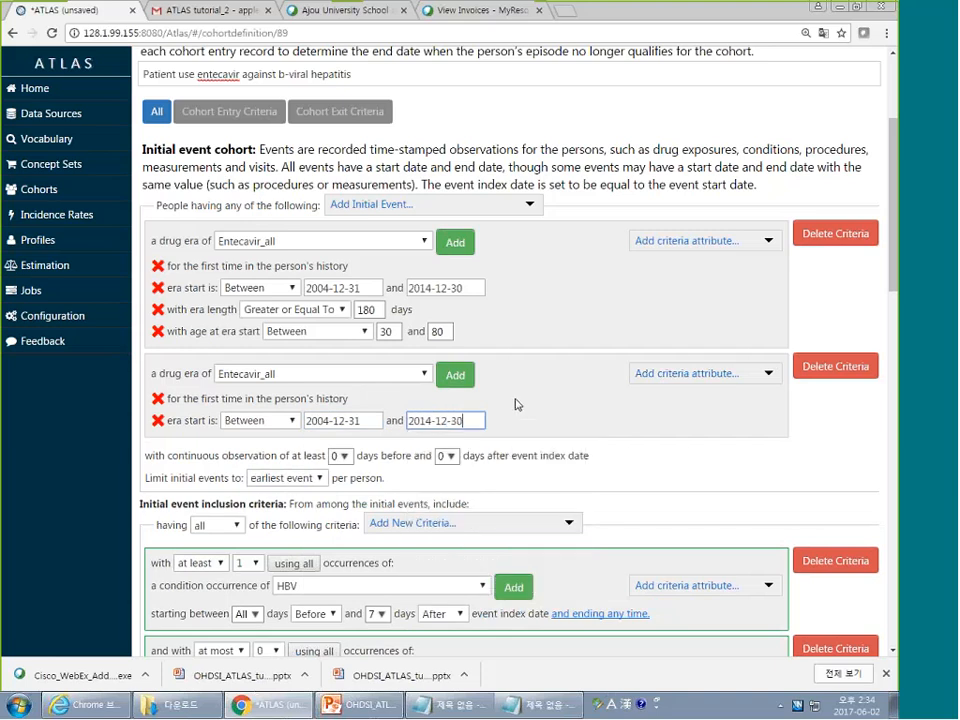
Add an Era Length attribute of greater or equal to 180 days to the second Entecavir_all drug era
click(686, 373)
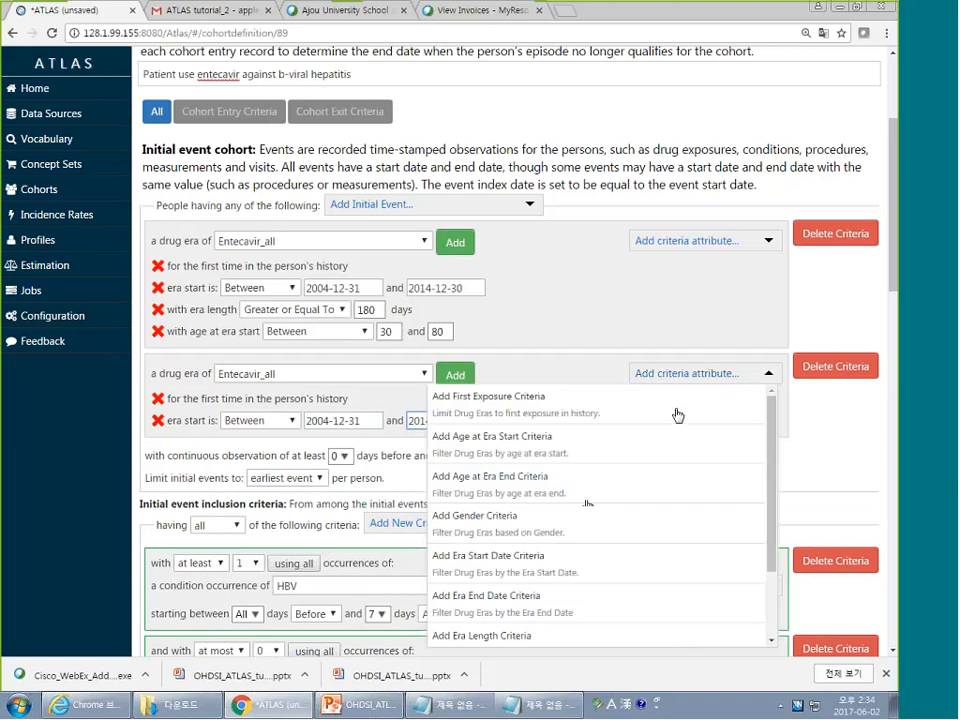
scroll(553, 521, down, 2)
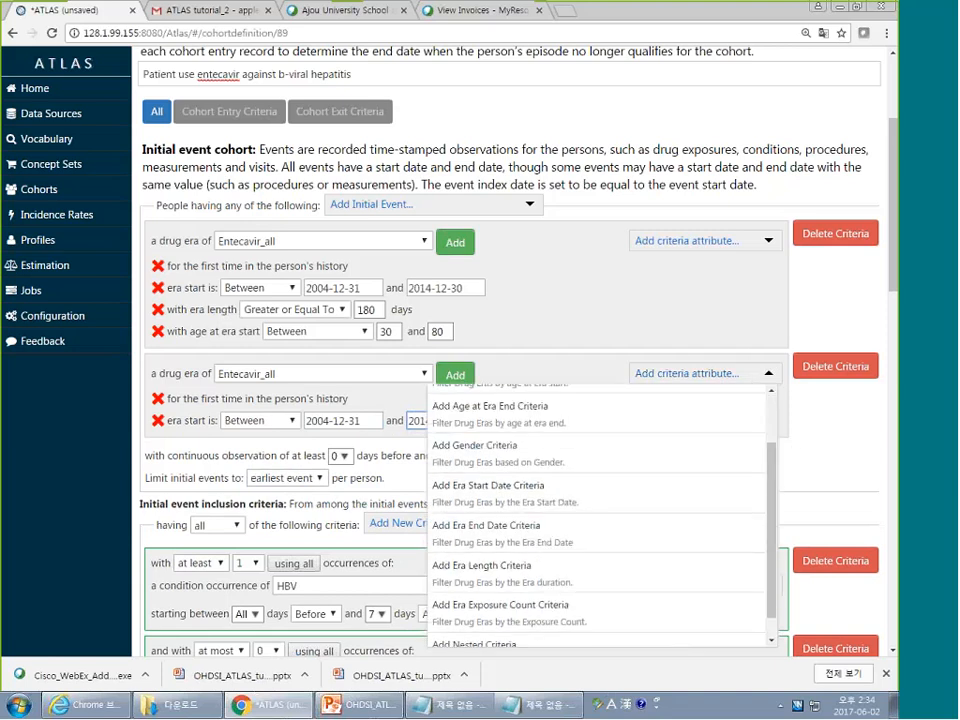
click(500, 567)
click(345, 444)
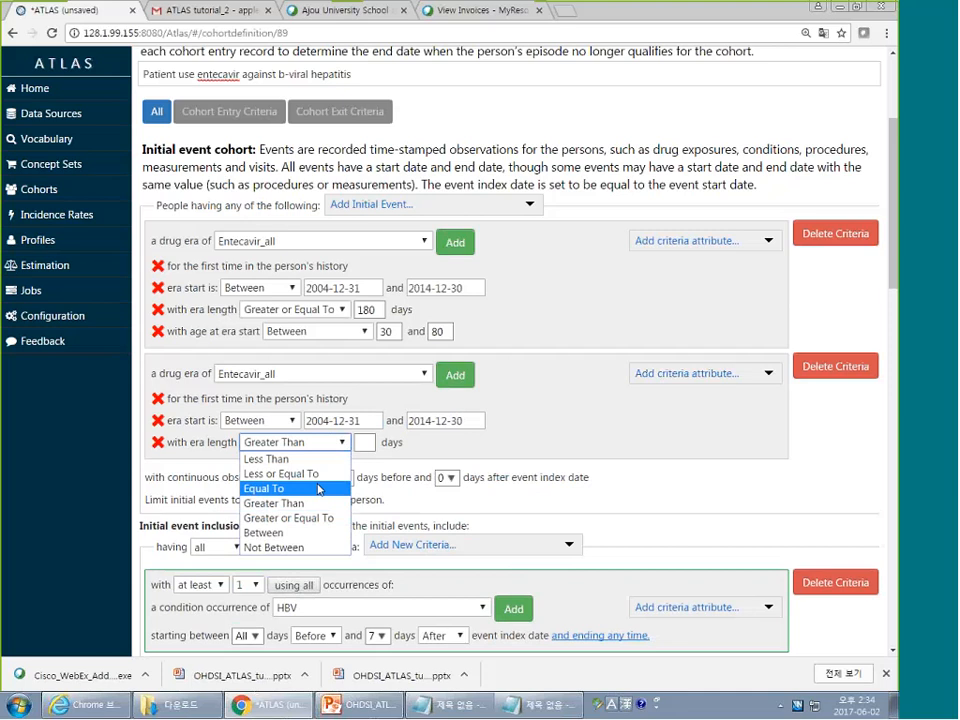
click(300, 518)
click(362, 442)
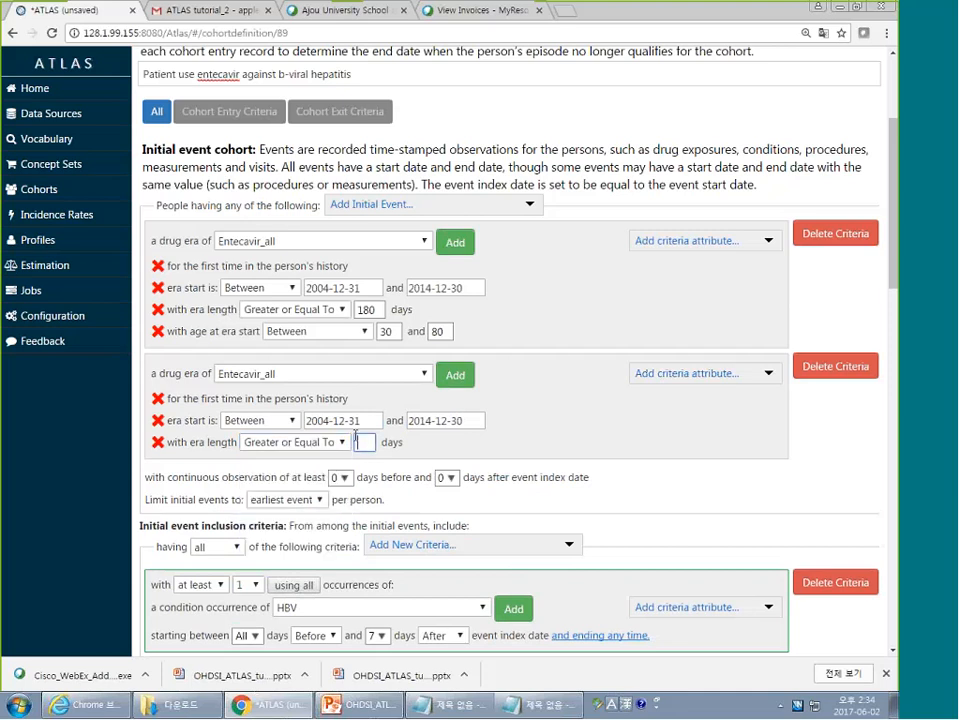
text(180)
Add an Age at Era Start attribute between 30 and 80 to the second Entecavir_all drug era and delete that whole criterion again
click(684, 374)
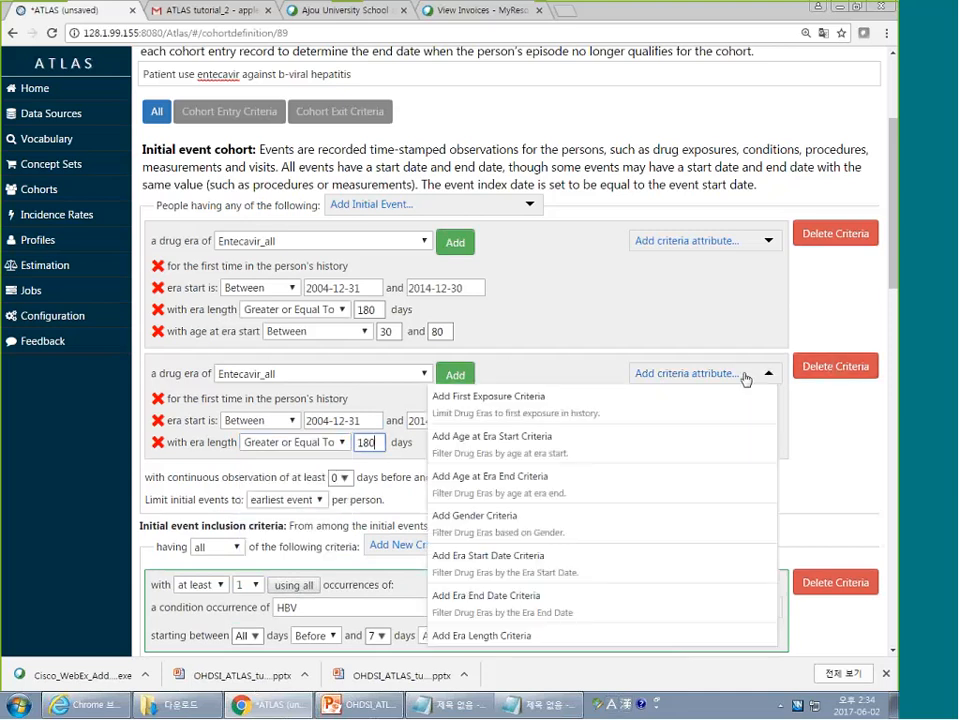
click(538, 452)
click(320, 464)
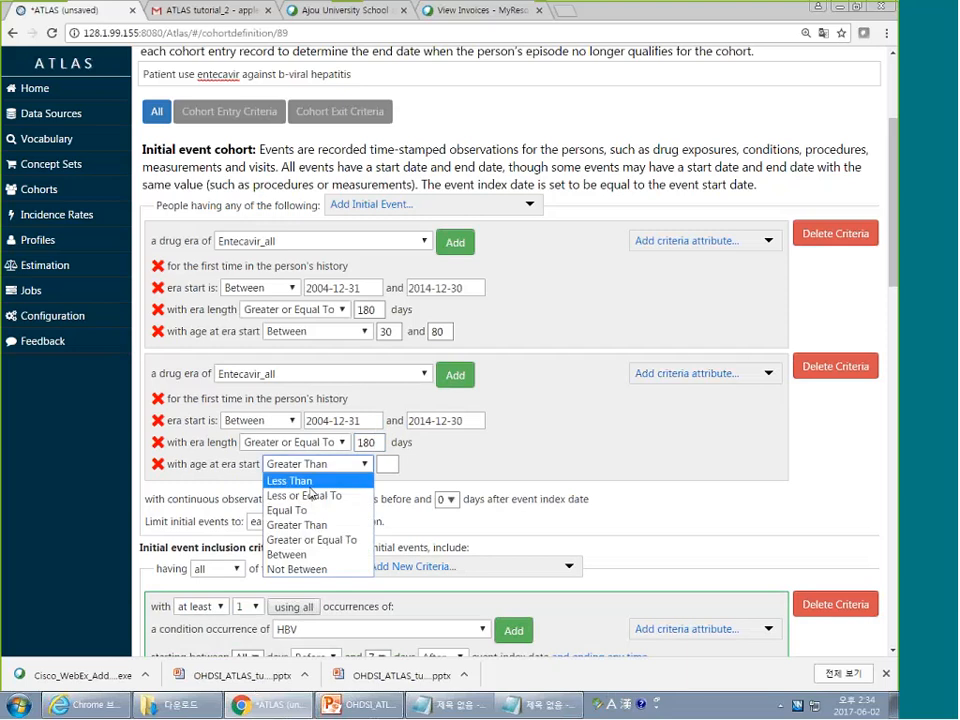
click(300, 553)
click(386, 464)
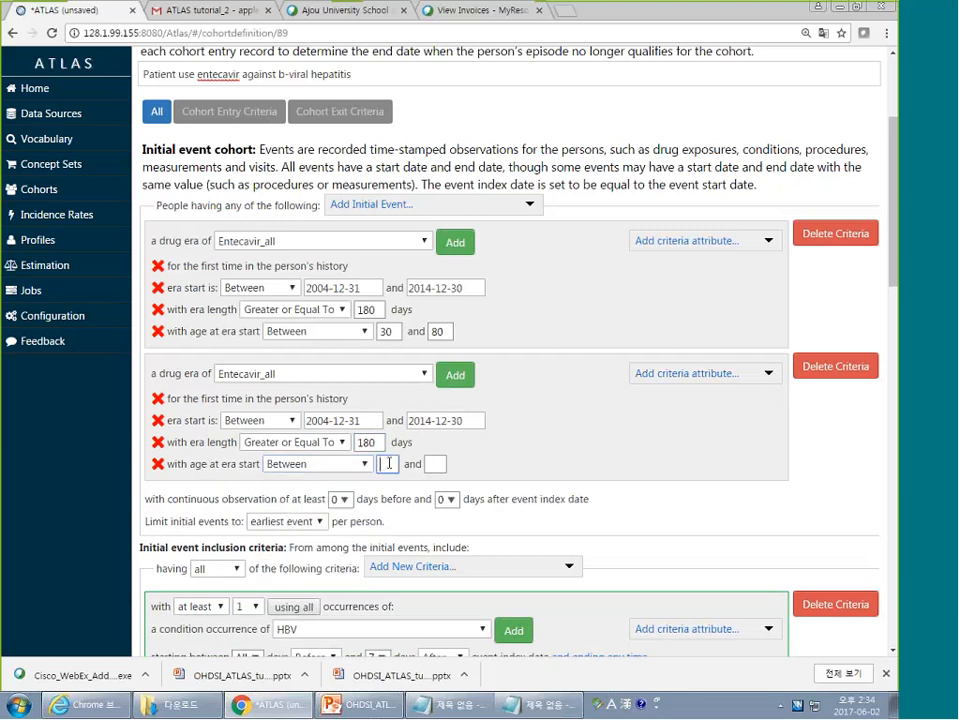
text(30)
click(438, 464)
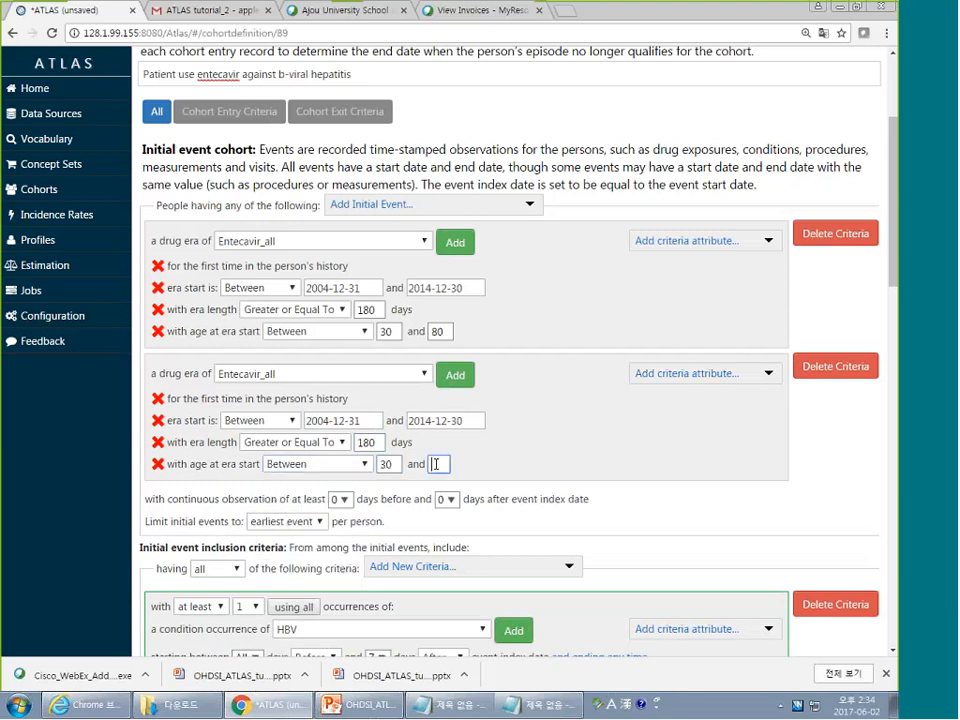
text(80)
click(835, 366)
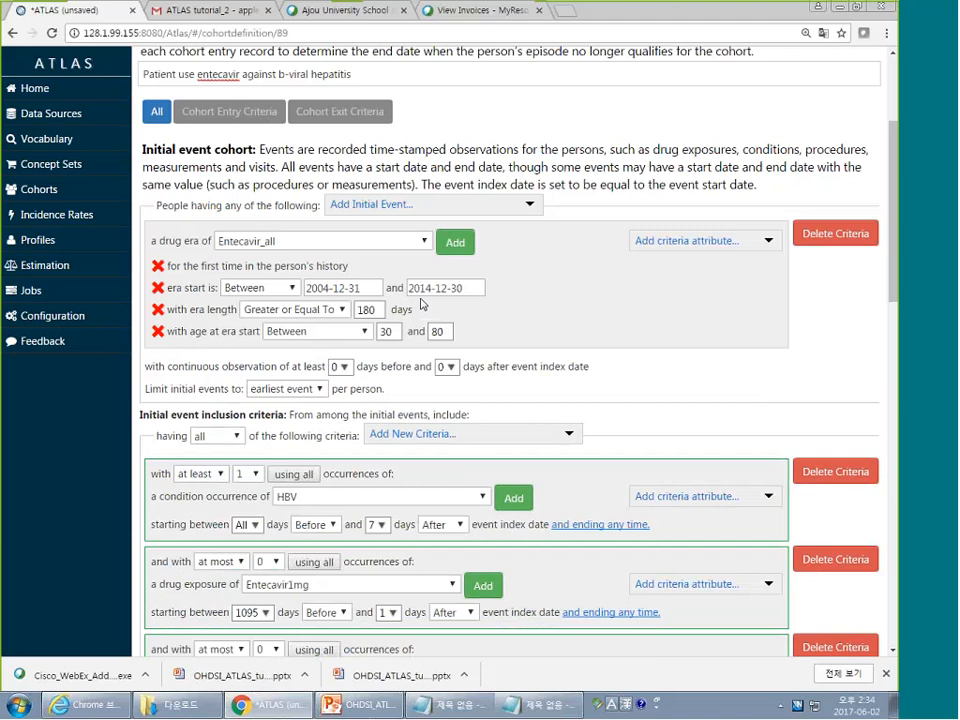
Require continuous observation of at least 180 days before the event index date for the initial events
scroll(178, 362, down, 5)
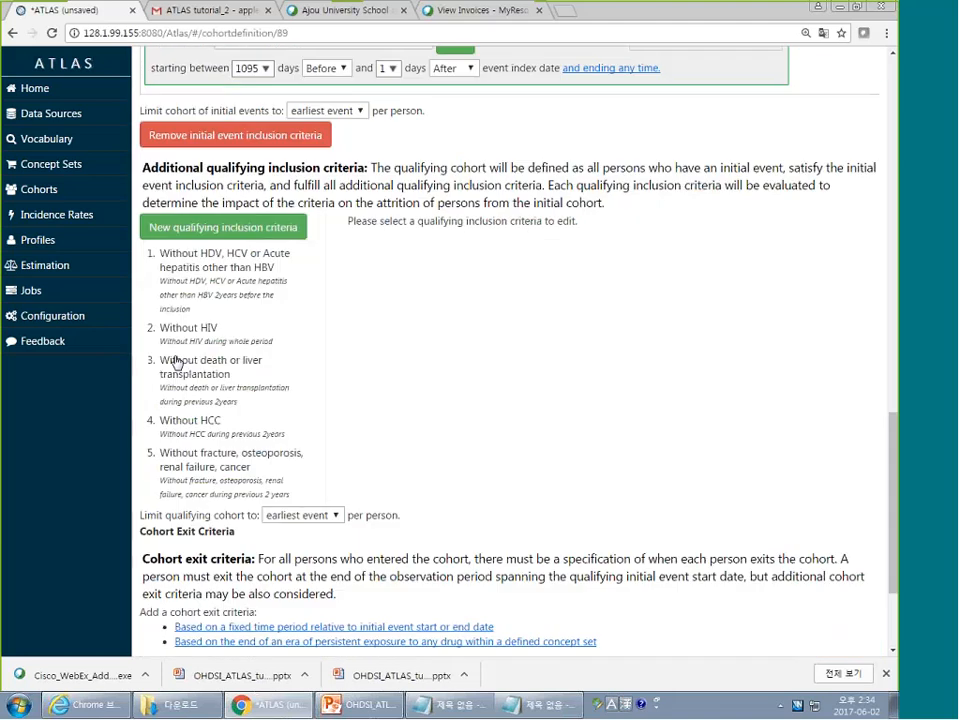
scroll(332, 418, up, 5)
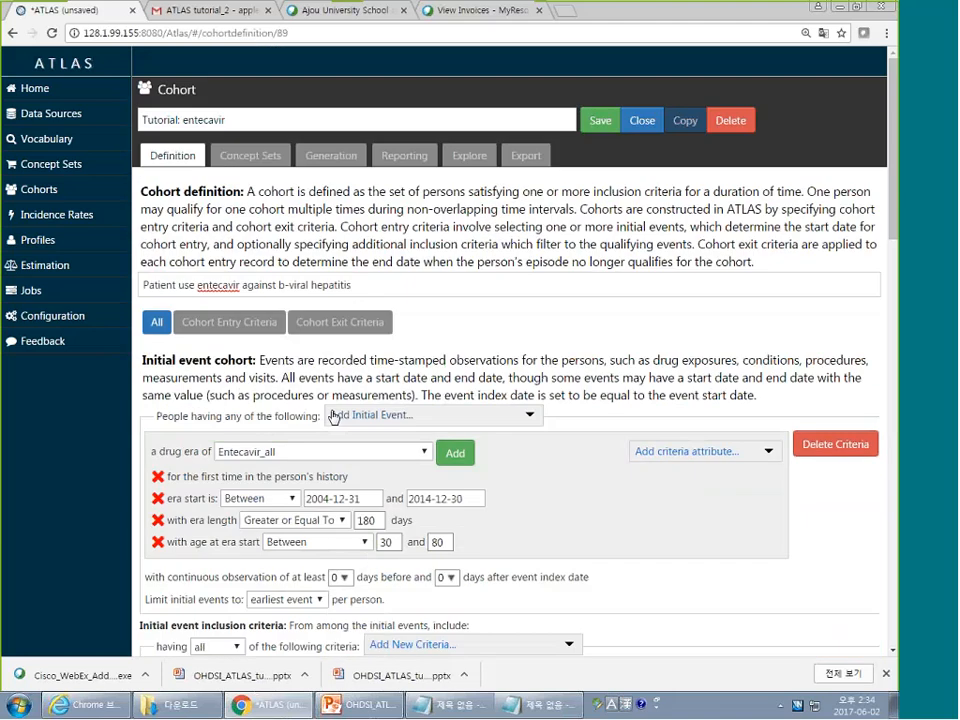
scroll(369, 566, down, 3)
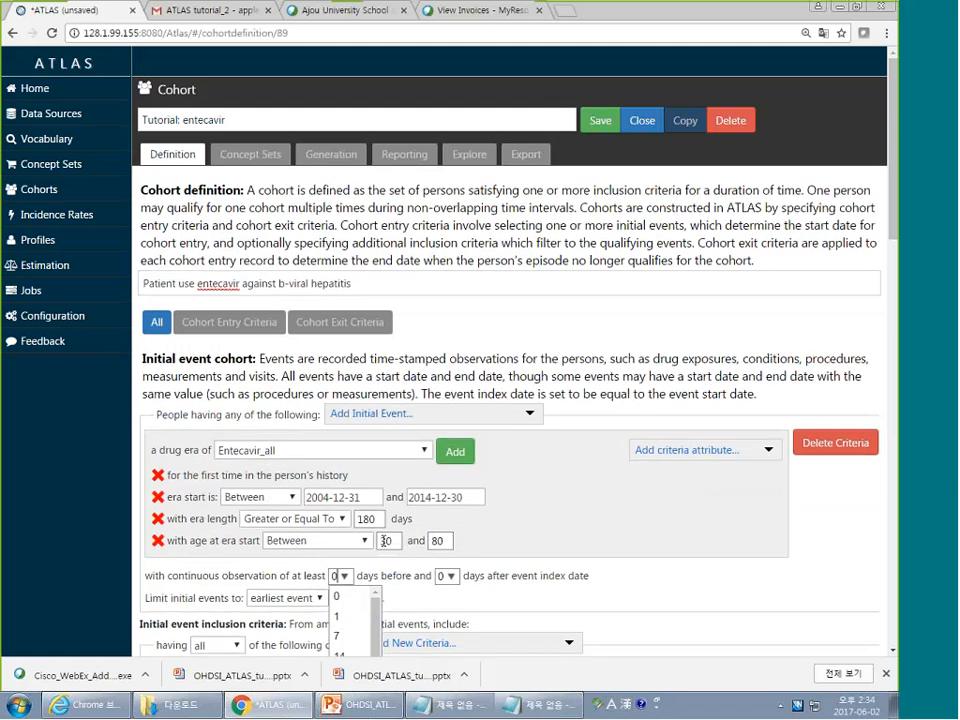
click(355, 566)
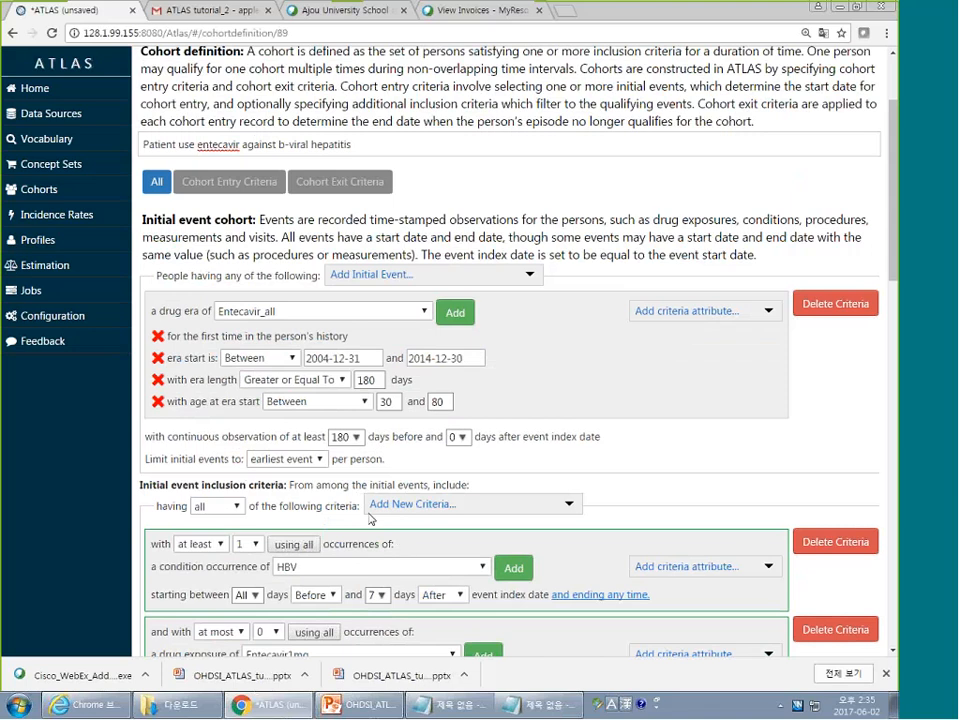
Examine the initial event inclusion criteria, from the HBV condition occurrence through the antiviral drug criteria down to clevudine
scroll(370, 459, down, 1)
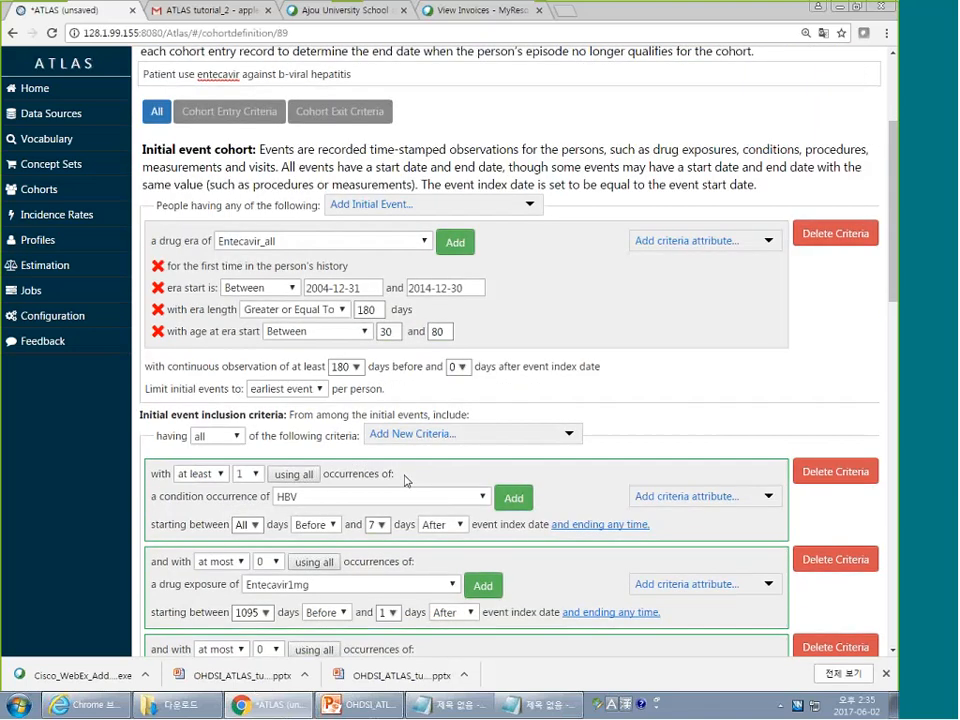
scroll(656, 372, down, 2)
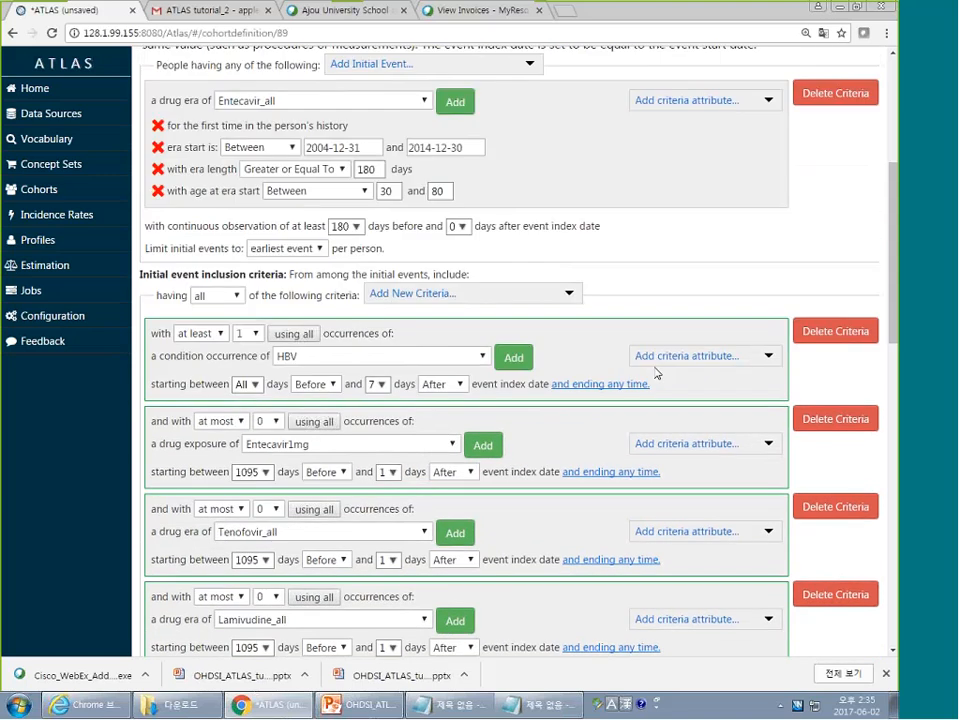
scroll(656, 372, down, 2)
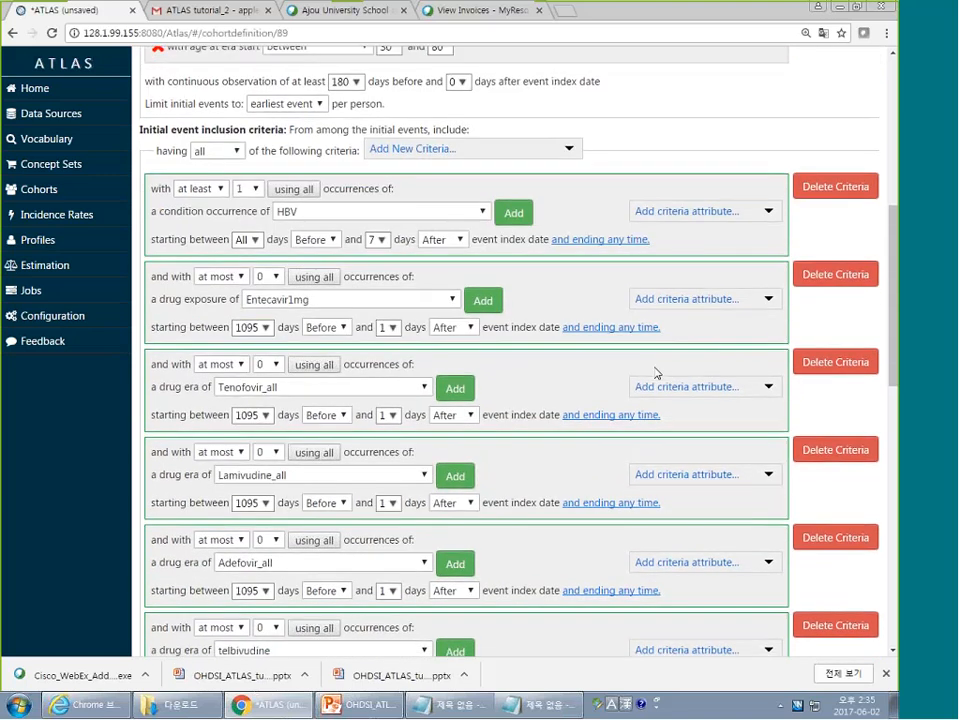
scroll(656, 372, down, 6)
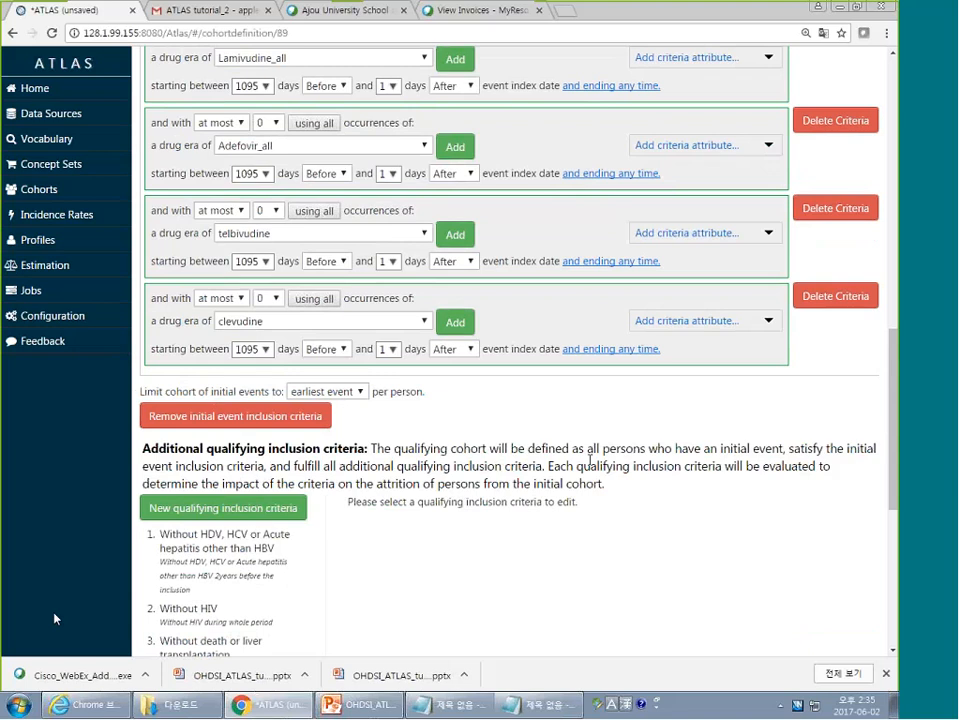
scroll(590, 461, up, 6)
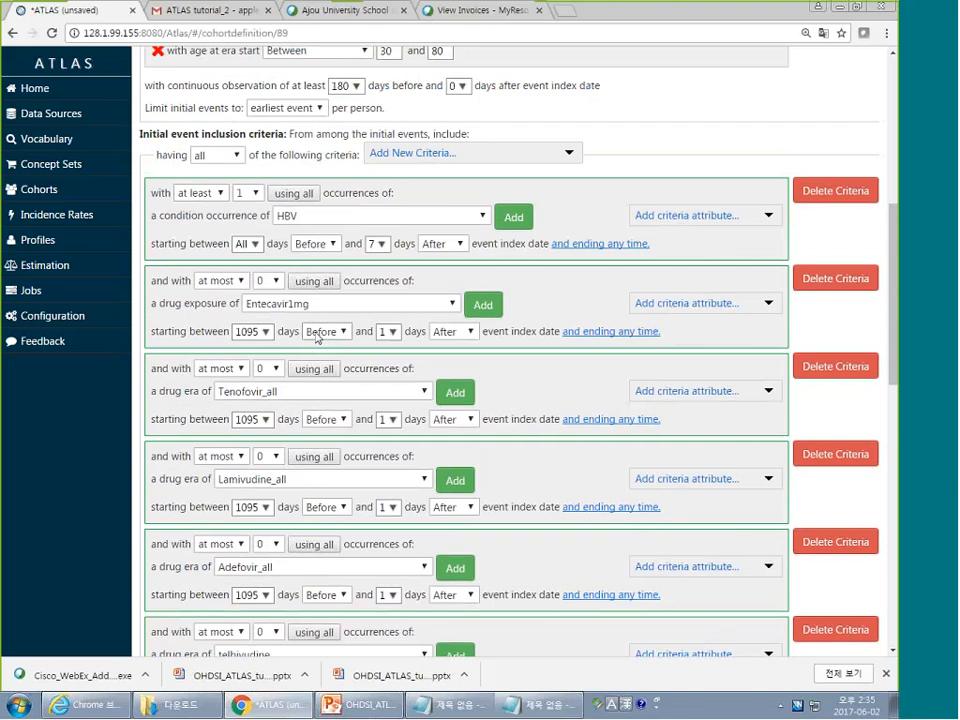
scroll(343, 439, down, 3)
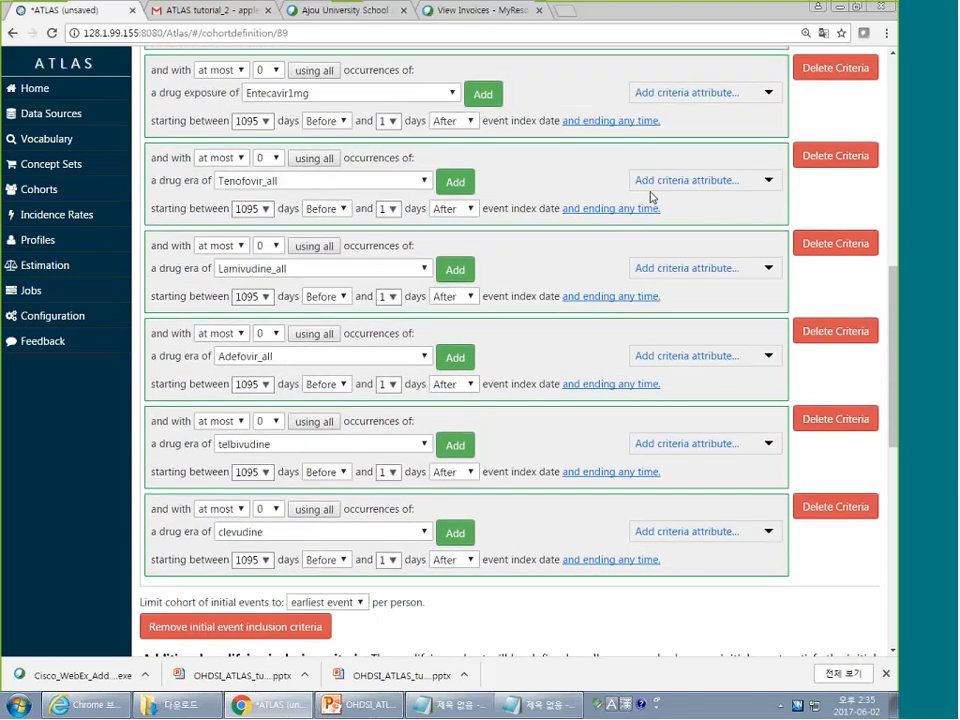
scroll(640, 246, up, 3)
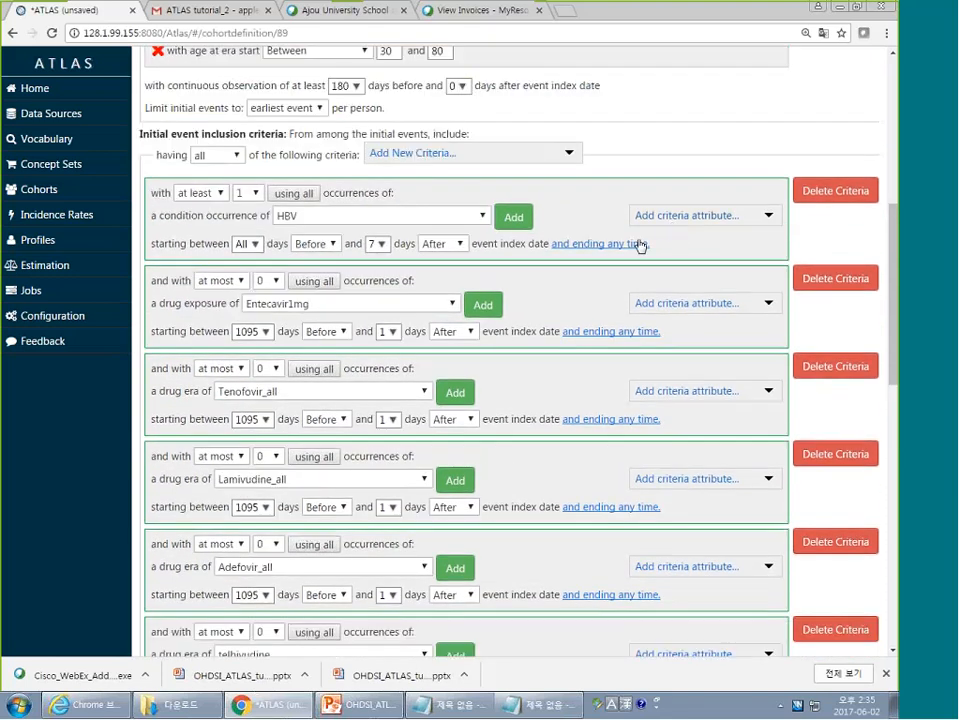
scroll(332, 347, down, 2)
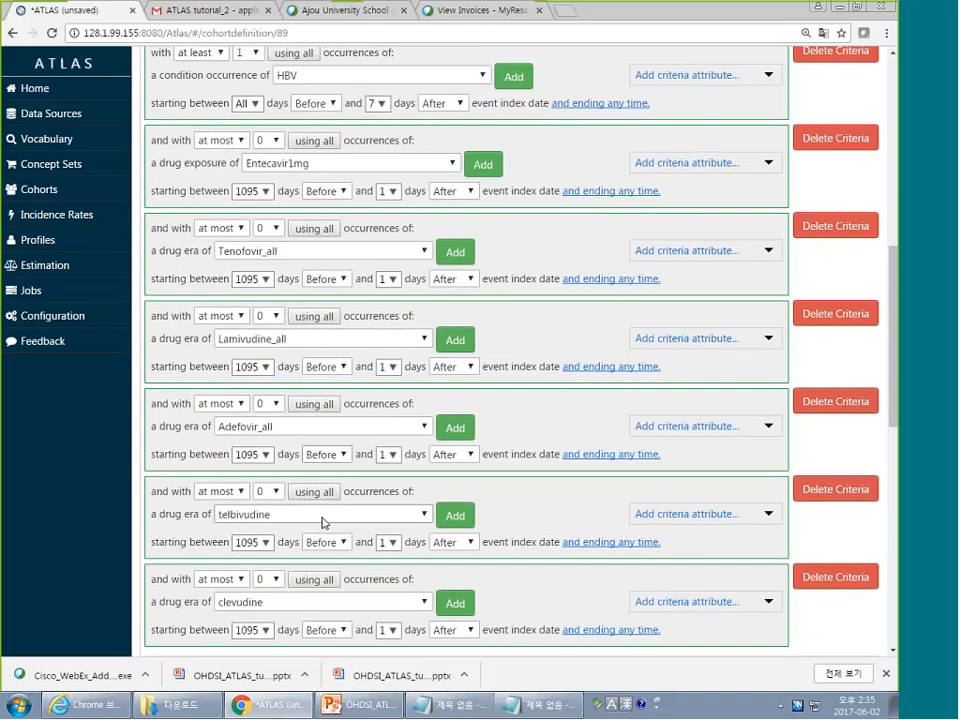
scroll(310, 347, up, 1)
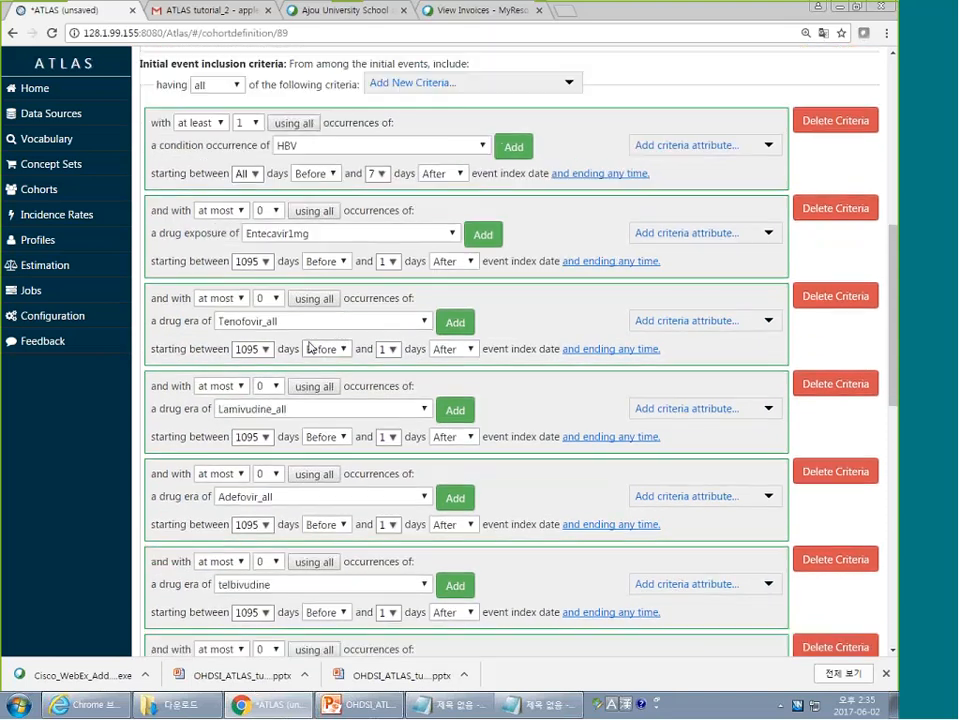
scroll(463, 396, up, 2)
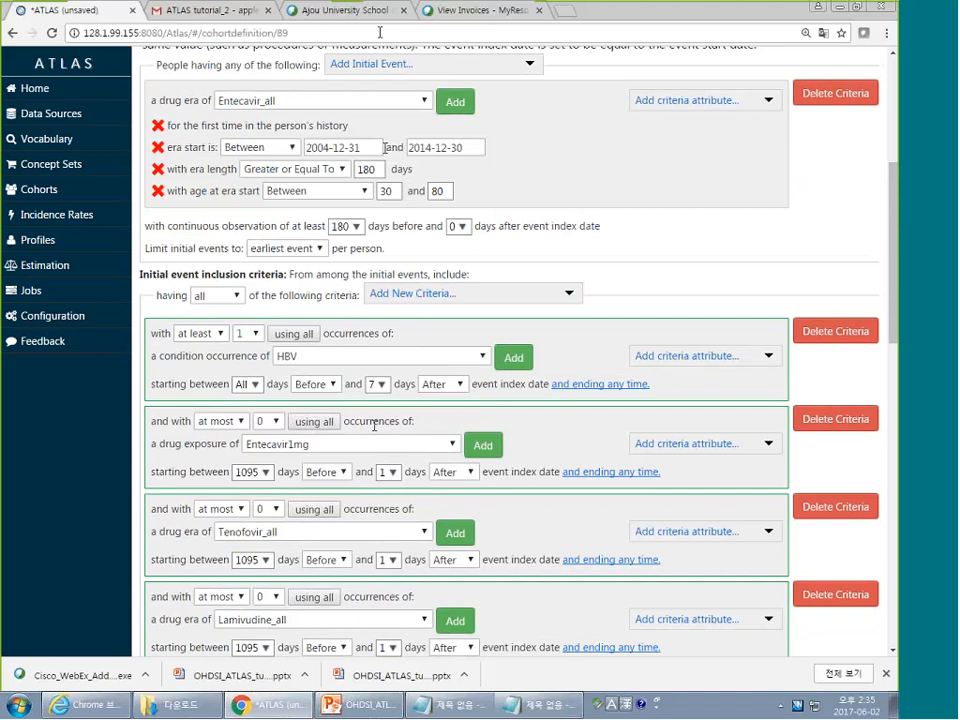
Add a condition occurrence criterion using the HBV concept set to the initial event inclusion criteria
click(452, 298)
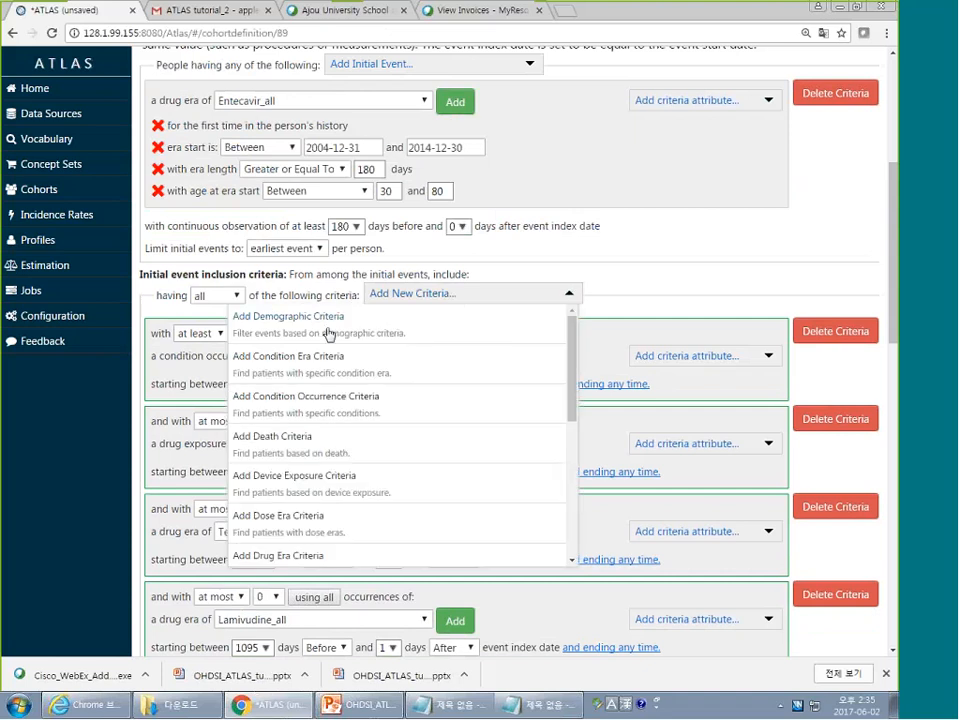
click(321, 403)
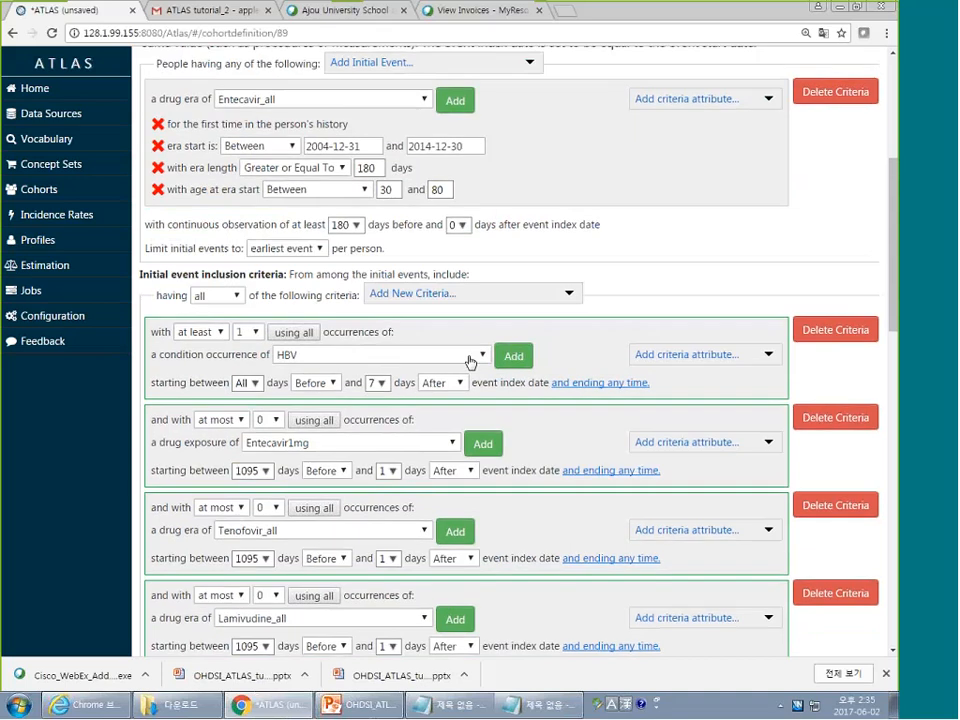
scroll(471, 362, down, 6)
click(310, 409)
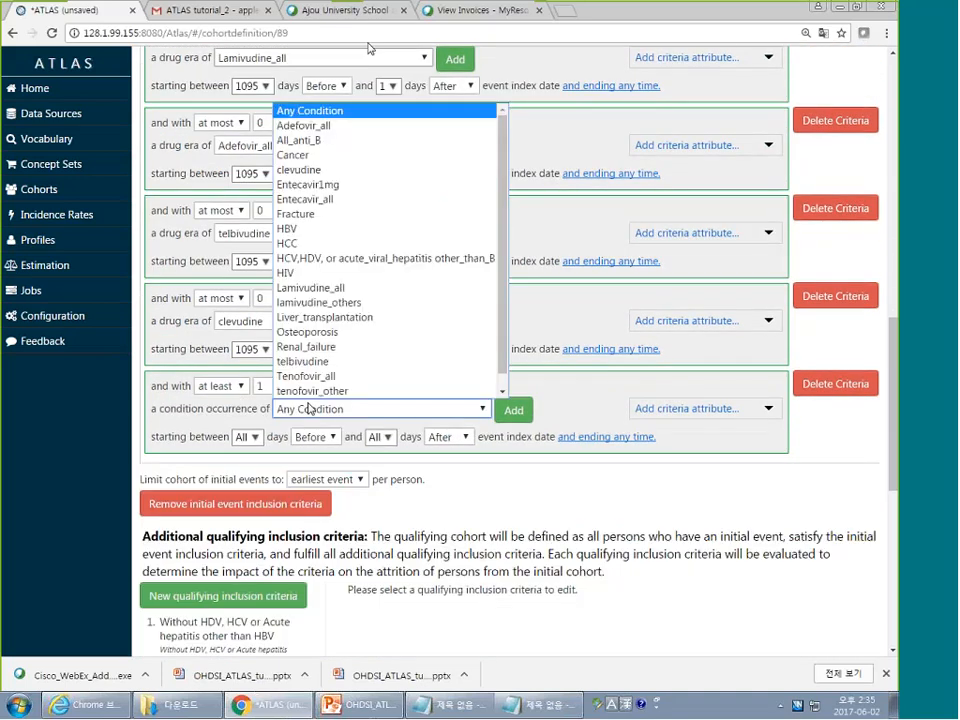
click(290, 228)
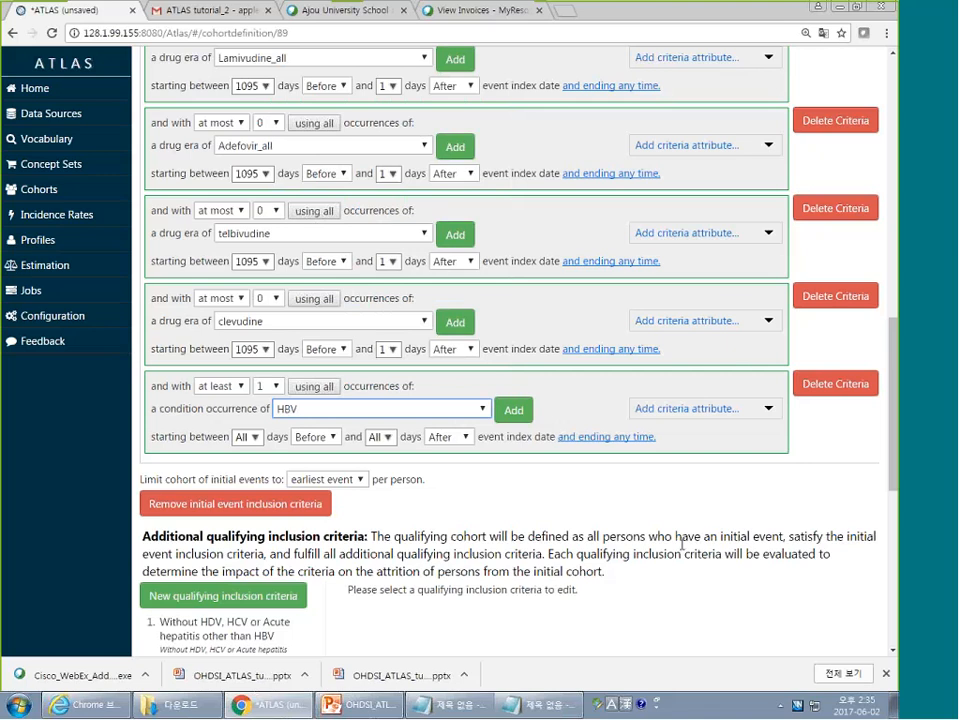
click(162, 426)
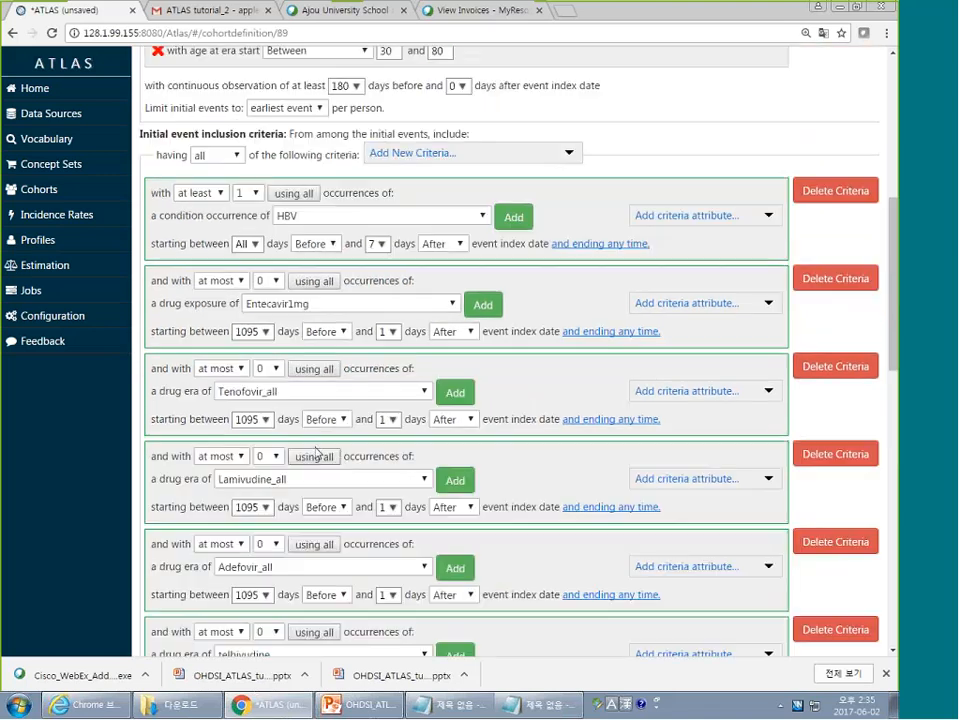
Set the added HBV condition occurrence criterion's window to end 7 days after the event index date
scroll(339, 456, down, 4)
click(380, 507)
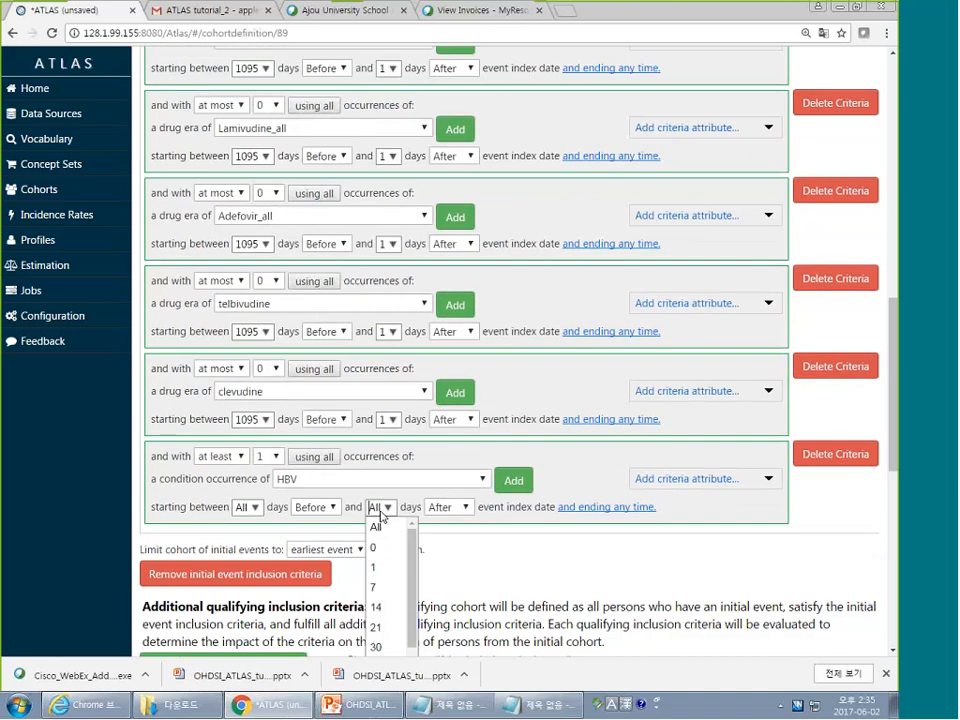
click(380, 587)
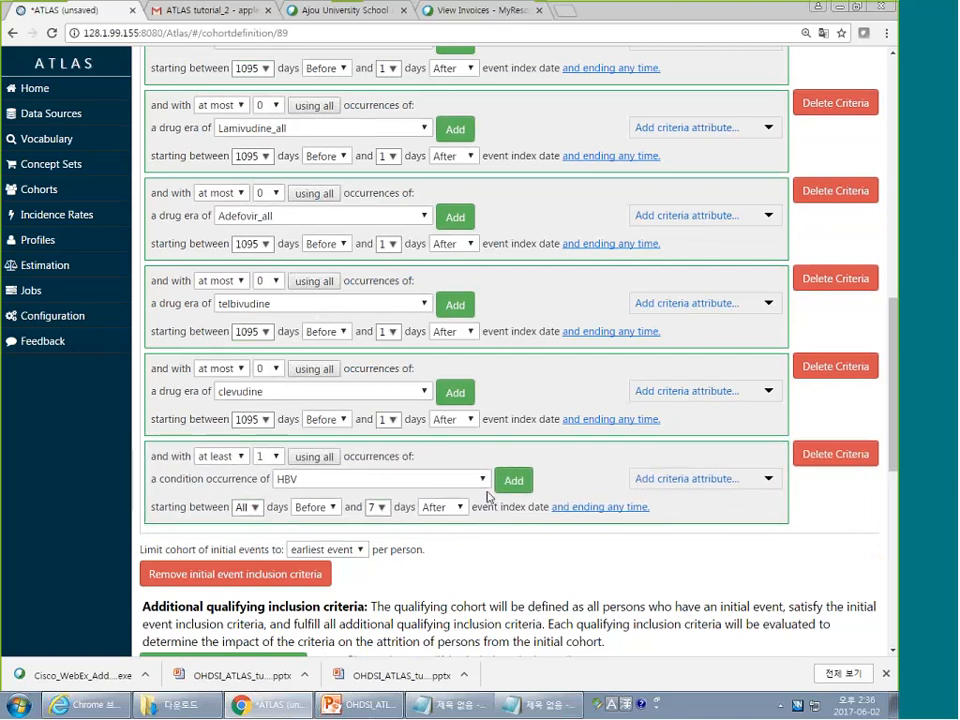
Delete the duplicate HBV condition occurrence criterion at the end of the initial event inclusion criteria
scroll(304, 347, up, 9)
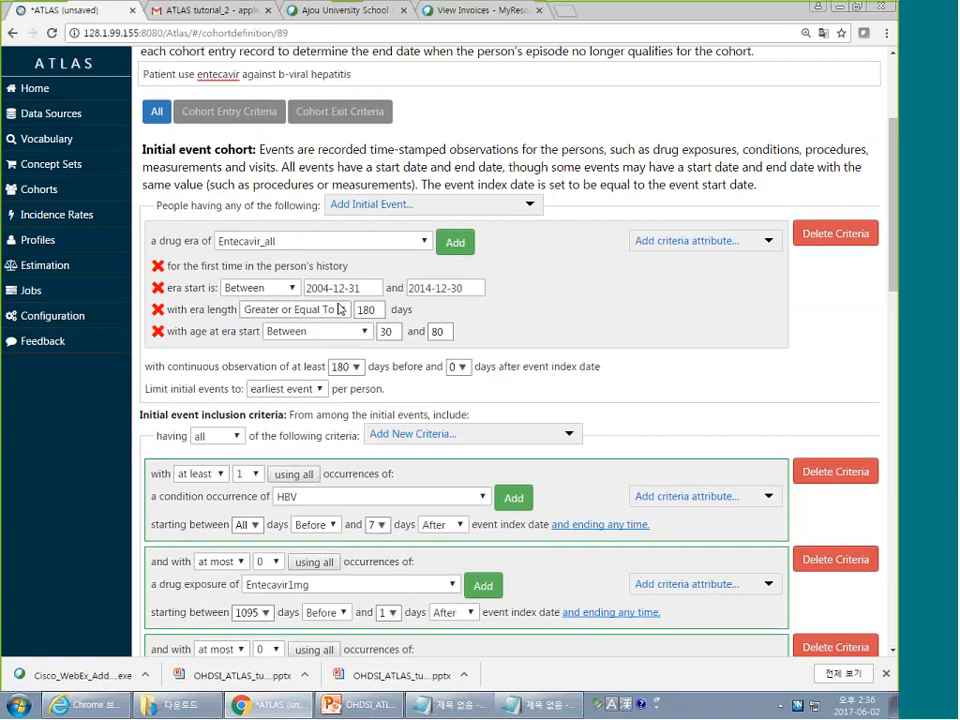
scroll(462, 453, down, 8)
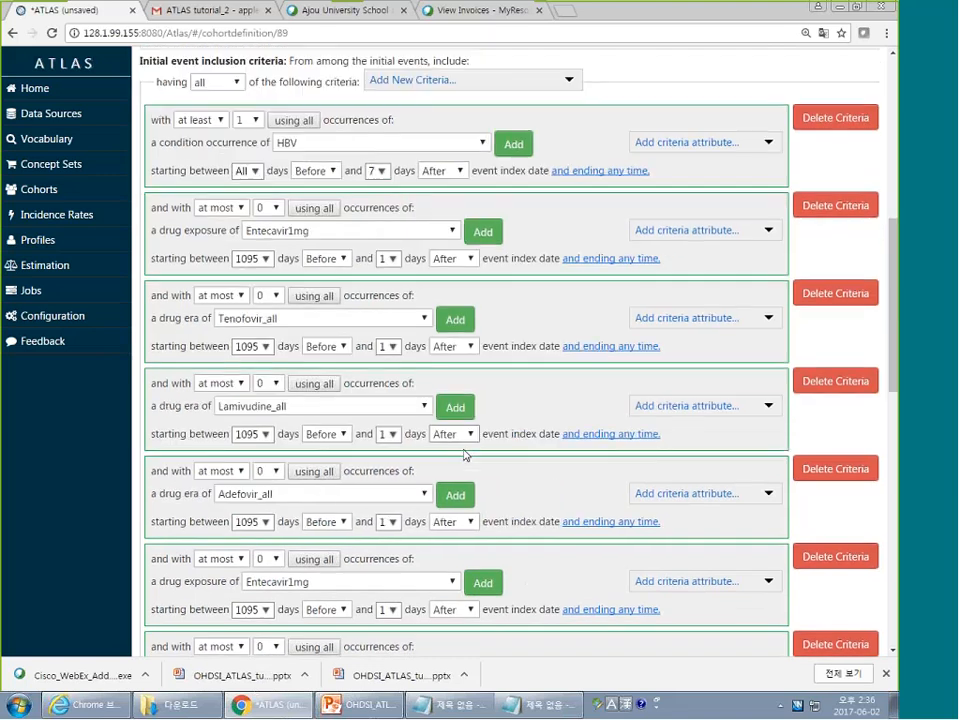
scroll(462, 453, up, 1)
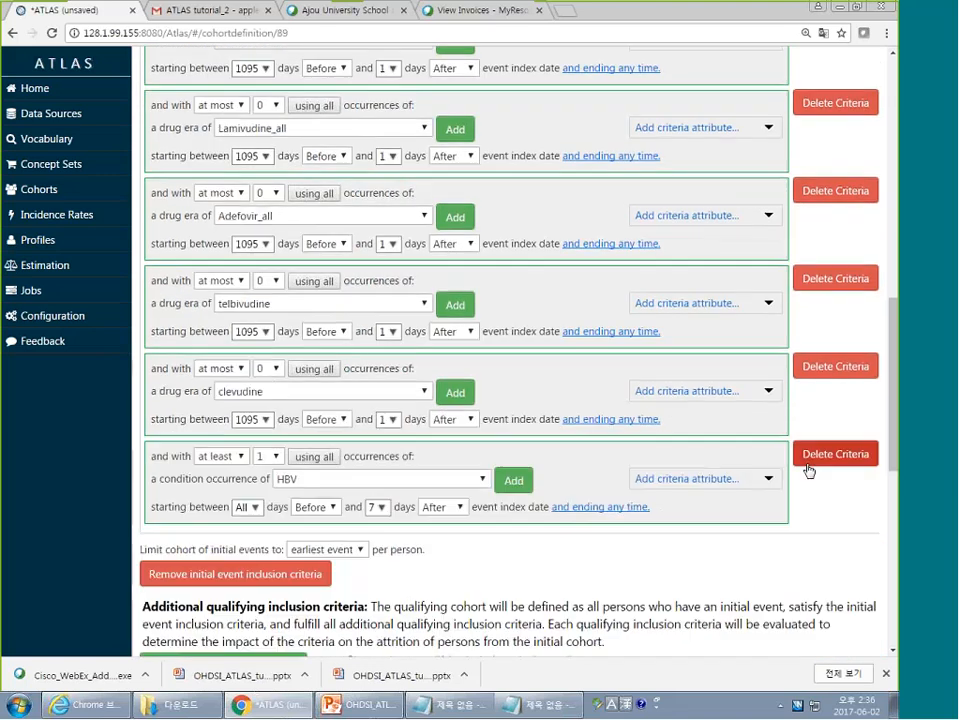
click(812, 462)
scroll(555, 510, up, 8)
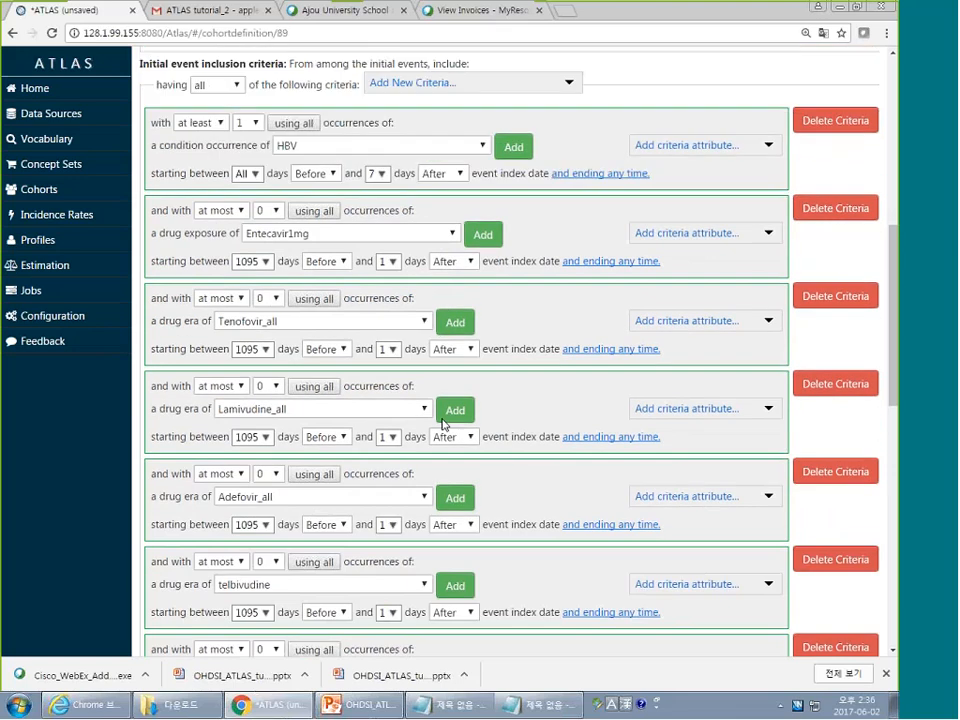
Examine the initial event inclusion criteria, including the occurrence count options of the Entecavir1mg drug exposure
scroll(372, 475, down, 7)
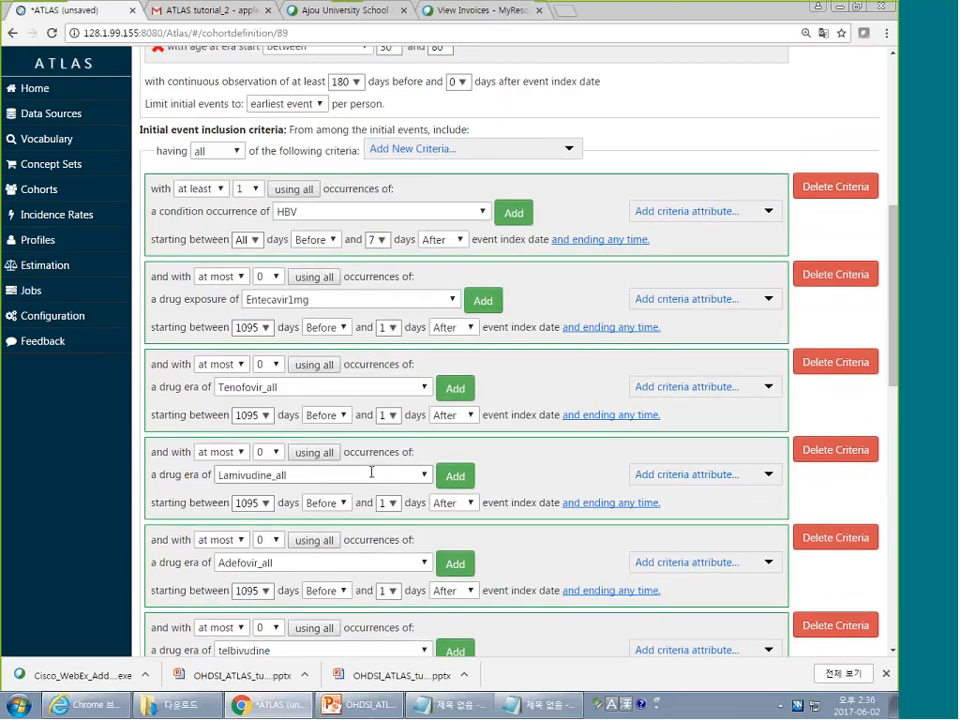
scroll(372, 479, down, 1)
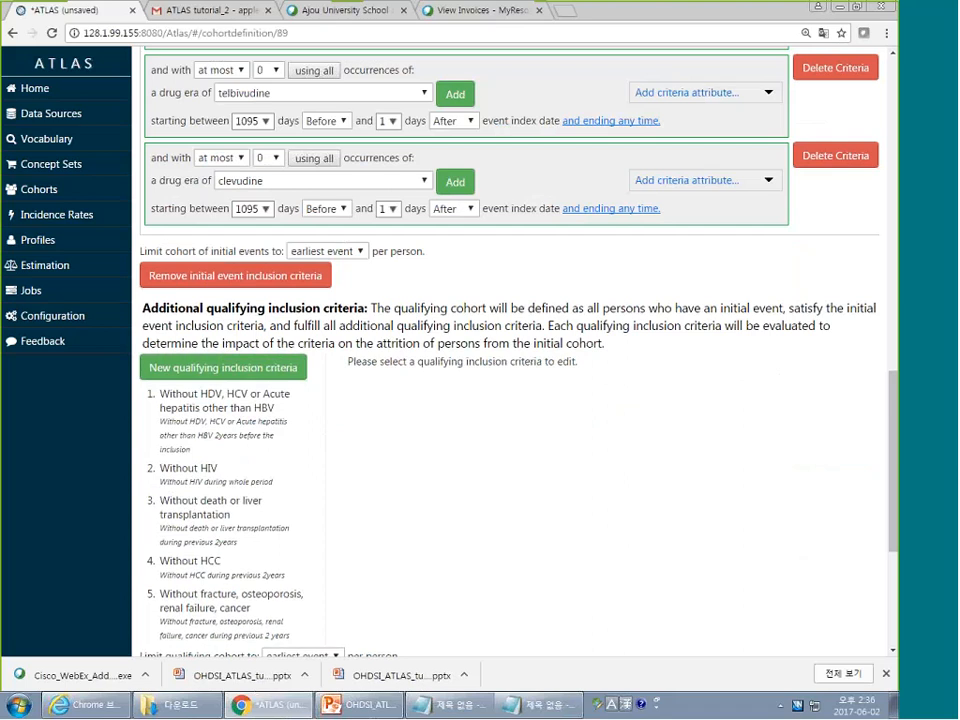
scroll(418, 360, up, 6)
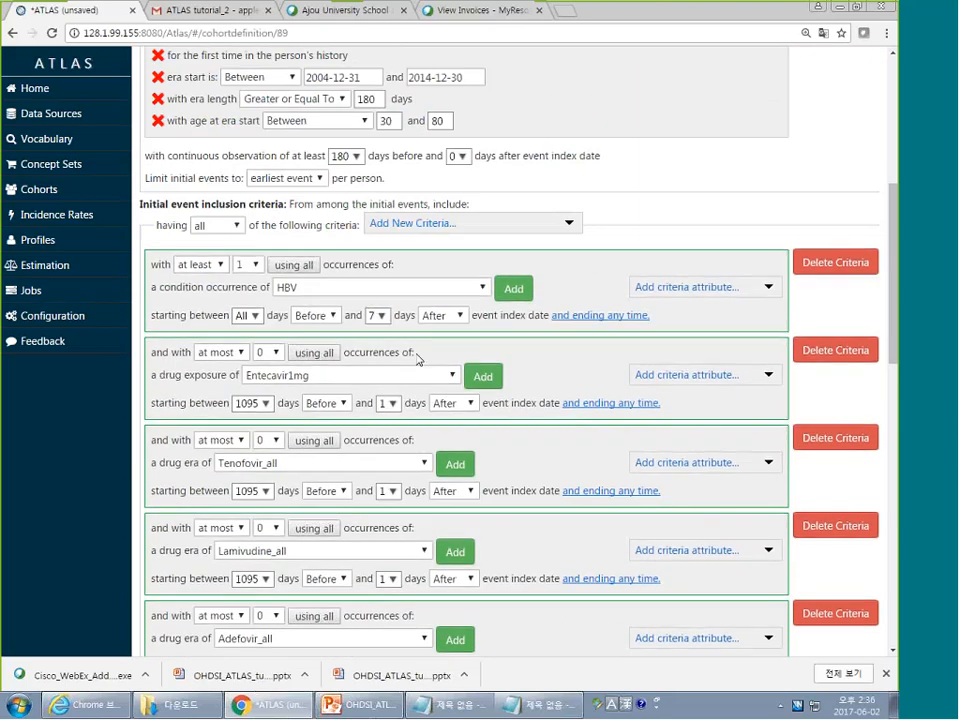
scroll(418, 360, up, 2)
scroll(396, 364, down, 1)
click(266, 491)
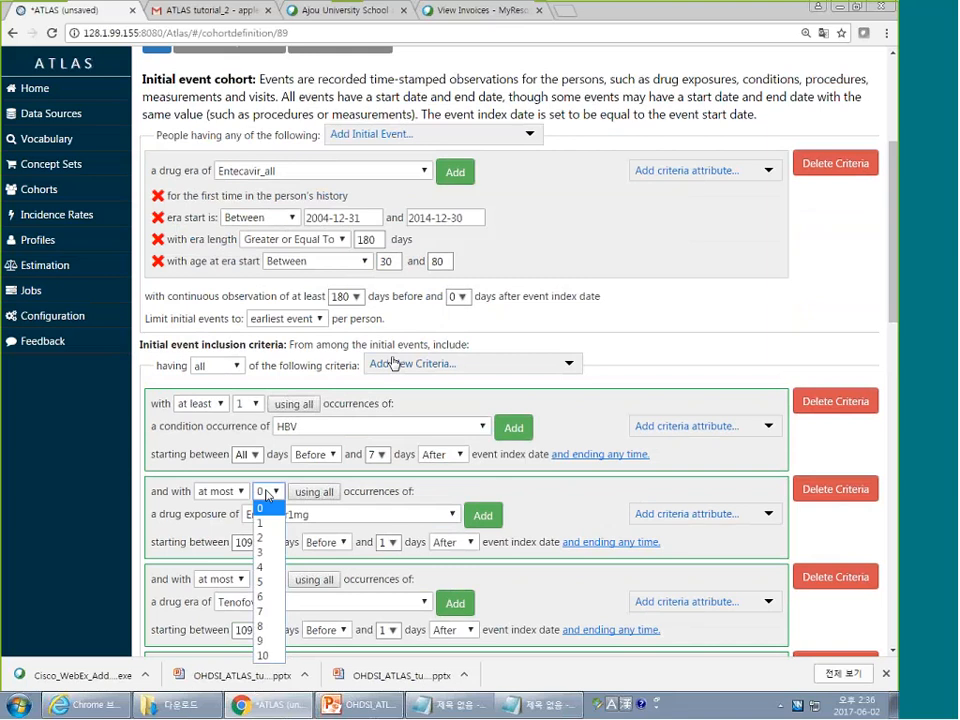
click(261, 509)
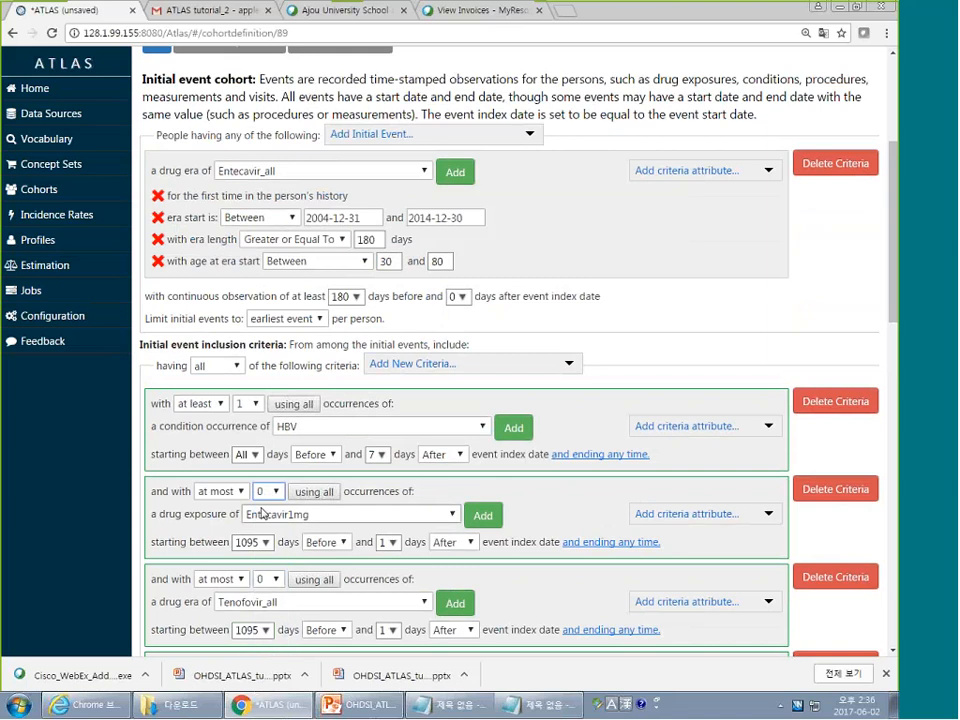
scroll(360, 400, down, 3)
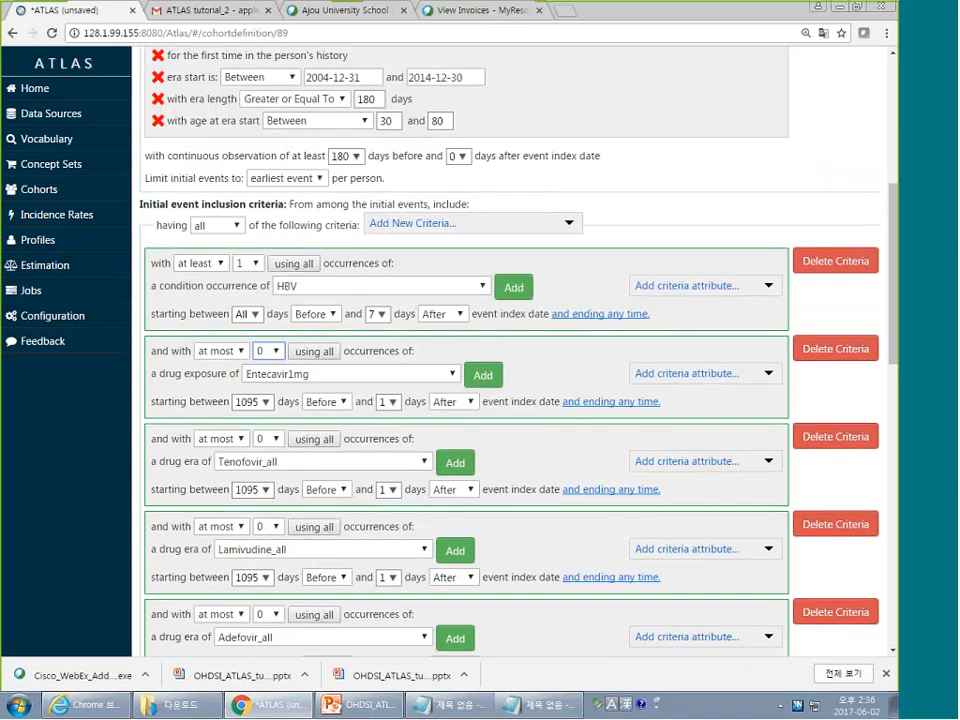
Add a drug exposure criterion to the initial event inclusion criteria
click(474, 225)
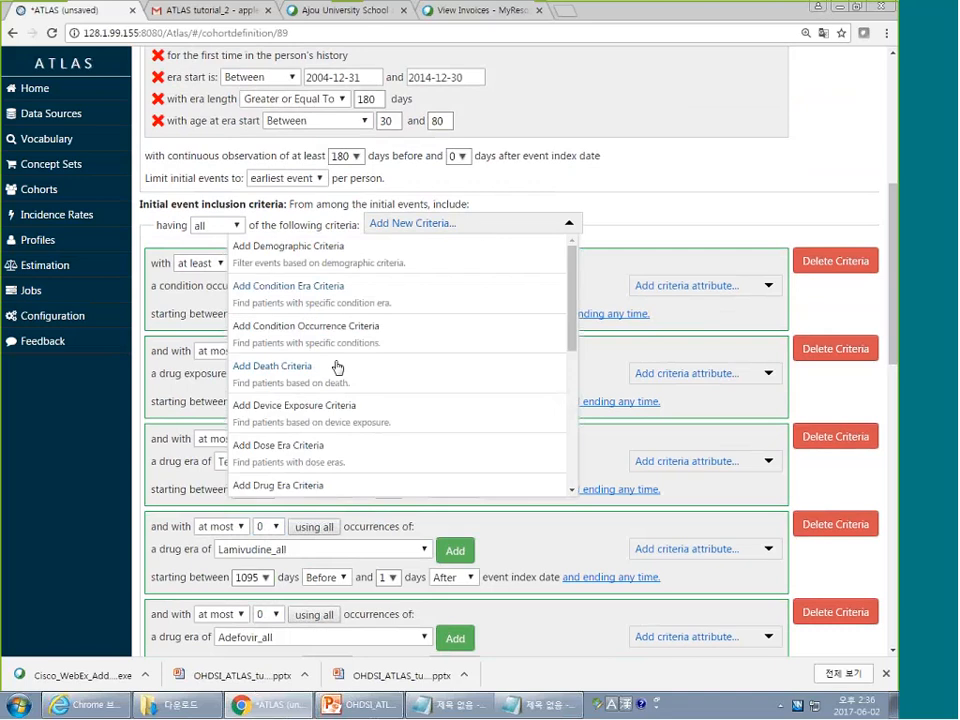
scroll(326, 396, down, 2)
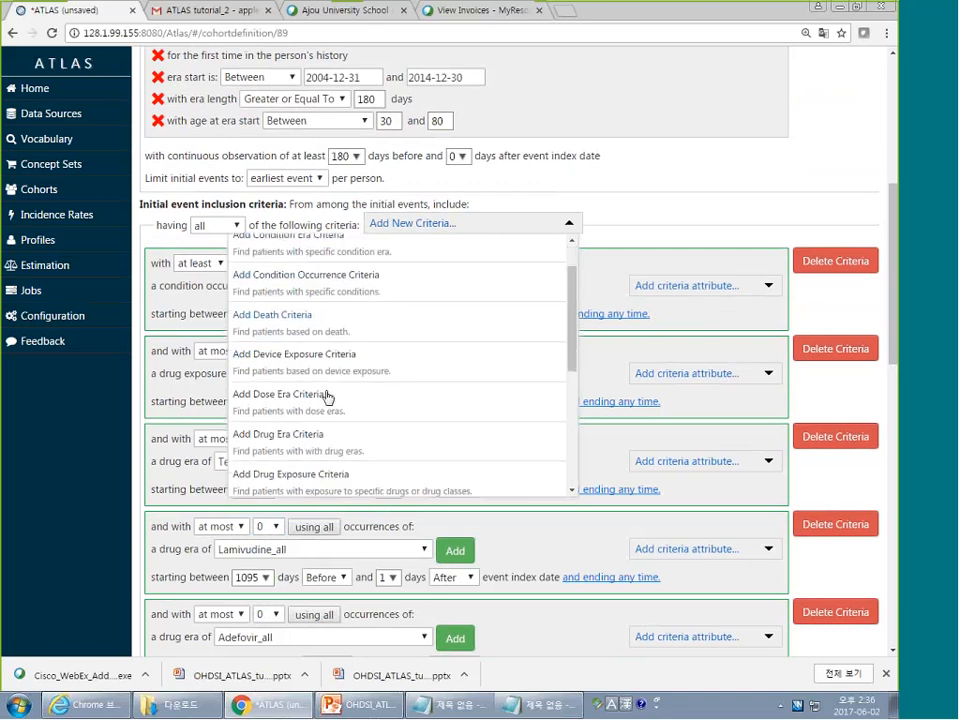
click(330, 392)
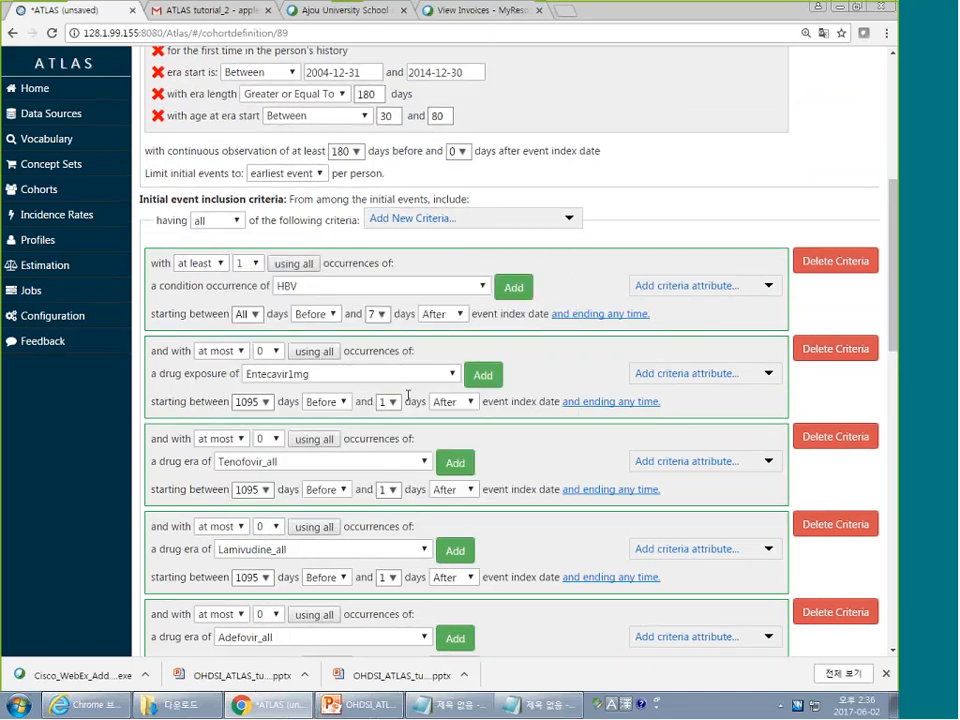
scroll(435, 399, down, 4)
scroll(443, 401, down, 1)
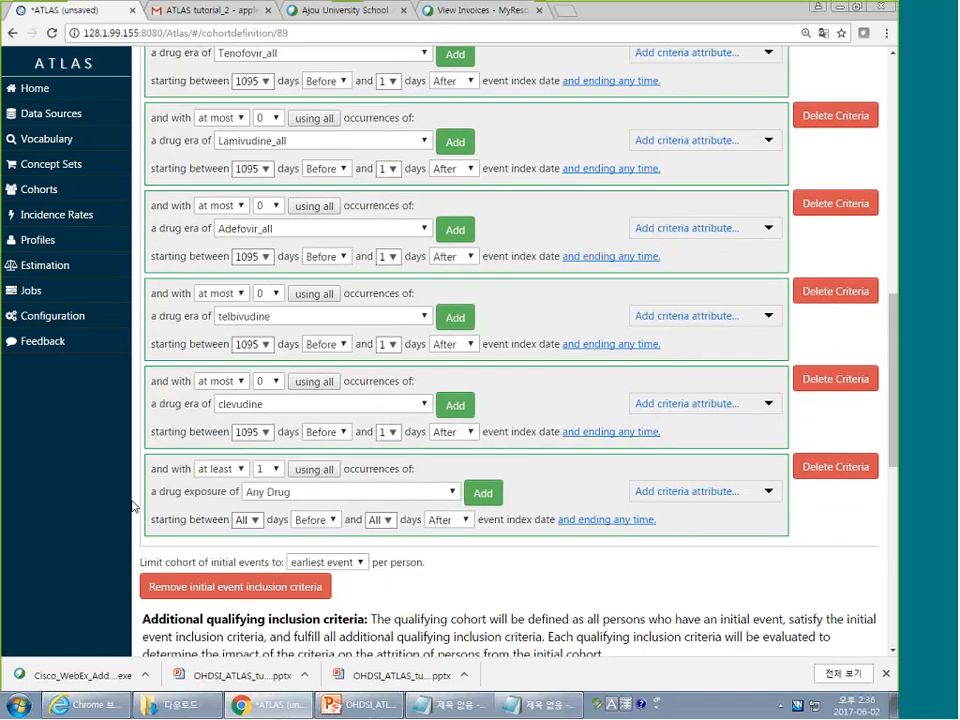
Set the new drug exposure criterion to at most 0 occurrences of the Tenofovir_all concept set
click(220, 456)
click(212, 471)
click(268, 456)
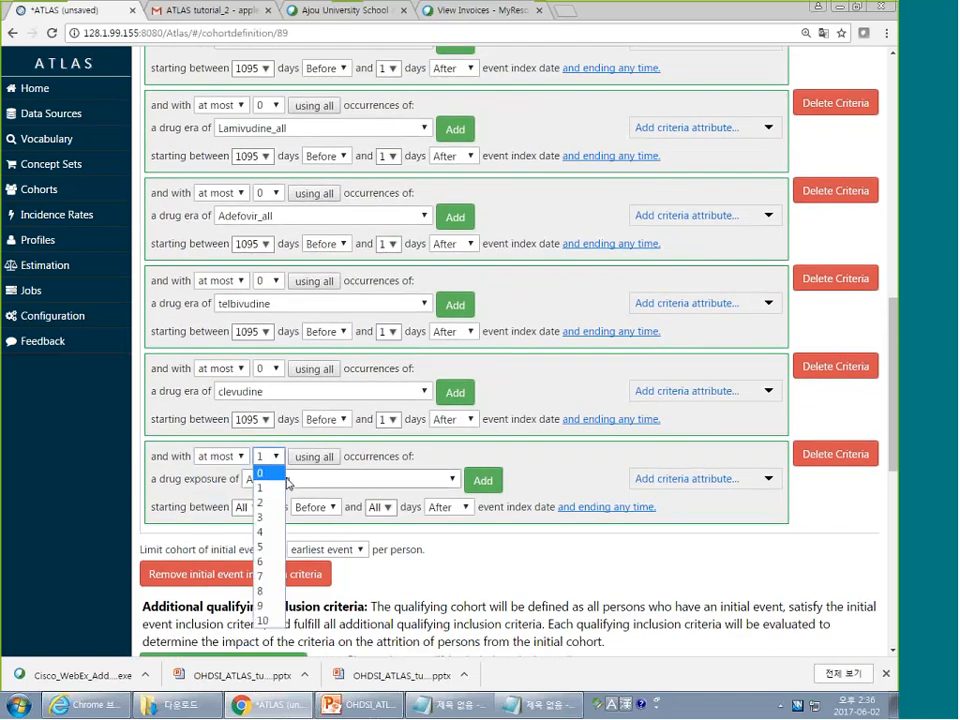
click(274, 481)
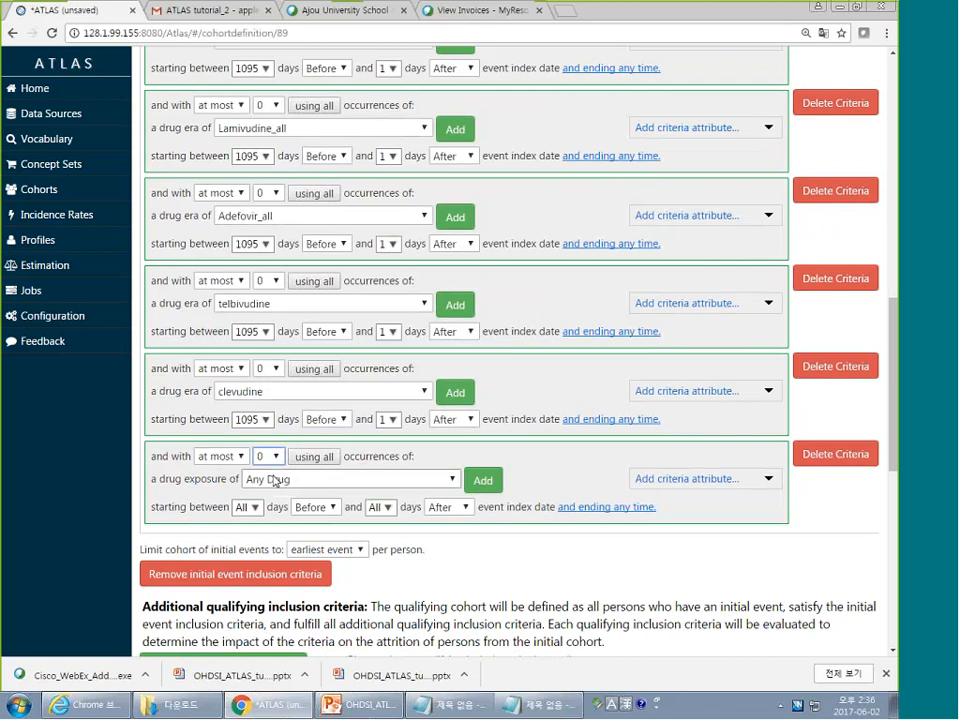
click(275, 481)
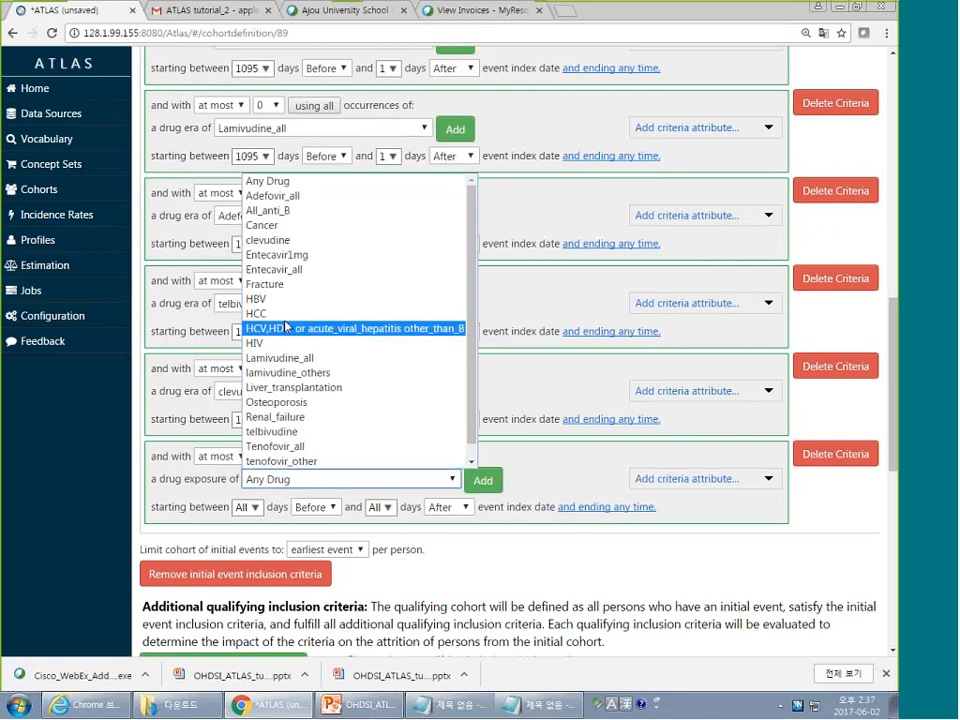
click(302, 449)
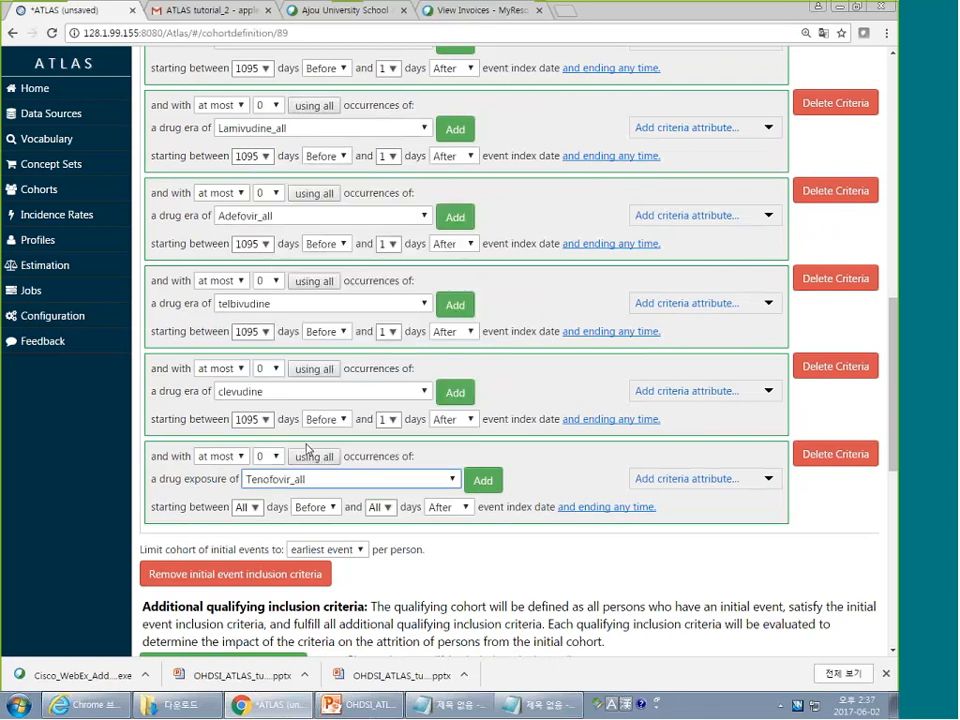
Set the Tenofovir_all drug exposure window to end 1 day after the event index date and delete that criterion again
scroll(308, 449, up, 5)
scroll(422, 438, down, 5)
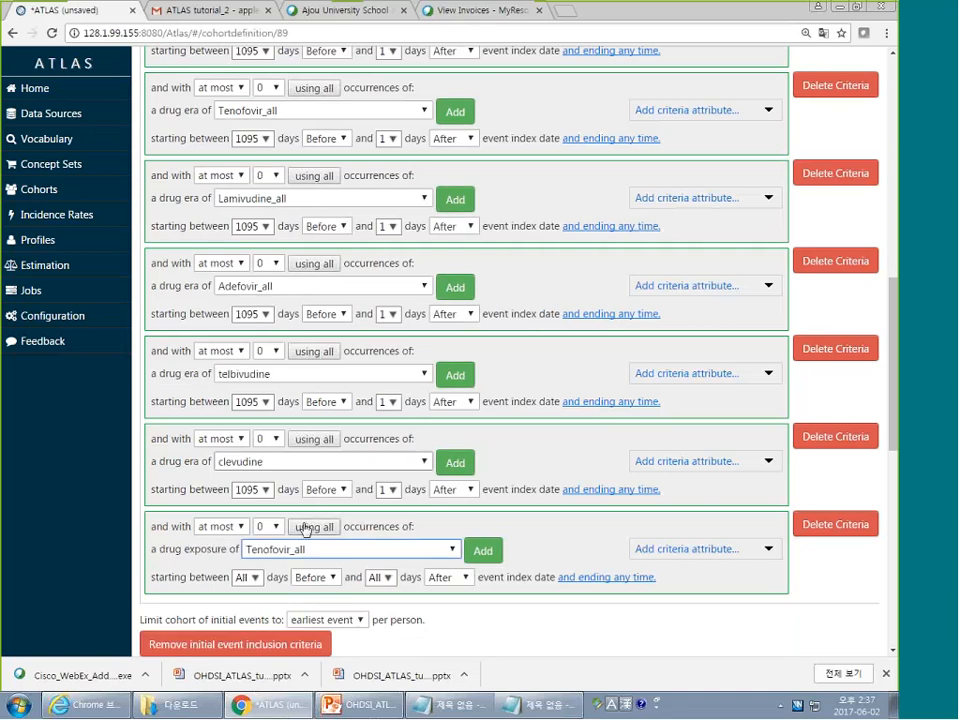
click(381, 583)
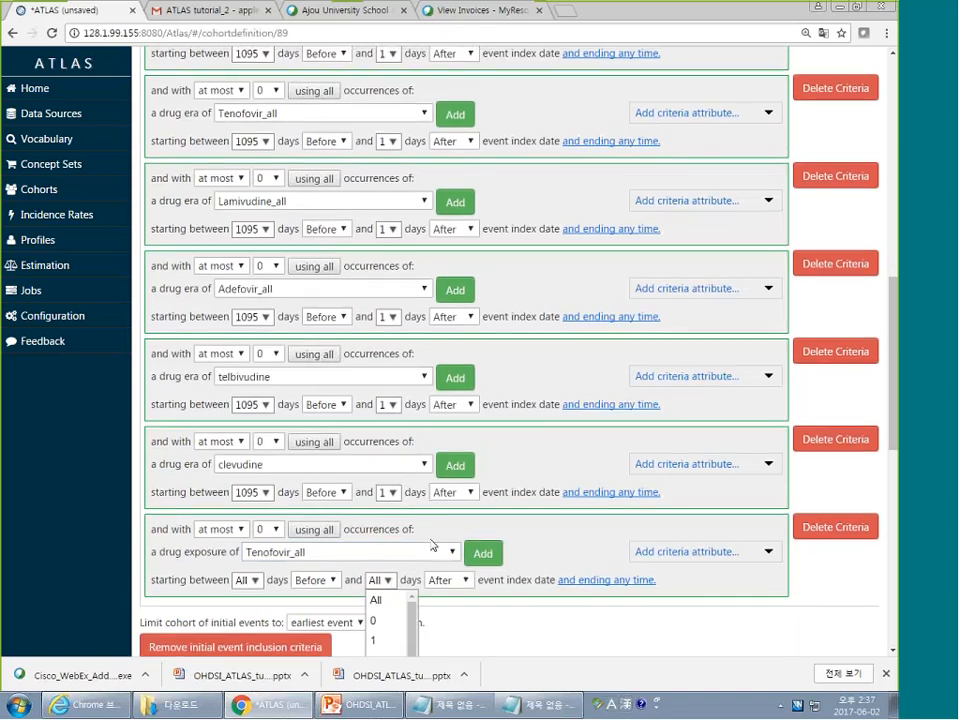
click(373, 640)
scroll(447, 461, down, 3)
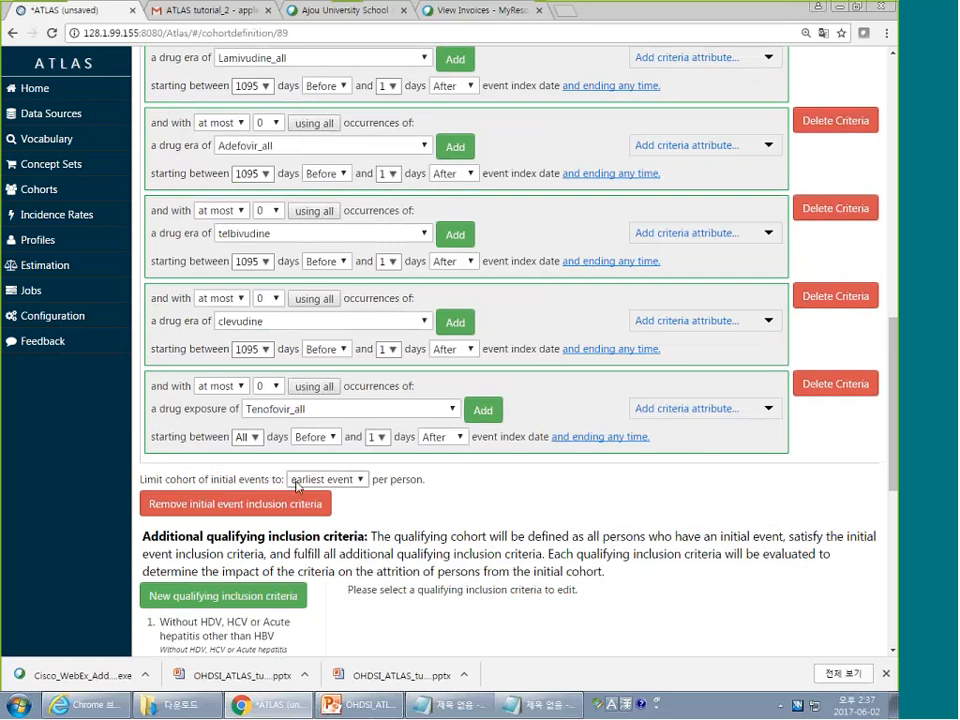
click(835, 384)
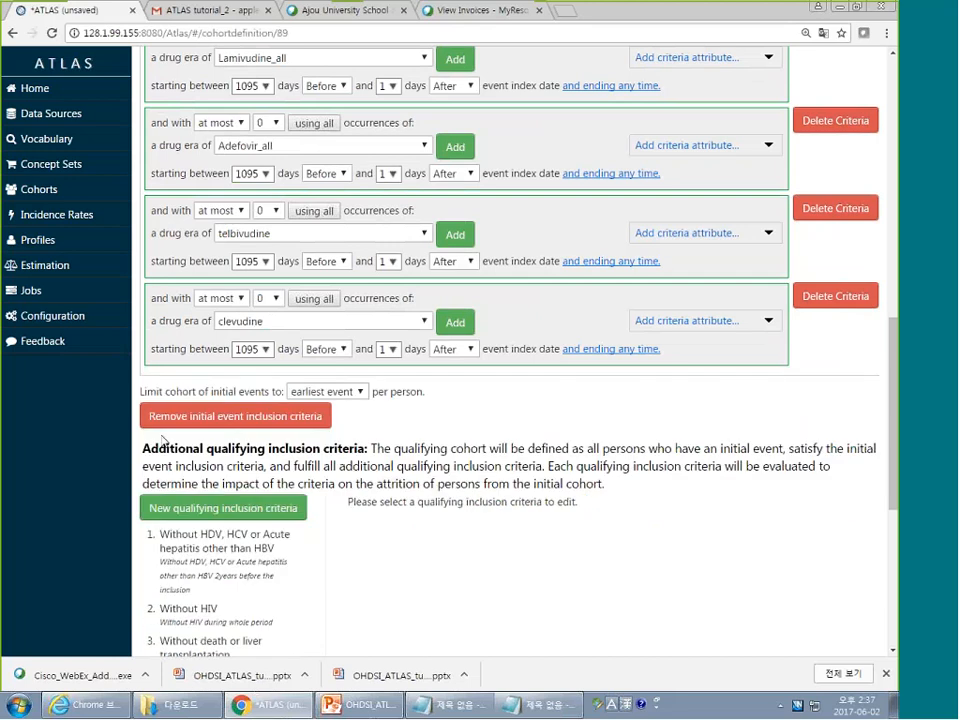
Examine the Entecavir_all initial event, the HBV and antiviral drug inclusion criteria, and the list of additional qualifying inclusion criteria
scroll(165, 330, up, 5)
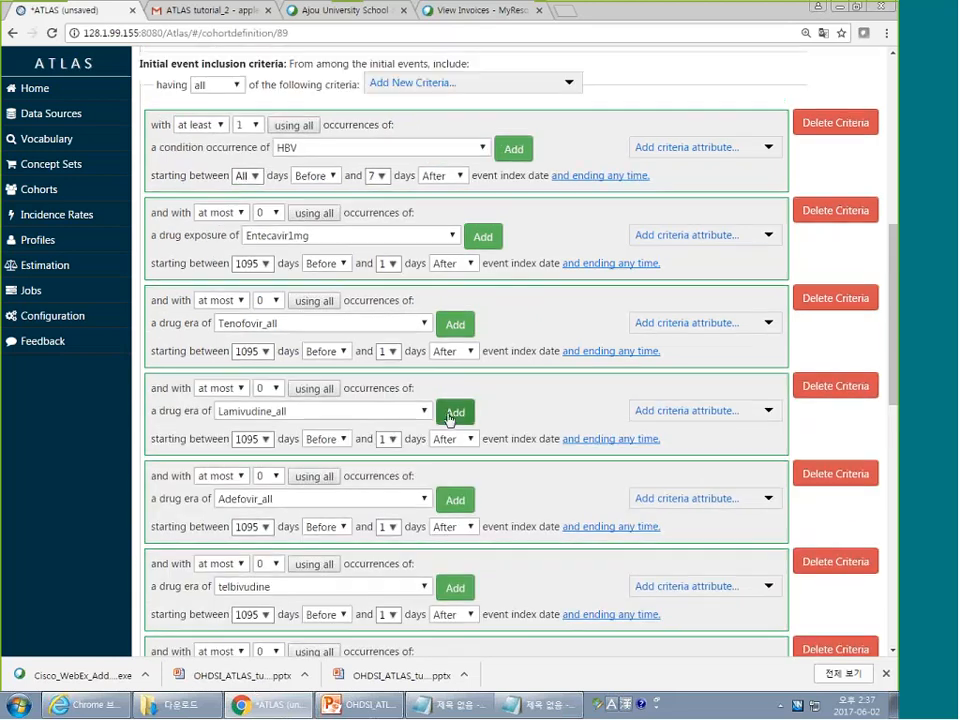
scroll(456, 407, up, 3)
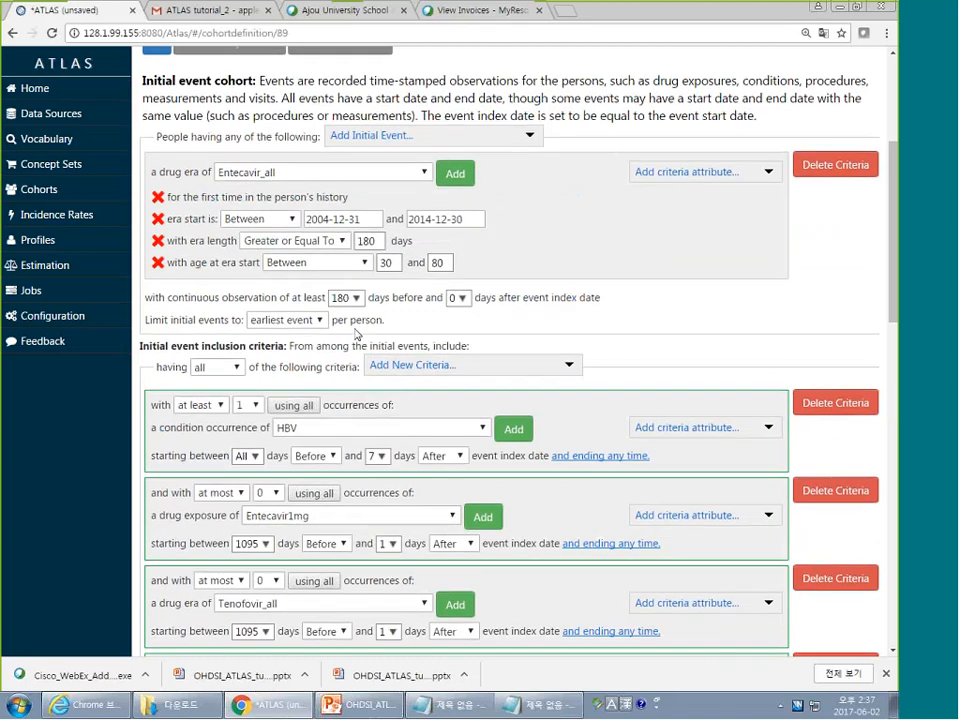
scroll(341, 316, up, 2)
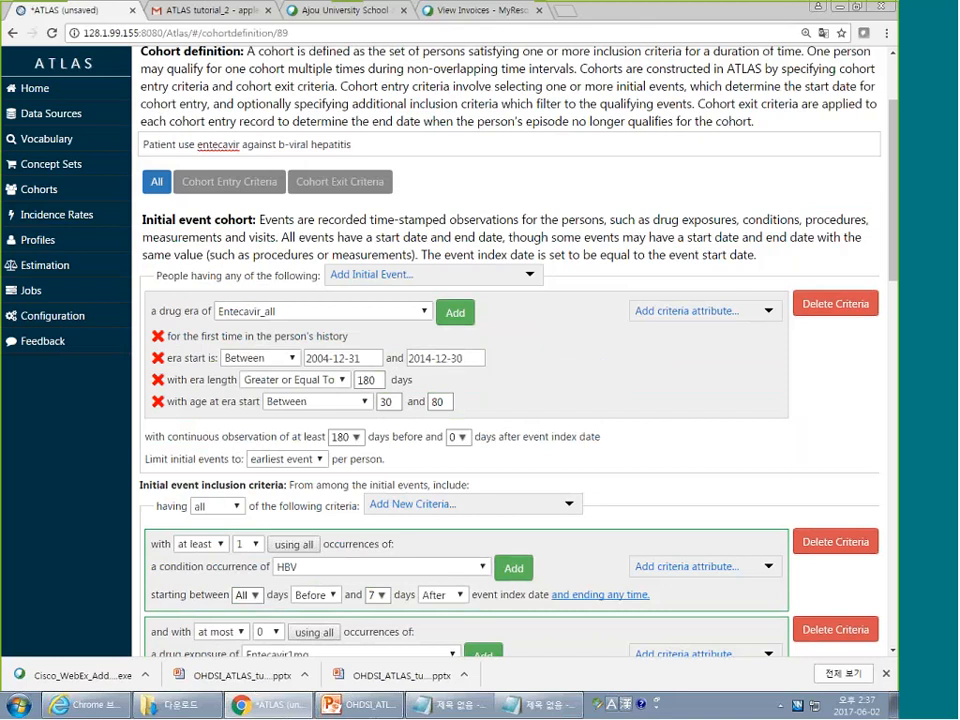
scroll(345, 325, down, 3)
scroll(366, 363, down, 3)
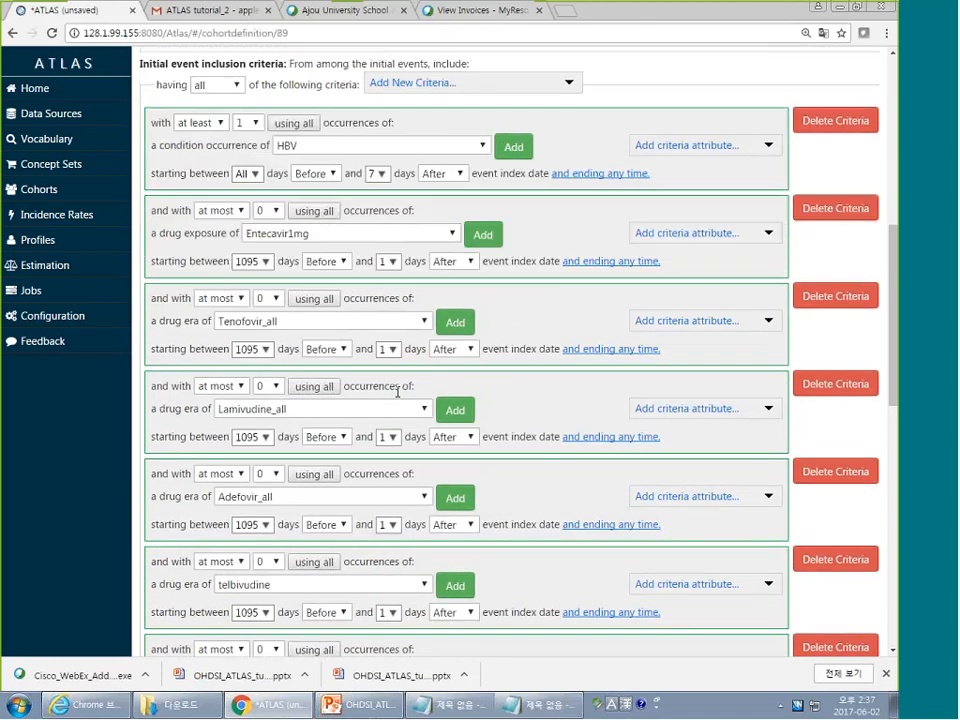
scroll(296, 279, down, 2)
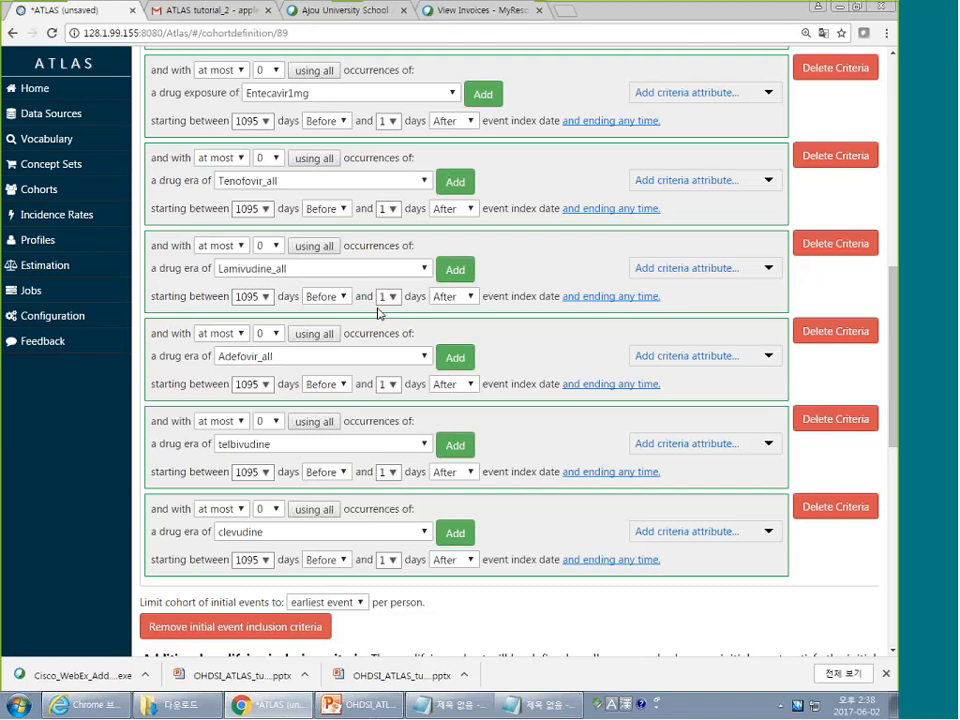
scroll(540, 463, down, 1)
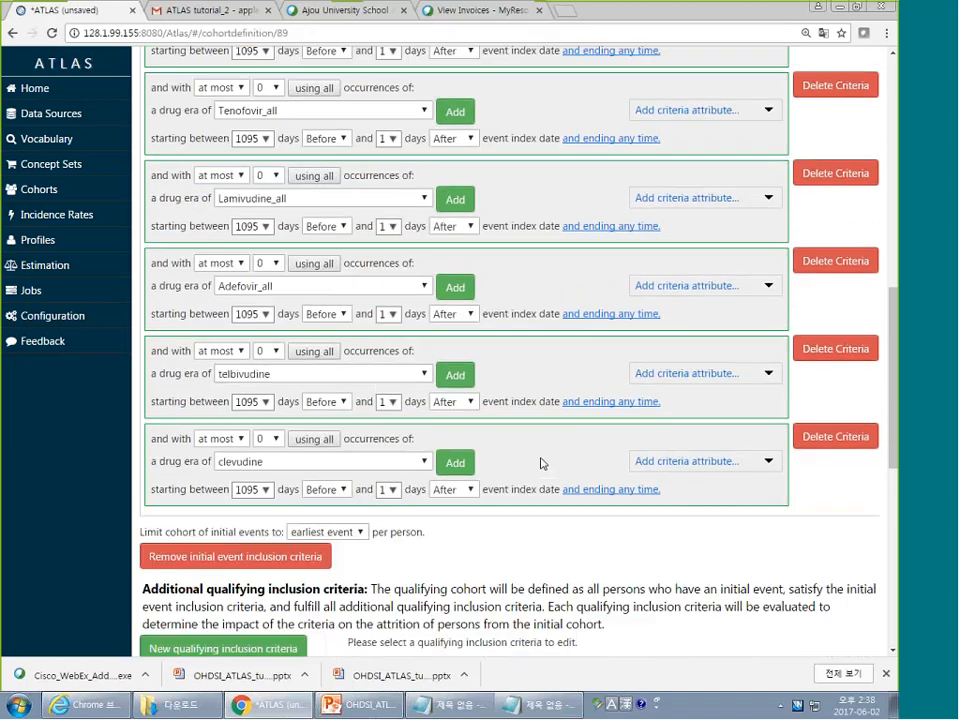
scroll(561, 574, up, 3)
scroll(565, 573, down, 5)
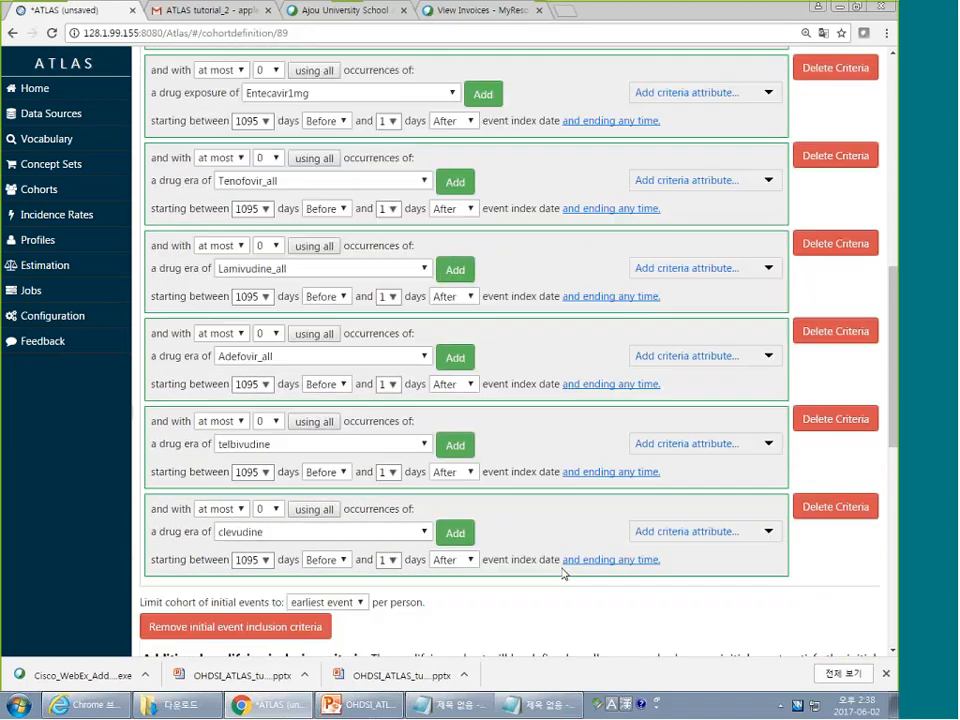
scroll(565, 573, down, 5)
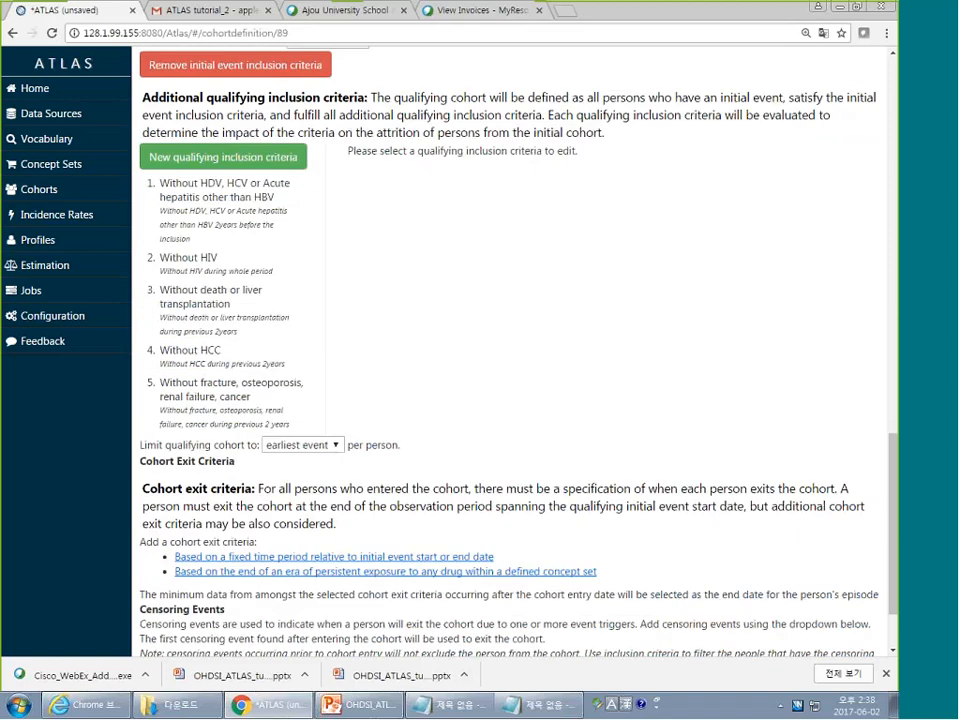
Switch to OHDSI_ATLAS_tutorial.pptx in PowerPoint and read the additional inclusion criteria on the Creating cohort slide
click(358, 705)
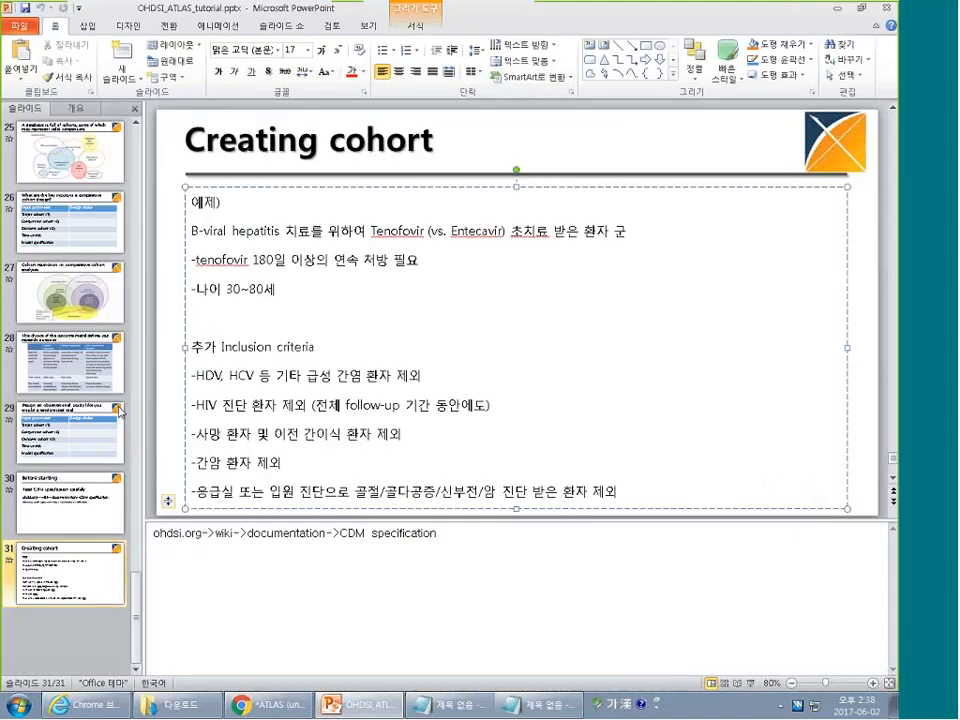
click(281, 405)
drag(520, 552, 514, 632)
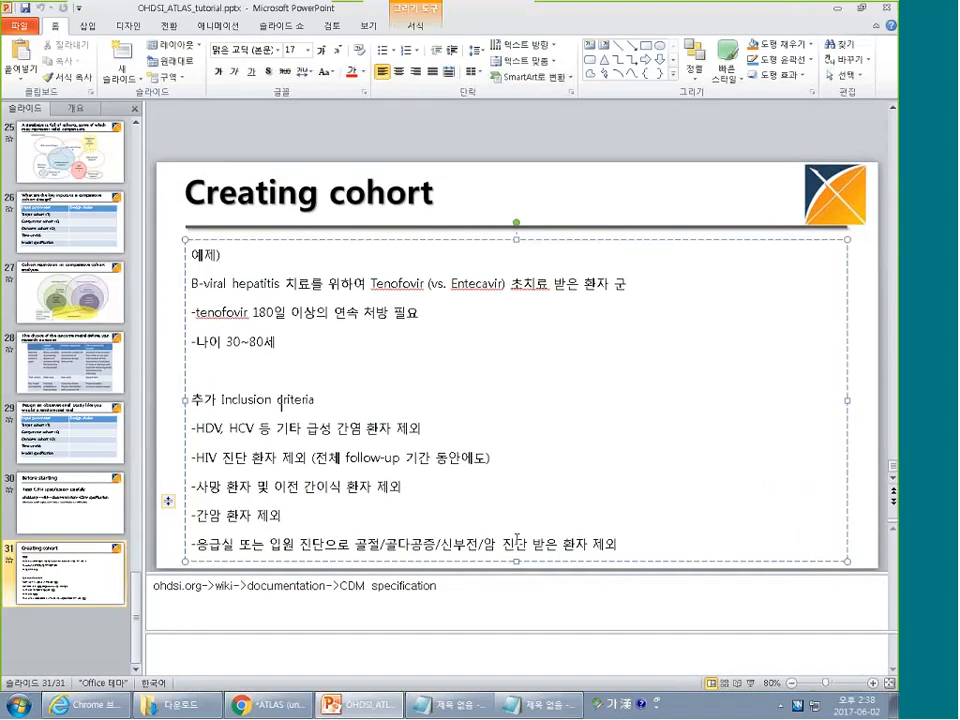
scroll(354, 514, up, 5)
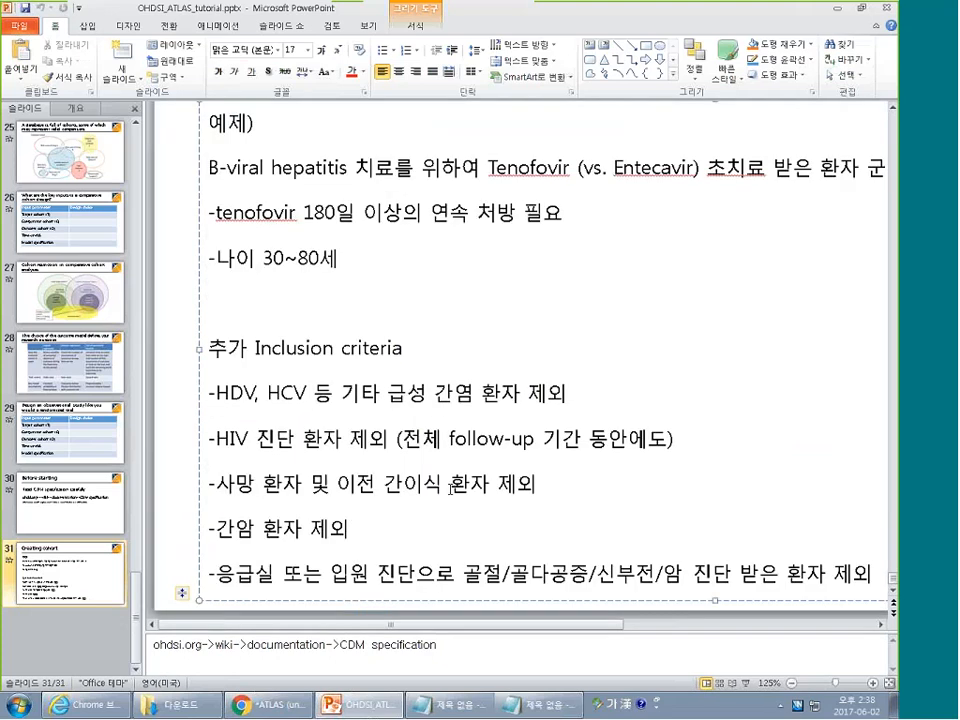
Read the slide's additional exclusion rules, highlighting the HIV, death and liver transplantation, liver cancer, and fracture items
key(super)
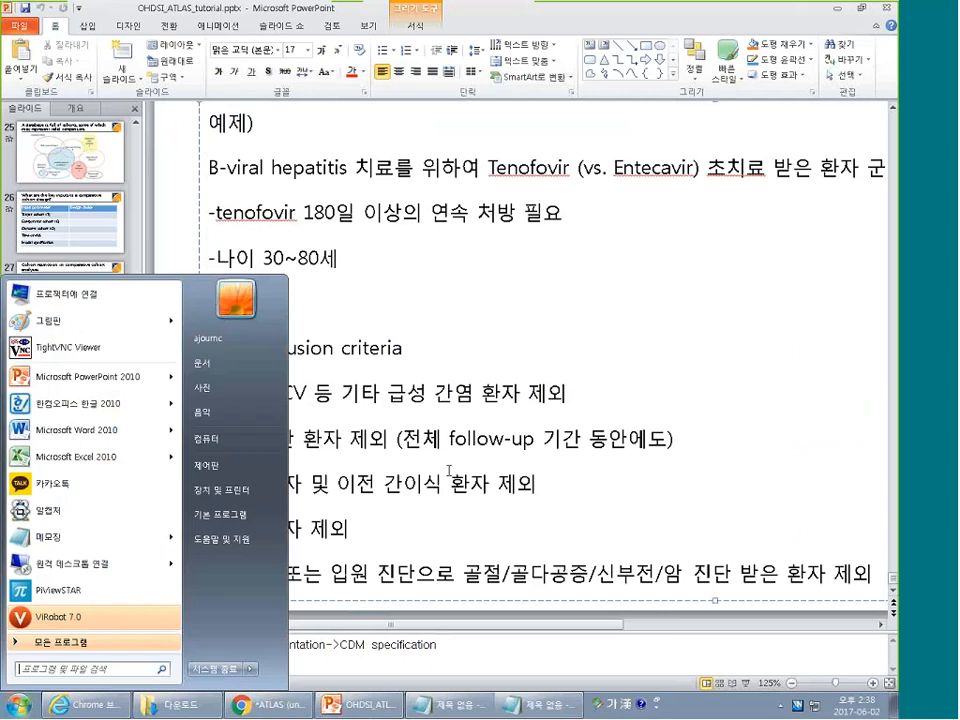
key(super)
click(449, 437)
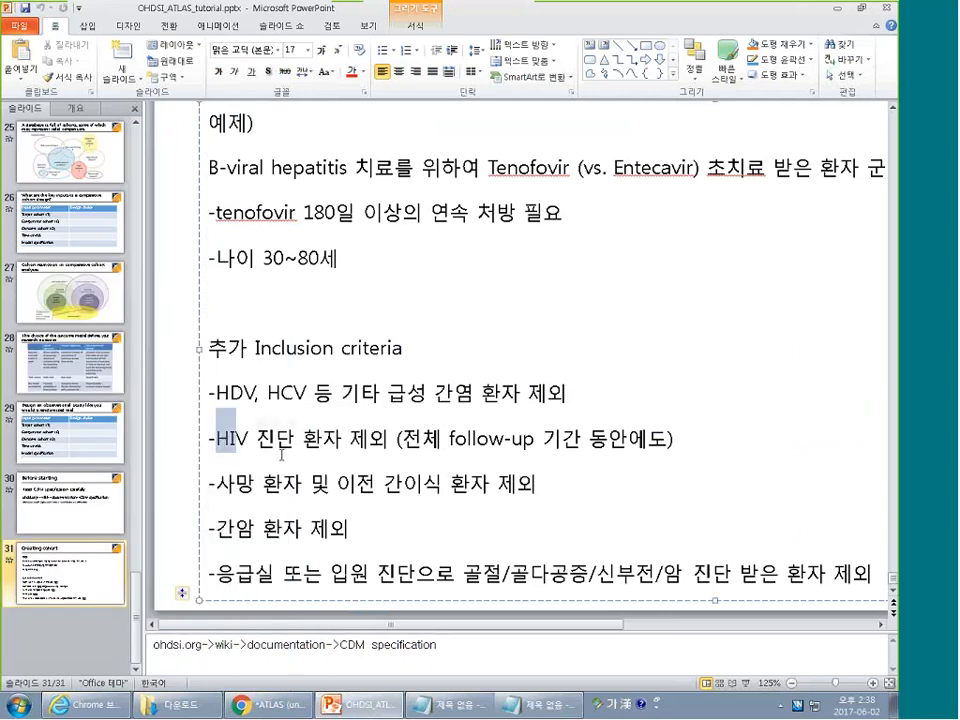
click(370, 485)
triple_click(390, 494)
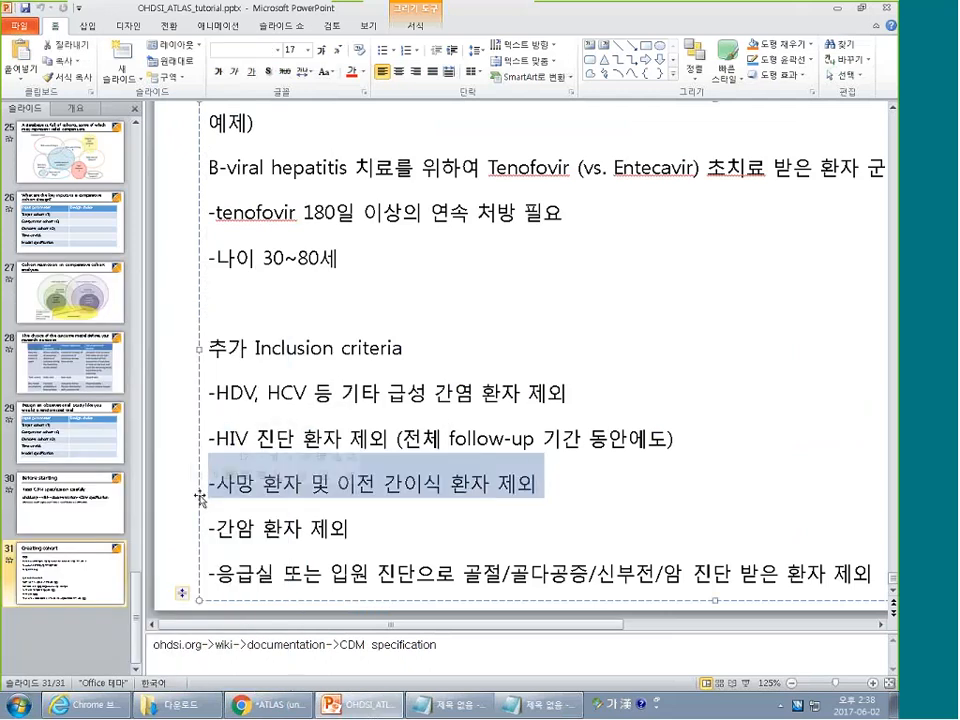
click(417, 511)
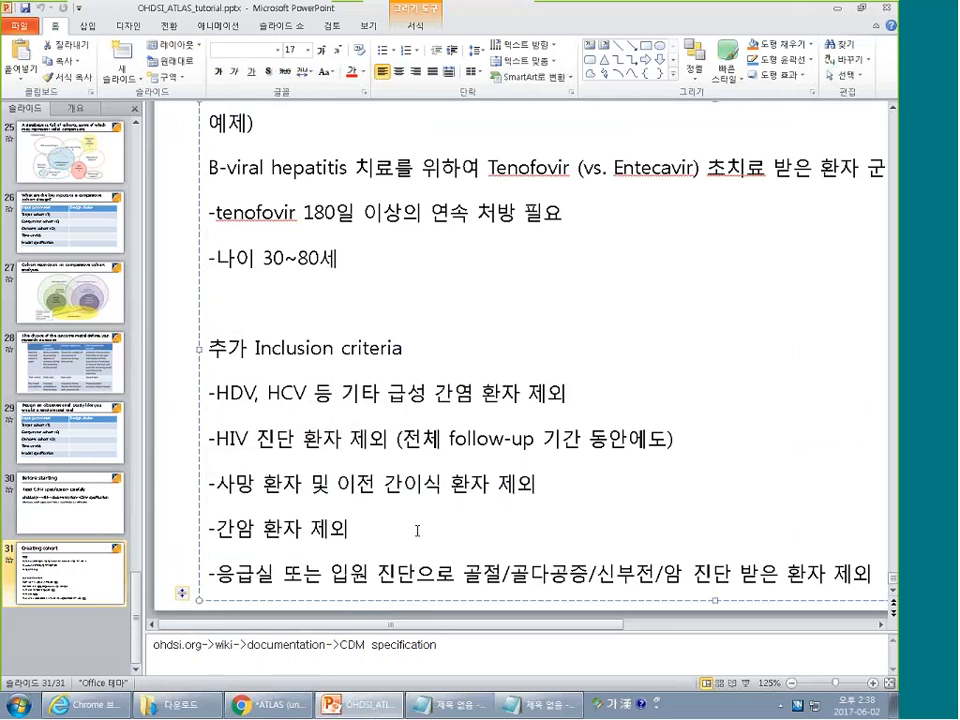
drag(417, 531, 212, 535)
click(530, 547)
mouse_move(365, 628)
mouse_down()
mouse_move(413, 628)
mouse_move(289, 632)
mouse_move(374, 625)
mouse_up()
drag(420, 575, 456, 575)
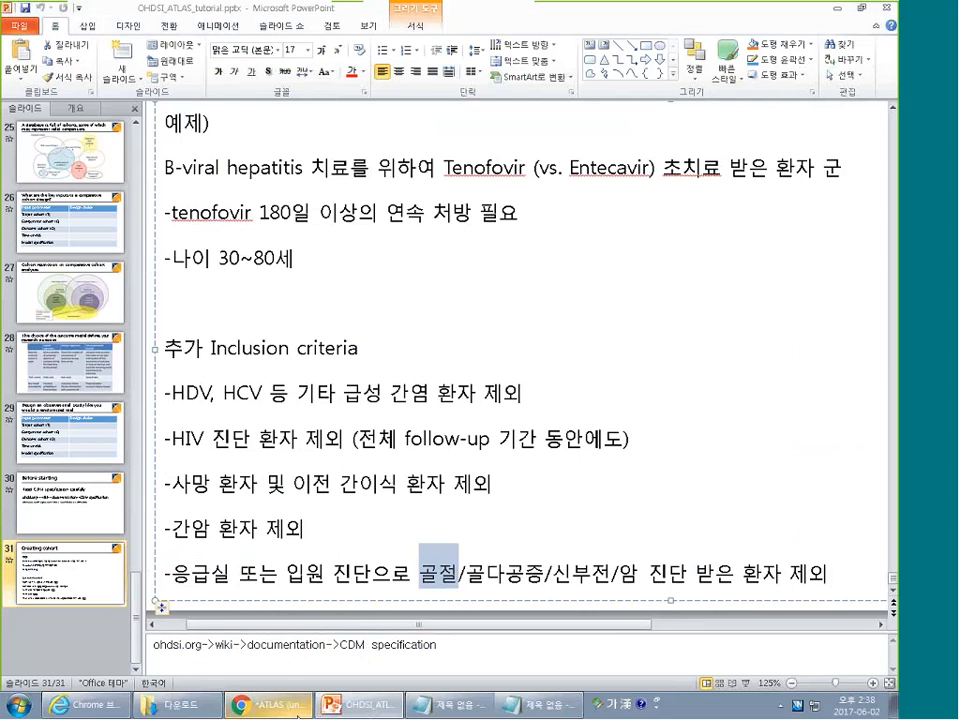
Switch back to ATLAS and review the list of additional qualifying inclusion criteria
click(290, 706)
scroll(570, 484, up, 3)
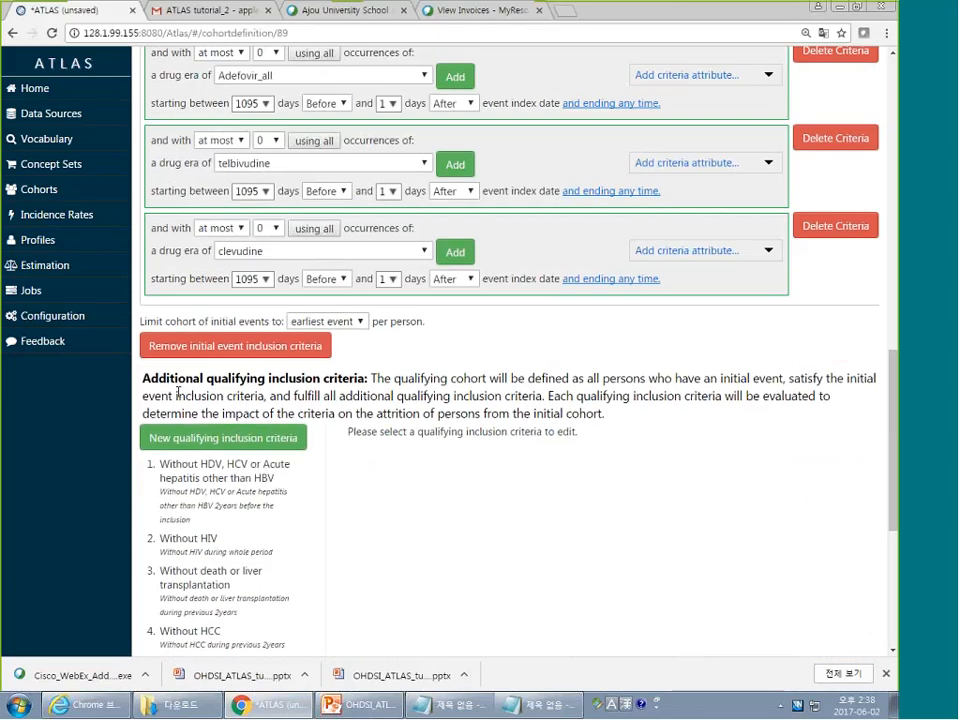
scroll(177, 392, down, 2)
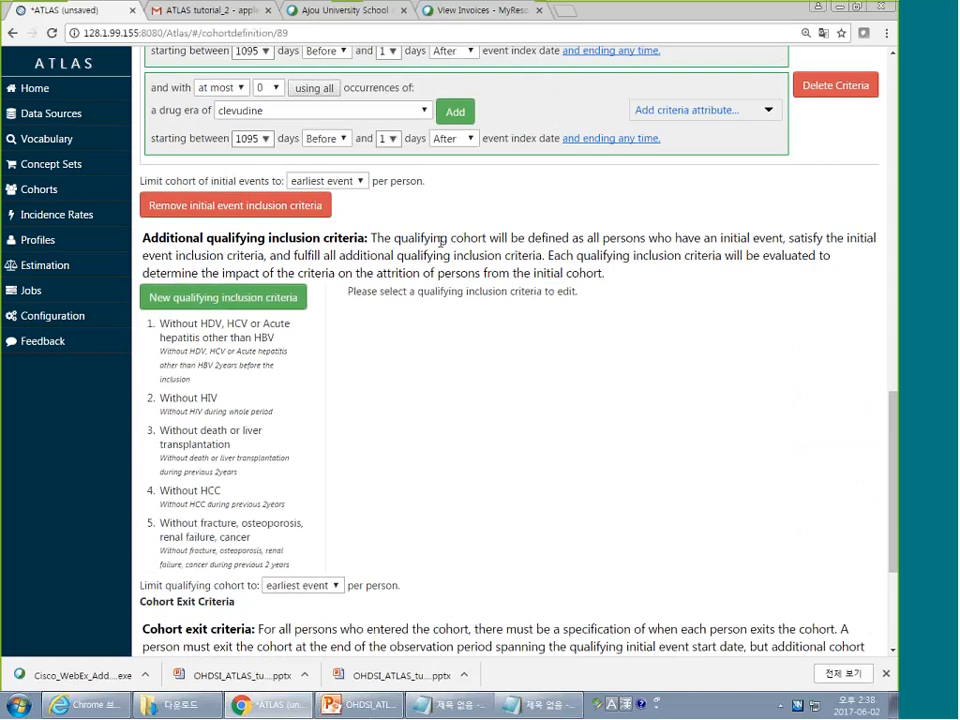
Create a new qualifying inclusion criterion named "Without HDV, HCV or Acute hepatitis other than HBV"
click(284, 304)
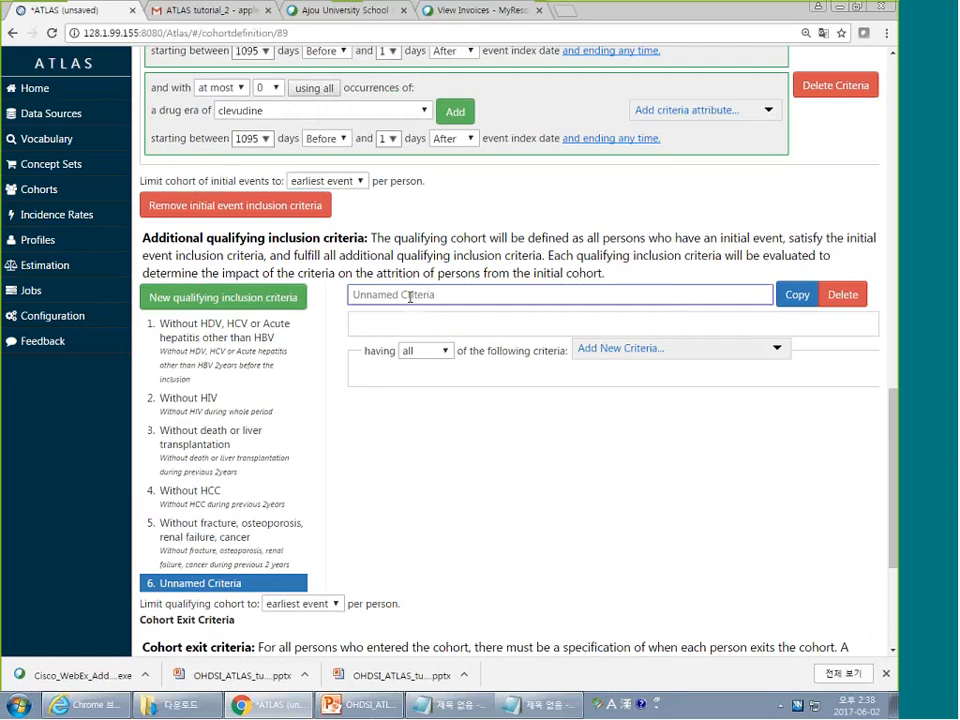
text(Without HDV, C)
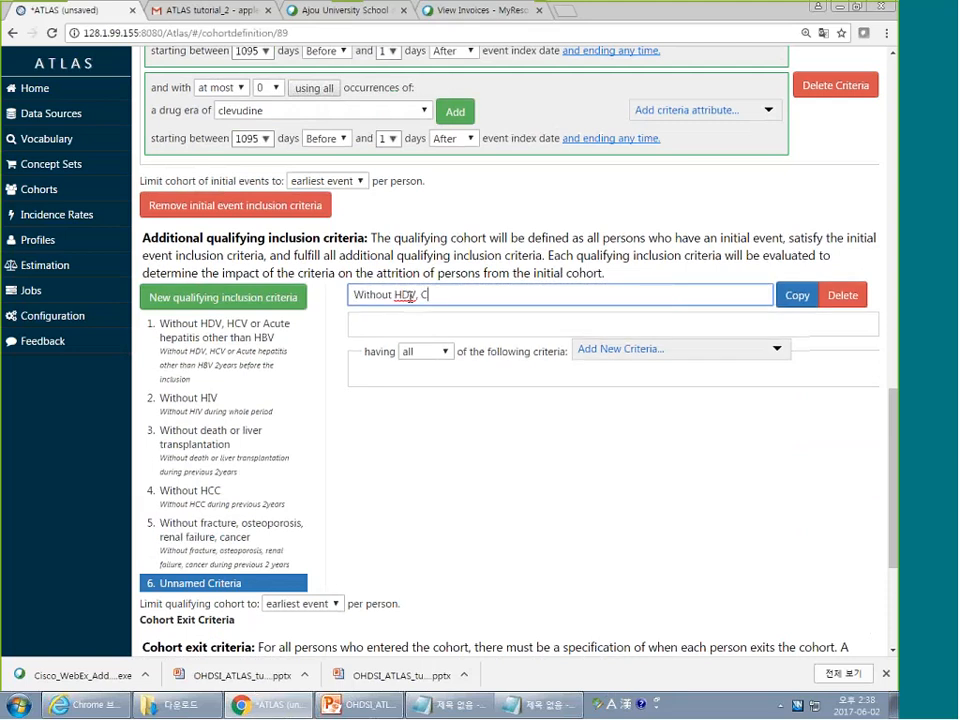
key(BackSpace)
text(HCV )
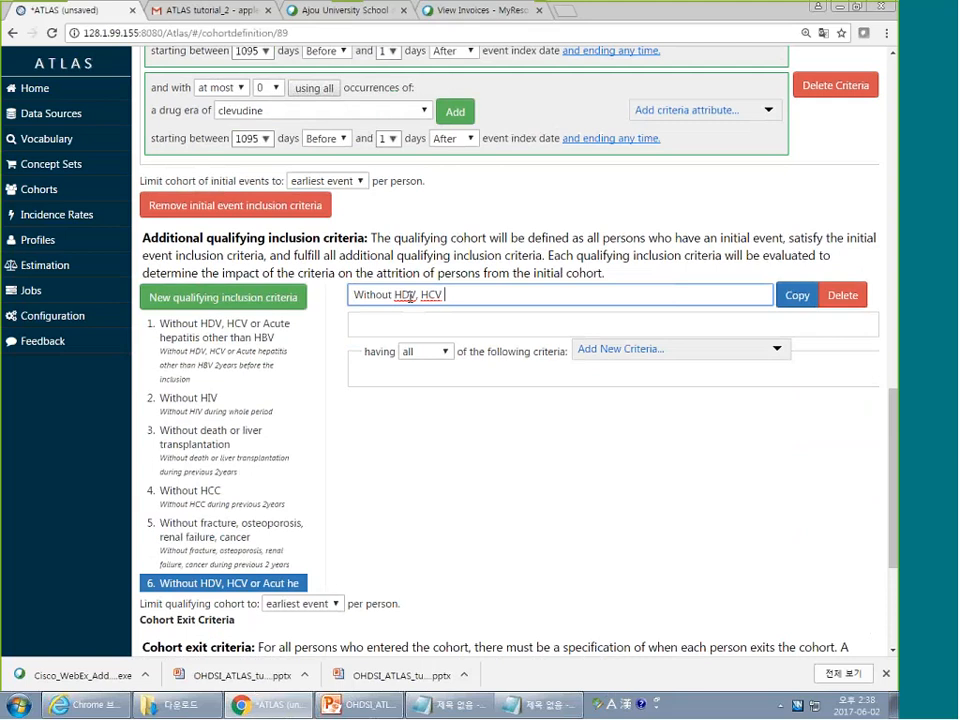
text(or Acute)
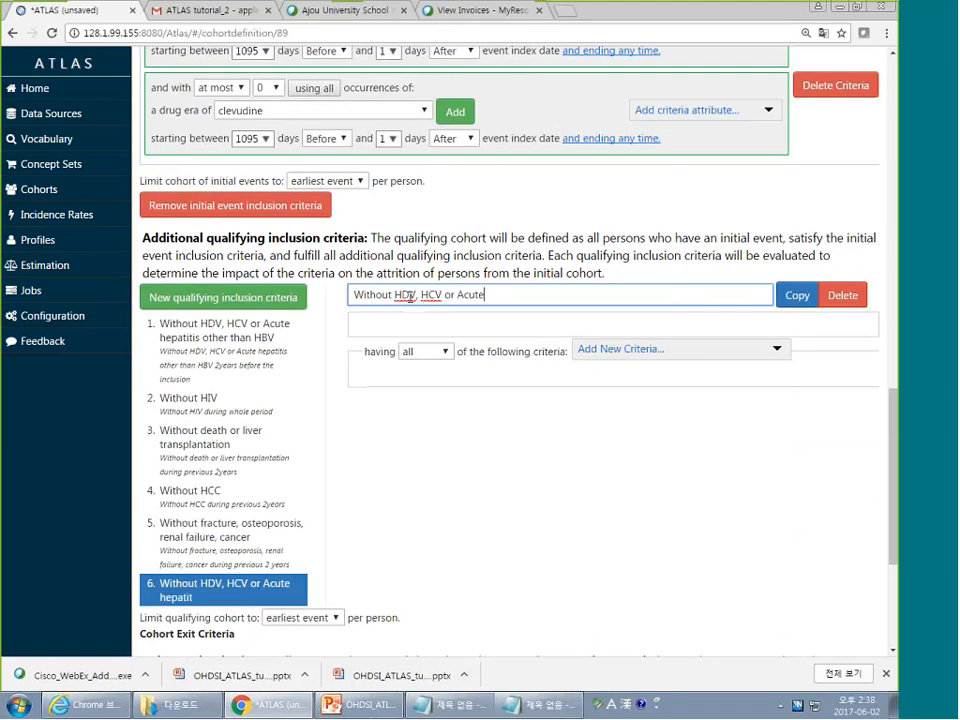
text( hepatitis other than HBV)
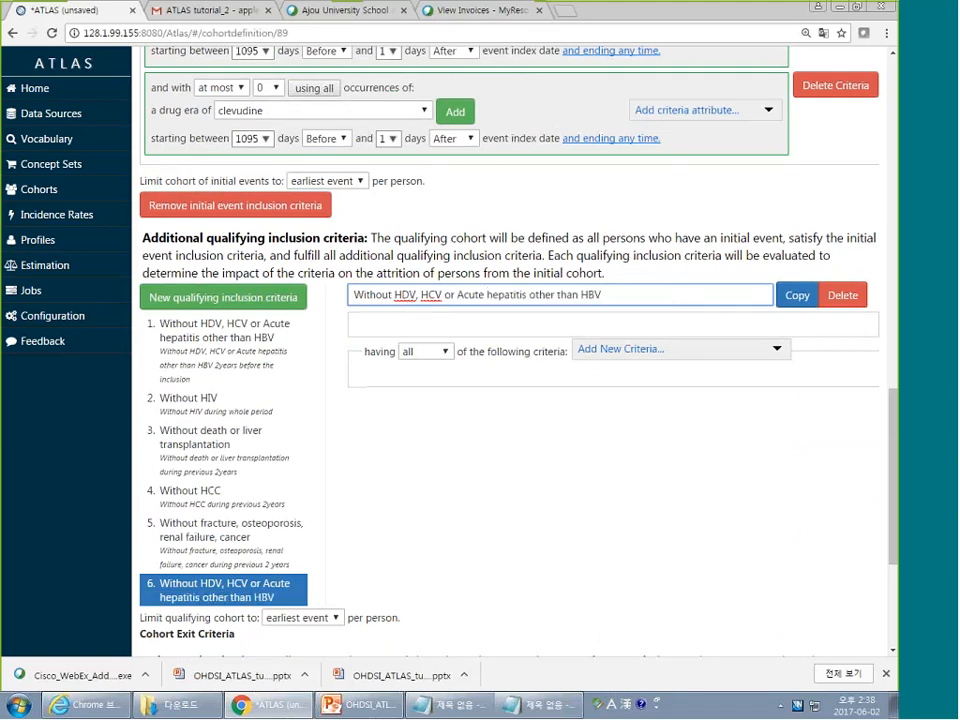
Describe the new criterion as "Without HDV, HCV or Acute hepatitis other than HBV 2years before the inclusion", reusing the first criterion's description
click(401, 324)
text(Without HDV, HCV or Acute hepatitis other than HBV)
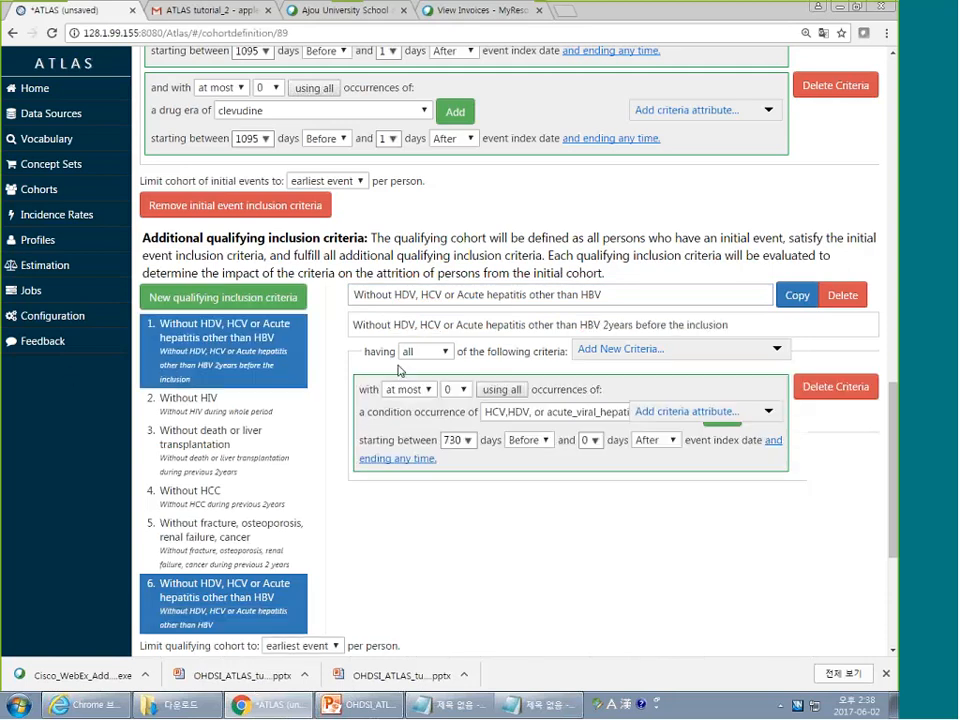
triple_click(402, 325)
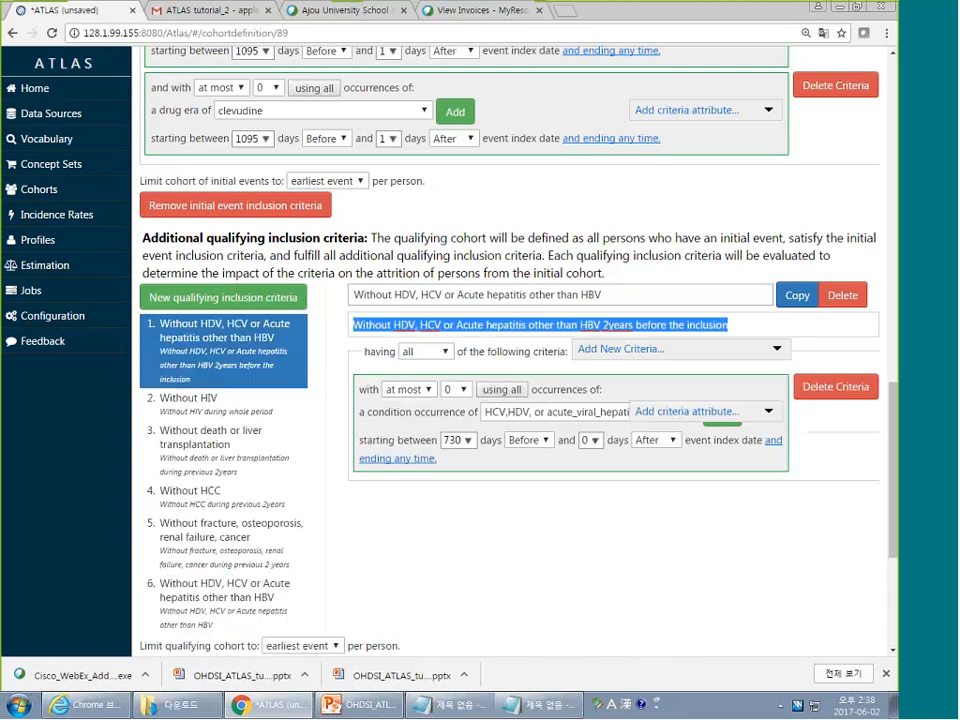
click(617, 325)
triple_click(699, 325)
scroll(235, 343, down, 3)
click(235, 343)
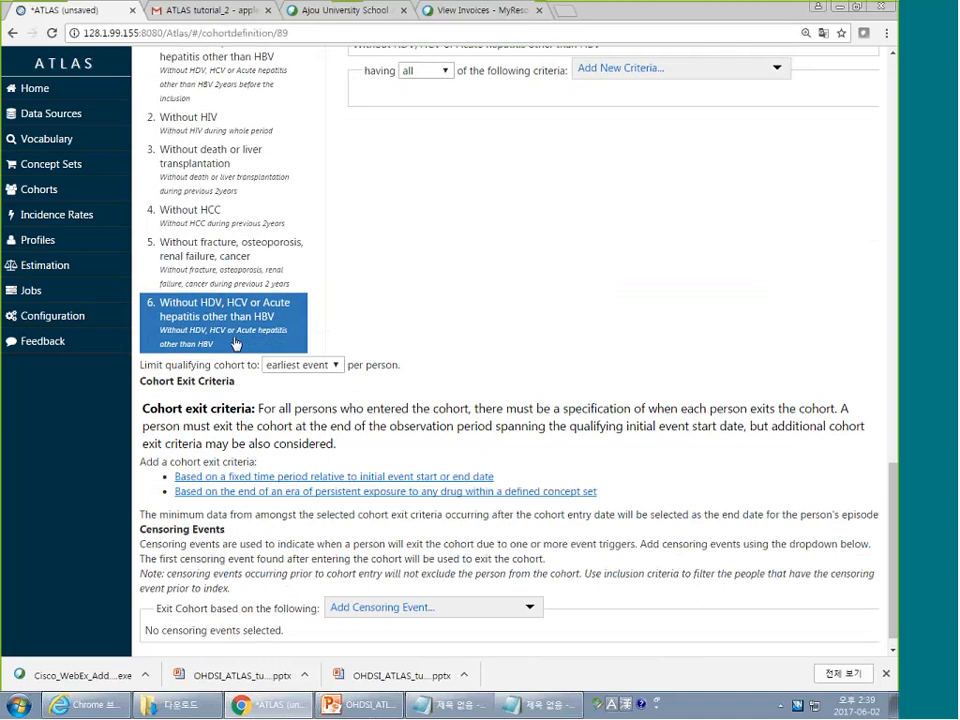
scroll(521, 122, up, 2)
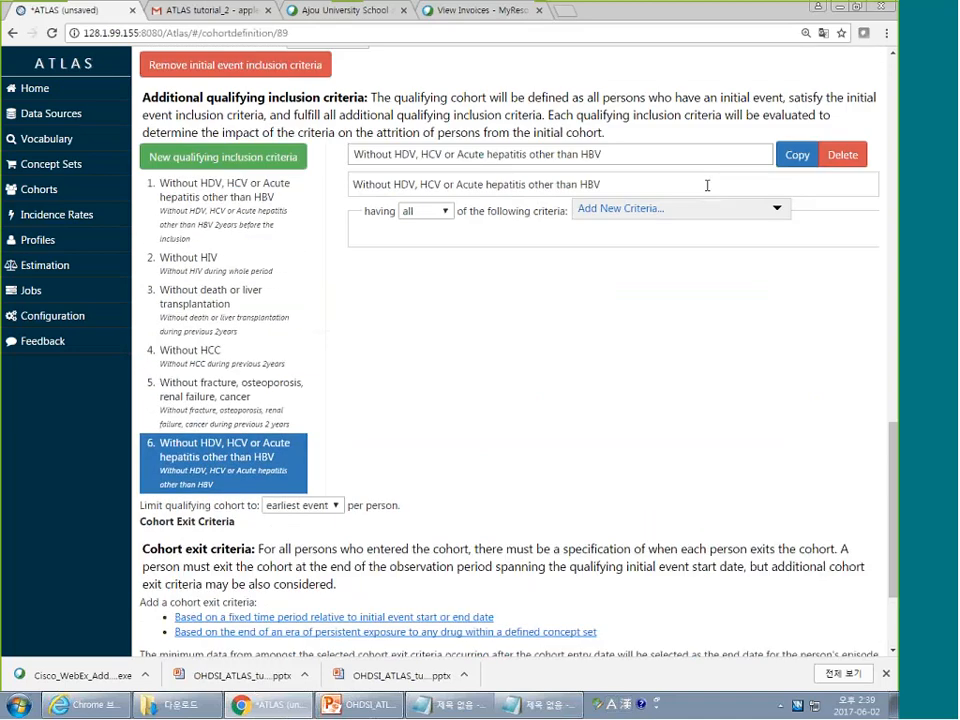
Add a condition occurrence criterion to the sixth qualifying criterion and limit it to at most 0 occurrences
click(627, 214)
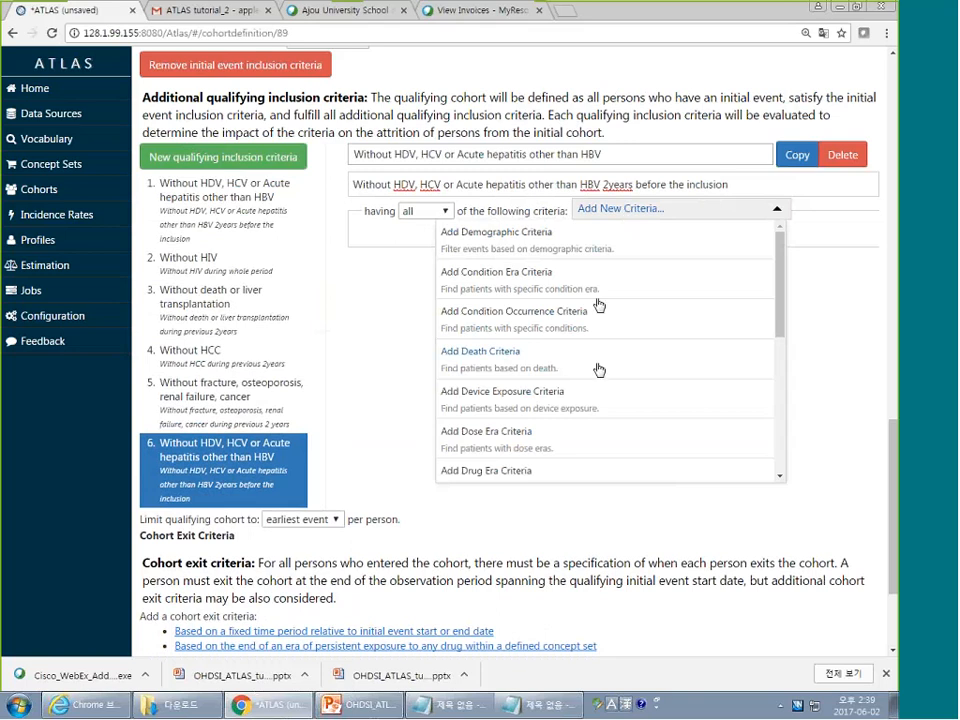
click(563, 322)
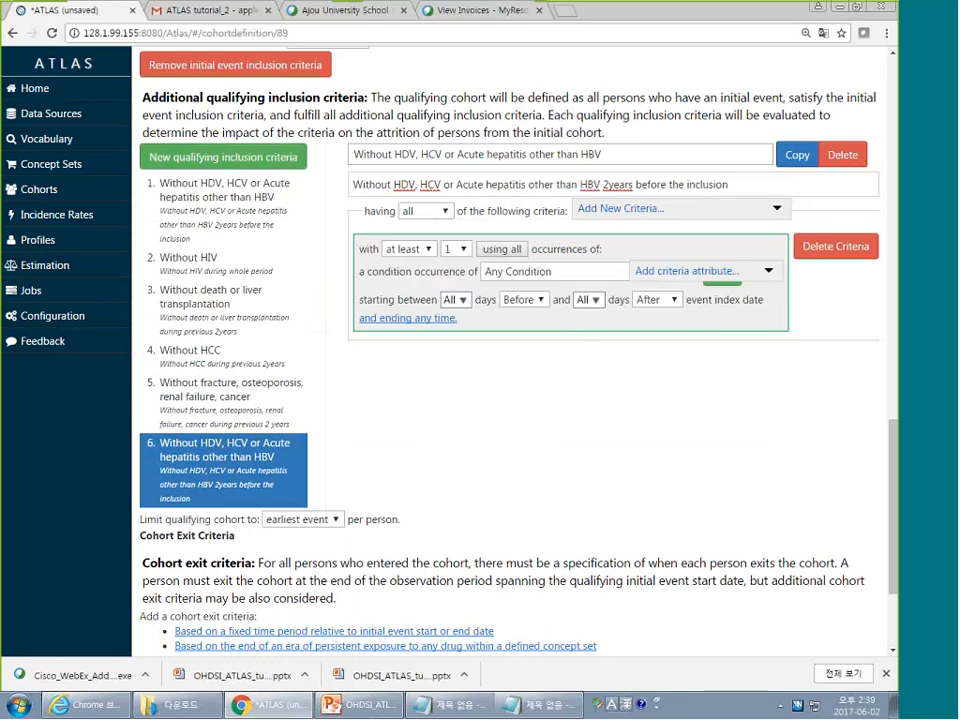
click(412, 247)
click(413, 280)
click(455, 248)
click(450, 266)
Set the condition occurrence window from 730 days before to 0 days after the event index date
drag(603, 186, 757, 185)
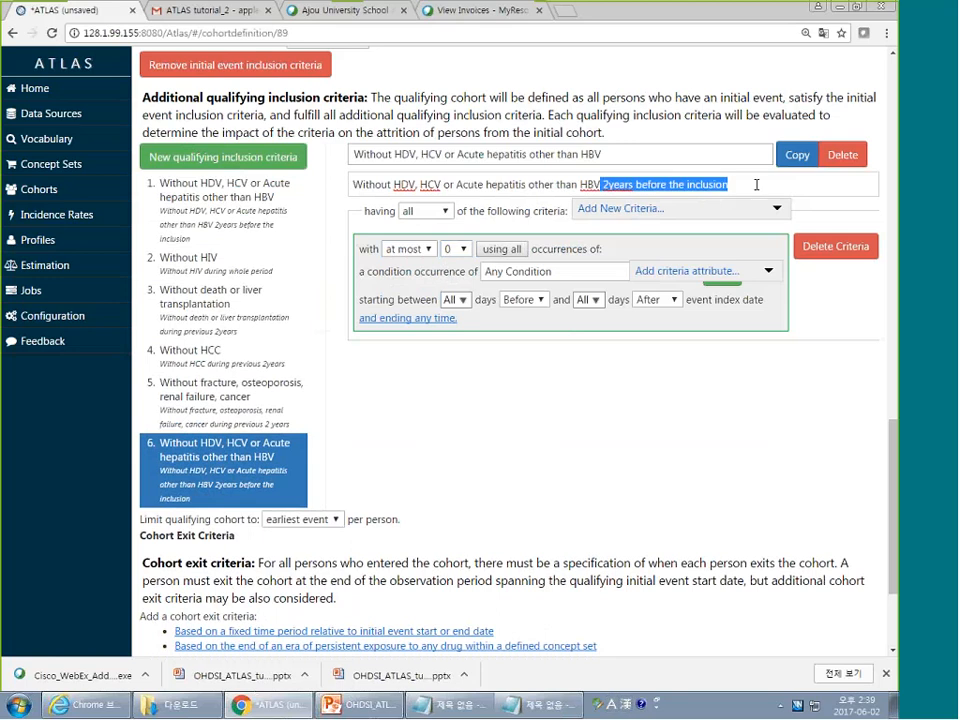
click(752, 182)
click(455, 299)
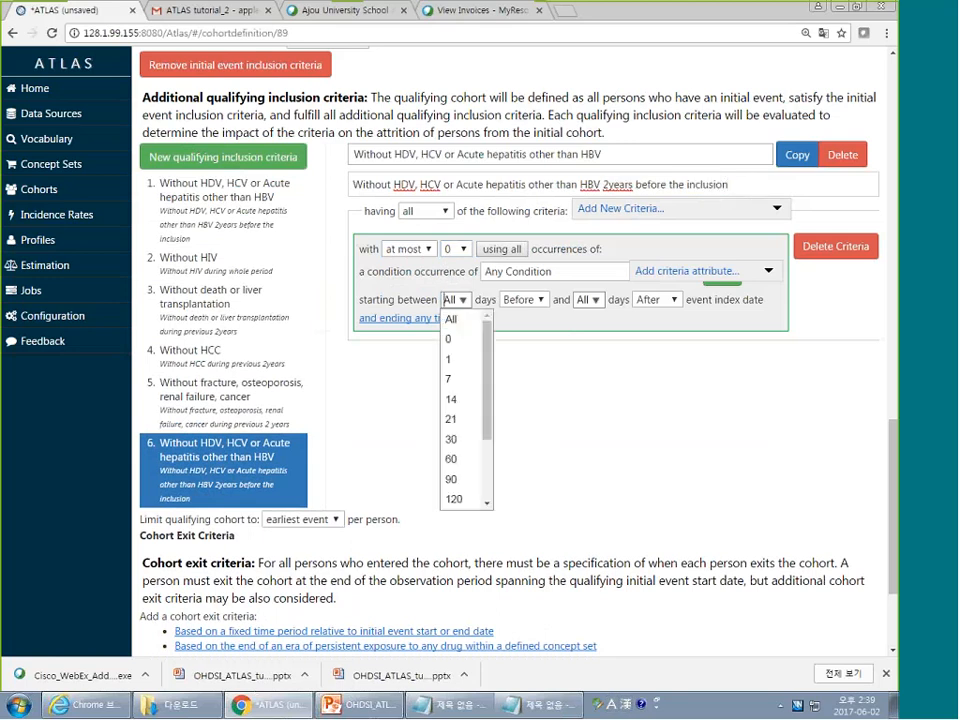
scroll(458, 432, down, 2)
click(472, 479)
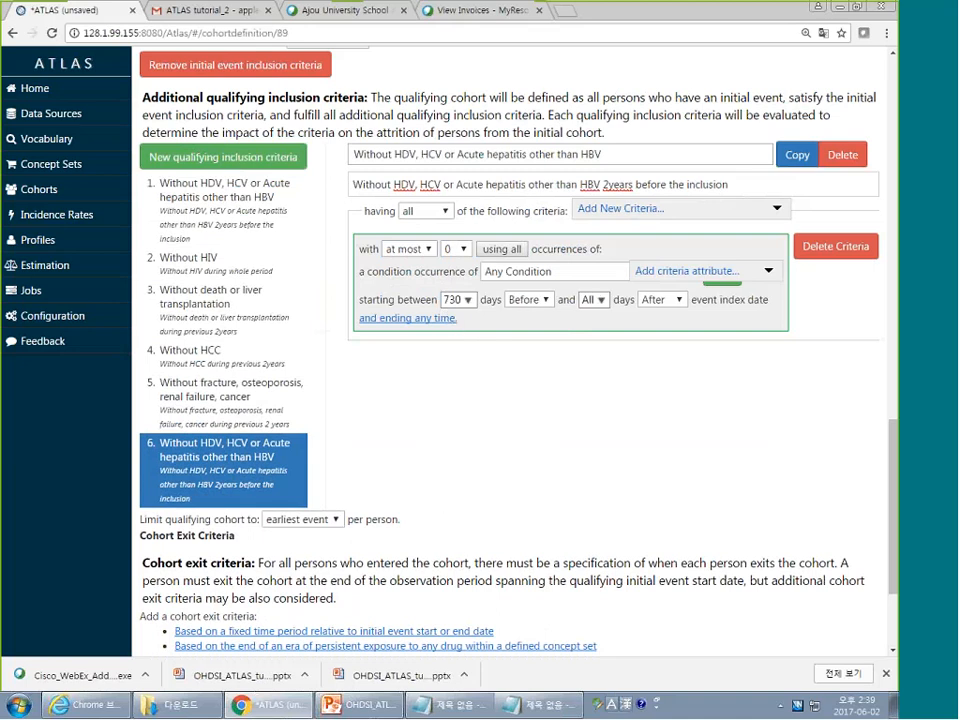
click(593, 299)
click(594, 336)
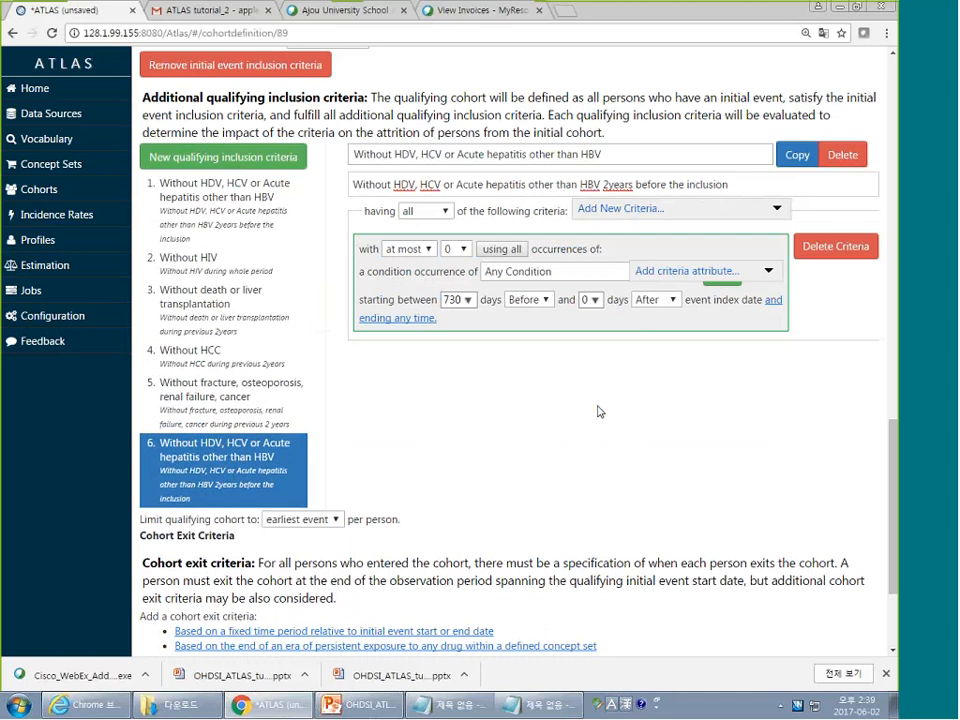
Choose the "HCV,HDV, or acute_viral_hepatitis other_than_B" concept set for the condition occurrence
click(545, 271)
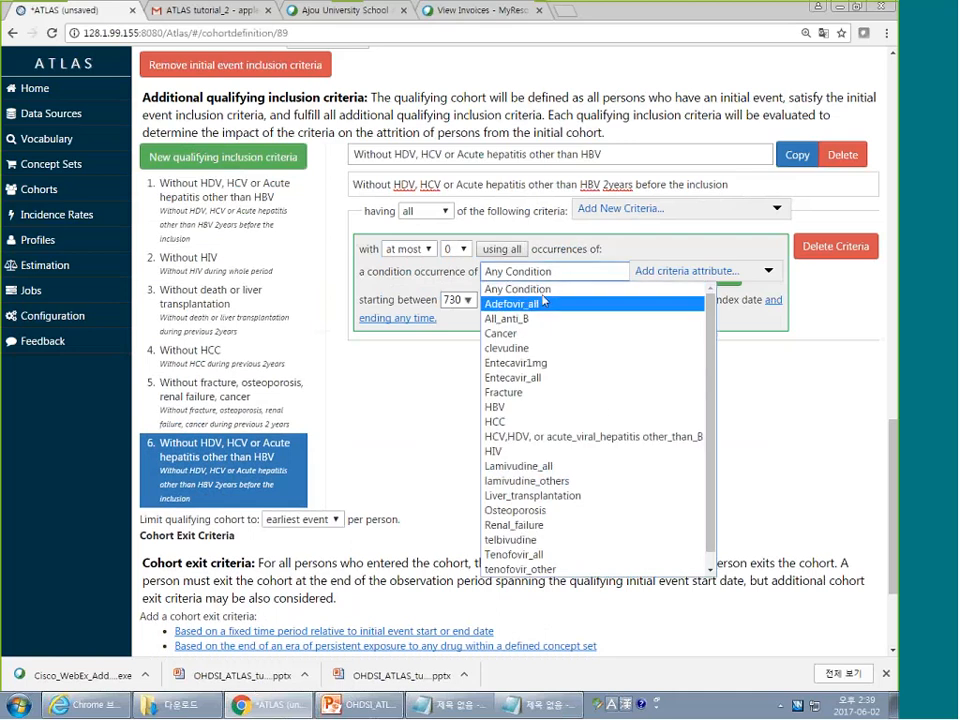
click(552, 437)
click(560, 271)
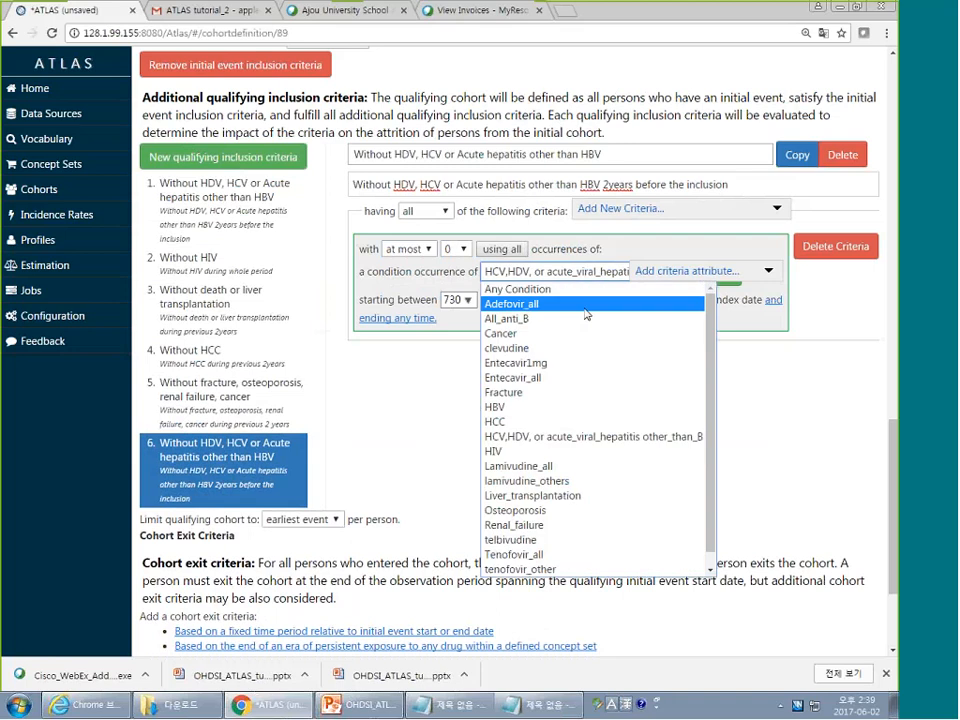
click(590, 438)
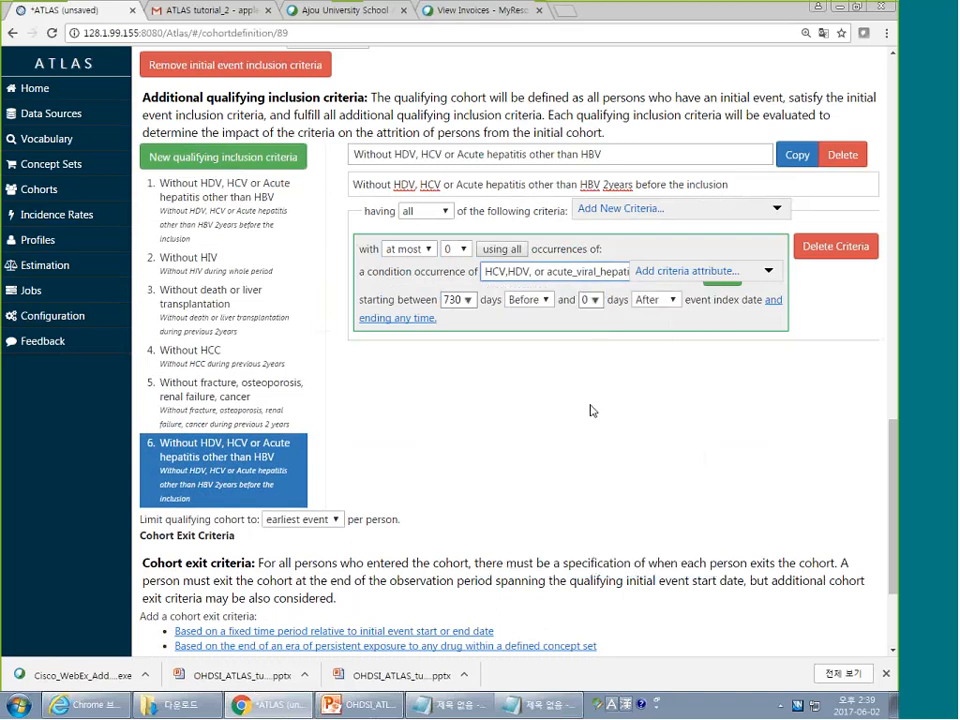
Compare the sixth qualifying criterion with the first one and delete the duplicate sixth criterion
scroll(590, 410, up, 2)
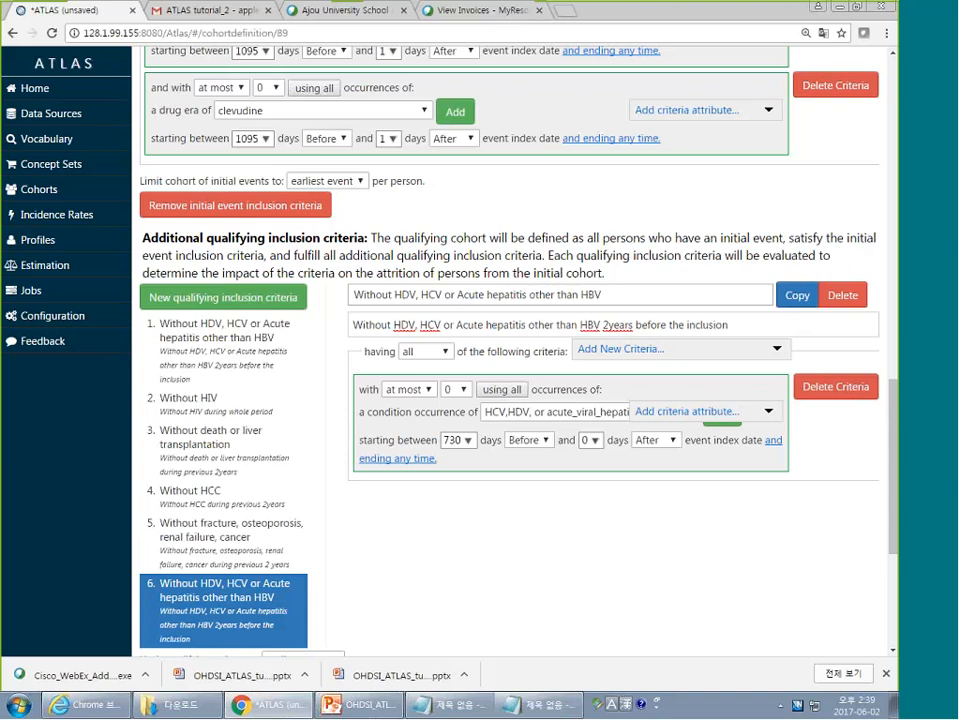
click(688, 349)
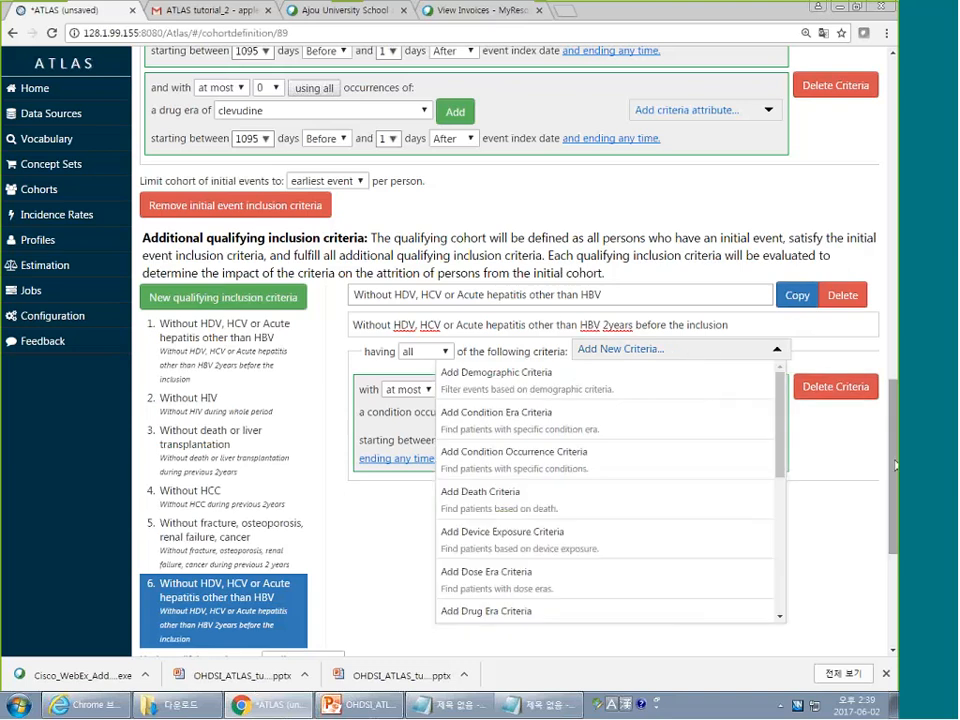
click(864, 510)
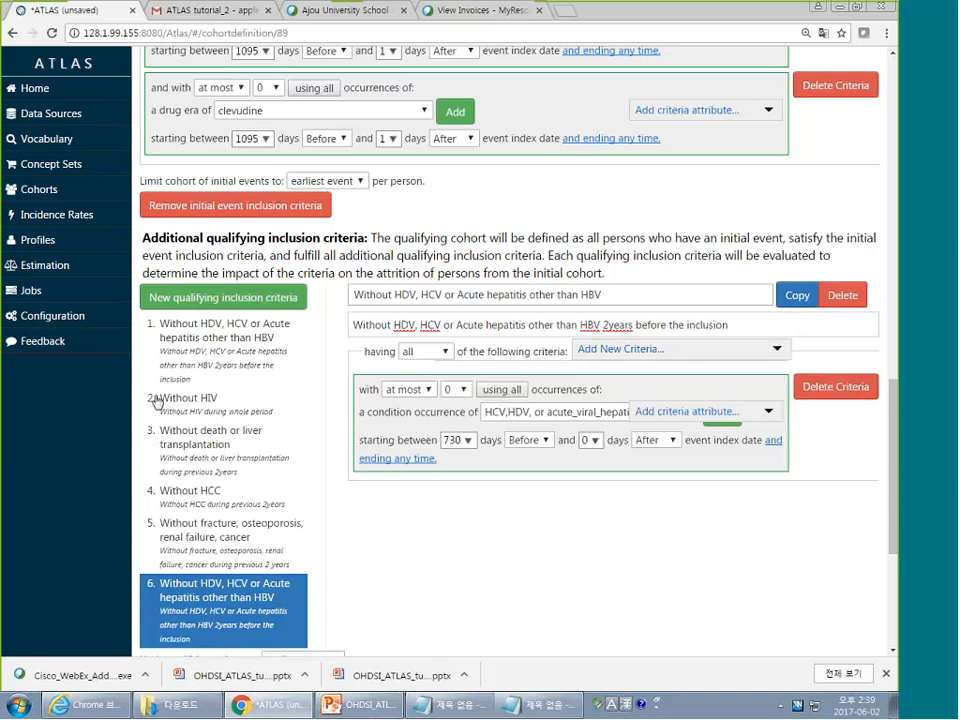
click(221, 345)
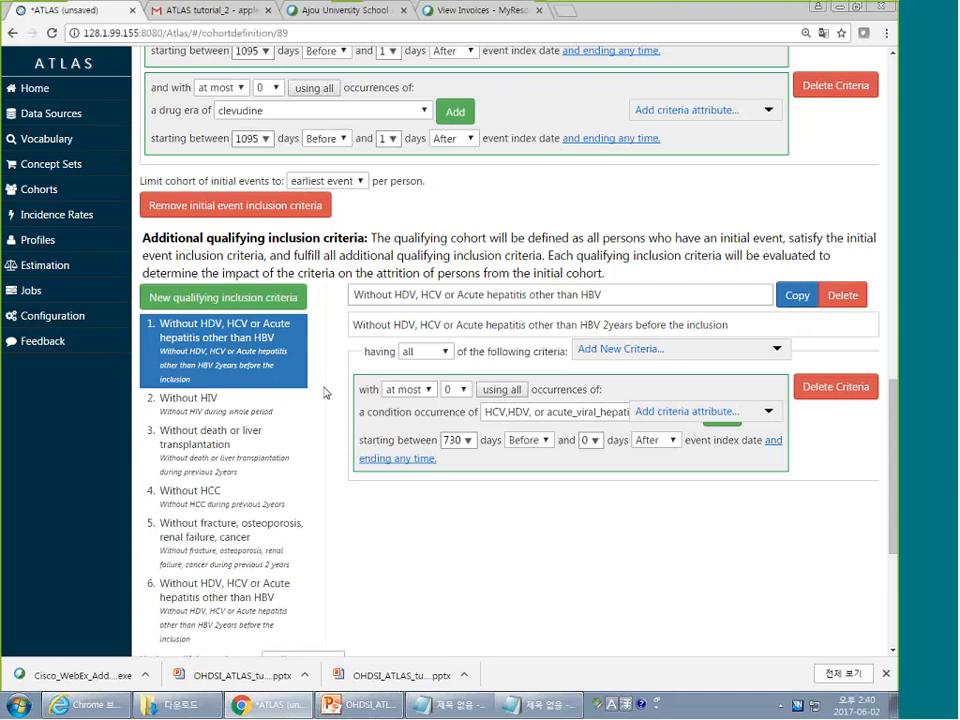
click(221, 597)
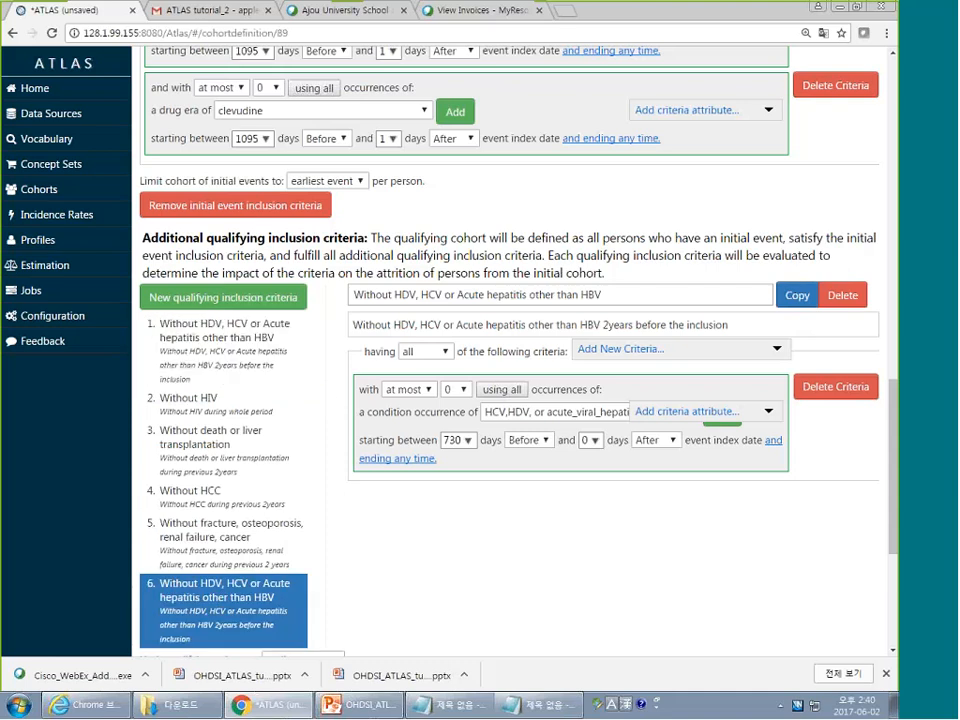
click(842, 295)
Examine the hepatitis, Without HIV, Without death or liver transplantation, and Without HCC qualifying criteria one after another
click(225, 345)
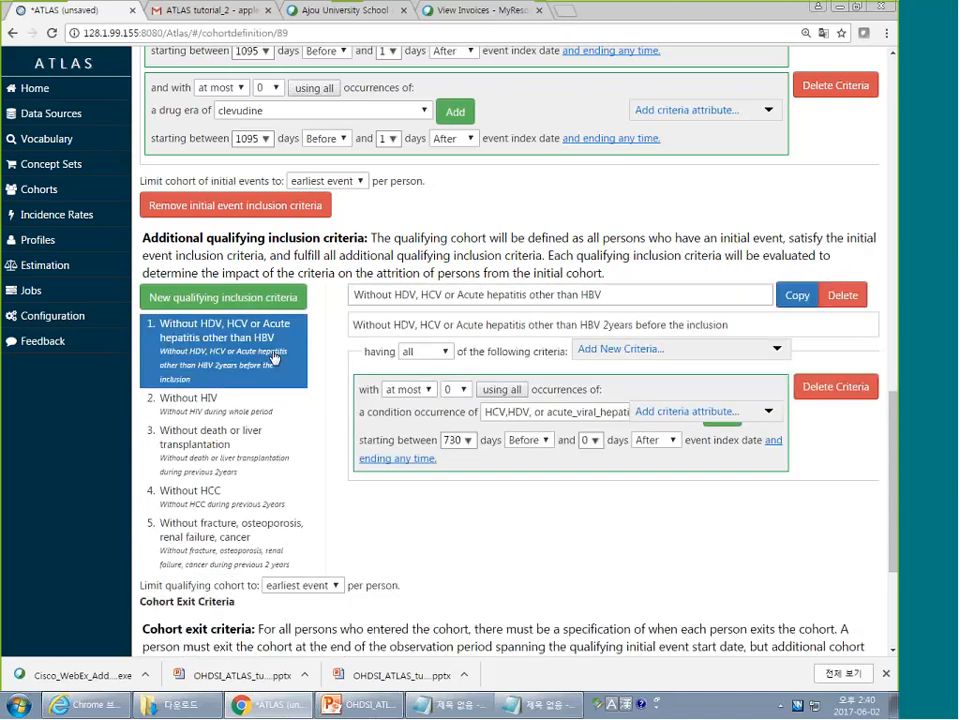
click(248, 403)
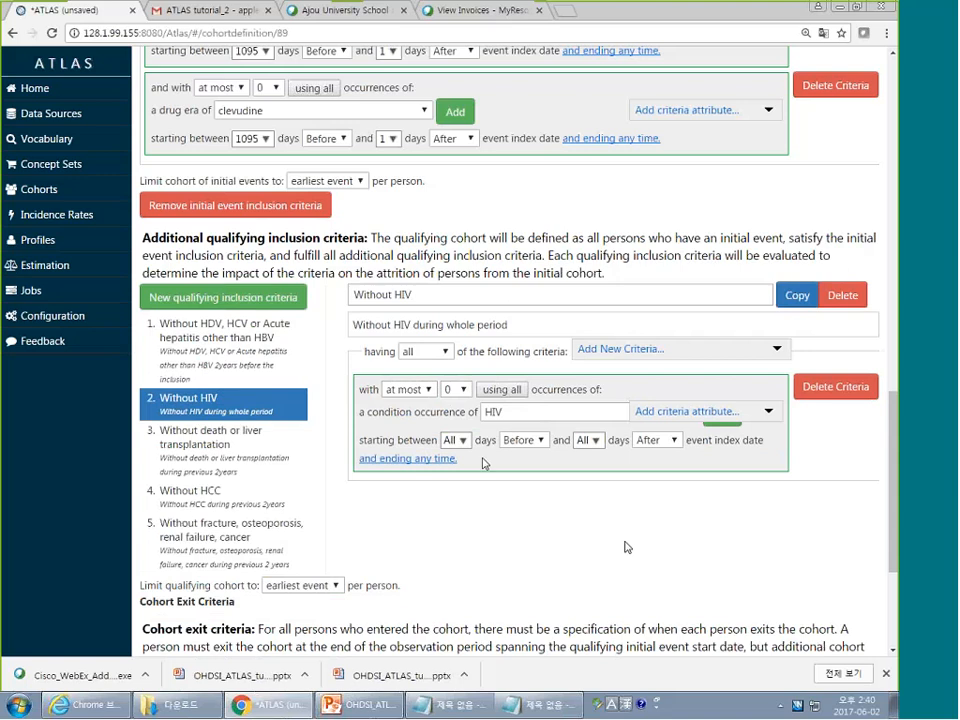
click(264, 445)
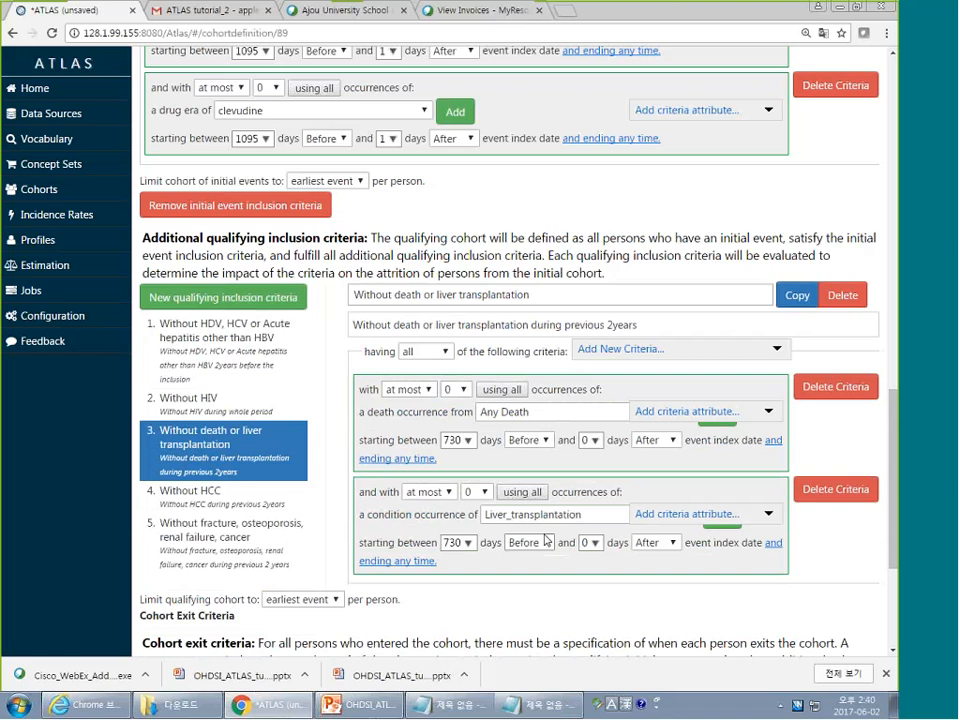
click(280, 515)
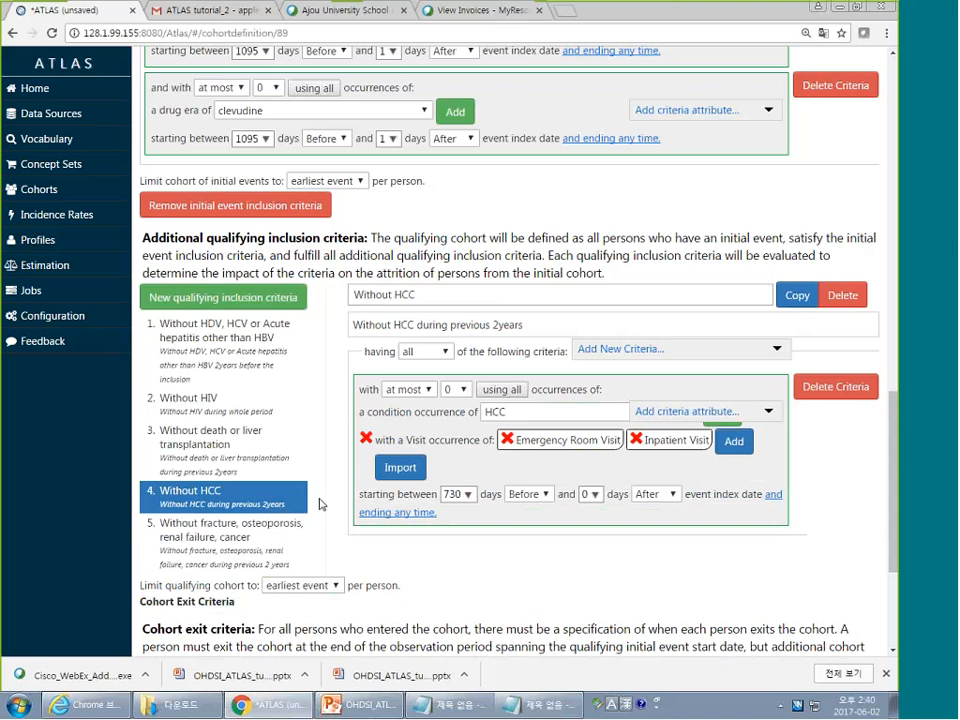
Create a sixth qualifying inclusion criterion named "Without HCC"
click(236, 304)
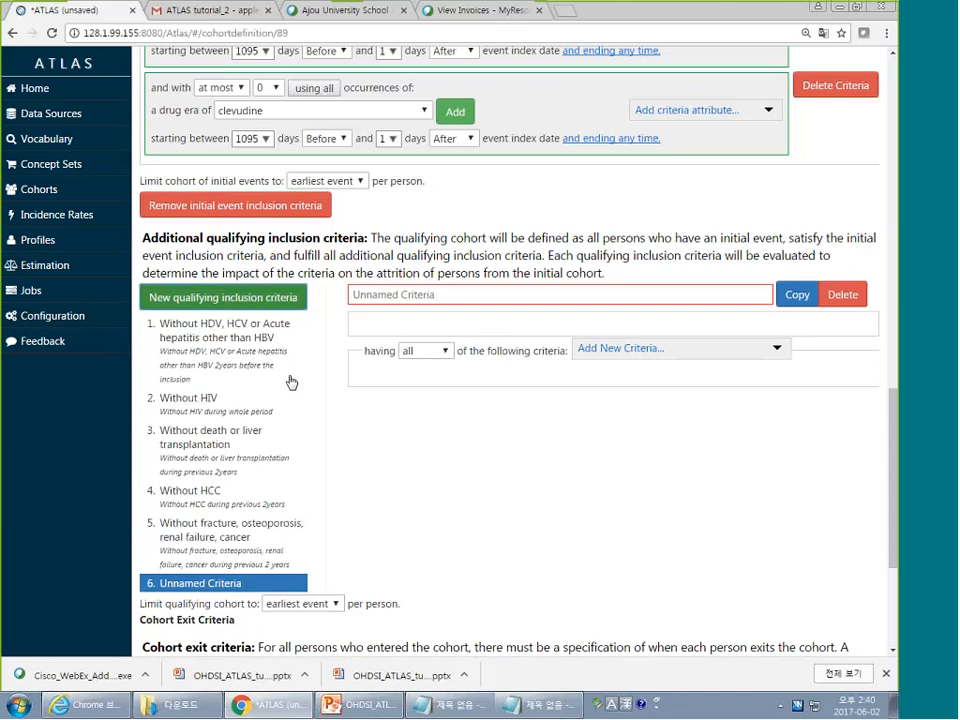
click(424, 296)
text(W)
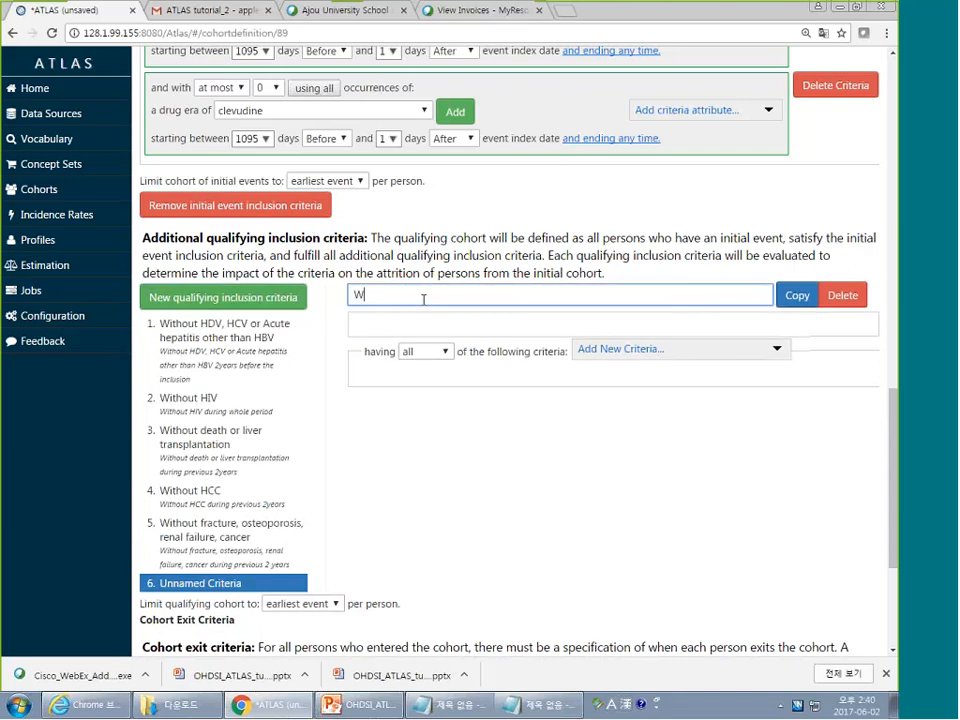
text(ithout HCC)
Describe the new Without HCC criterion as "Without HCC during previous 2 years"
click(433, 318)
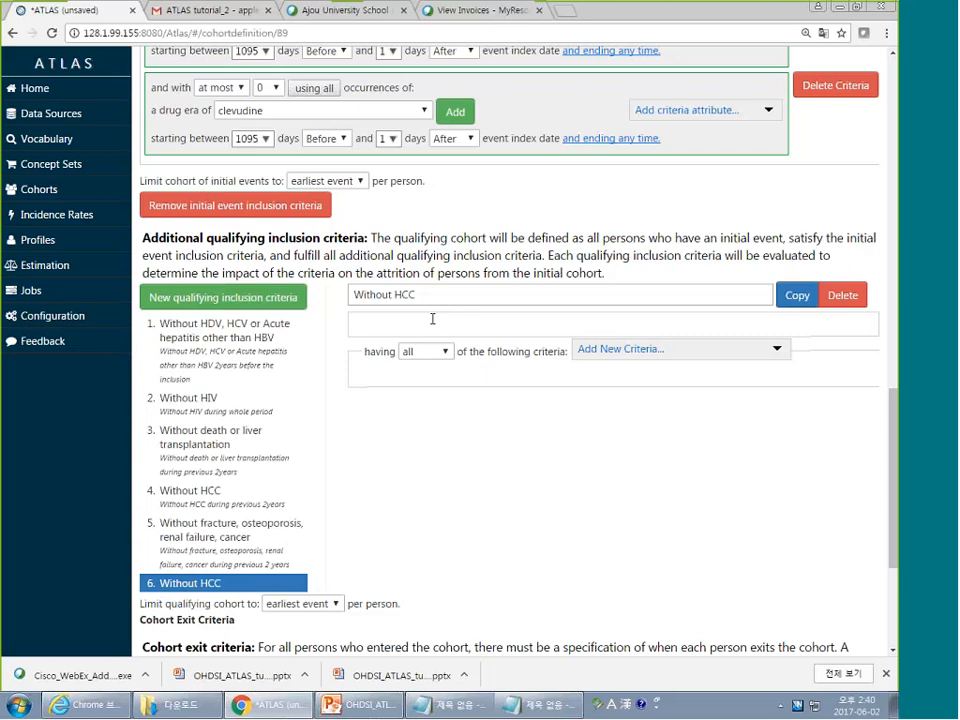
text(Without HCC)
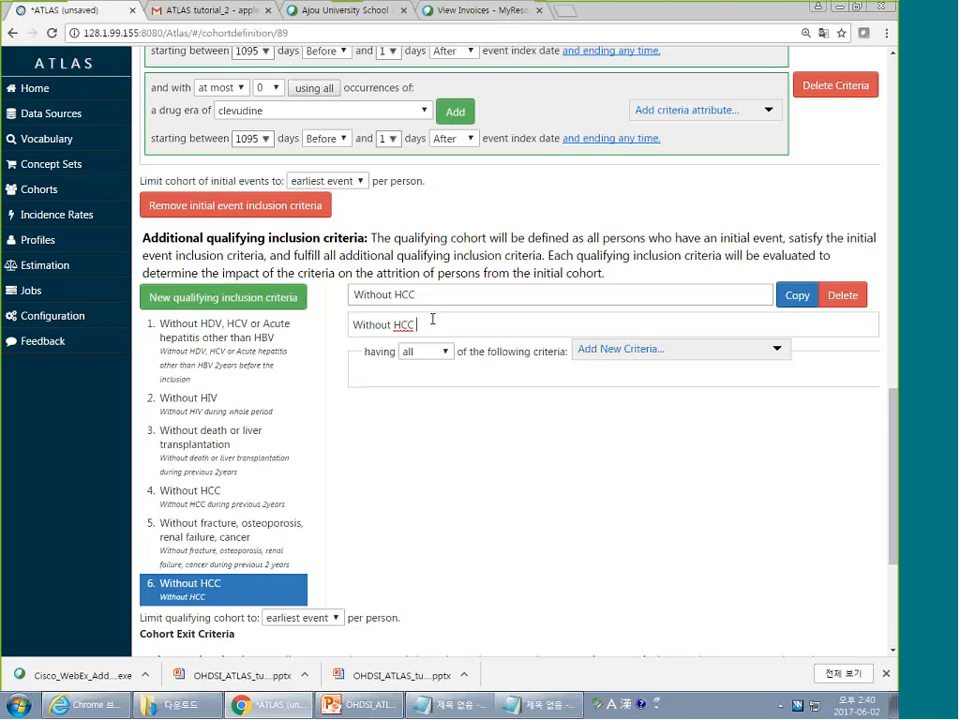
text( during prevduring perviou)
key(BackSpace)
key(BackSpace)
key(BackSpace)
key(BackSpace)
key(BackSpace)
text(vious 2 yearsa)
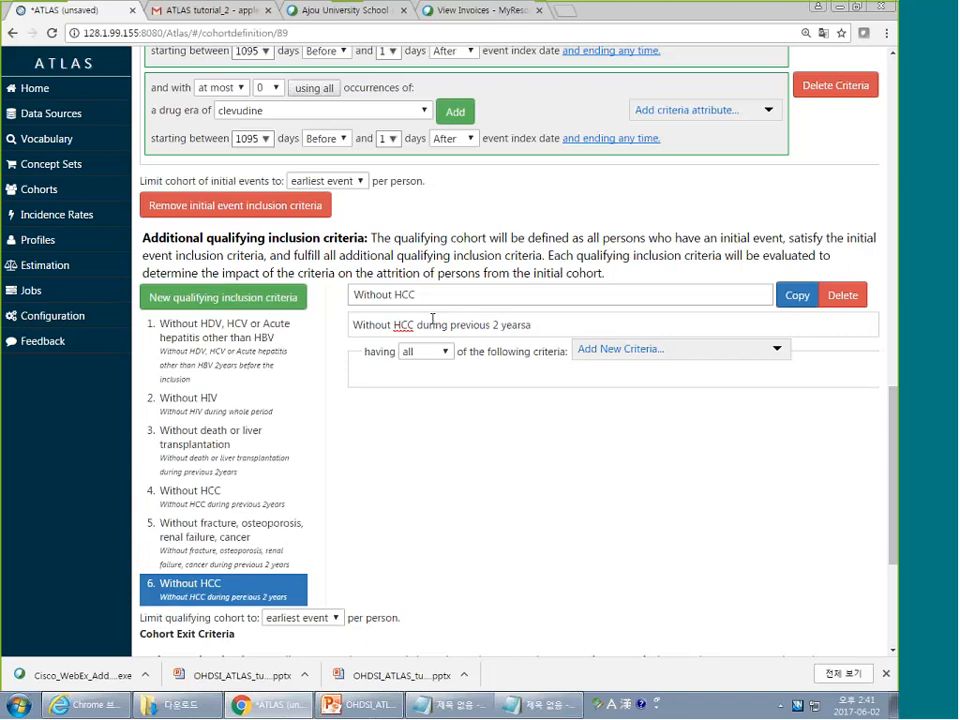
key(BackSpace)
Add a condition occurrence criterion requiring at most 0 occurrences of the HCC concept set
click(600, 348)
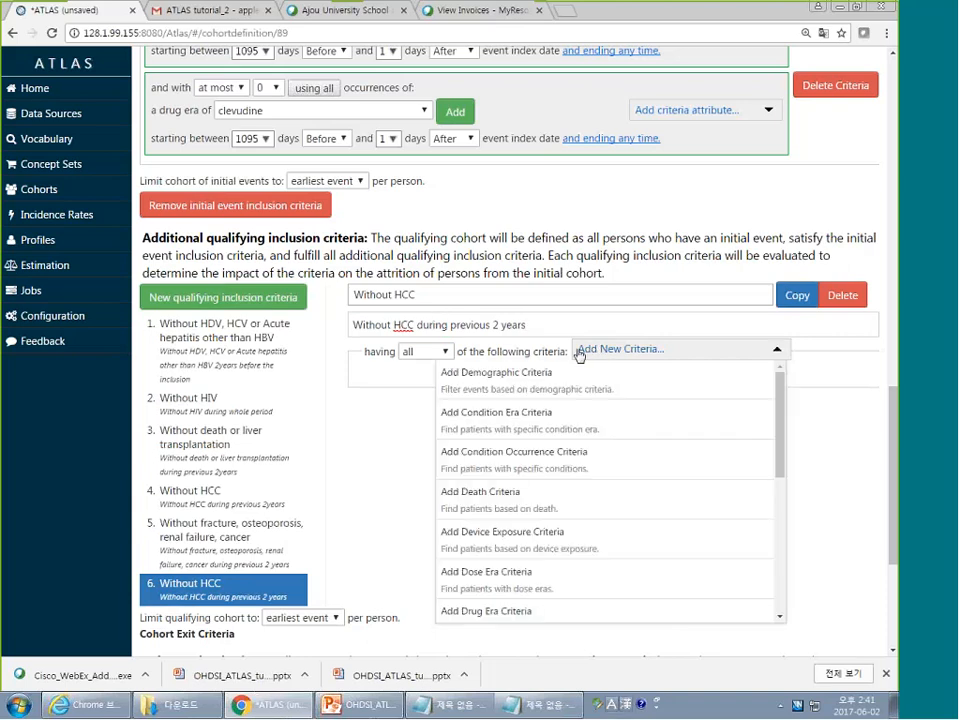
click(560, 460)
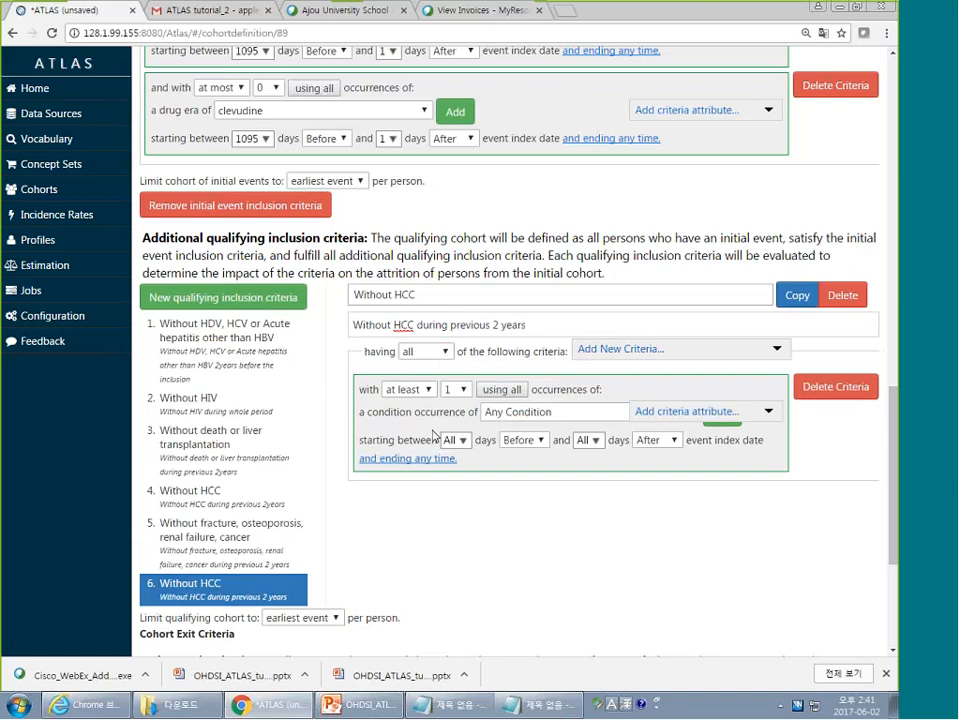
click(408, 389)
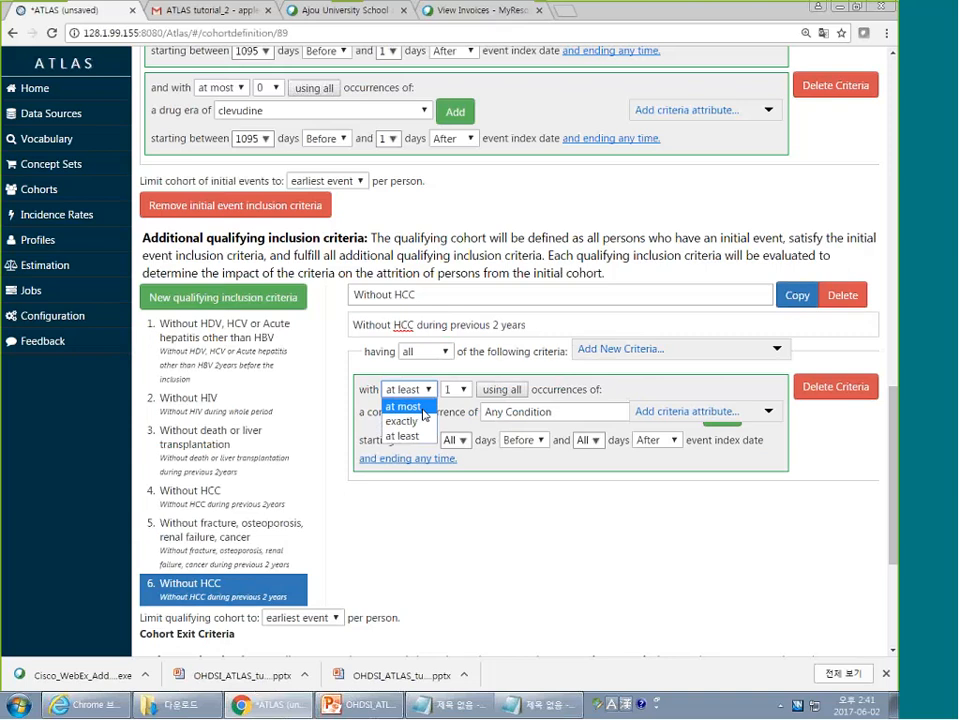
click(398, 433)
click(455, 389)
click(459, 407)
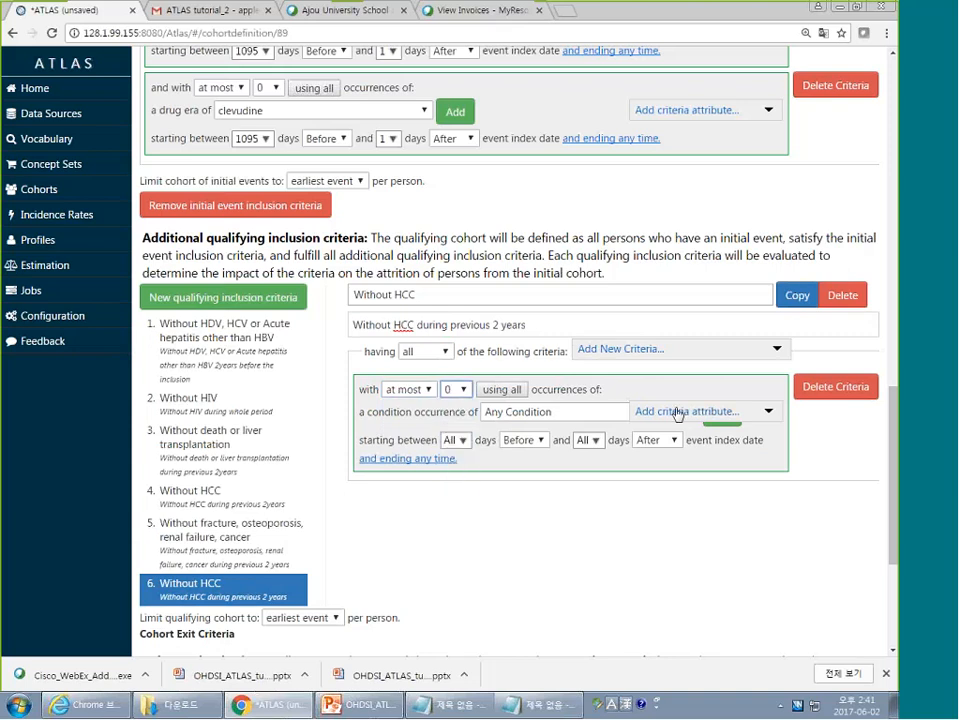
click(612, 416)
click(494, 246)
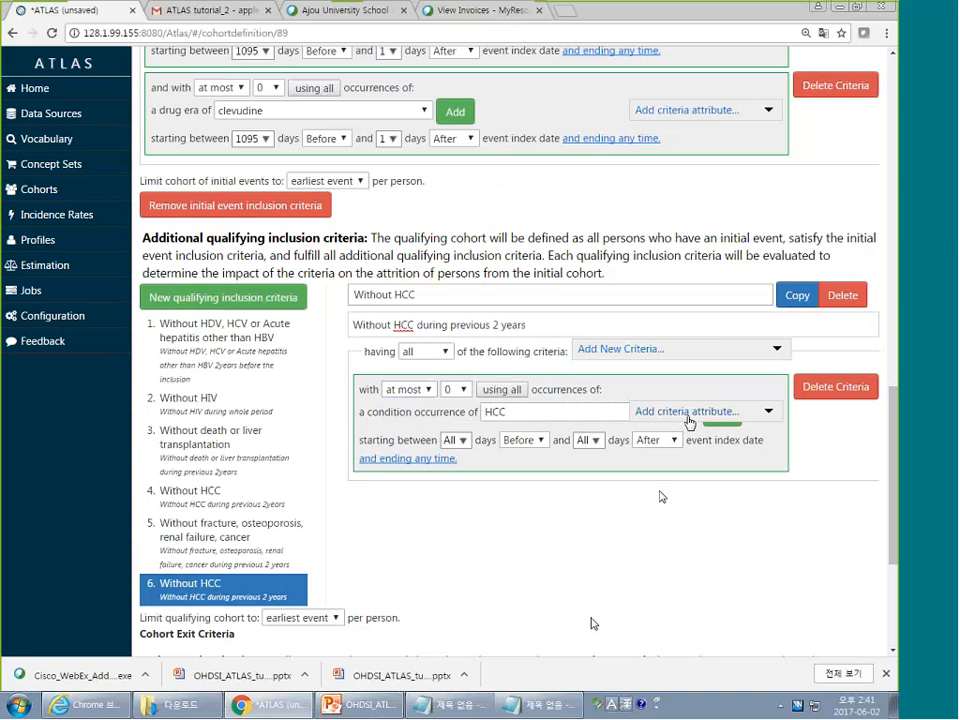
Add a visit attribute to the HCC condition occurrence in the sixth criterion
click(689, 413)
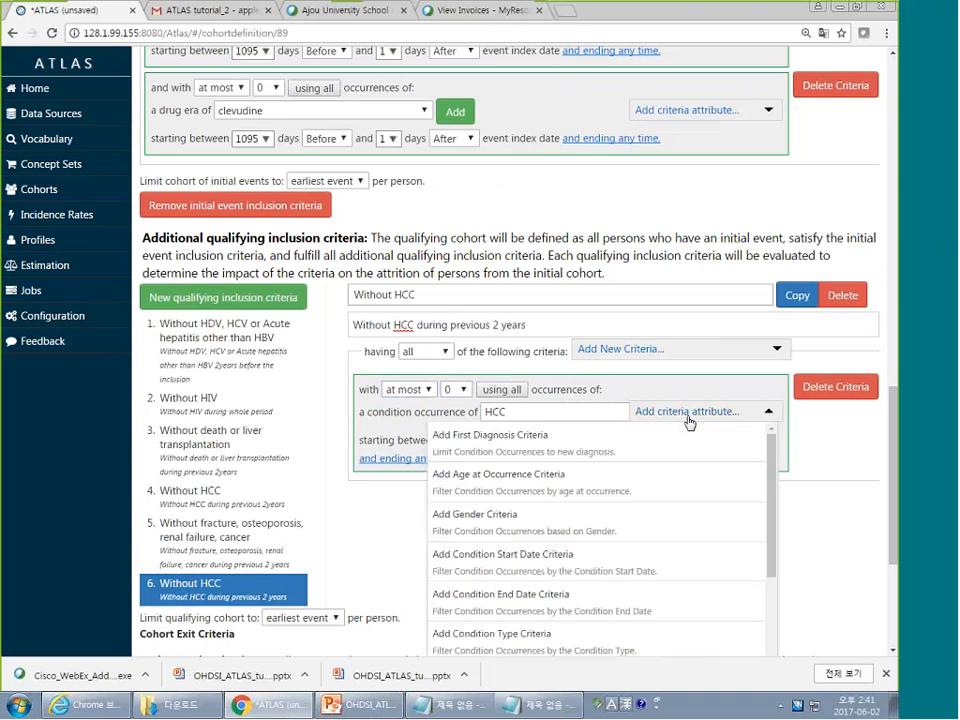
click(838, 540)
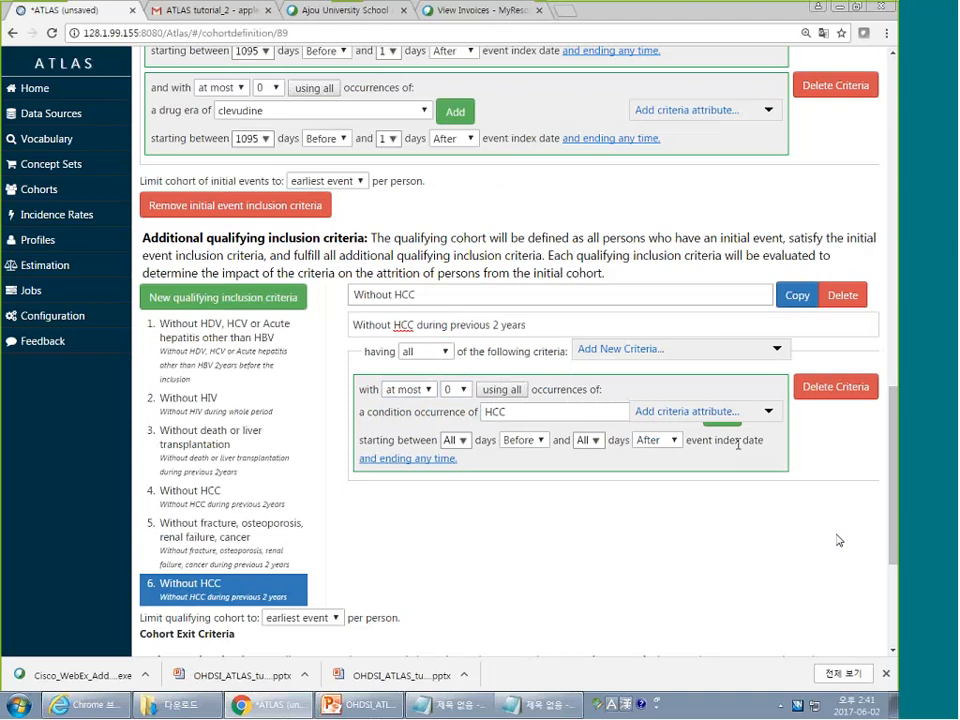
click(716, 425)
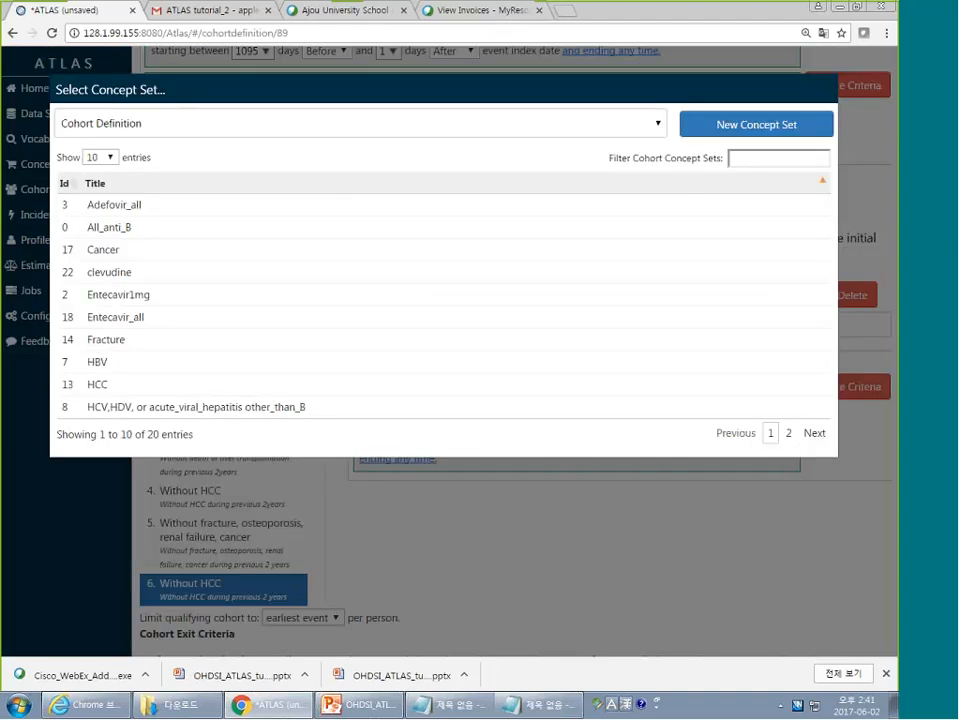
click(686, 380)
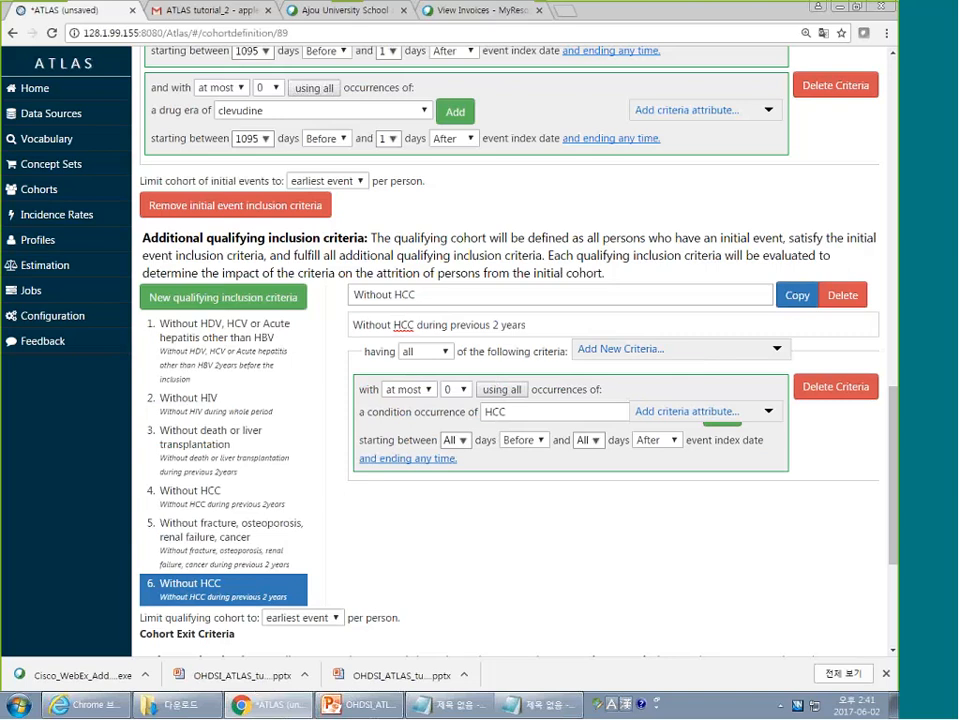
click(673, 416)
scroll(557, 521, down, 5)
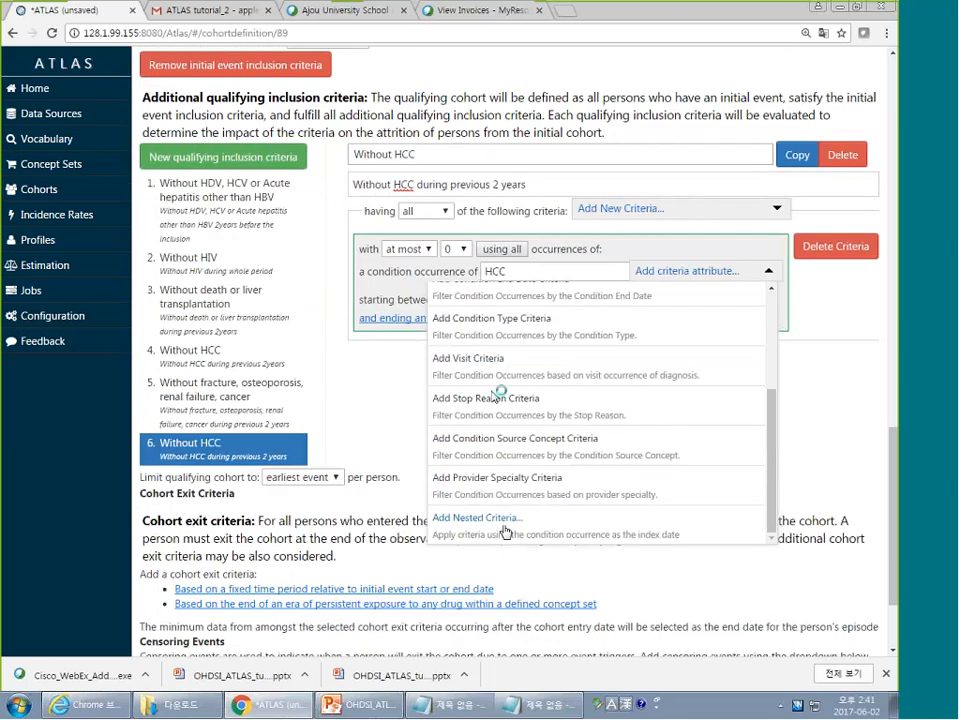
click(487, 358)
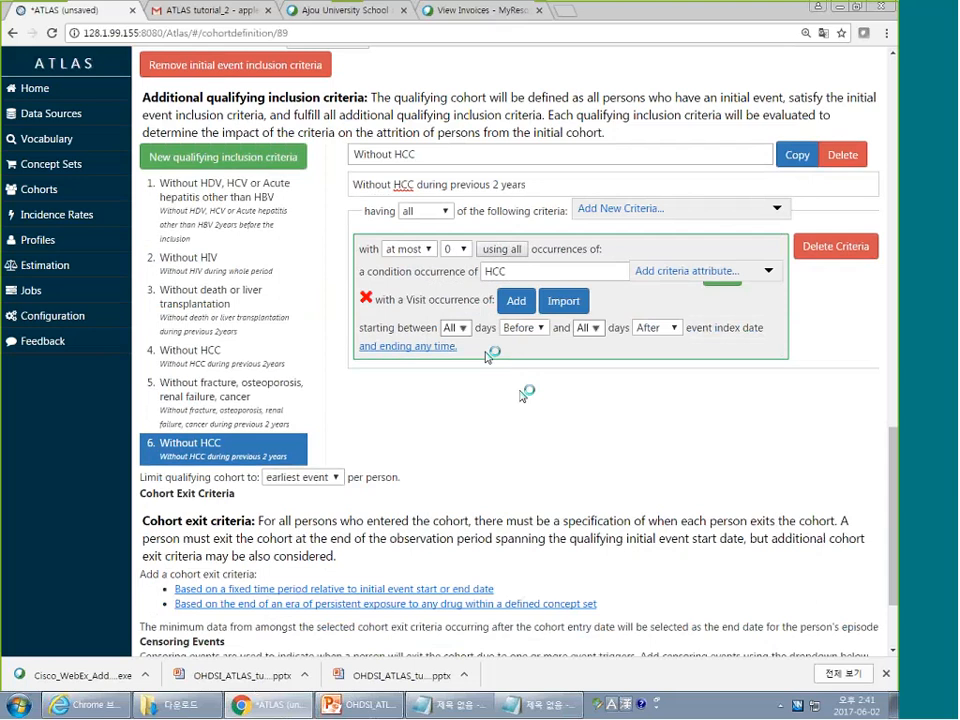
scroll(551, 436, up, 1)
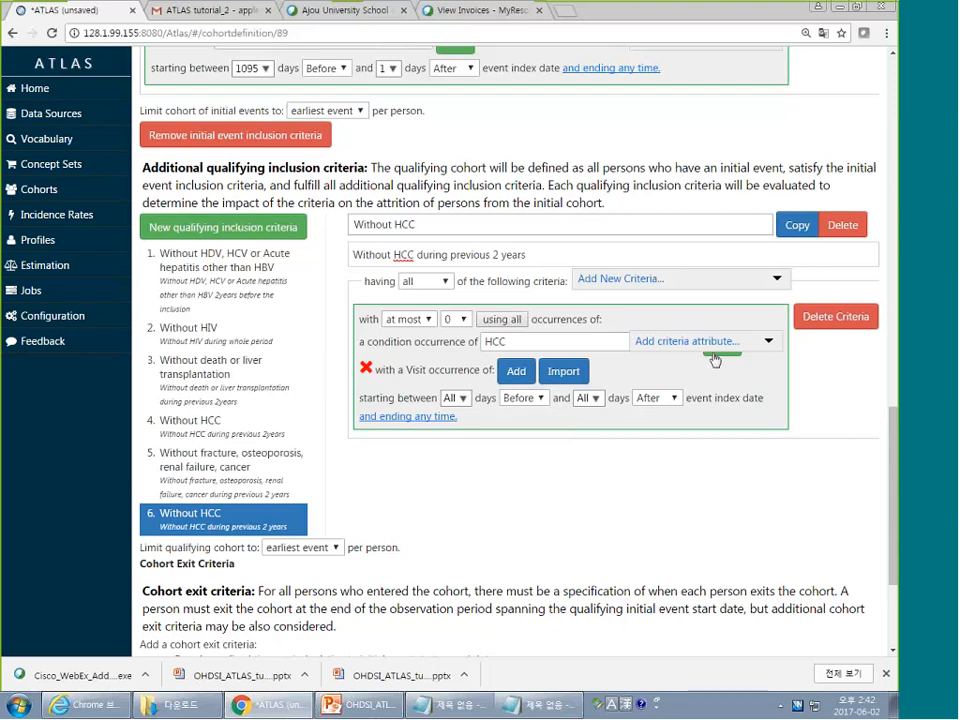
click(746, 343)
scroll(540, 490, down, 3)
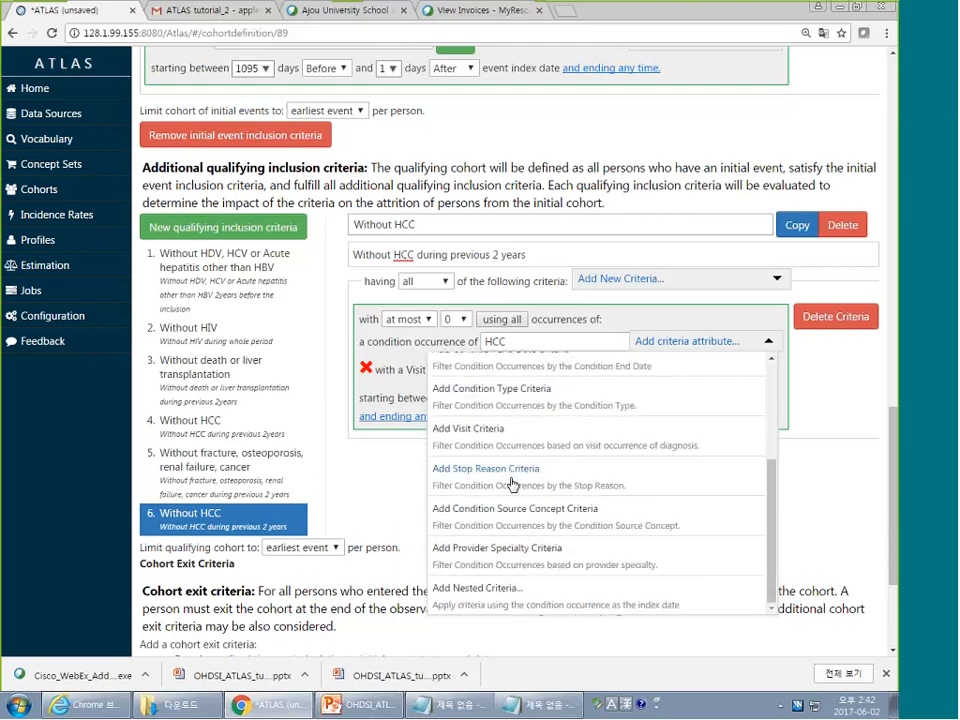
click(388, 472)
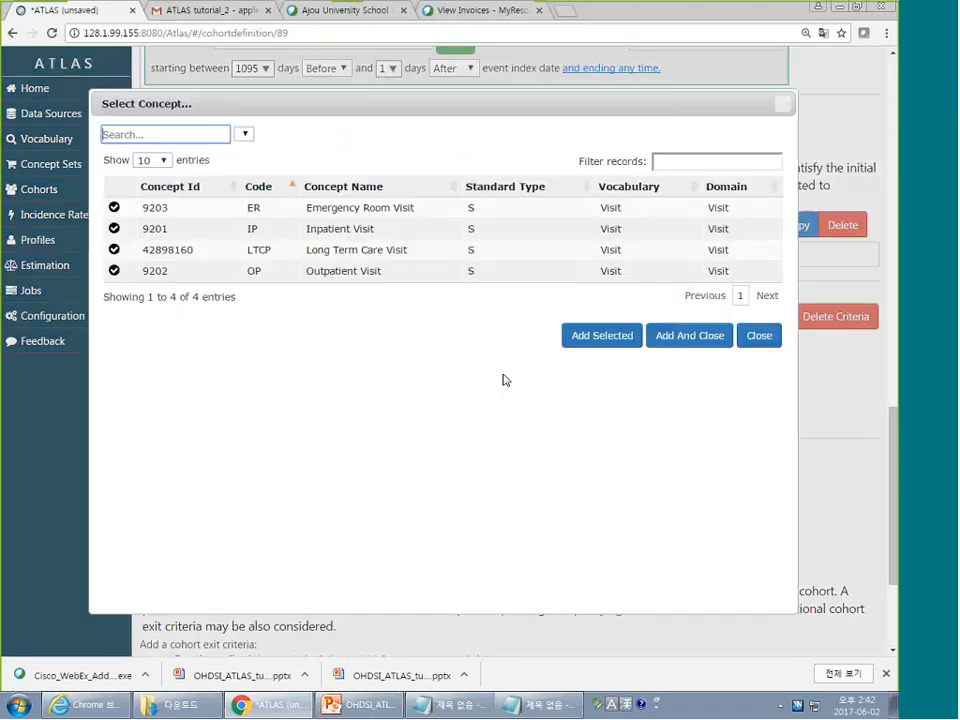
click(505, 377)
drag(166, 209, 120, 210)
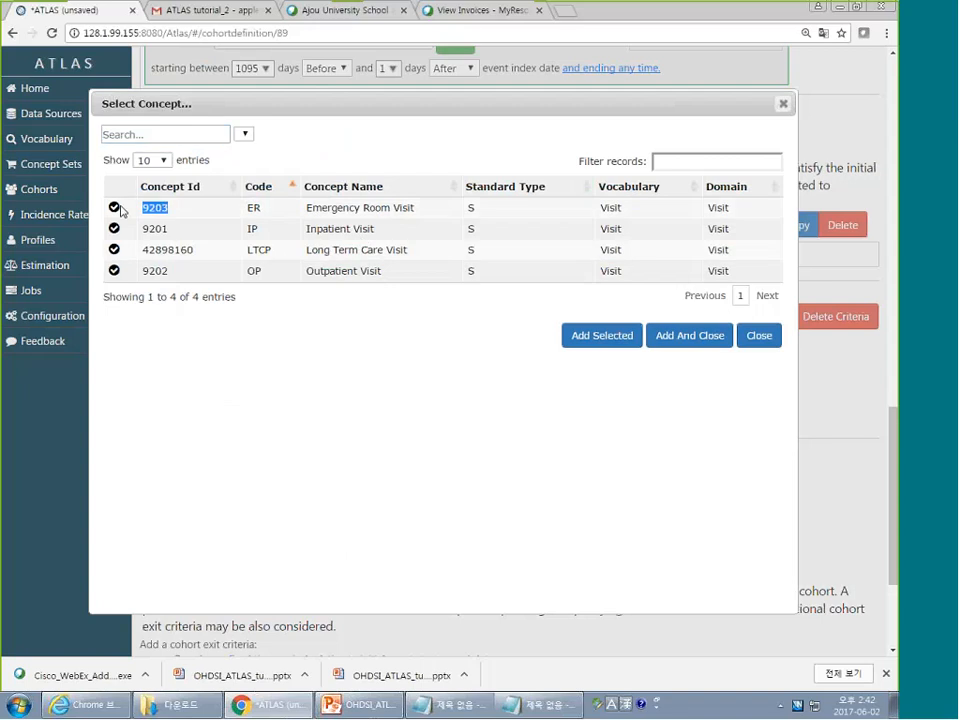
click(116, 208)
click(114, 229)
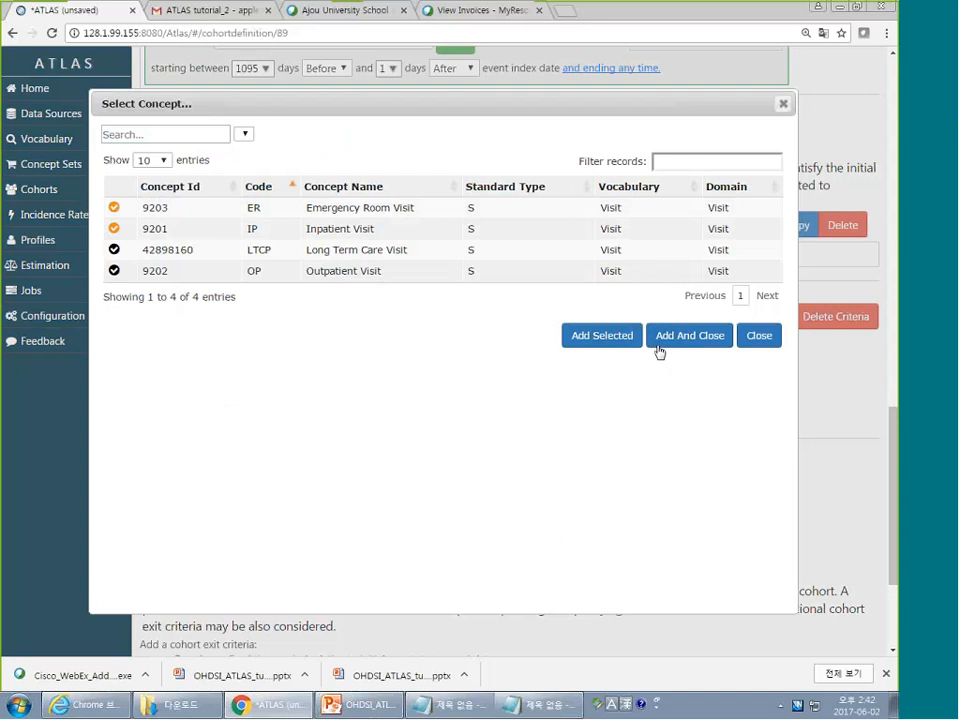
click(757, 344)
Restrict the HCC condition's visit occurrence to Emergency Room Visit and Inpatient Visit
click(513, 374)
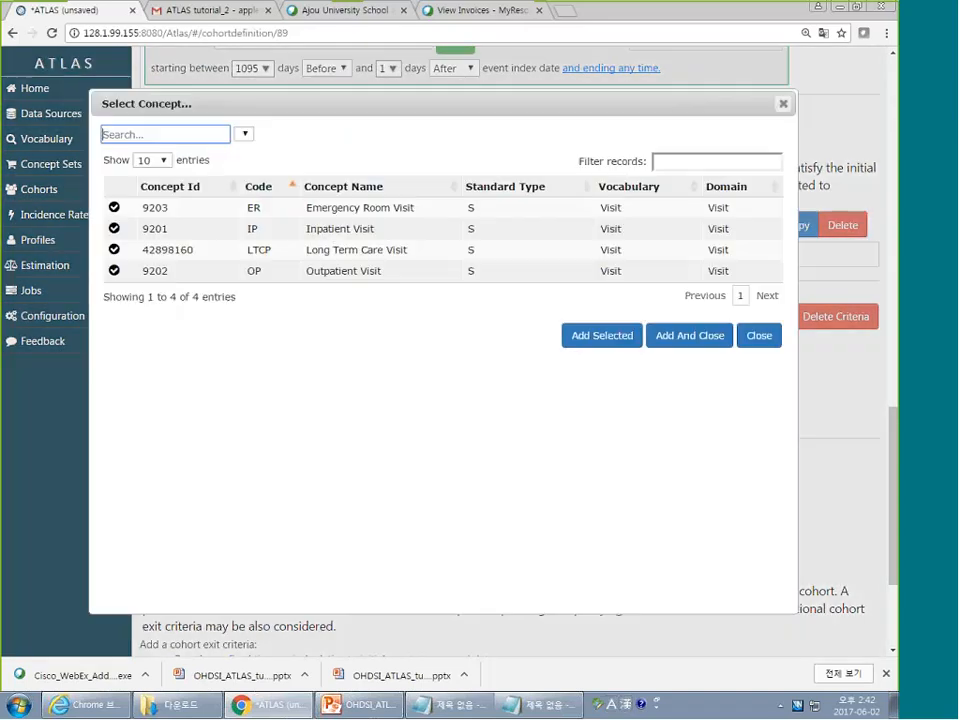
click(122, 231)
click(114, 228)
click(114, 207)
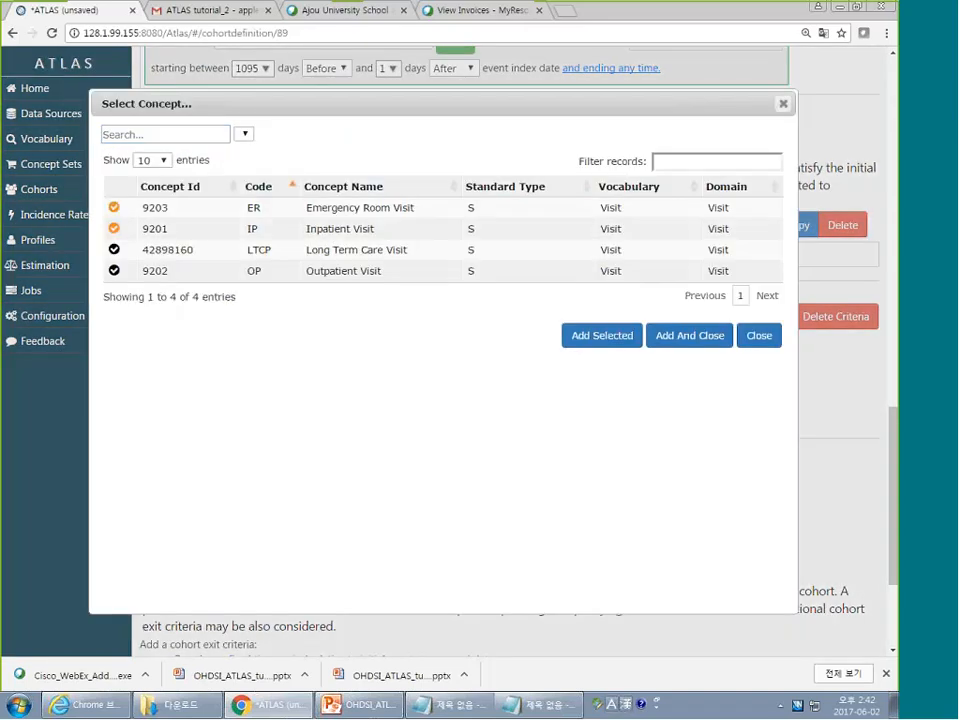
click(689, 335)
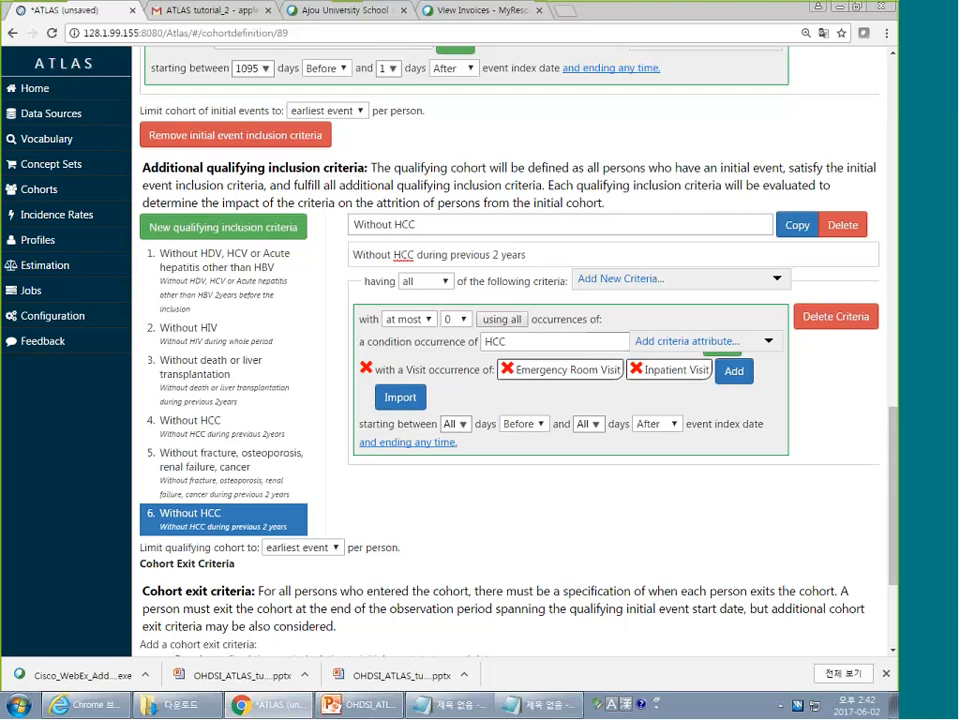
Set the HCC condition window in the sixth criterion from 730 days before to 0 days after the event index date
click(229, 433)
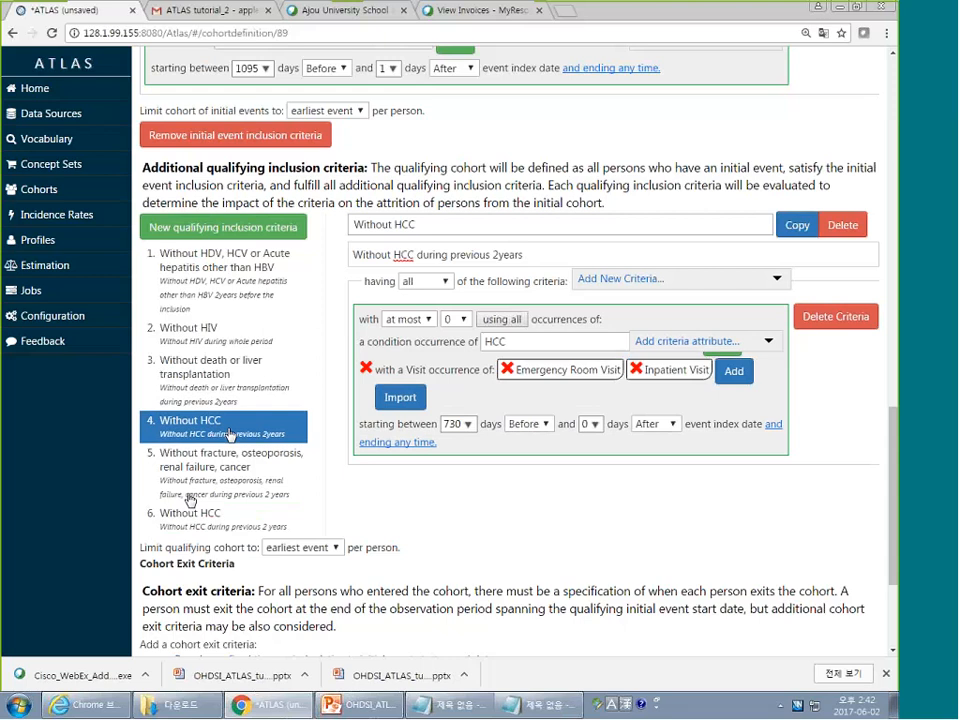
click(212, 526)
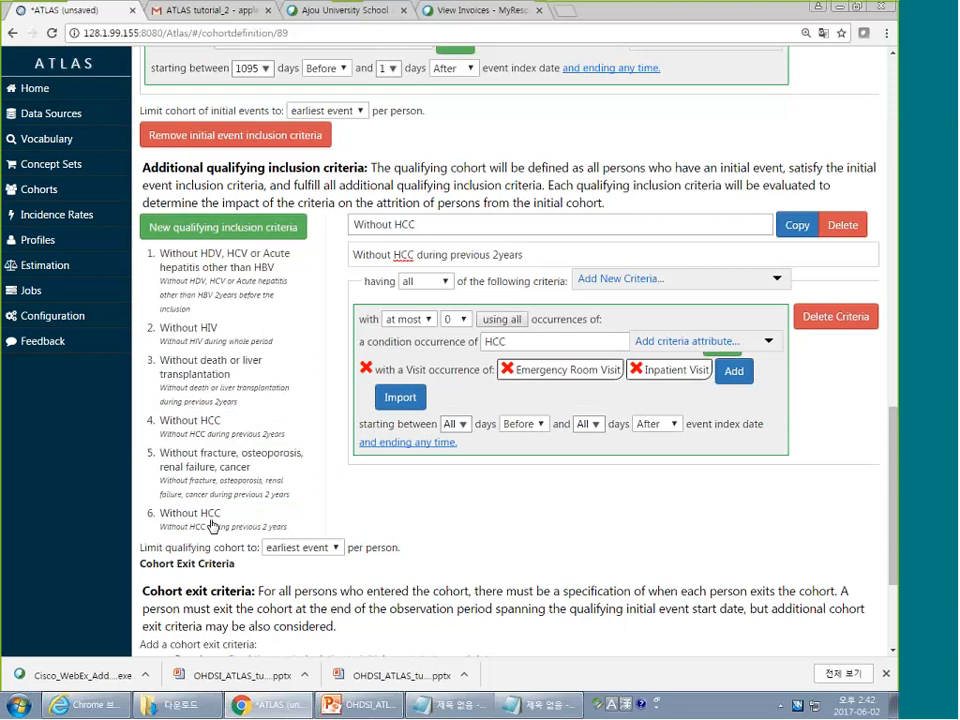
click(452, 424)
scroll(470, 560, down, 3)
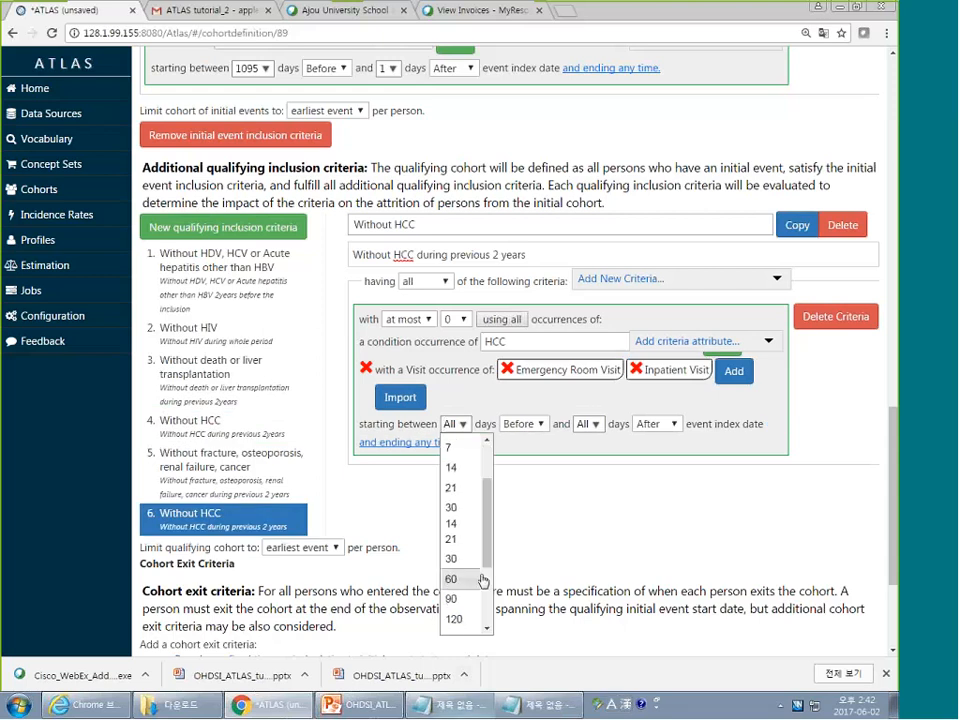
click(480, 580)
click(593, 424)
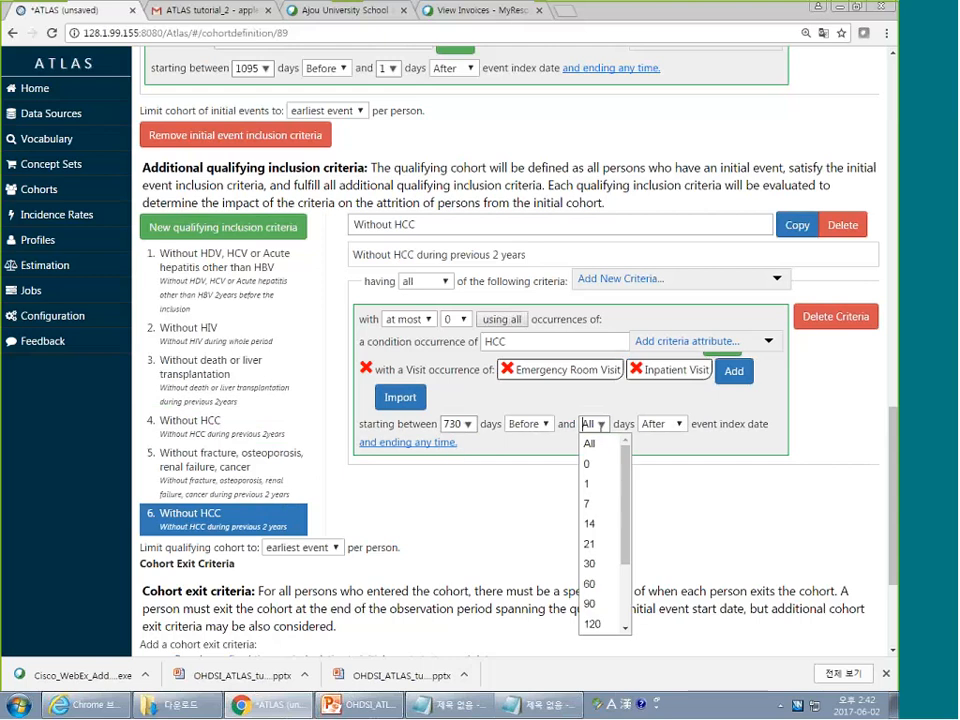
click(587, 461)
Compare the sixth Without HCC criterion with the fourth one and delete the duplicate sixth criterion
click(225, 440)
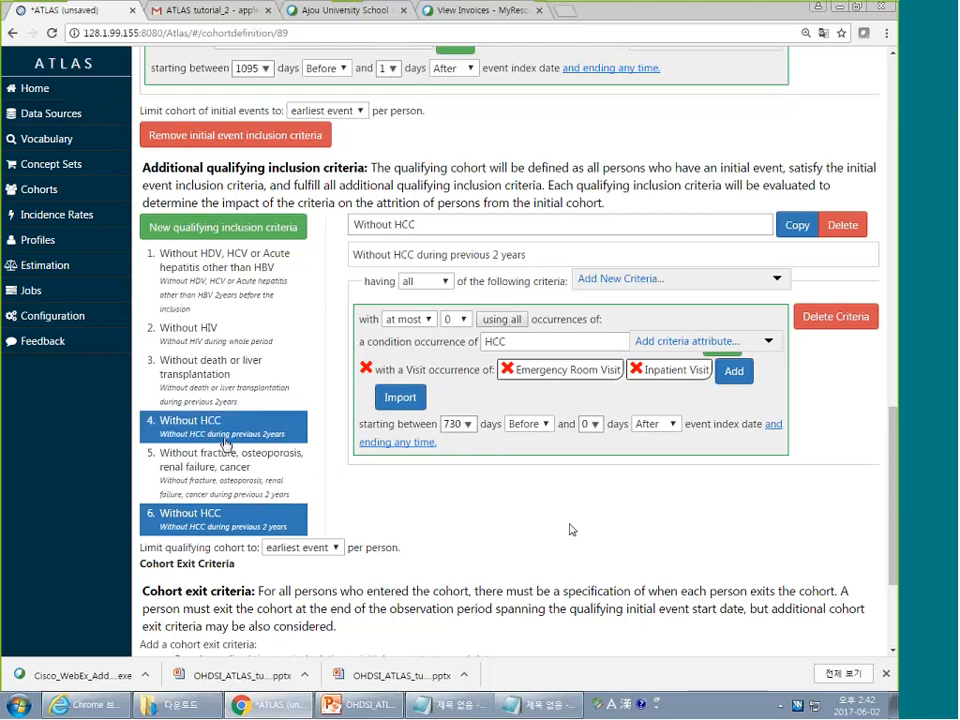
click(225, 515)
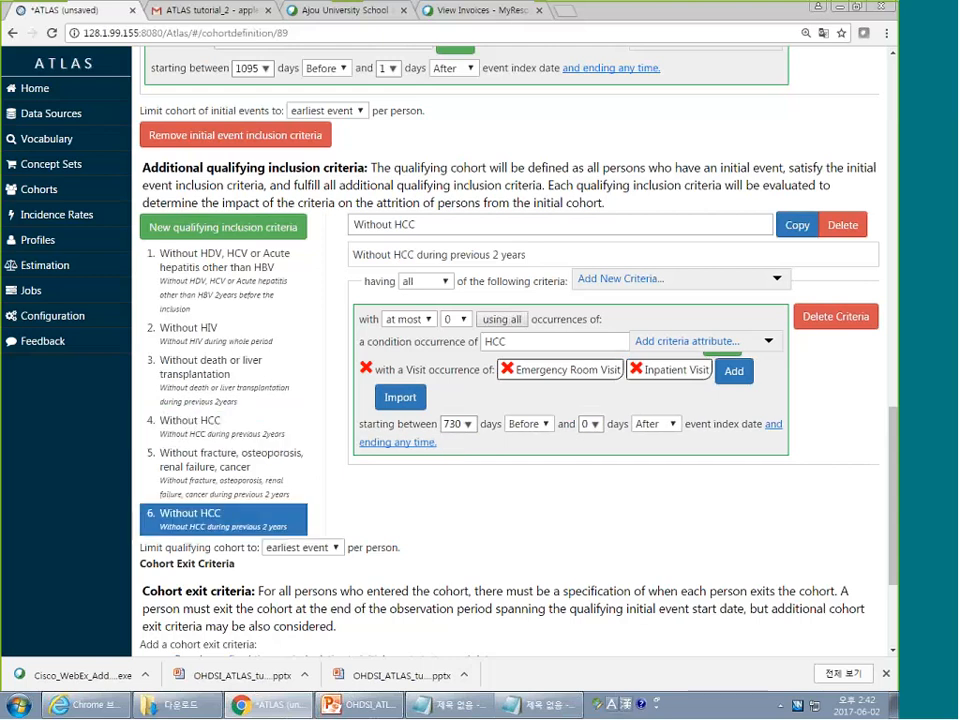
click(232, 437)
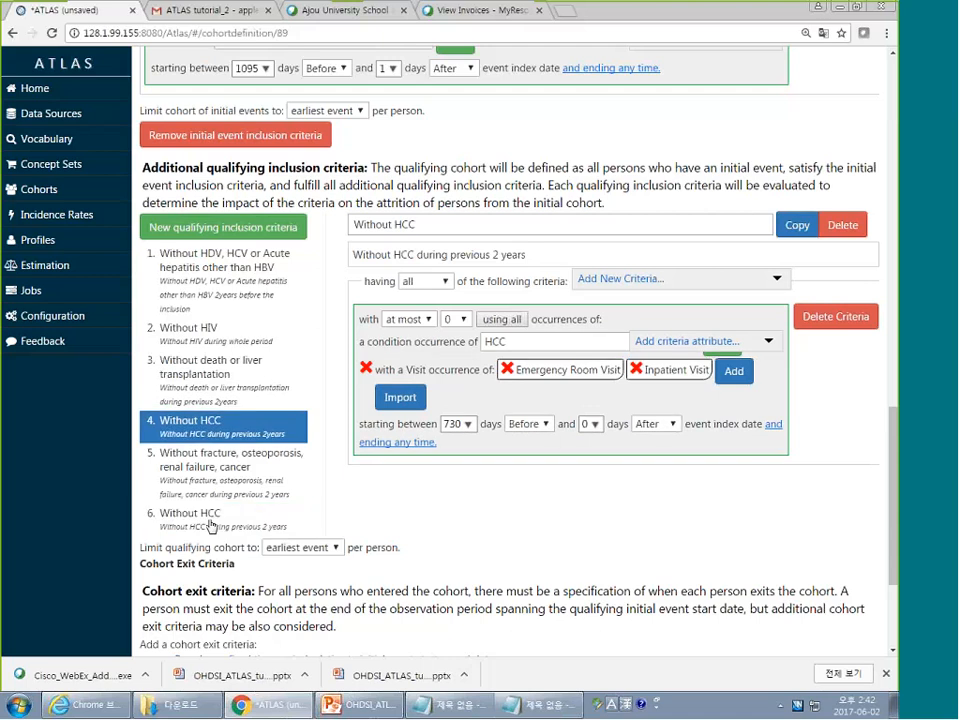
click(210, 527)
click(843, 225)
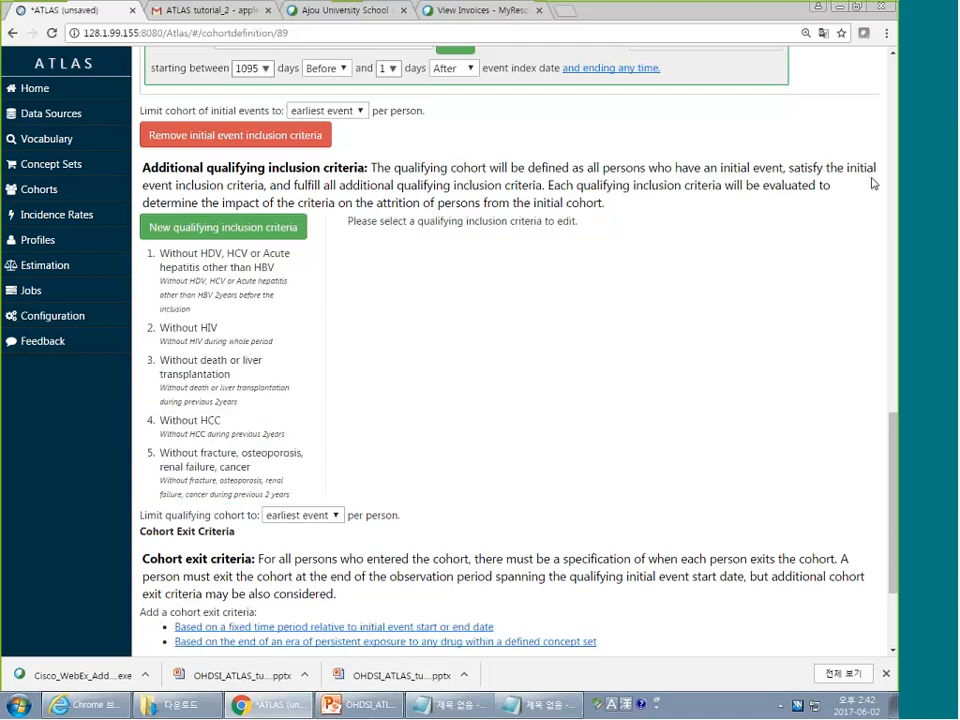
Examine the fracture, osteoporosis, renal failure and cancer conditions in the fifth qualifying criterion
click(178, 461)
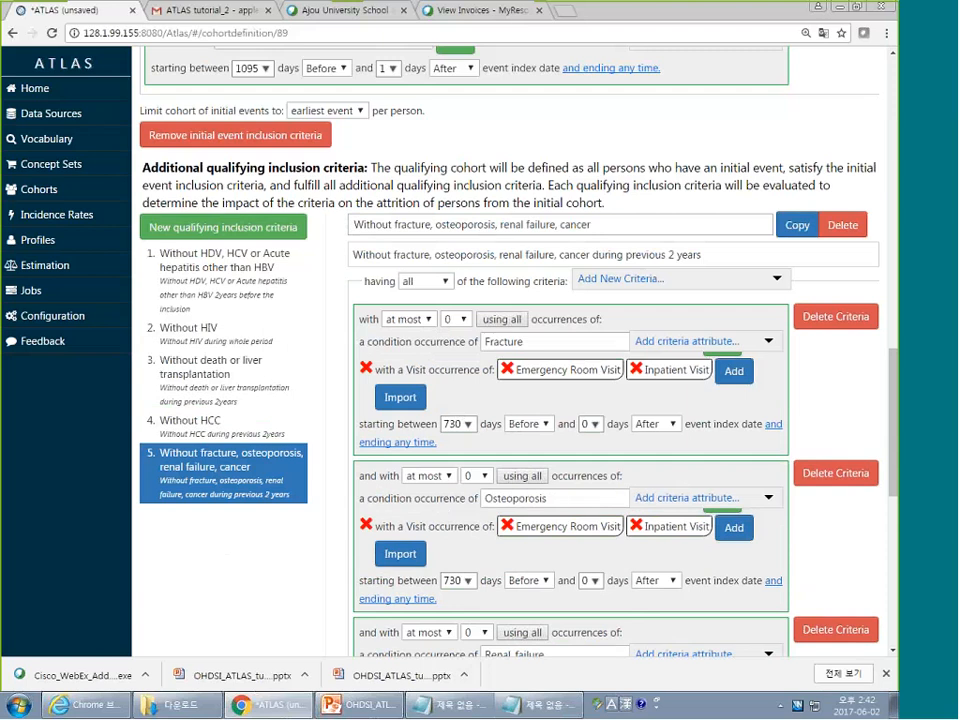
scroll(551, 452, down, 1)
scroll(545, 543, down, 2)
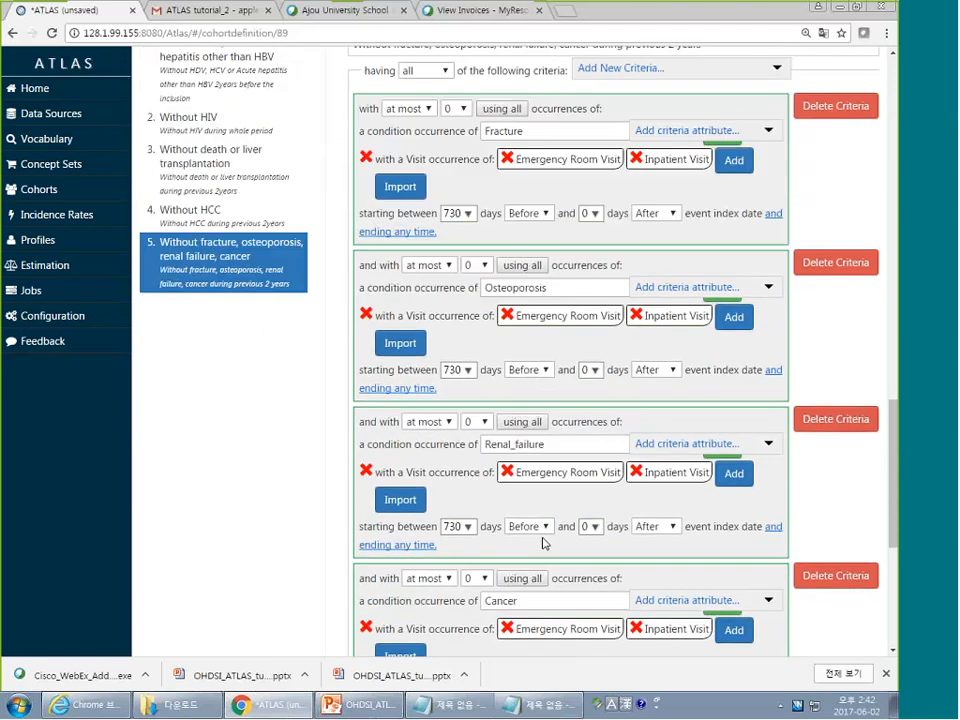
scroll(545, 543, down, 3)
scroll(566, 508, up, 4)
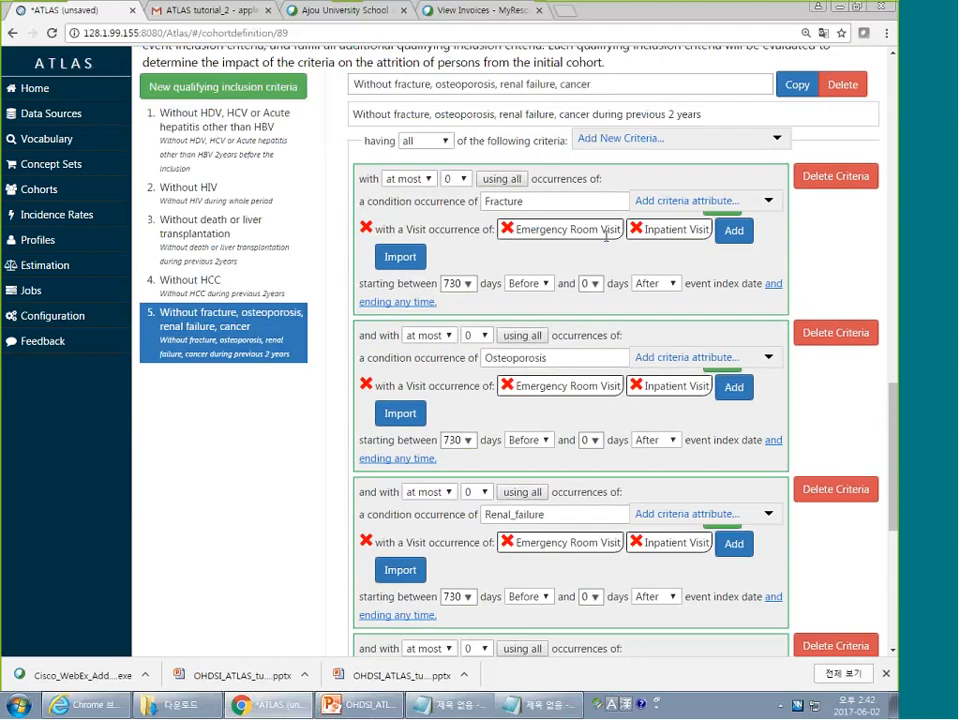
Open the inclusion report of the cohort generated on the NHID source
scroll(785, 457, down, 3)
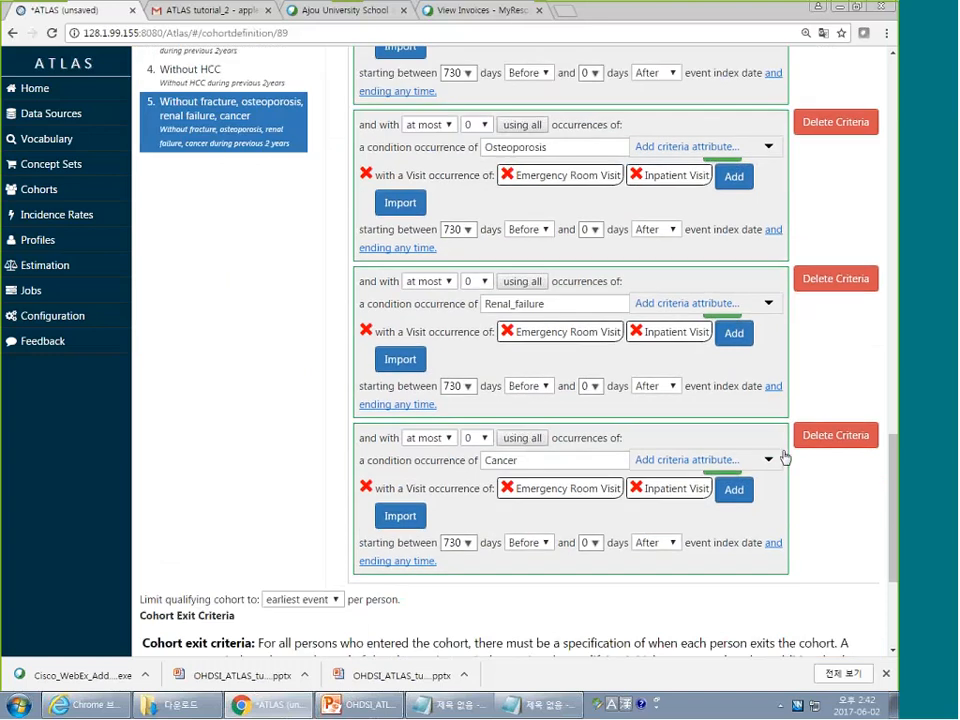
scroll(776, 448, up, 13)
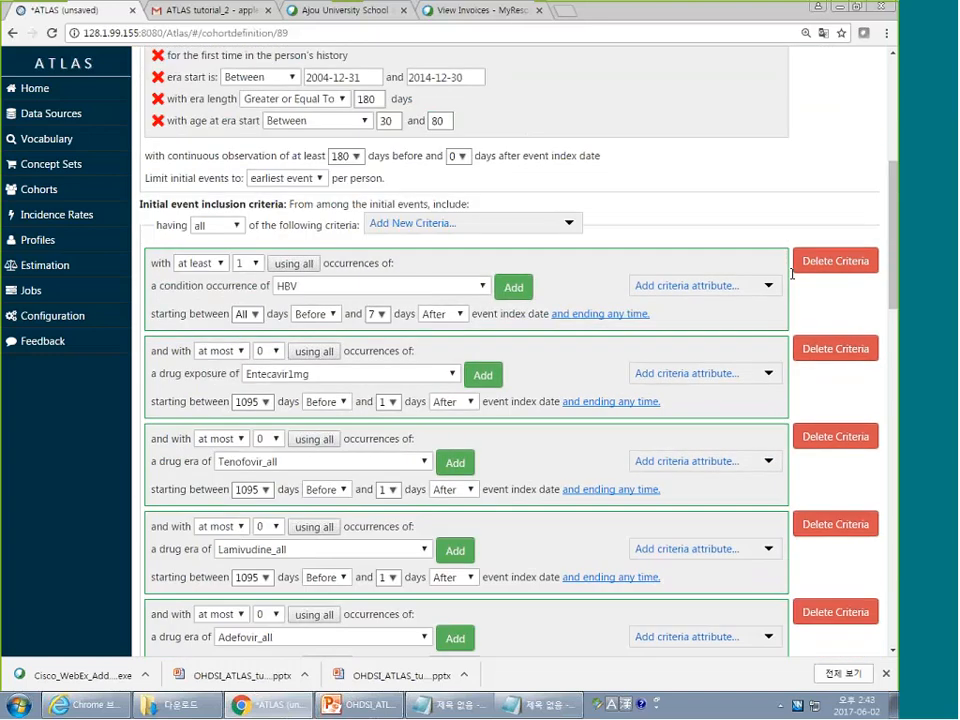
scroll(792, 272, up, 10)
click(335, 157)
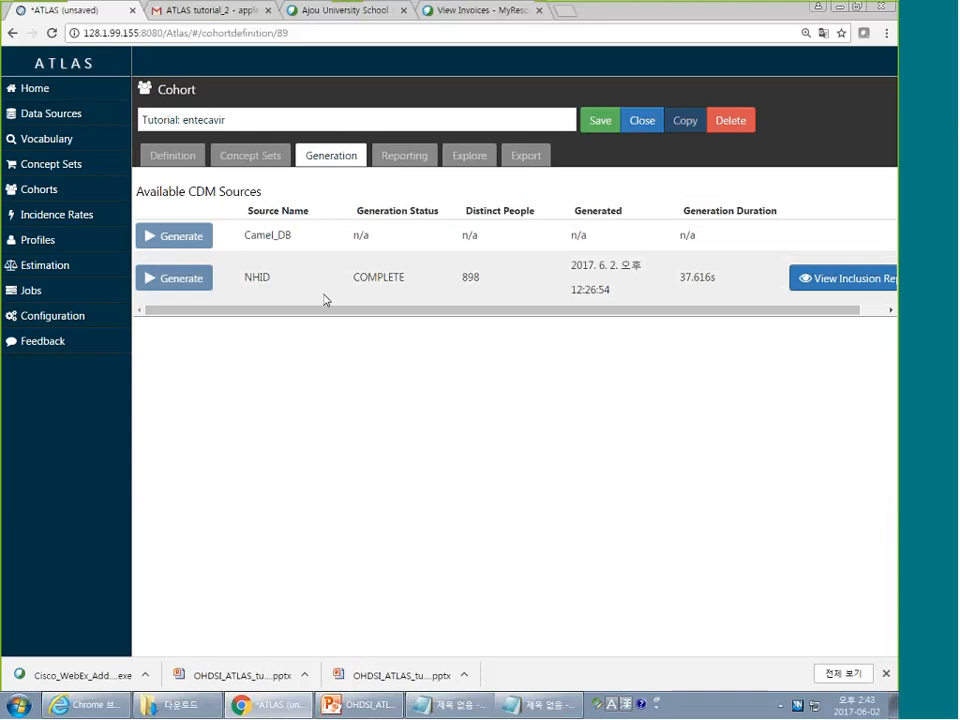
click(853, 279)
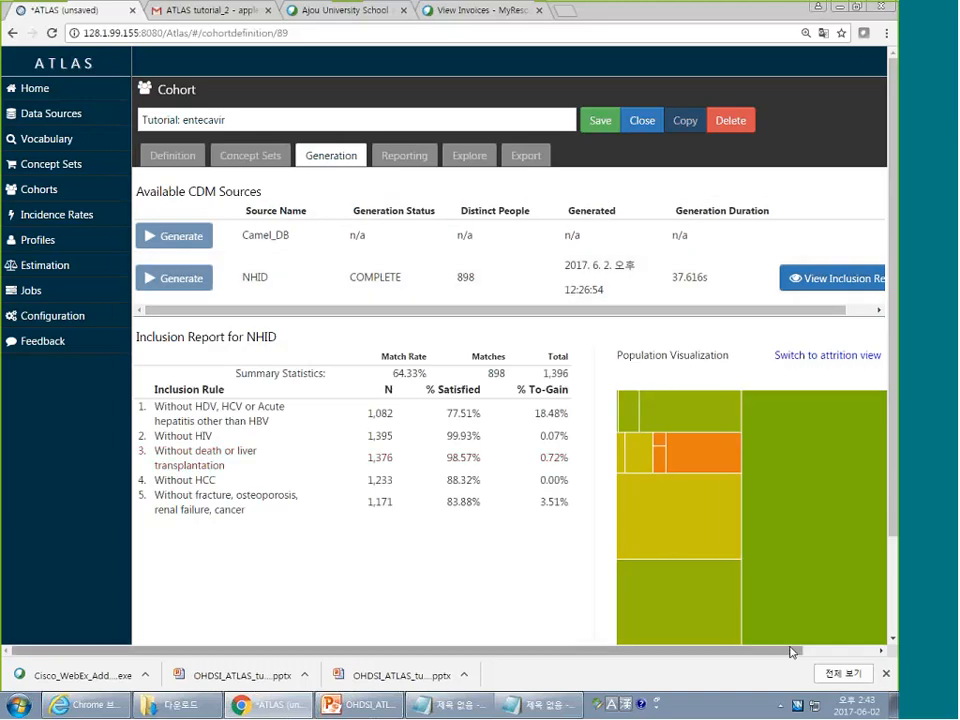
Examine the population visualization's blocks in the NHID inclusion report to see which inclusion rules each group of people passes or fails
mouse_move(793, 652)
mouse_down()
mouse_move(836, 652)
mouse_move(780, 645)
mouse_up()
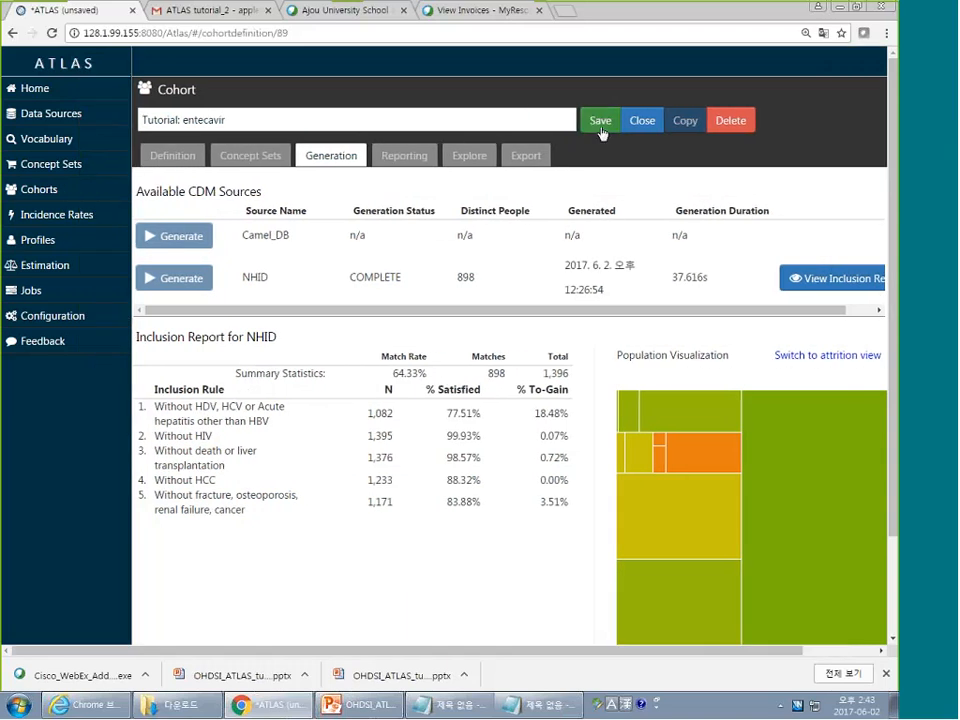
drag(804, 652, 884, 646)
scroll(713, 557, down, 1)
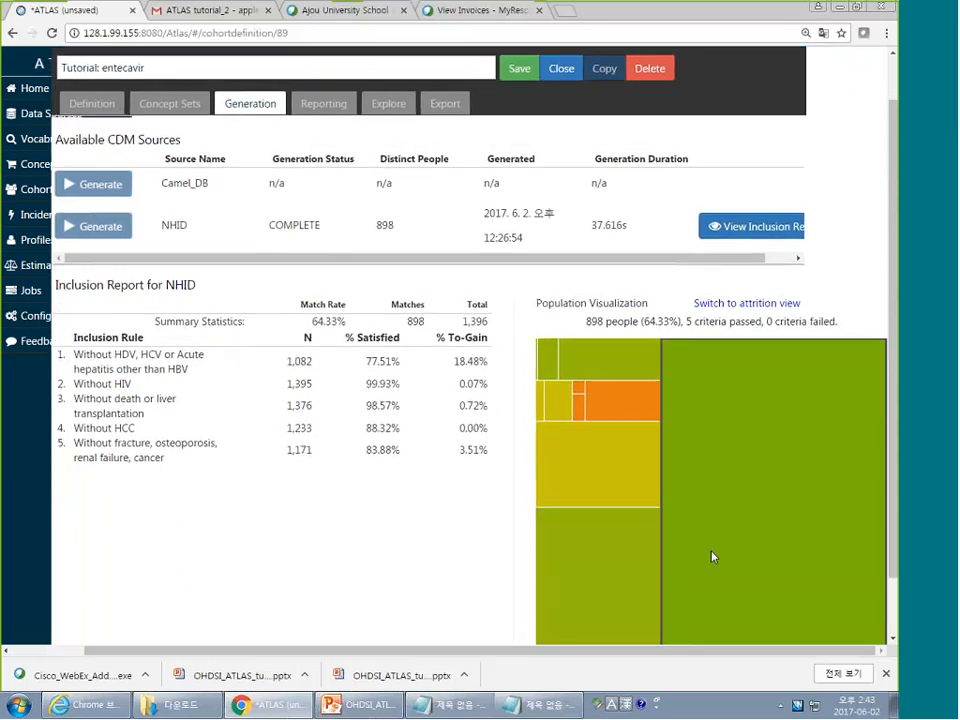
scroll(713, 557, down, 1)
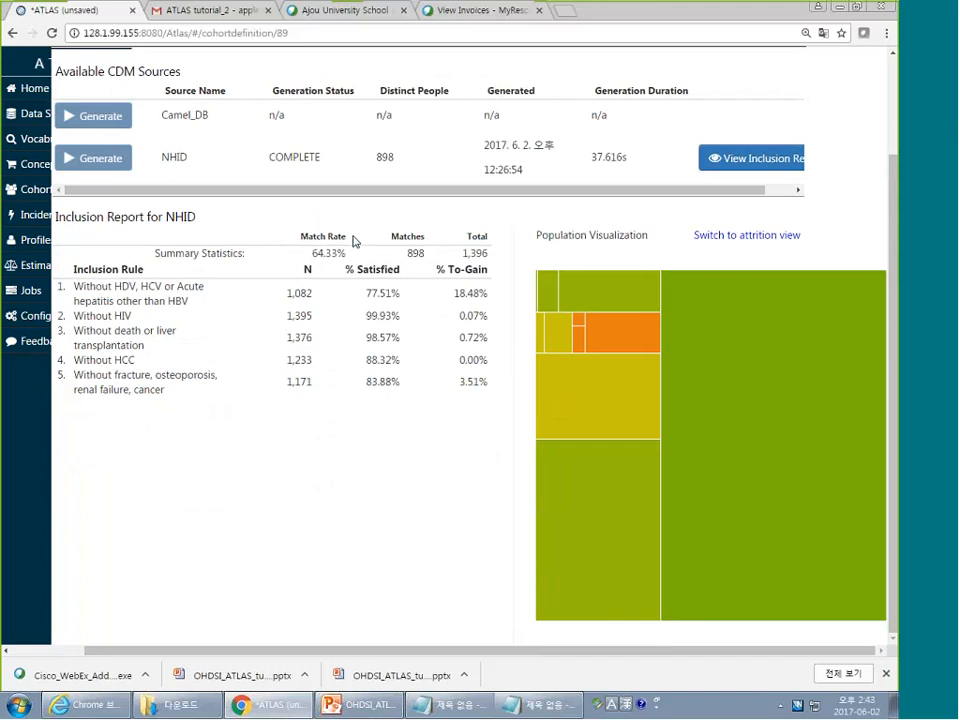
mouse_move(598, 396)
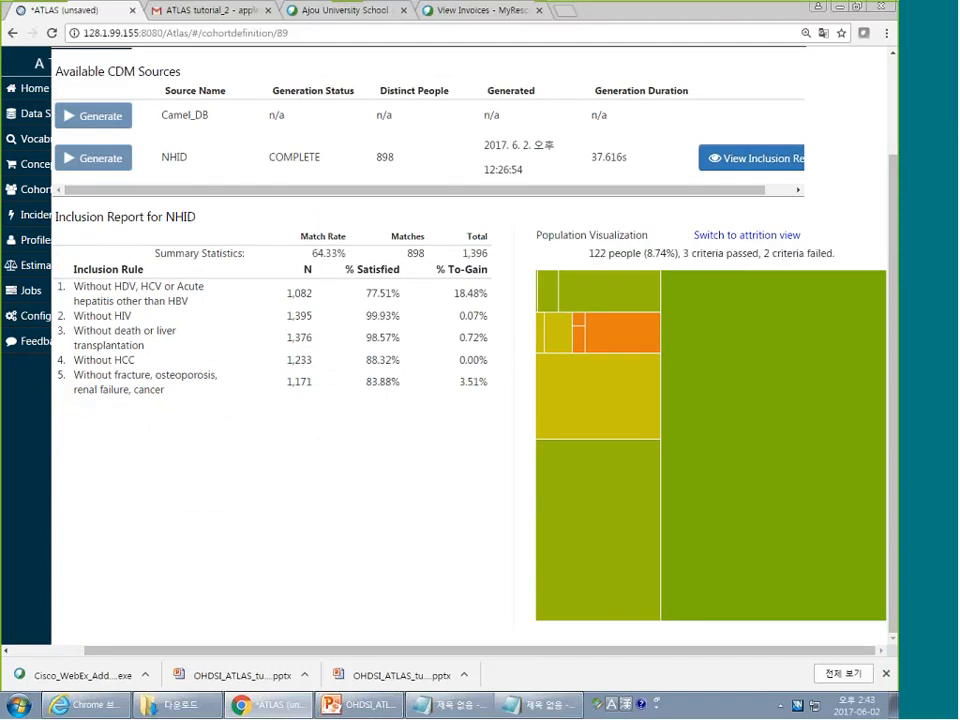
mouse_move(723, 380)
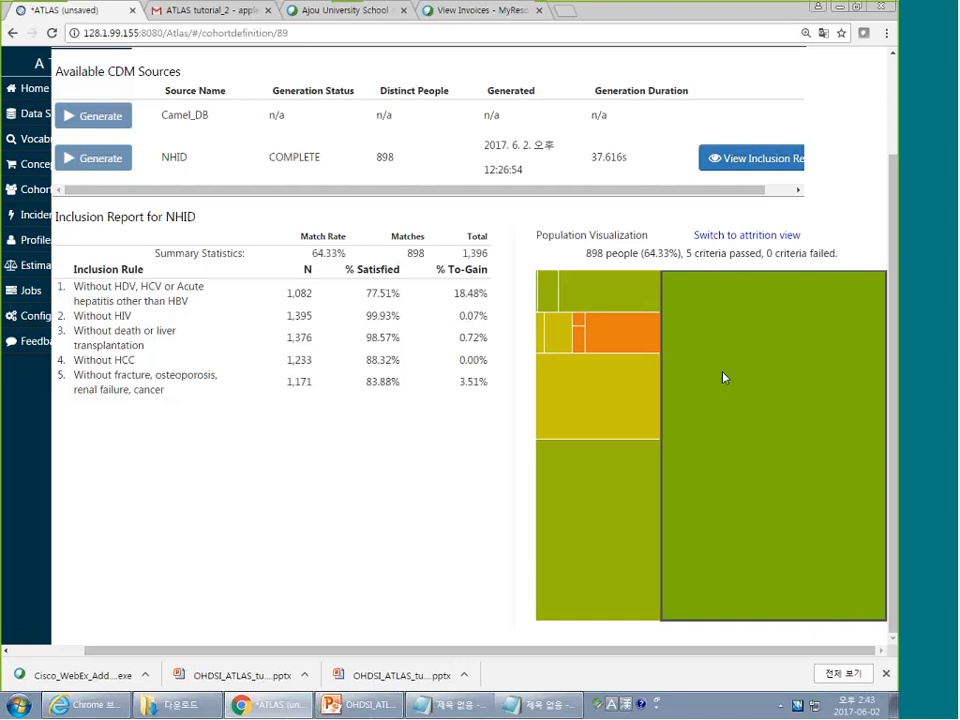
mouse_move(619, 302)
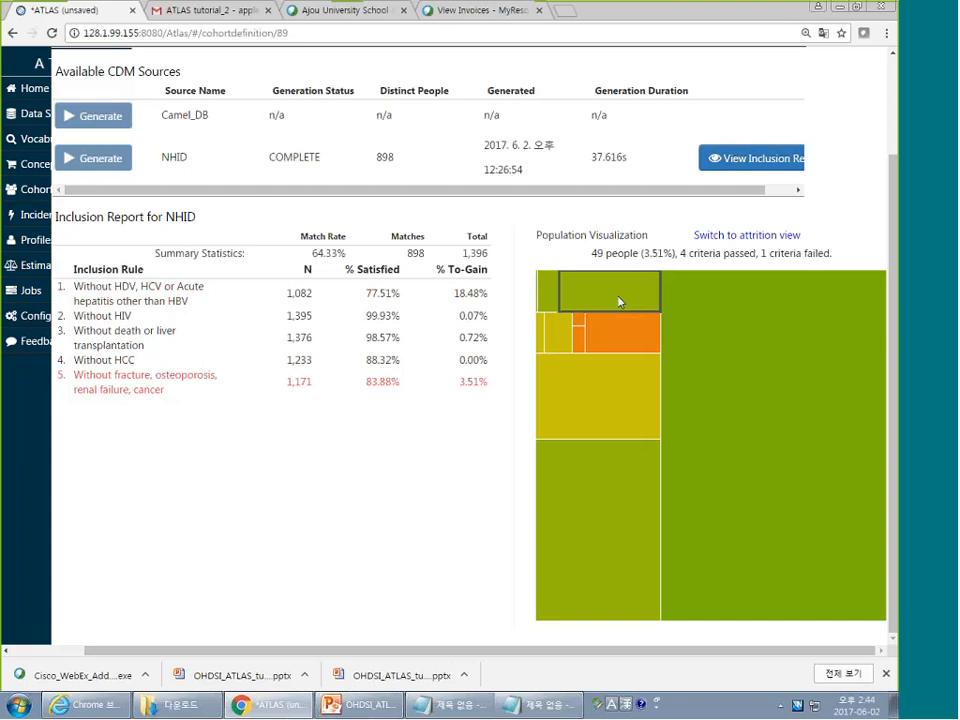
mouse_move(617, 334)
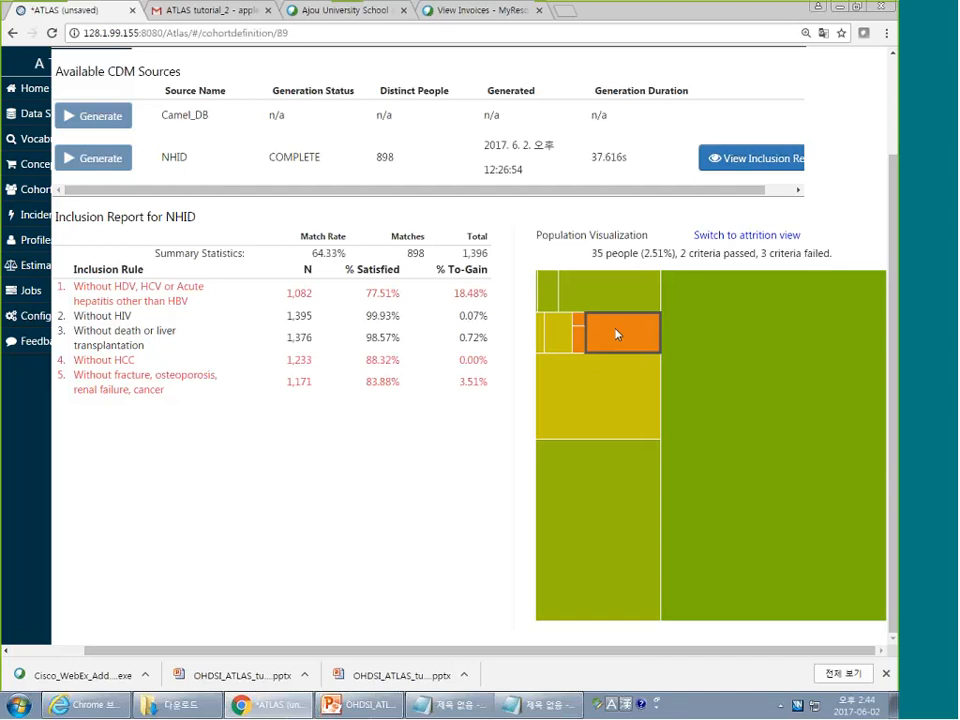
mouse_move(583, 369)
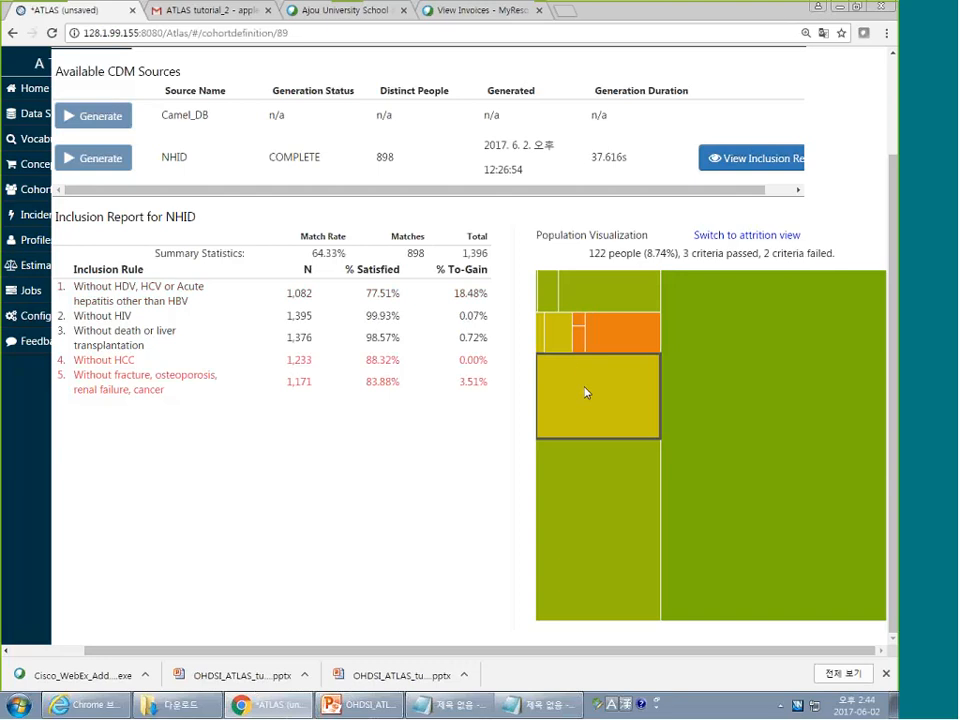
mouse_move(585, 476)
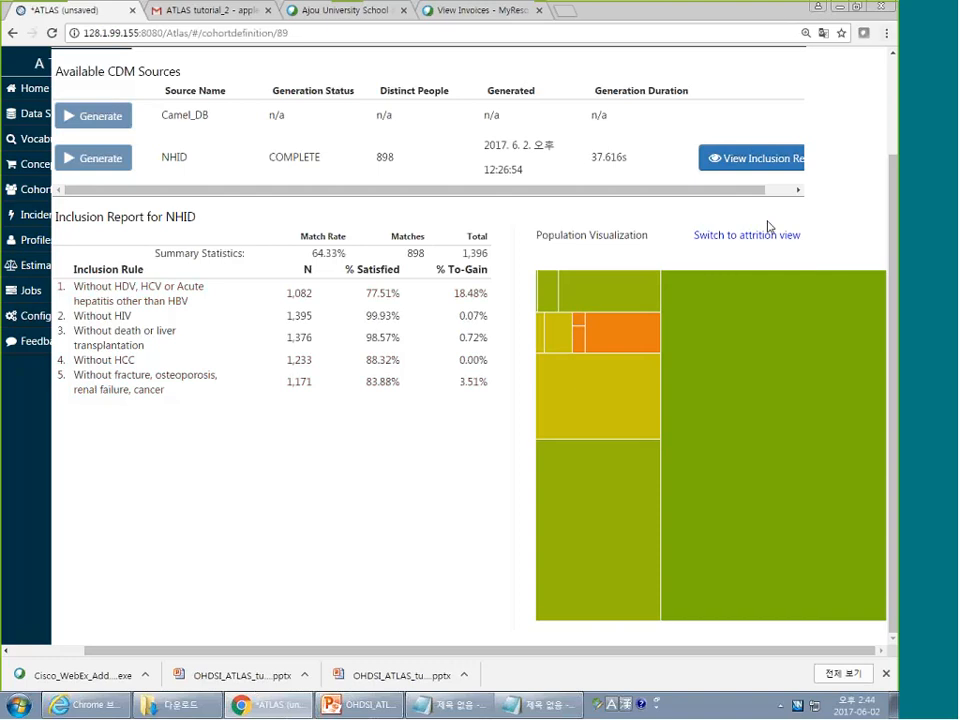
Switch the NHID inclusion report to the attrition view and look through the five inclusion rules
click(752, 238)
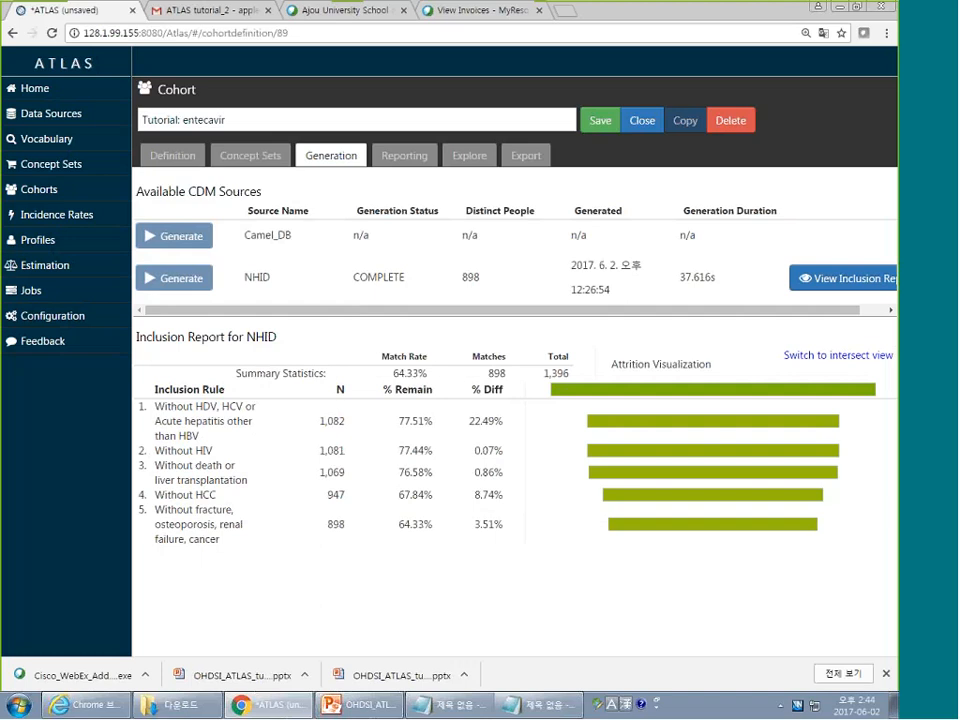
drag(155, 421, 182, 510)
click(233, 550)
Return to the cohort definition and review its initial event criteria and additional qualifying inclusion criteria
click(196, 168)
scroll(262, 430, down, 15)
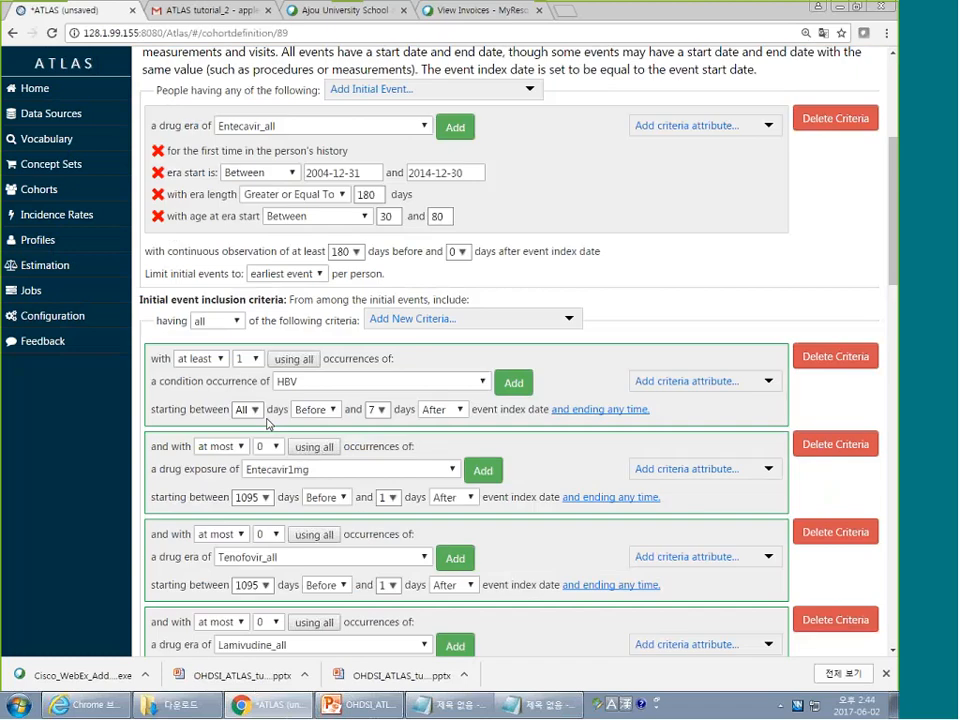
scroll(260, 437, down, 1)
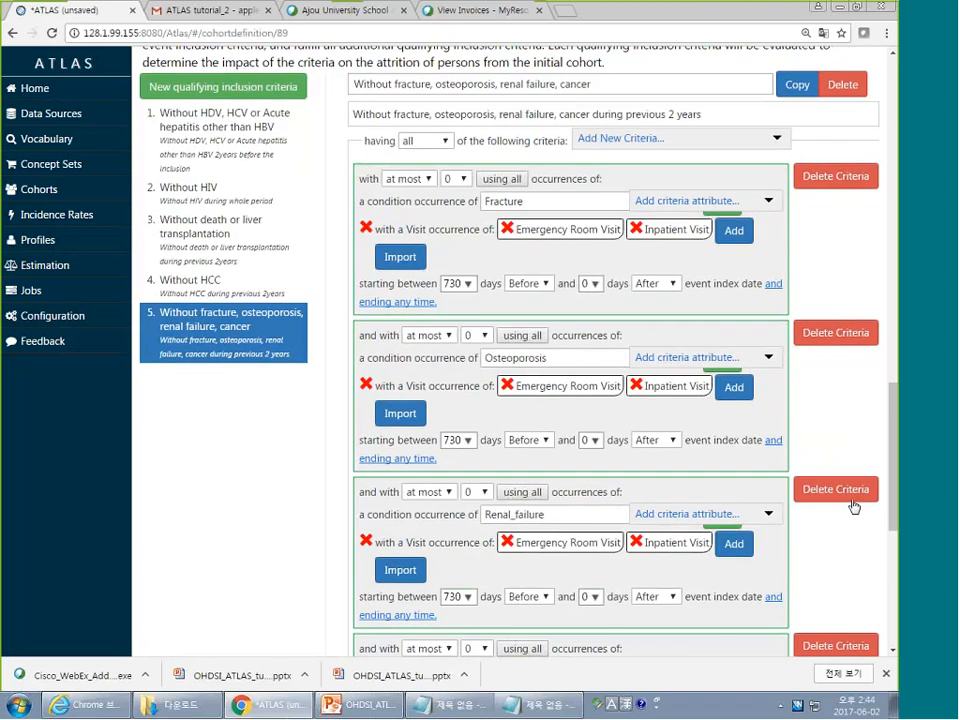
Review the fracture, osteoporosis, renal failure and cancer exclusion criteria and the cohort's NHID inclusion report
scroll(602, 423, down, 3)
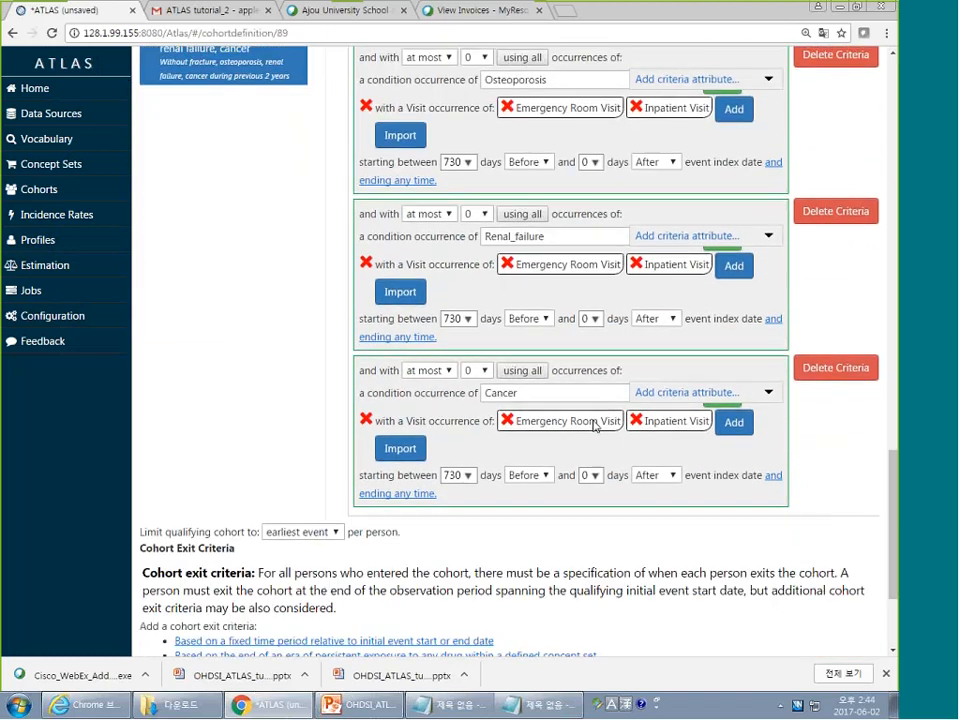
scroll(594, 426, up, 15)
scroll(329, 285, up, 6)
click(250, 155)
click(331, 155)
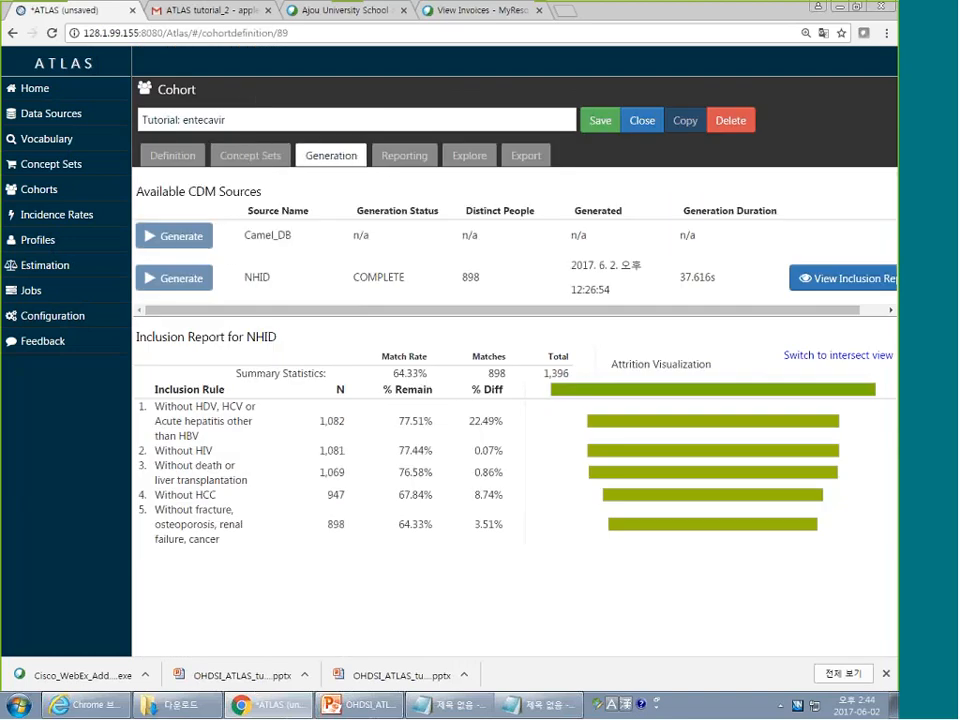
drag(156, 511, 270, 536)
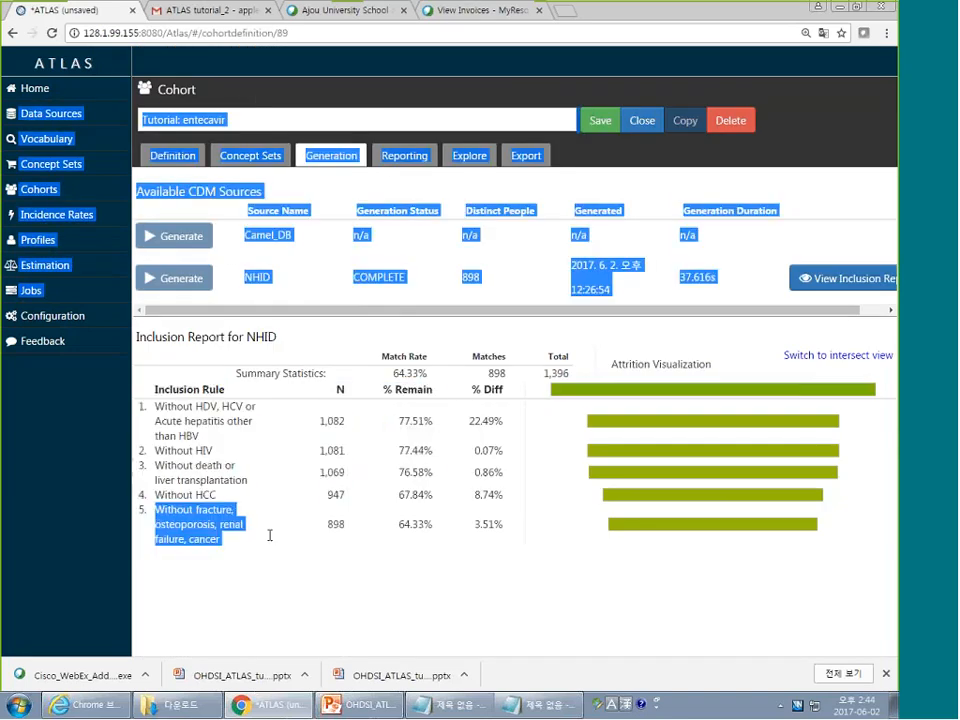
click(323, 548)
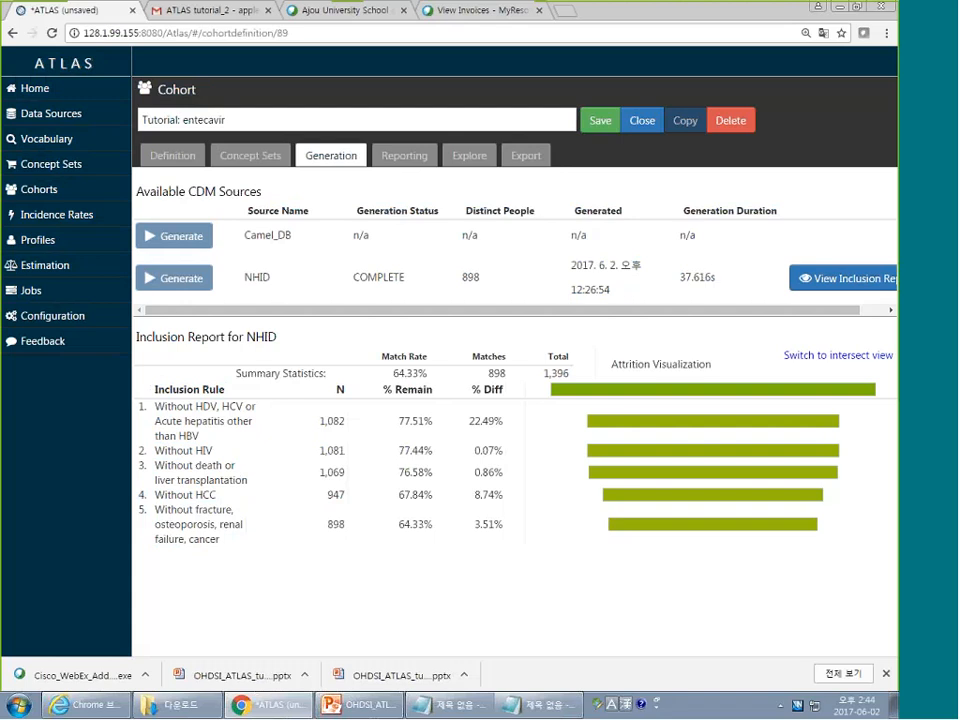
drag(810, 311, 655, 316)
Save the Tutorial: entecavir cohort, check its definition, and generate it on the NHID source
click(591, 120)
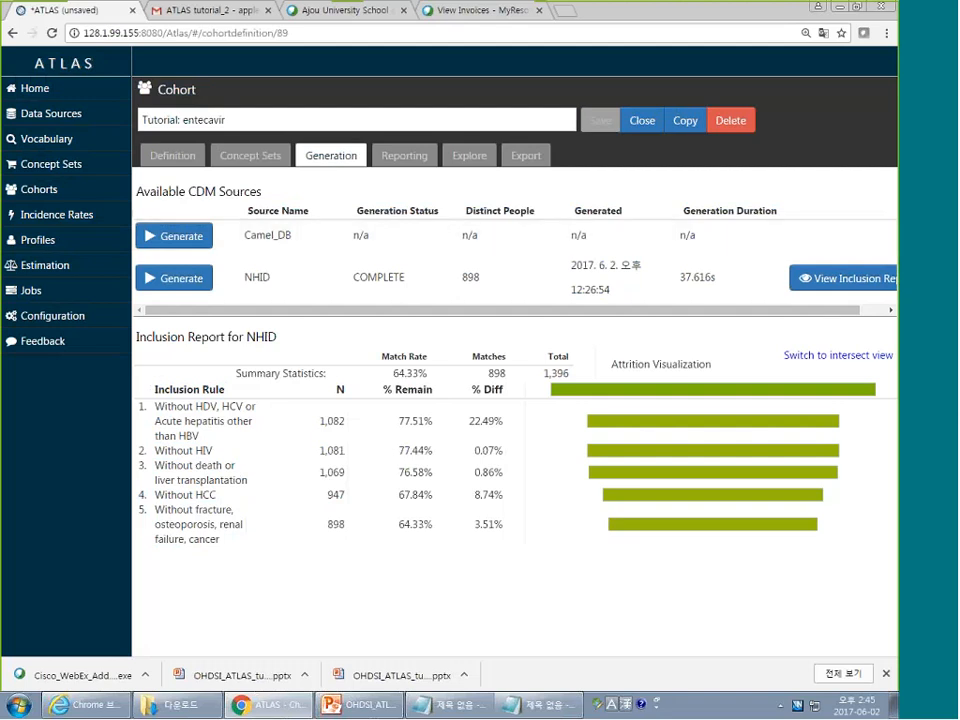
click(173, 156)
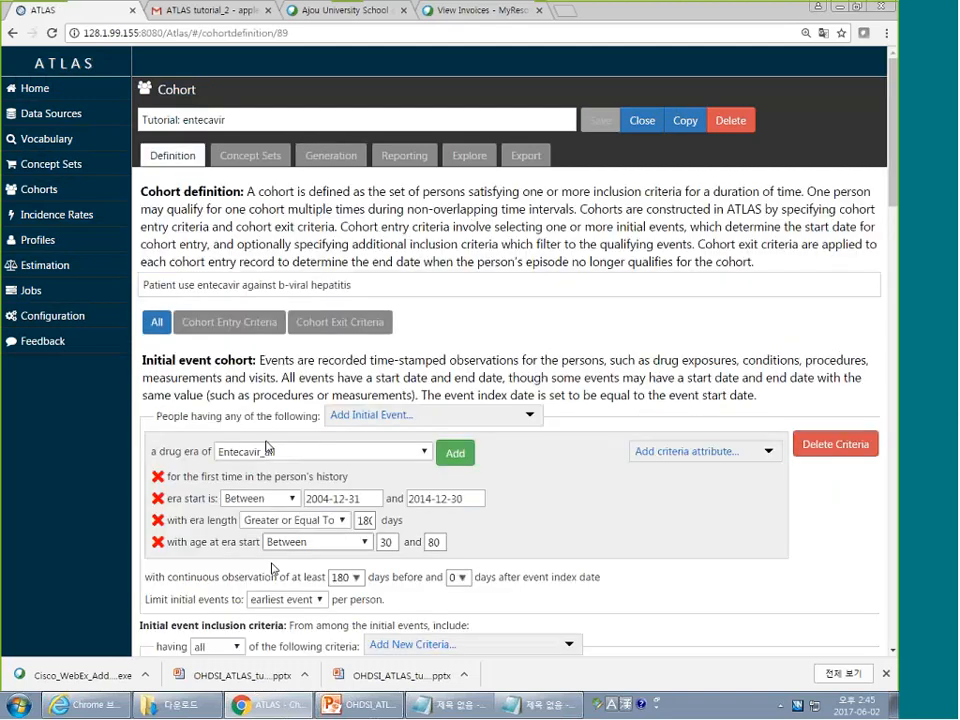
scroll(403, 542, down, 5)
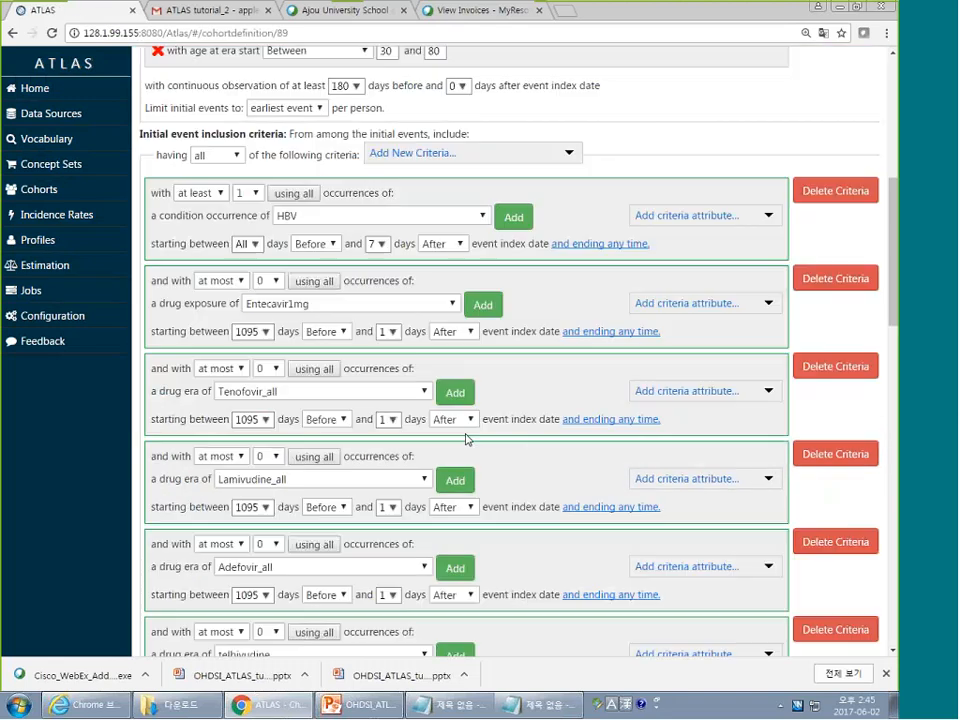
scroll(458, 459, down, 7)
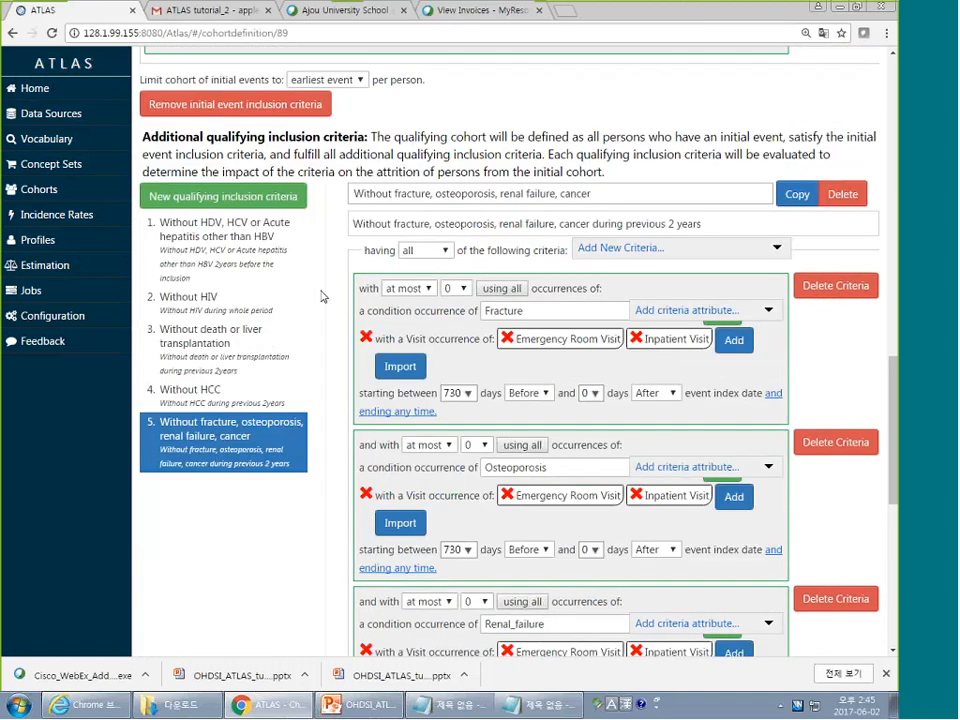
scroll(330, 280, up, 12)
click(331, 156)
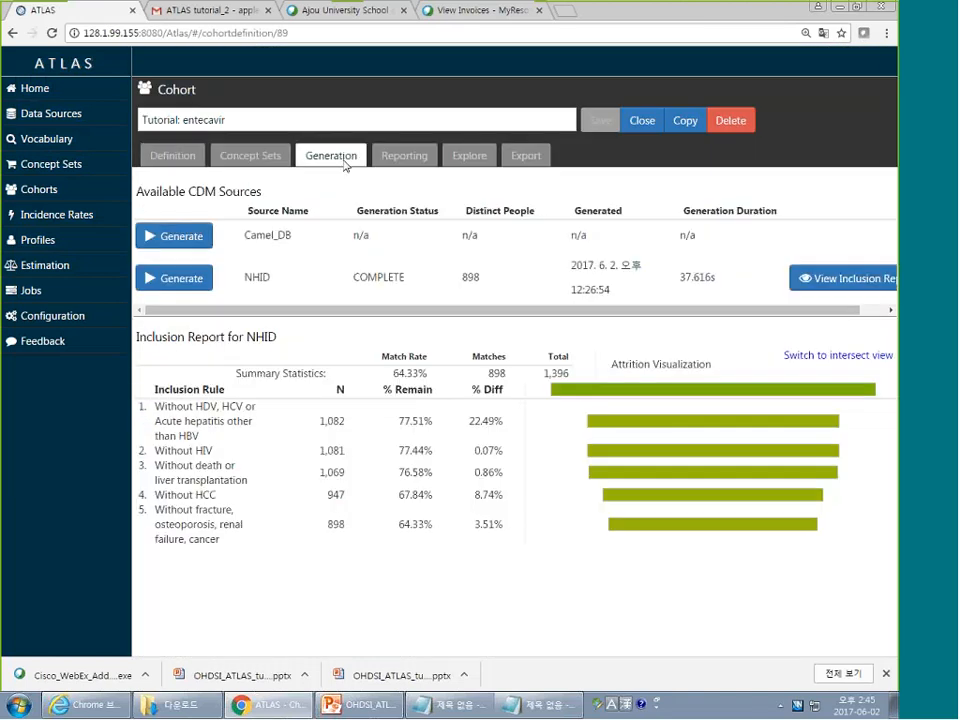
click(180, 278)
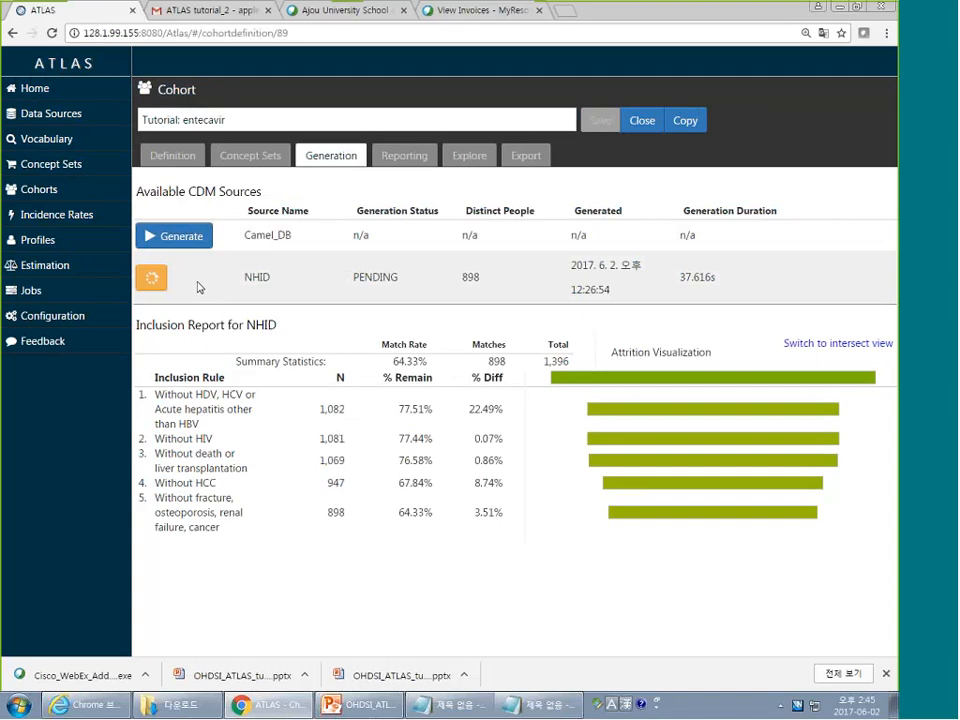
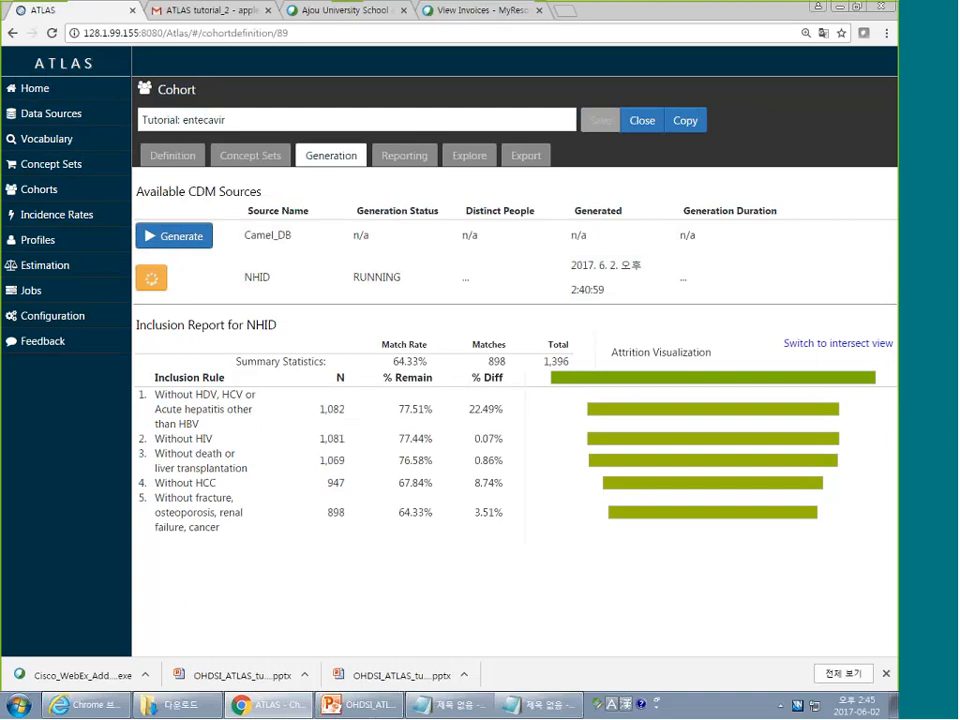
Create a copy of the Tutorial: entecavir cohort from its definition
drag(553, 6, 155, 64)
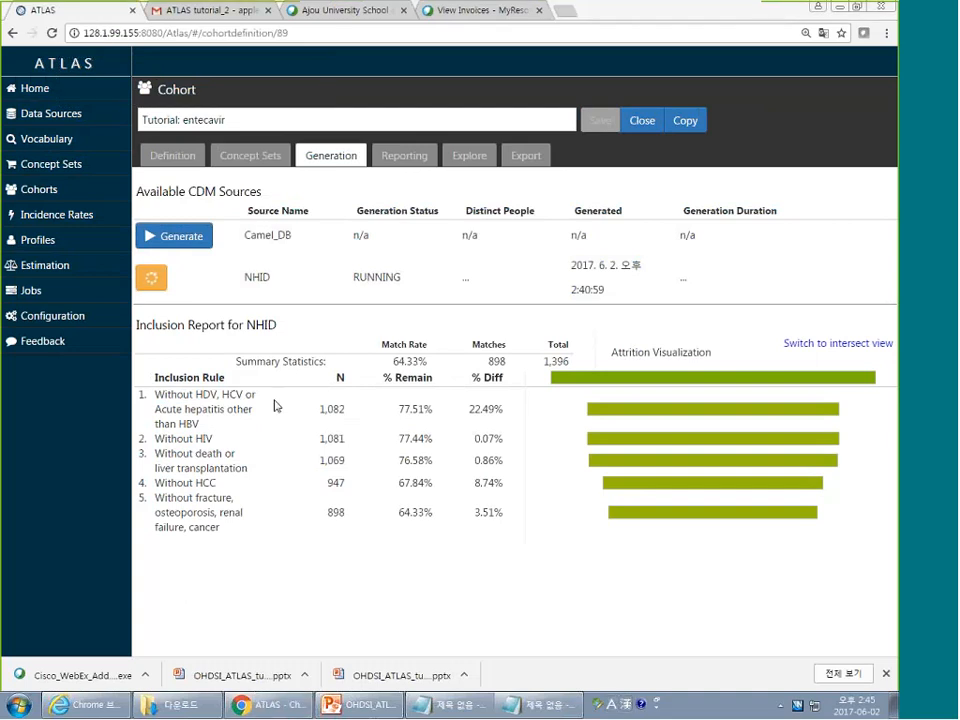
click(173, 156)
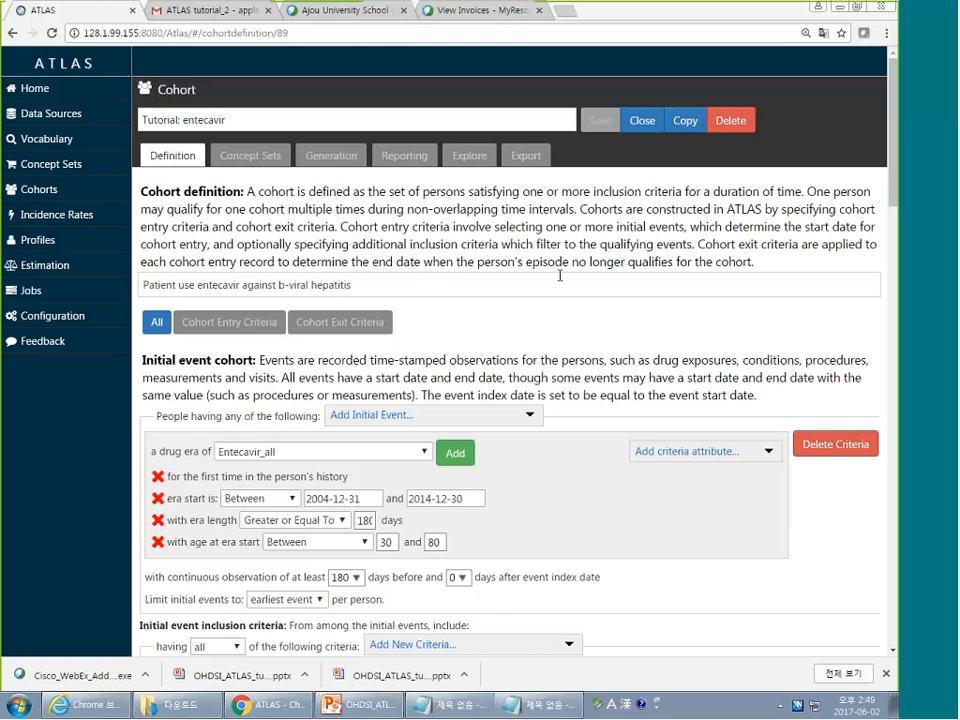
click(685, 122)
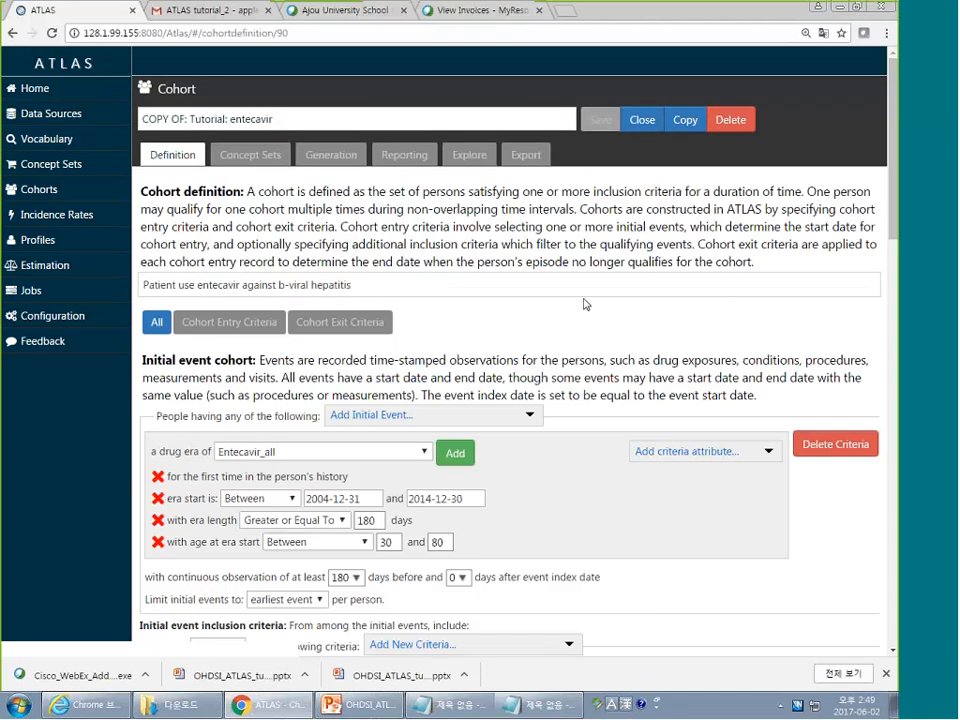
Set the initial event's drug era in the copied cohort to the Tenofovir_all concept set
scroll(582, 304, down, 2)
click(361, 245)
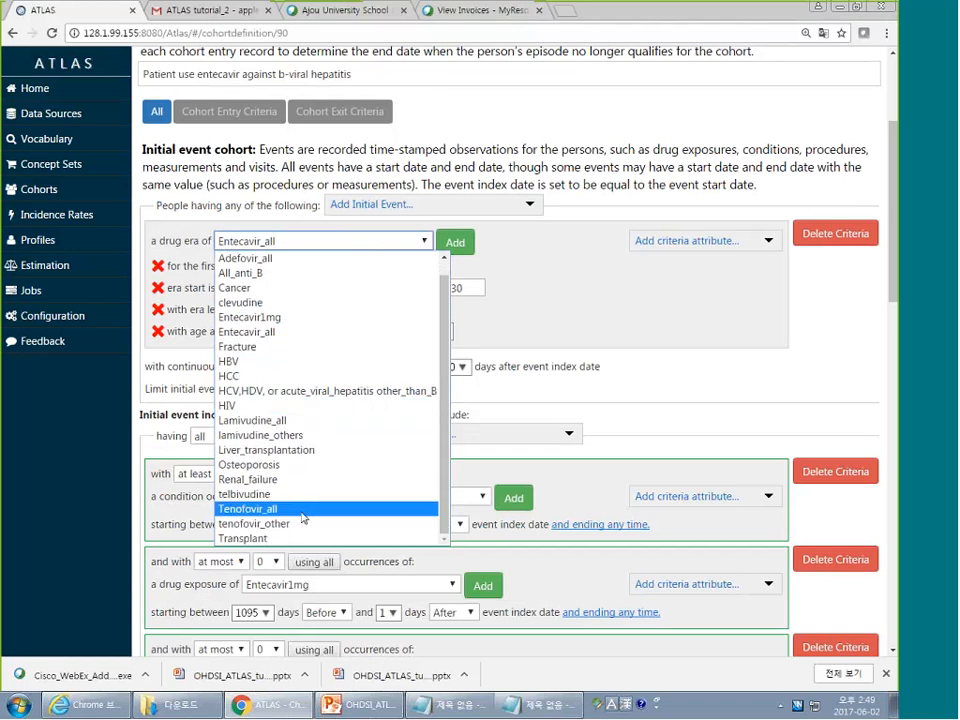
click(313, 508)
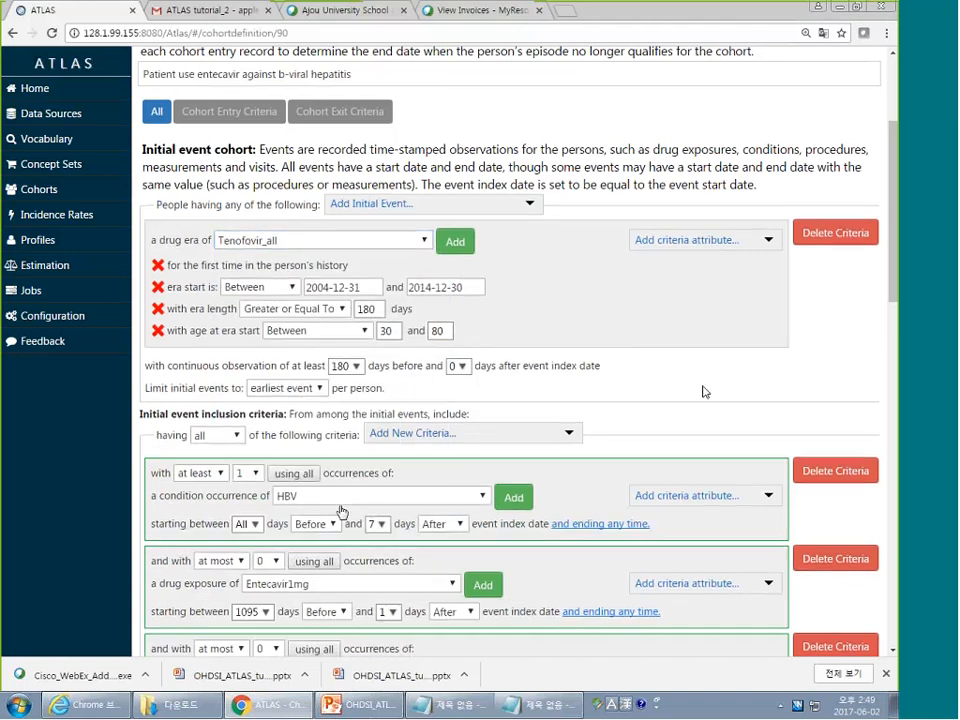
In the initial event inclusion criteria, change the Entecavir1mg drug exposure to tenofovir_other and the Tenofovir_all drug era to Entecavir_all
scroll(339, 514, down, 3)
click(325, 238)
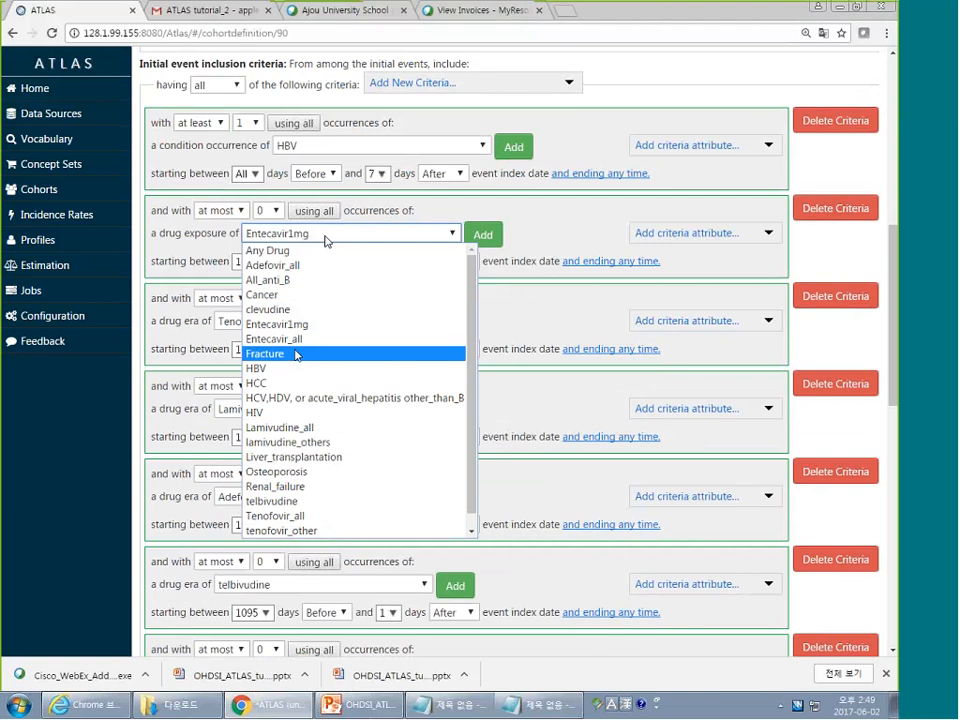
scroll(325, 283, down, 1)
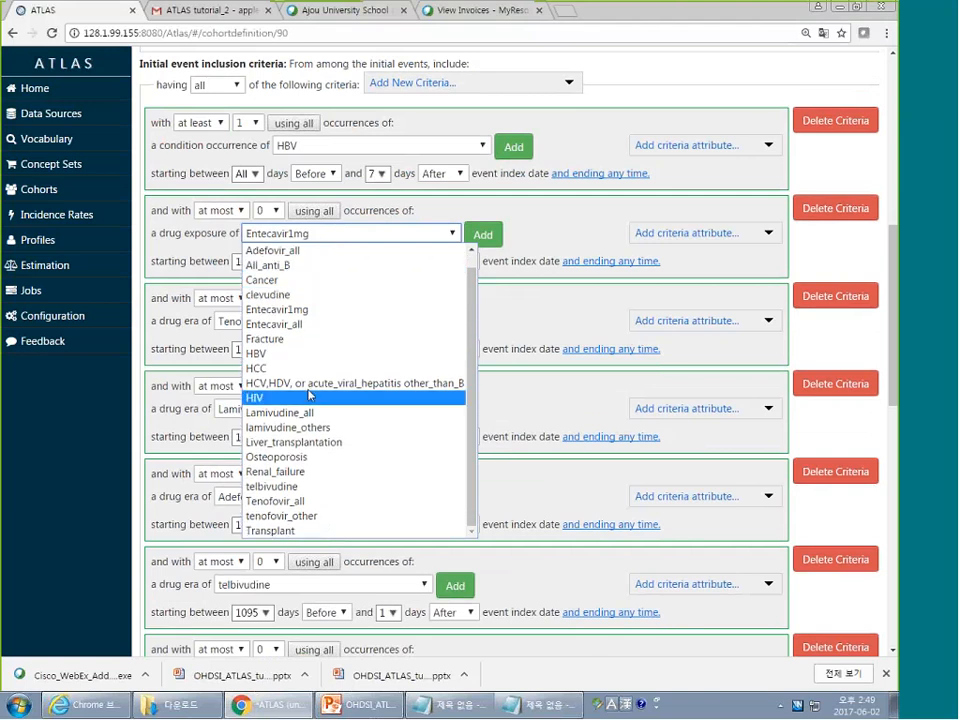
click(313, 516)
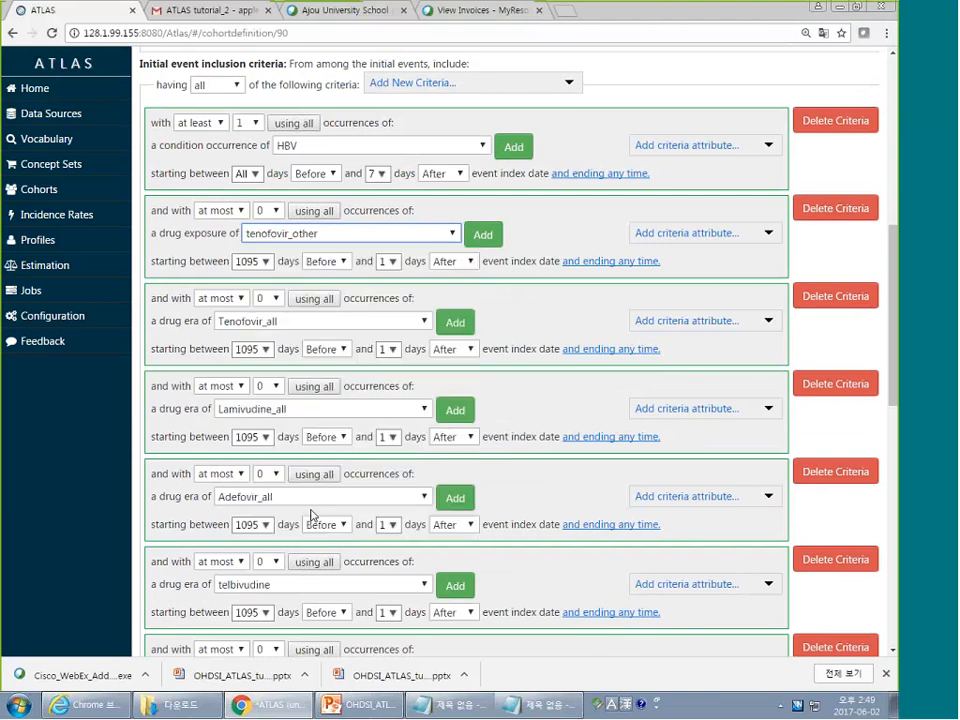
click(325, 322)
click(307, 423)
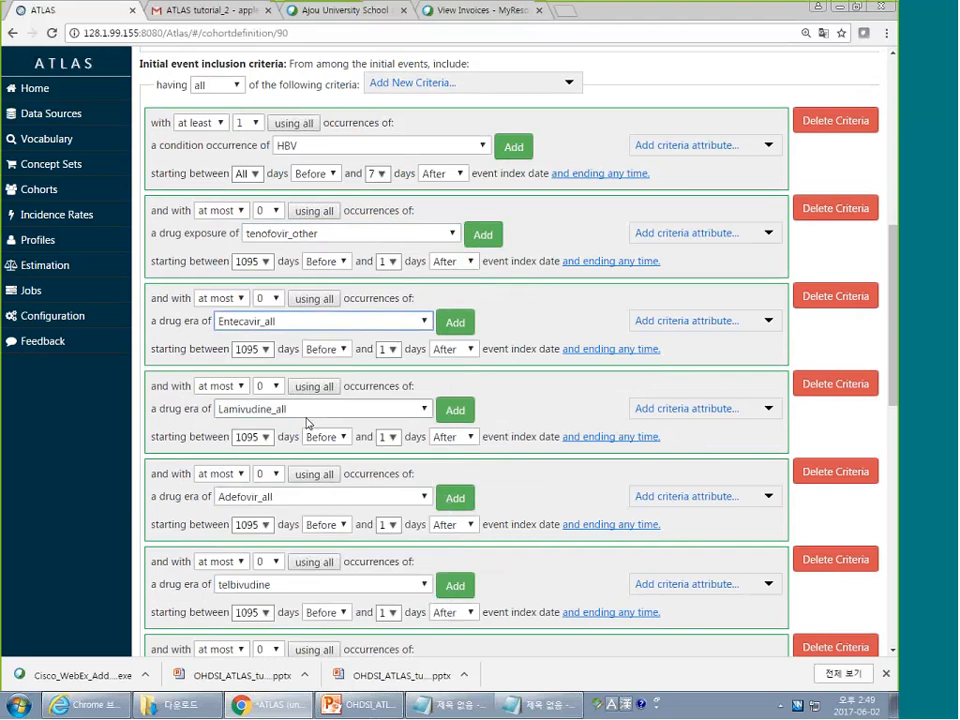
Replace "entecavir" with "tenofovir" in the copied cohort's description
scroll(717, 355, up, 5)
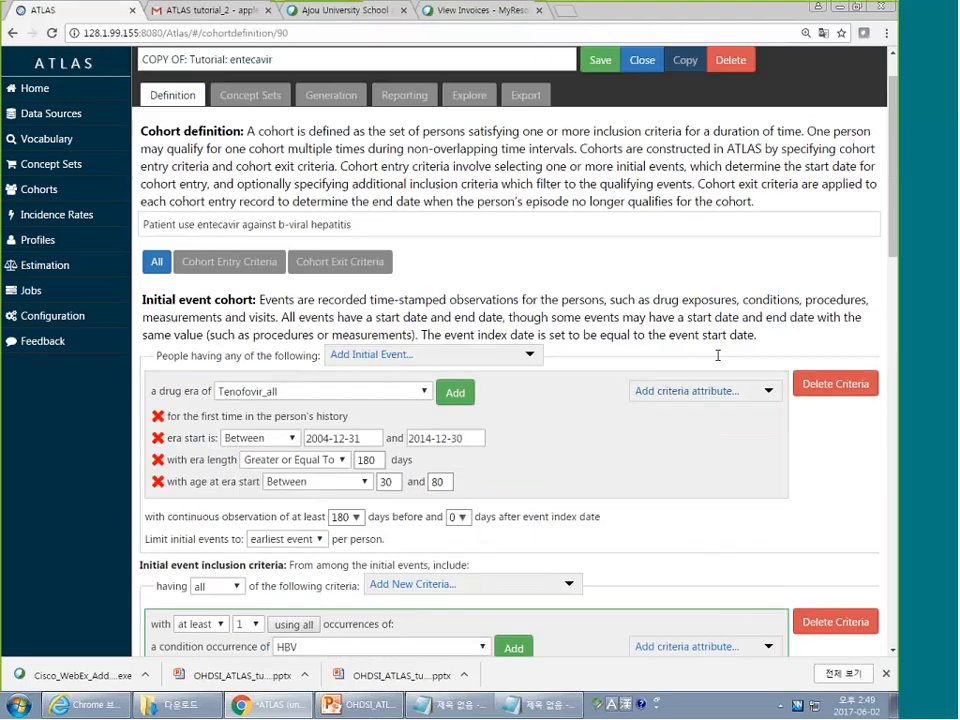
scroll(717, 355, up, 1)
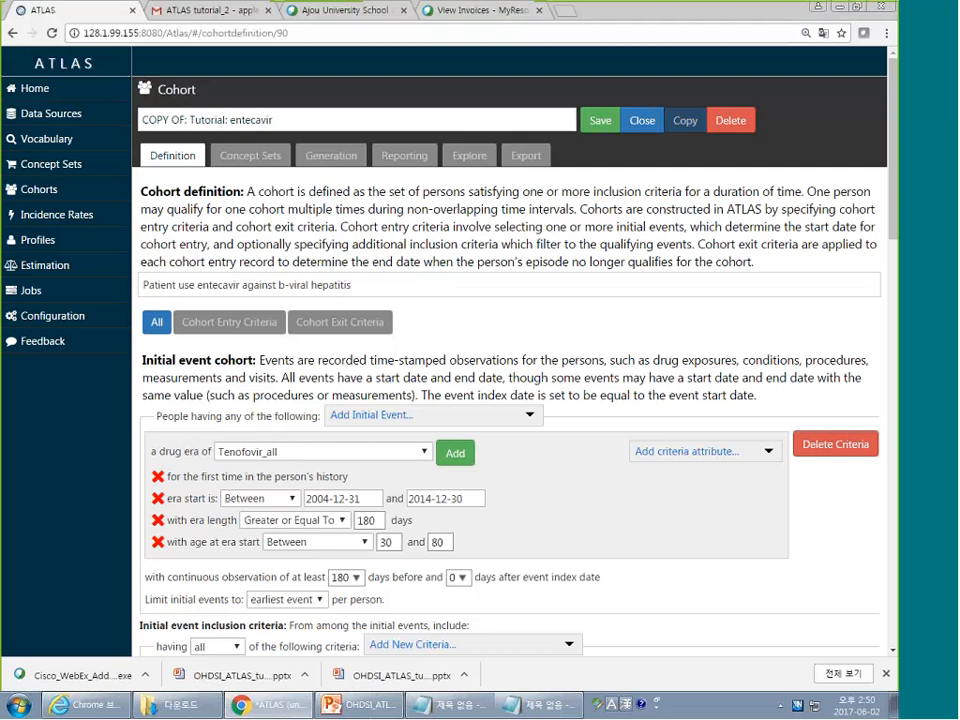
double_click(231, 285)
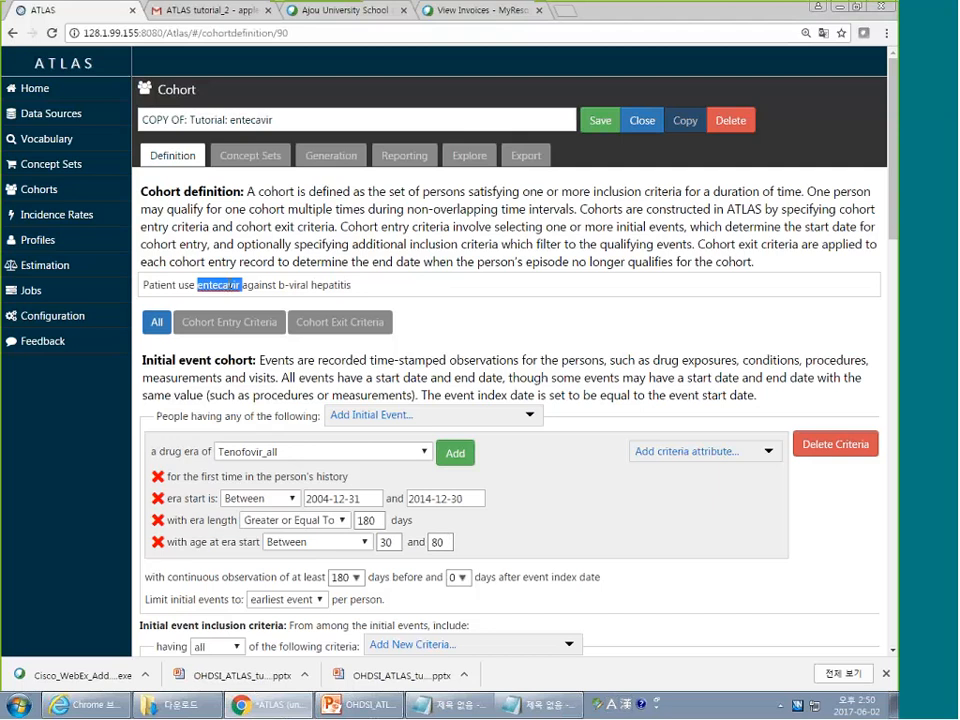
key(ctrl+v)
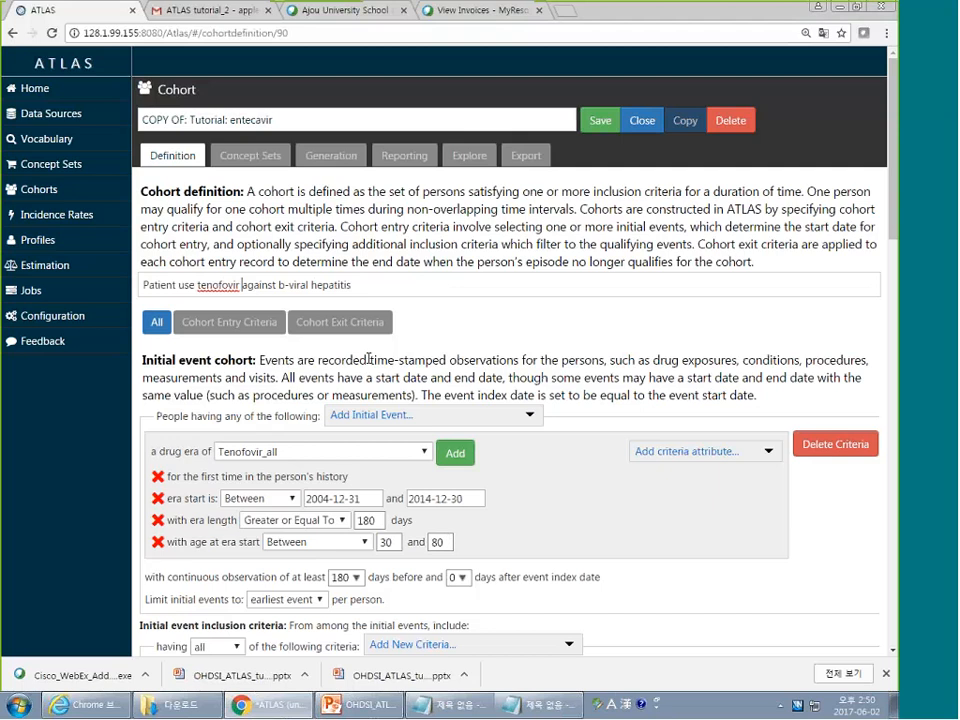
Look over the copied cohort's remaining criteria and close it without saving the changes
scroll(549, 472, down, 2)
scroll(555, 468, down, 10)
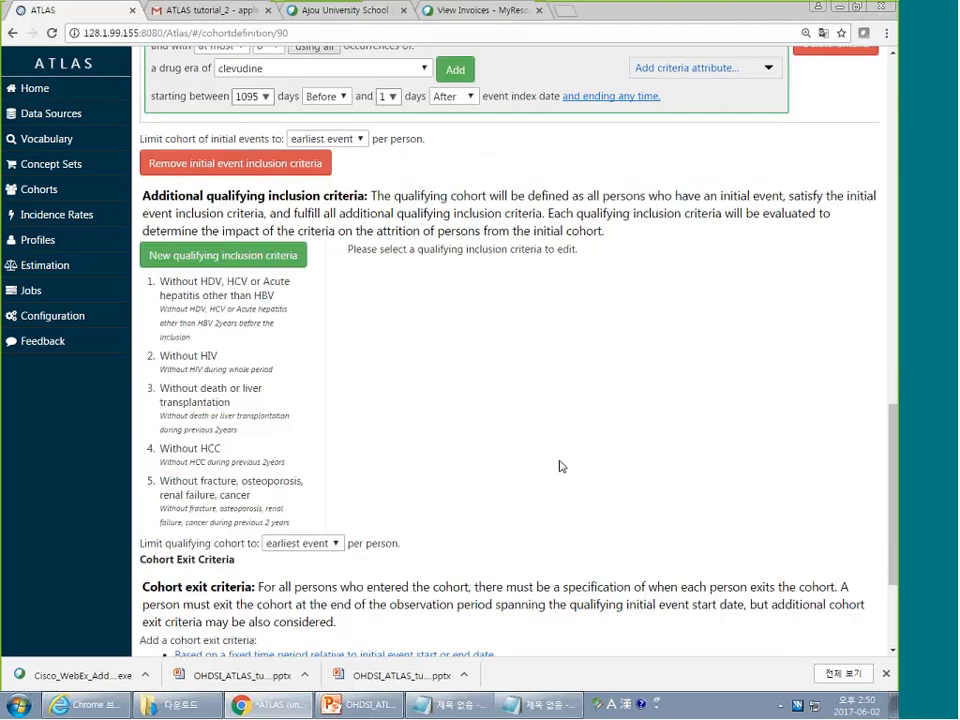
scroll(600, 463, down, 2)
scroll(600, 462, up, 14)
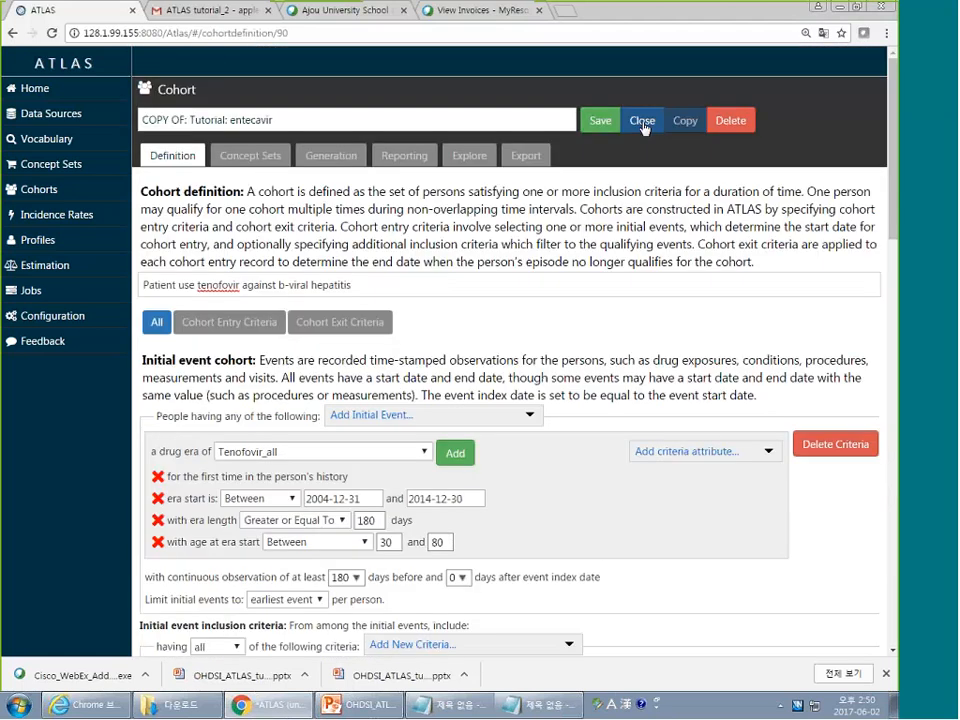
click(643, 122)
click(512, 137)
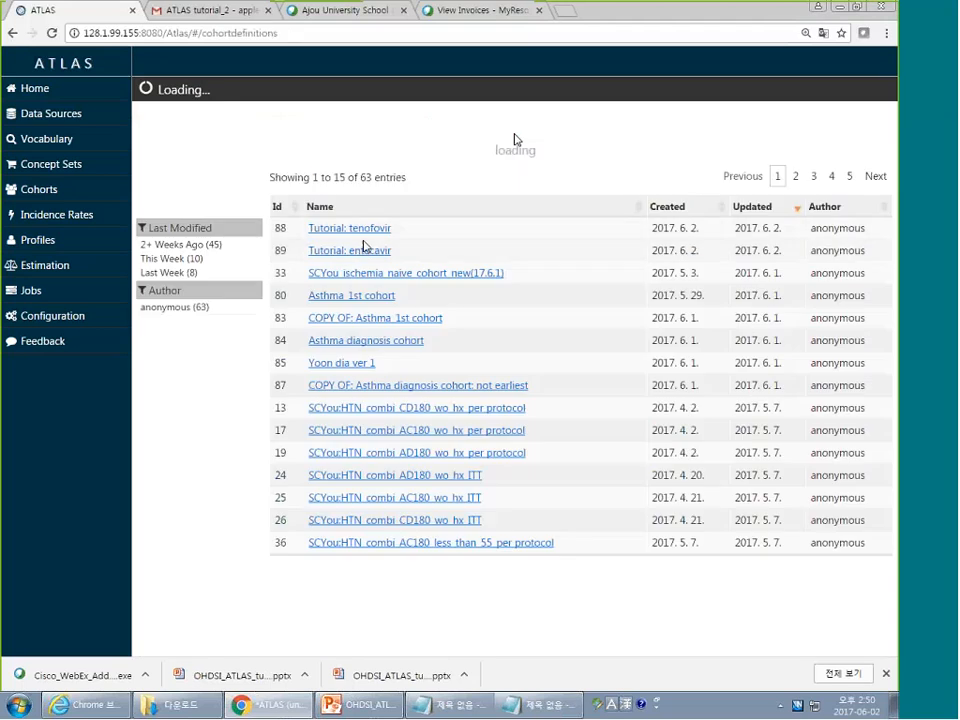
Open the Tutorial: tenofovir cohort and display its NHID inclusion report in the attrition view
click(380, 234)
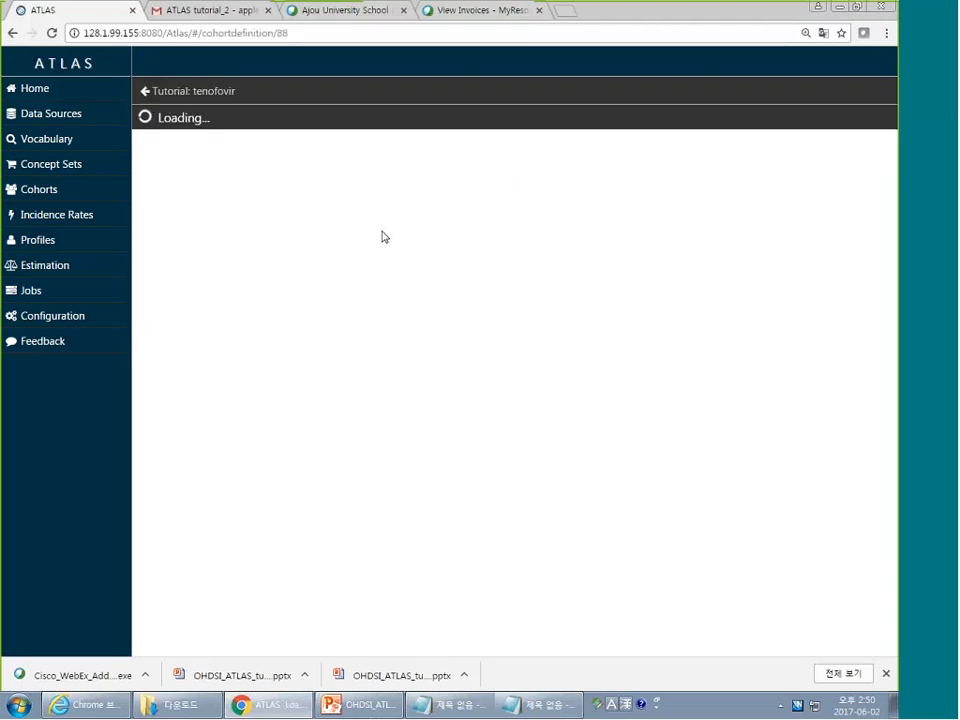
click(345, 157)
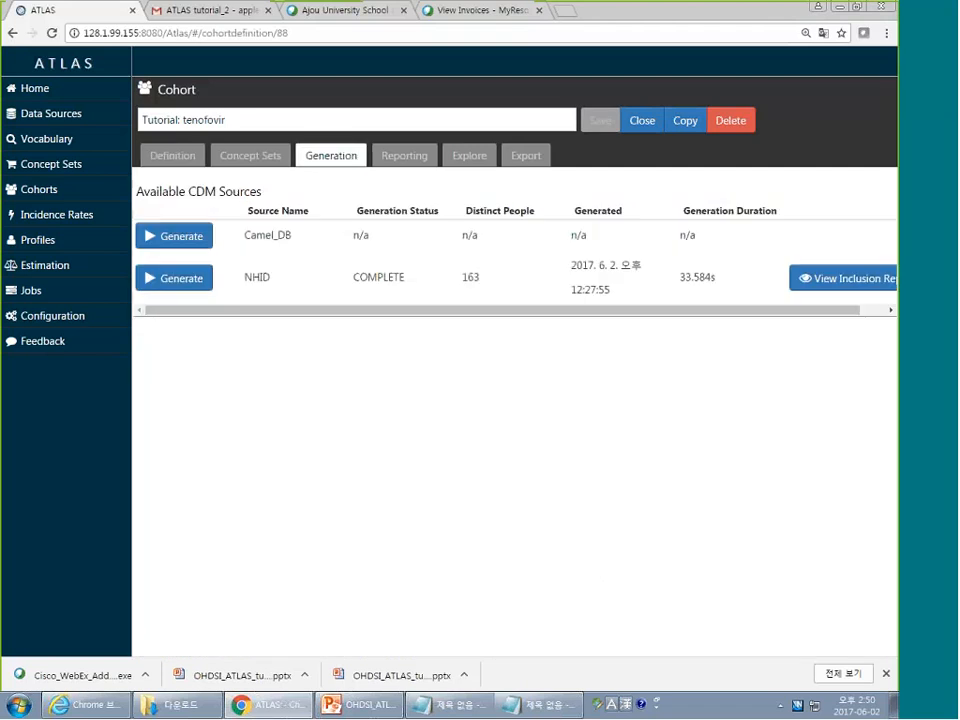
click(838, 279)
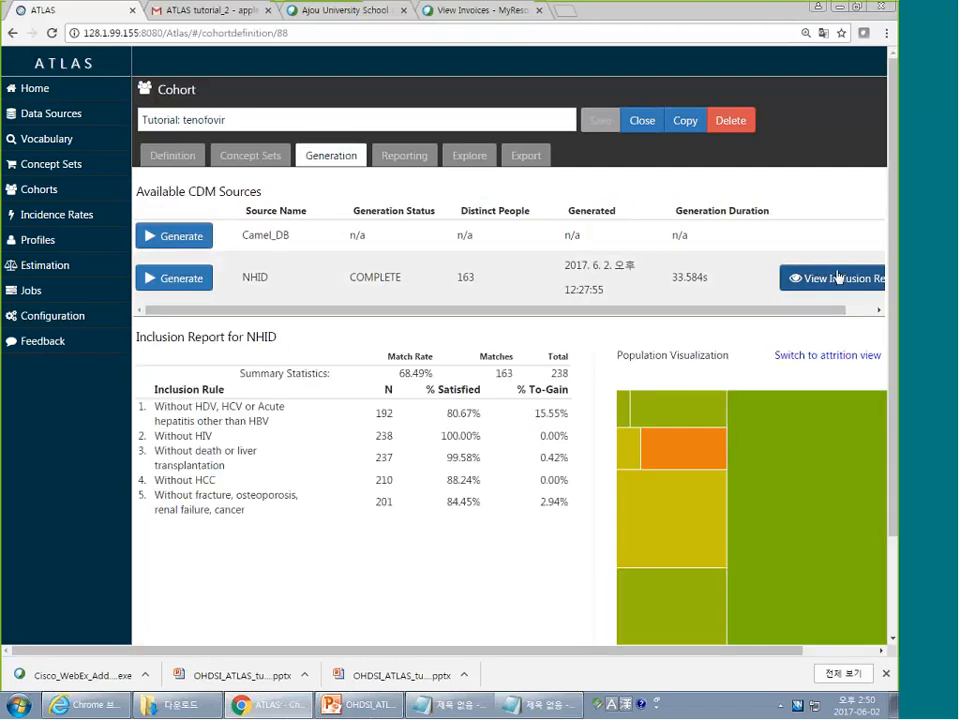
double_click(468, 279)
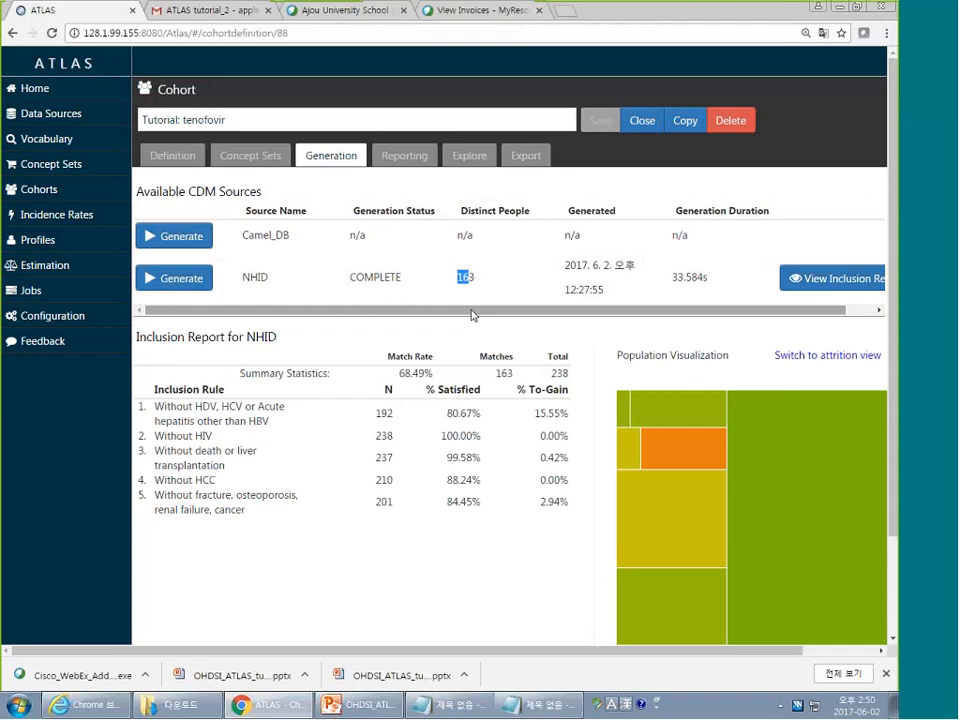
click(487, 295)
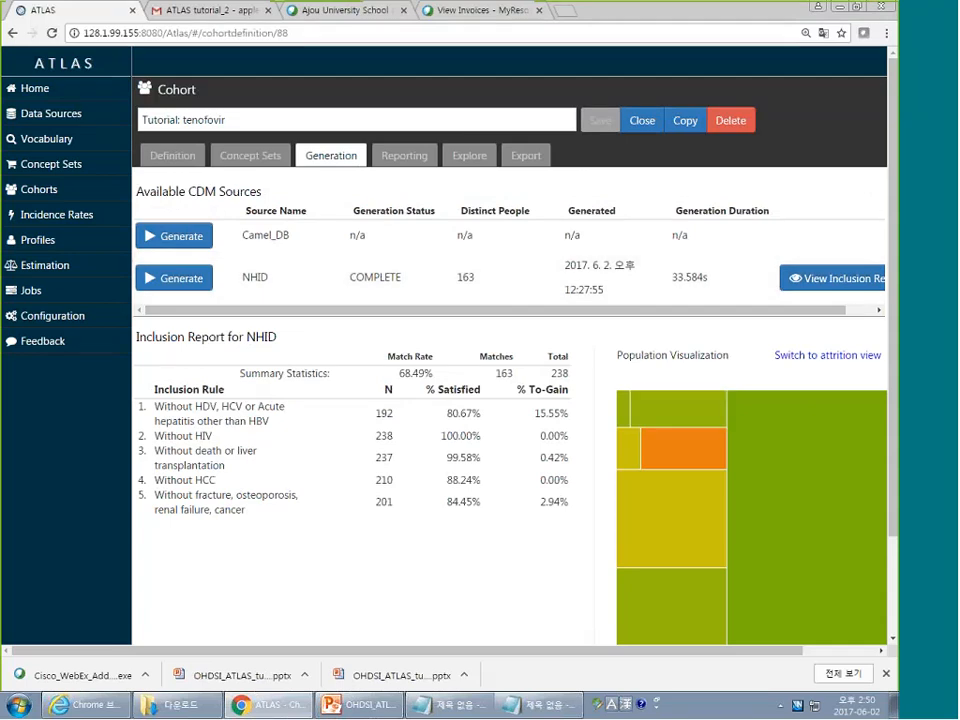
click(808, 356)
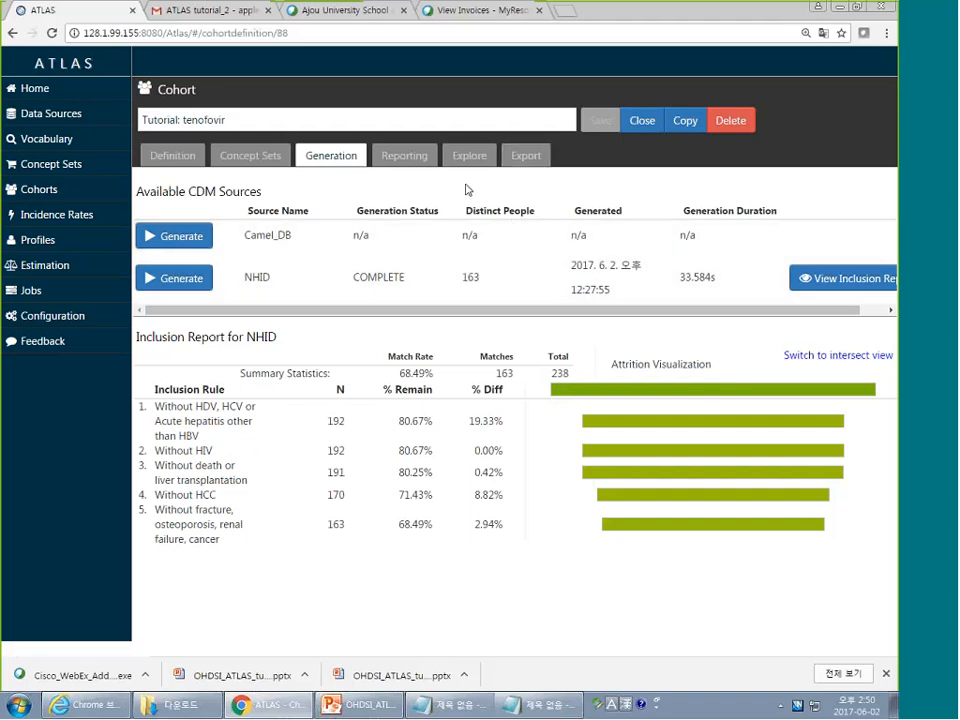
Review the tenofovir cohort's definition, from the initial event through the inclusion criteria
click(173, 156)
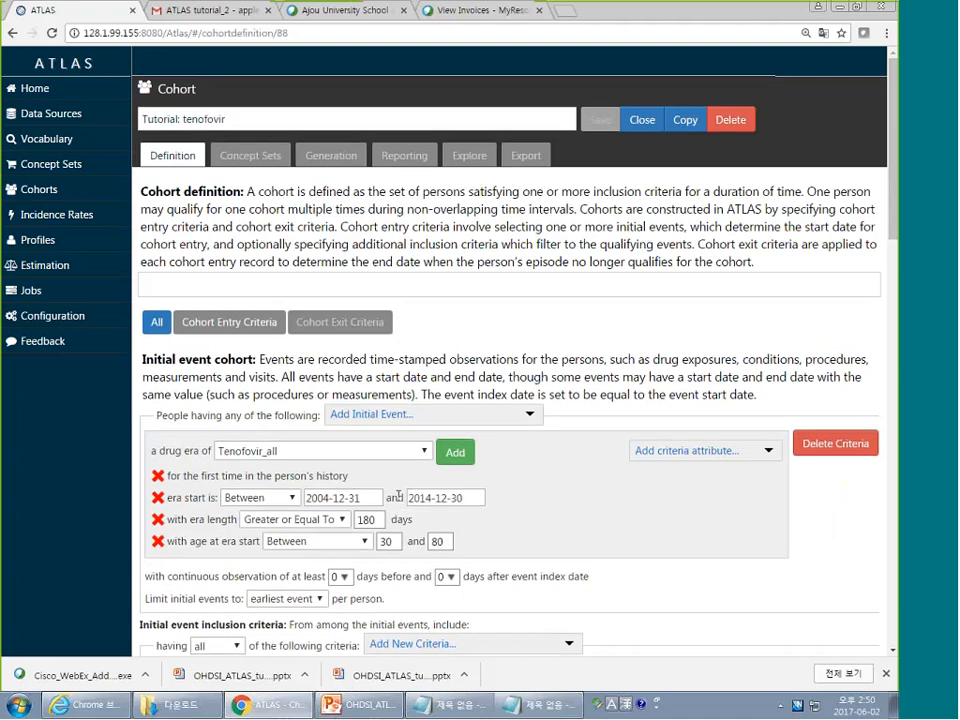
scroll(399, 468, down, 8)
scroll(399, 468, down, 4)
scroll(428, 207, up, 12)
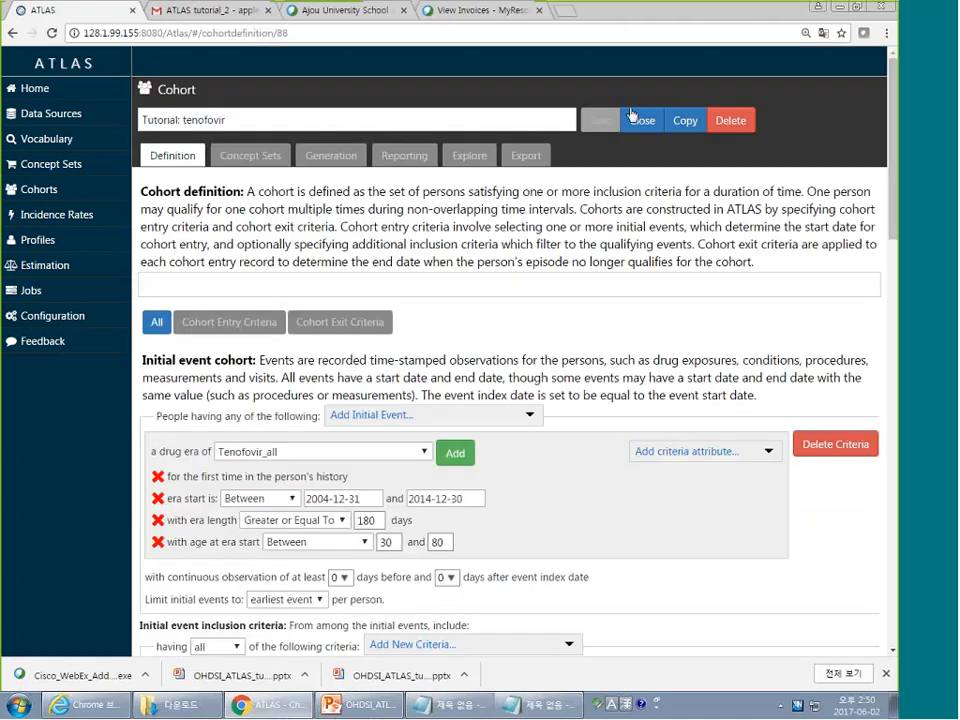
Close the tenofovir cohort, open Tutorial: entecavir and review the initial event criteria in its exported text view
click(634, 118)
click(365, 252)
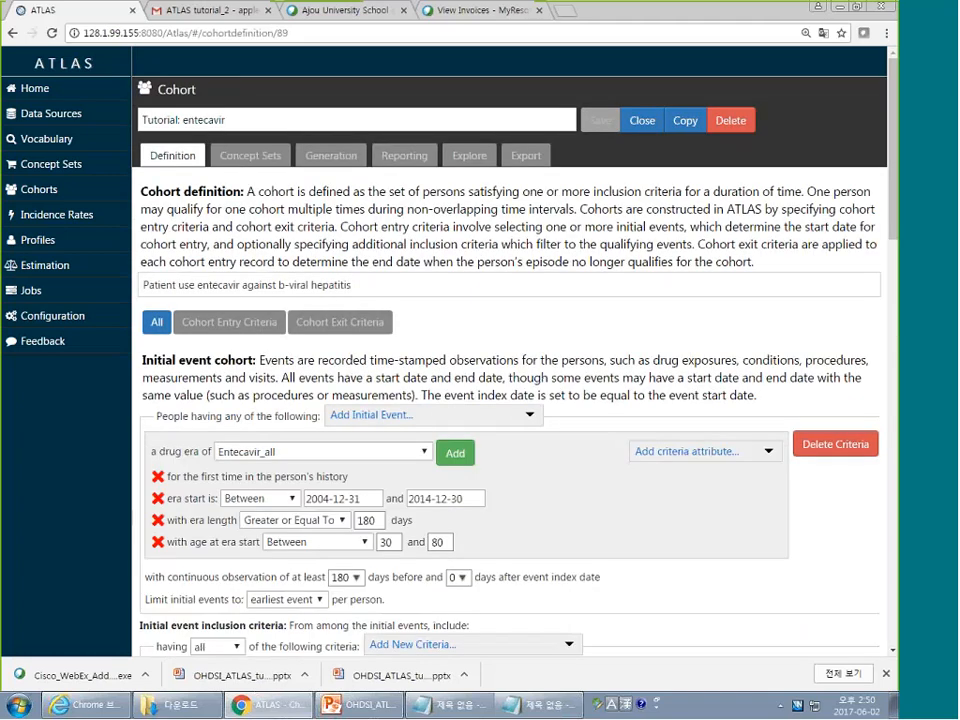
click(545, 160)
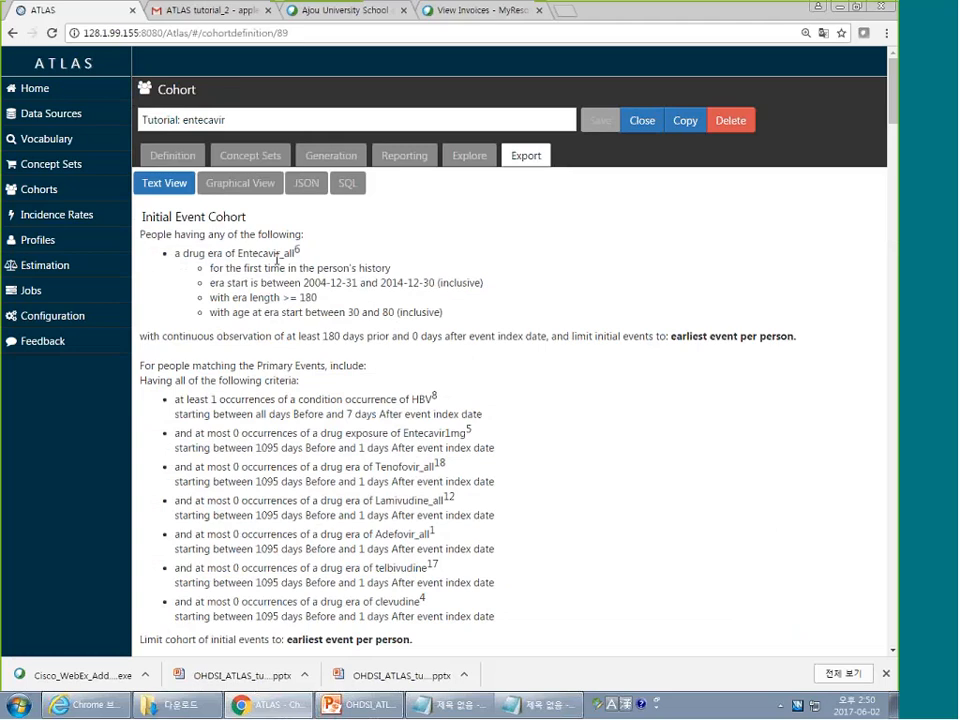
scroll(553, 482, down, 3)
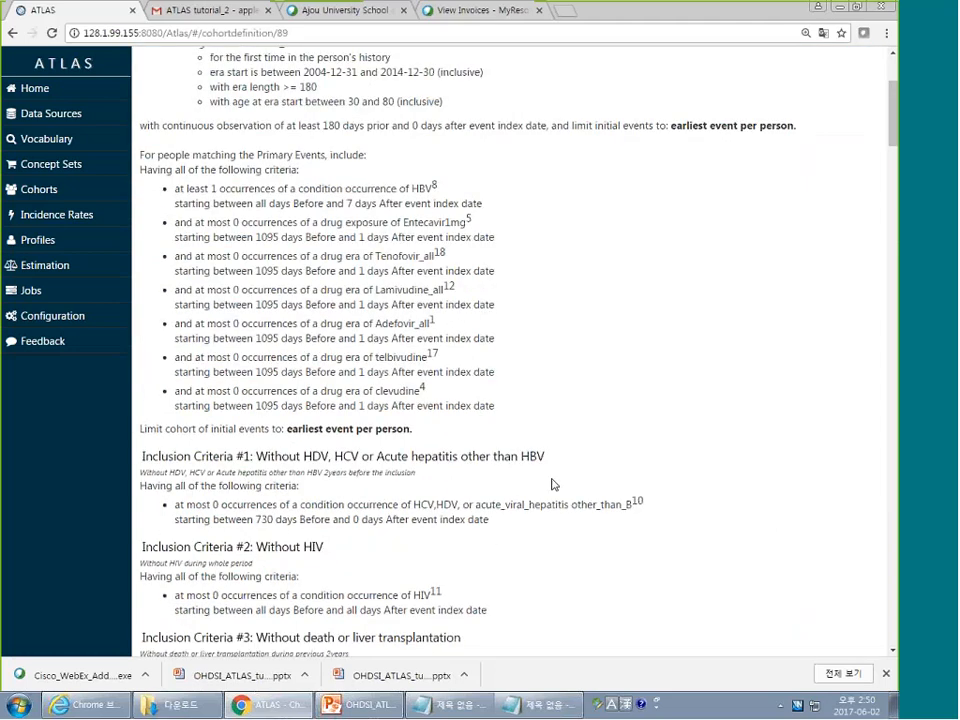
scroll(553, 482, up, 3)
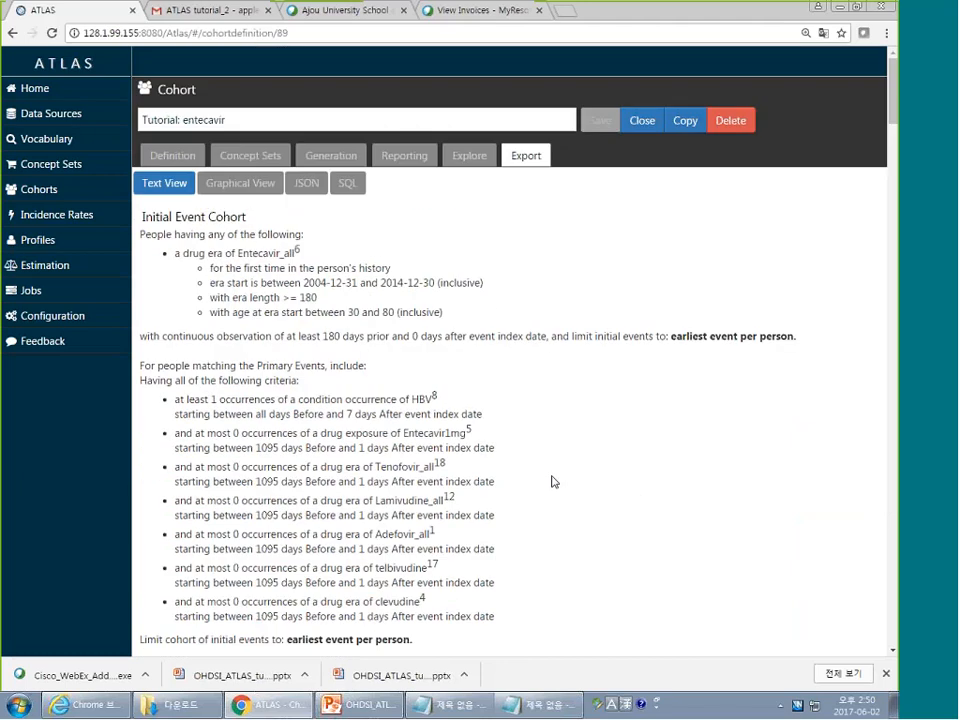
drag(175, 253, 141, 236)
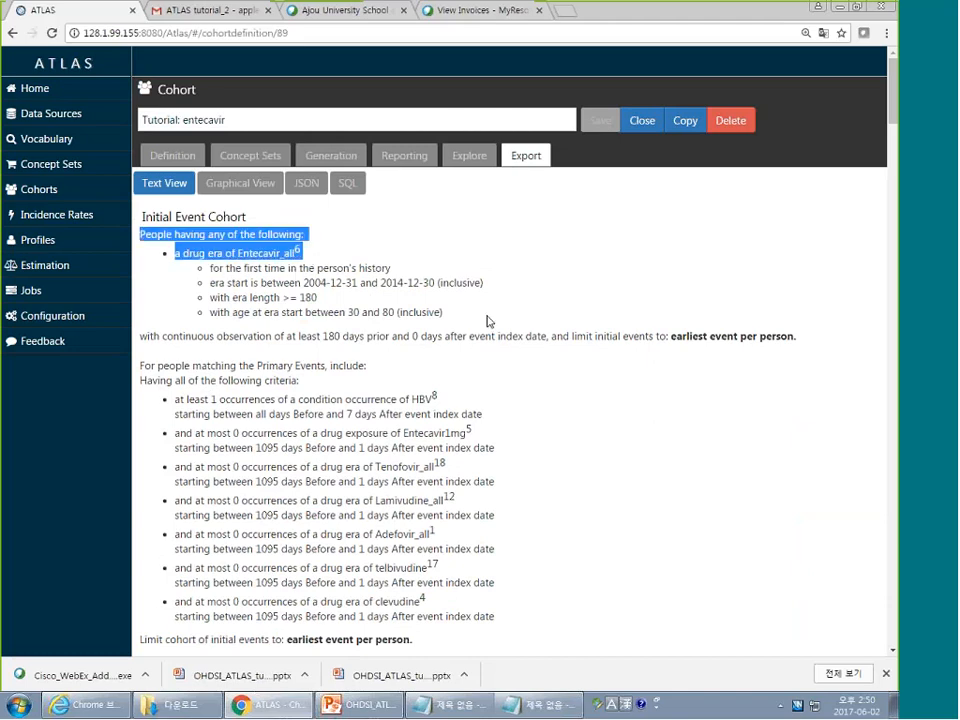
drag(446, 314, 166, 236)
click(166, 236)
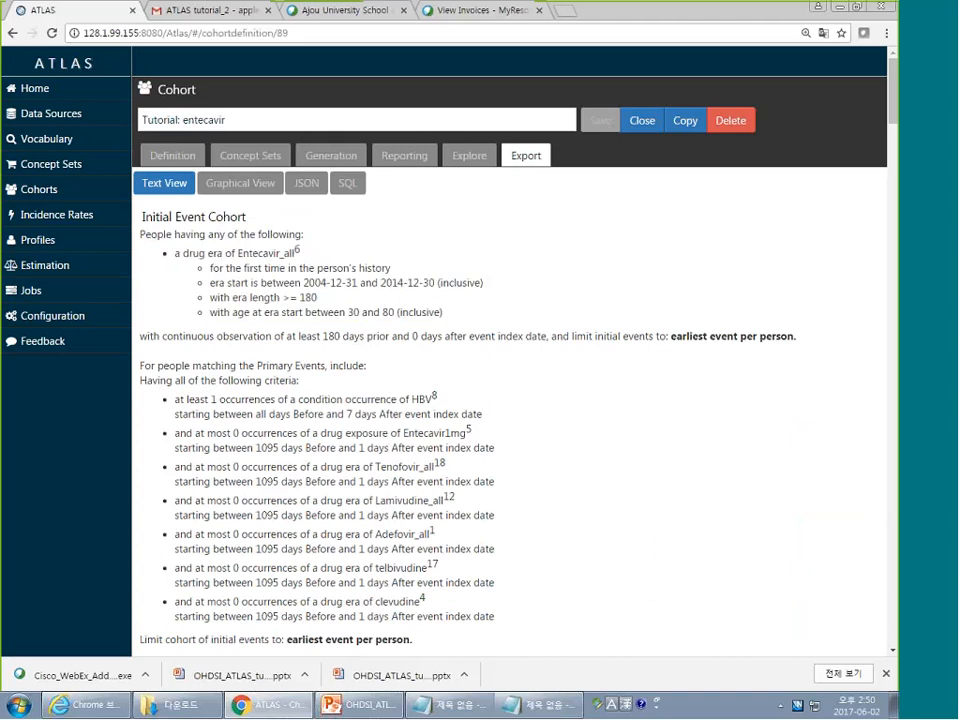
Read the entecavir cohort's inclusion criteria and the appended concept set definitions in the text export
scroll(641, 362, down, 5)
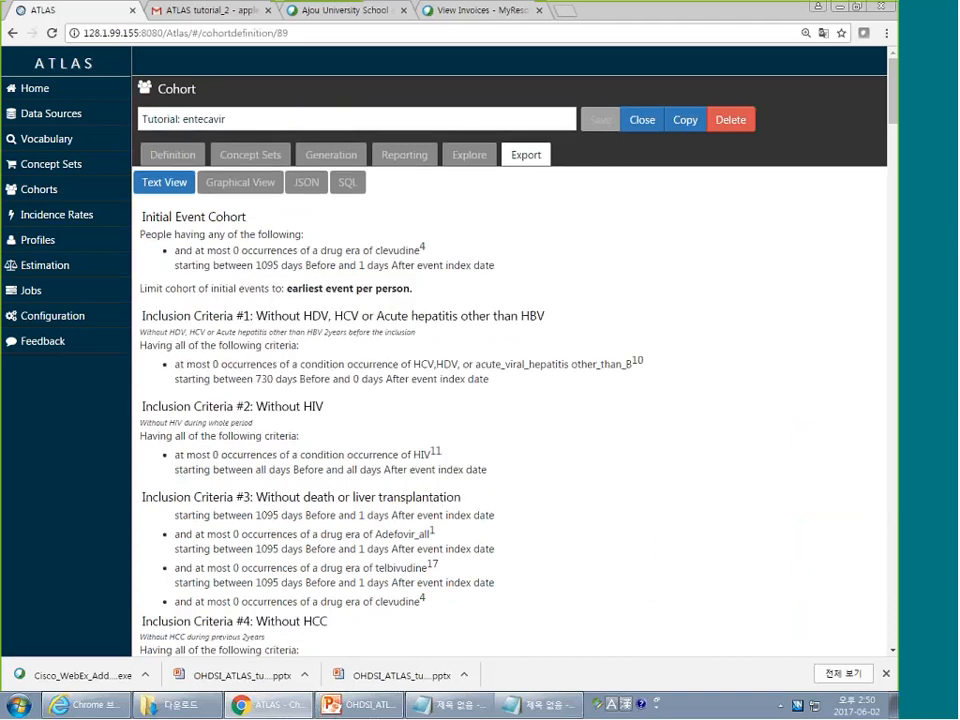
scroll(366, 368, down, 3)
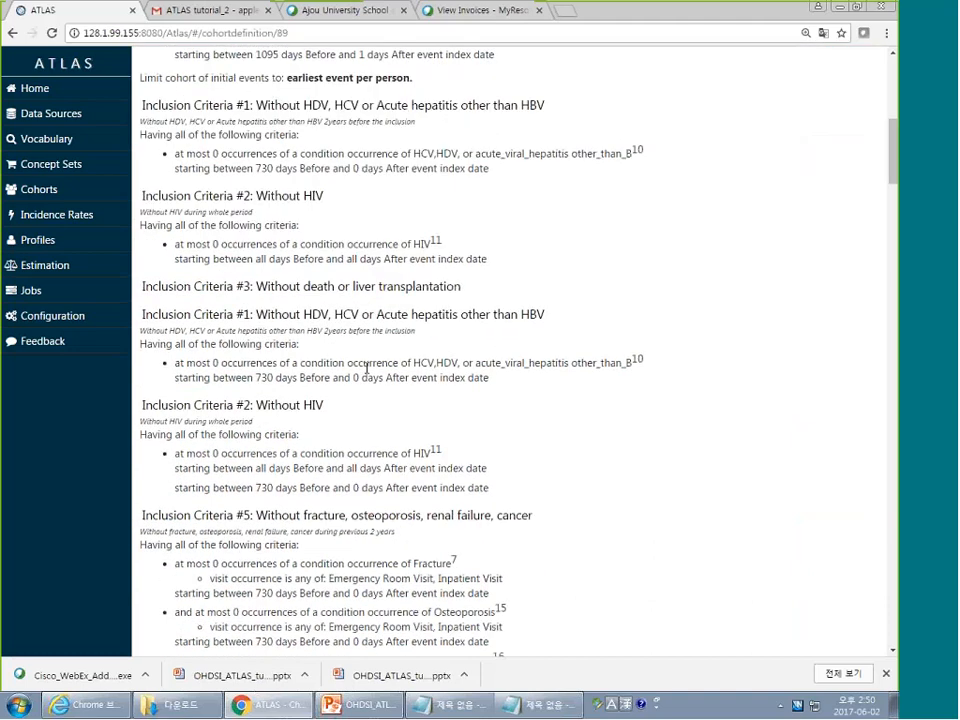
drag(140, 302, 364, 327)
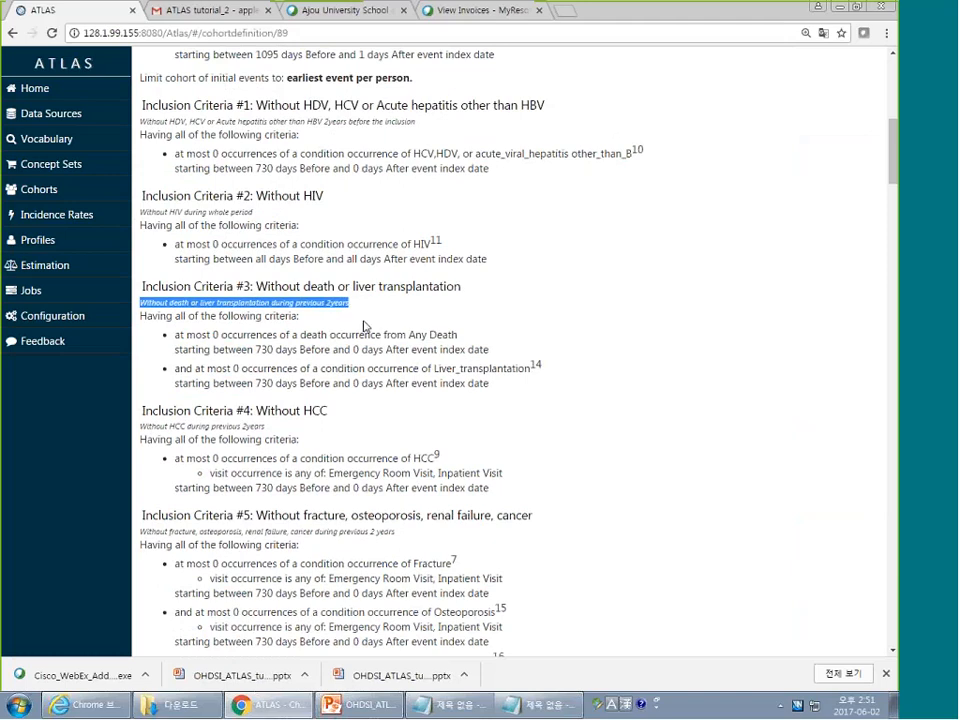
scroll(364, 326, down, 7)
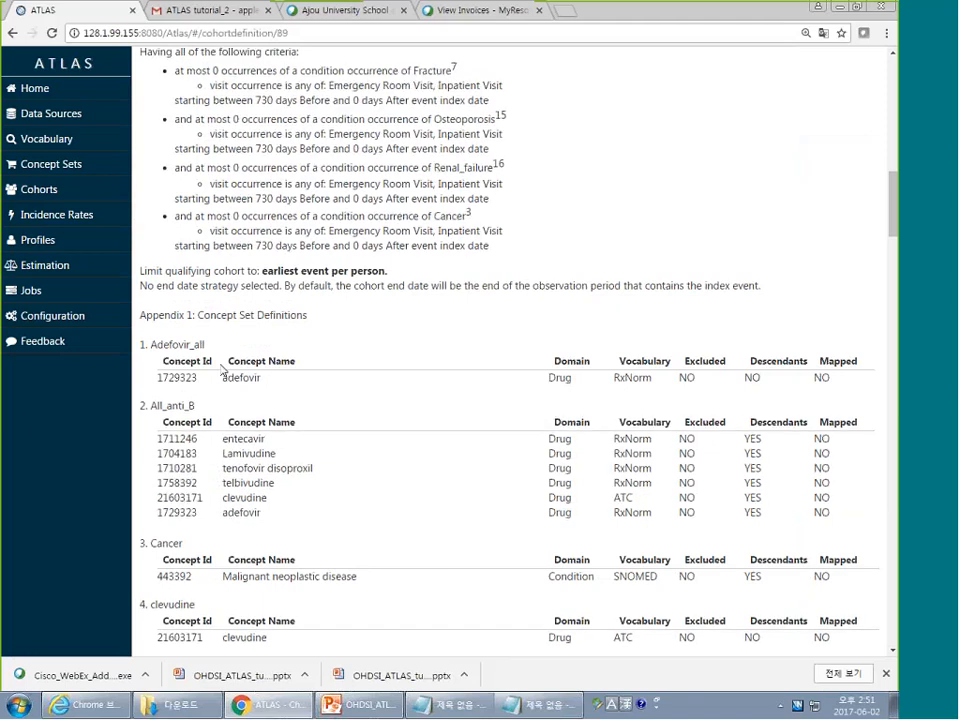
scroll(222, 372, down, 20)
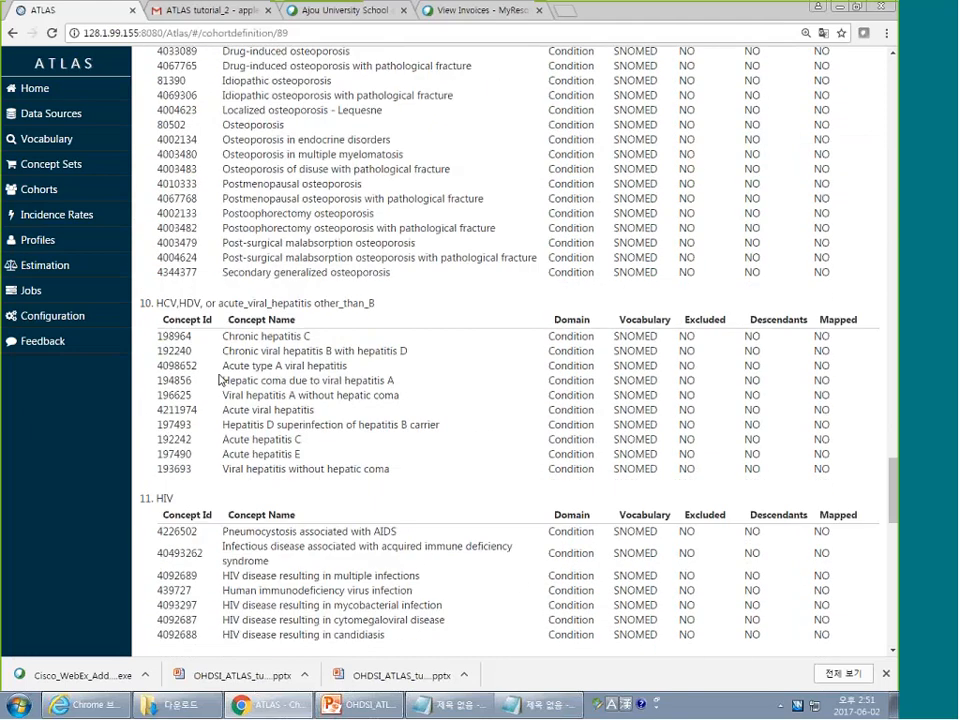
scroll(219, 380, down, 12)
scroll(555, 221, up, 20)
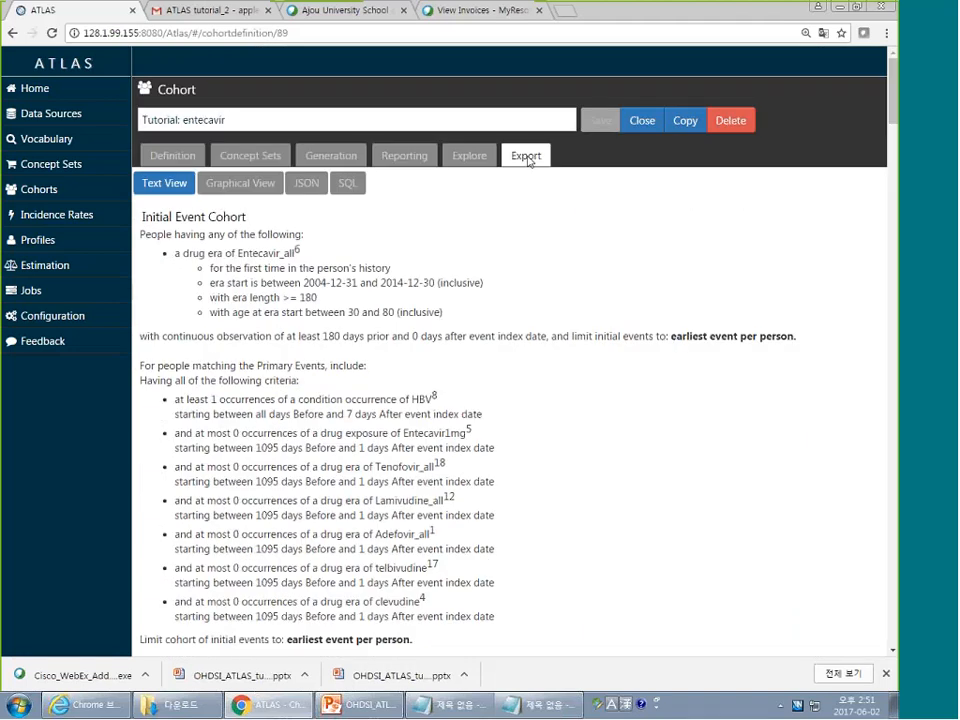
View the entecavir cohort's export as a graphical view and as JSON
click(266, 186)
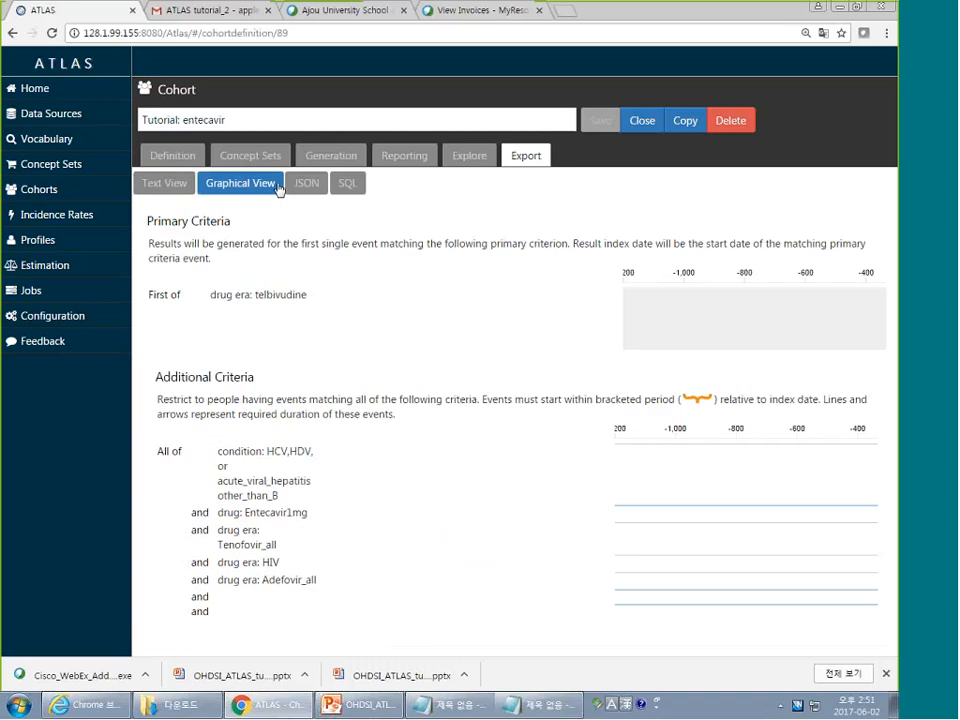
mouse_move(384, 309)
click(306, 183)
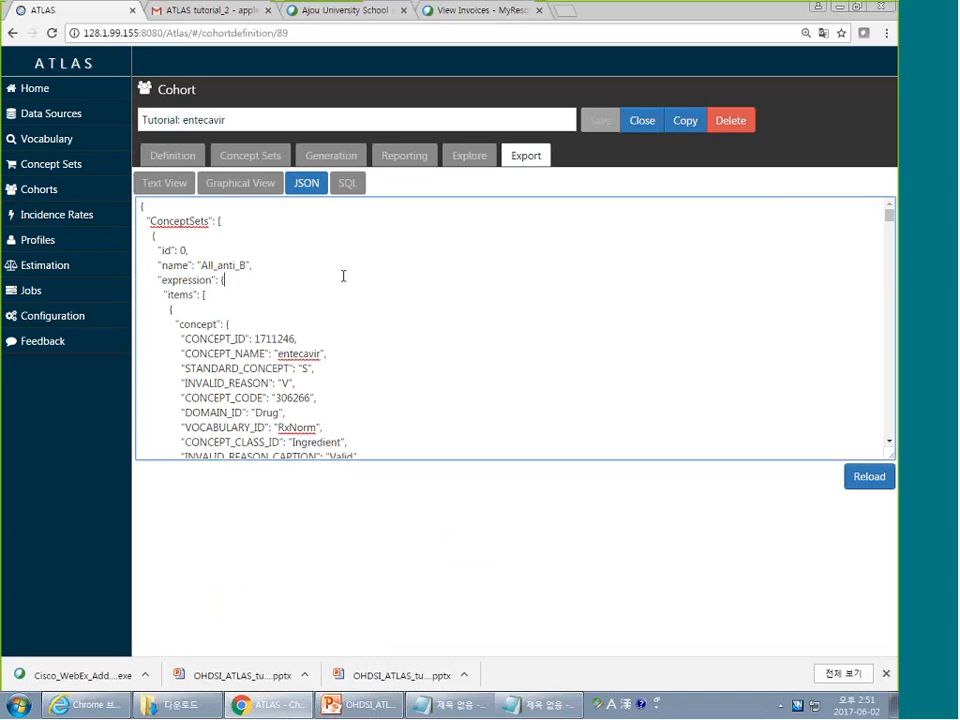
Display the cohort's SQL export for MSSQL Server and examine the opening statements that create and fill the Codesets table
click(350, 191)
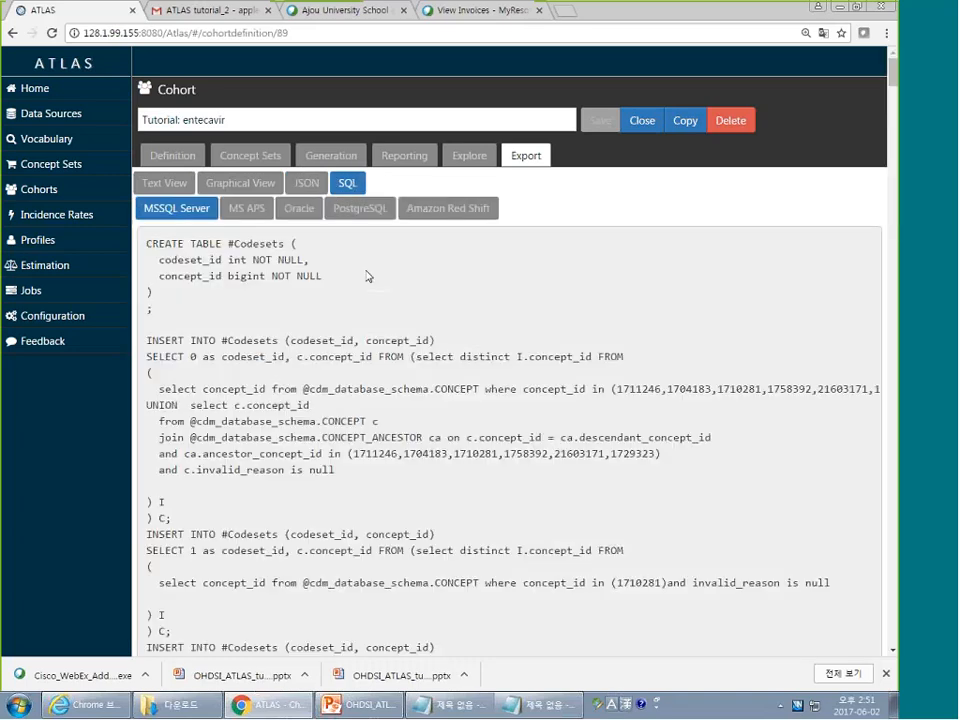
drag(368, 276, 314, 259)
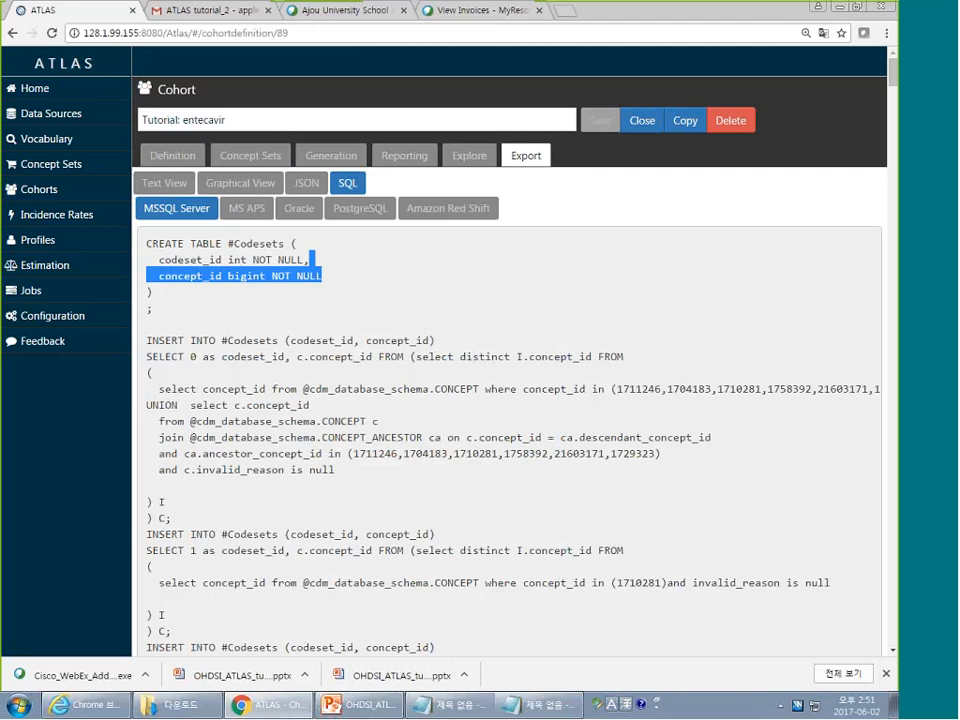
click(156, 254)
scroll(155, 220, down, 1)
drag(150, 186, 420, 620)
scroll(333, 338, up, 1)
click(281, 242)
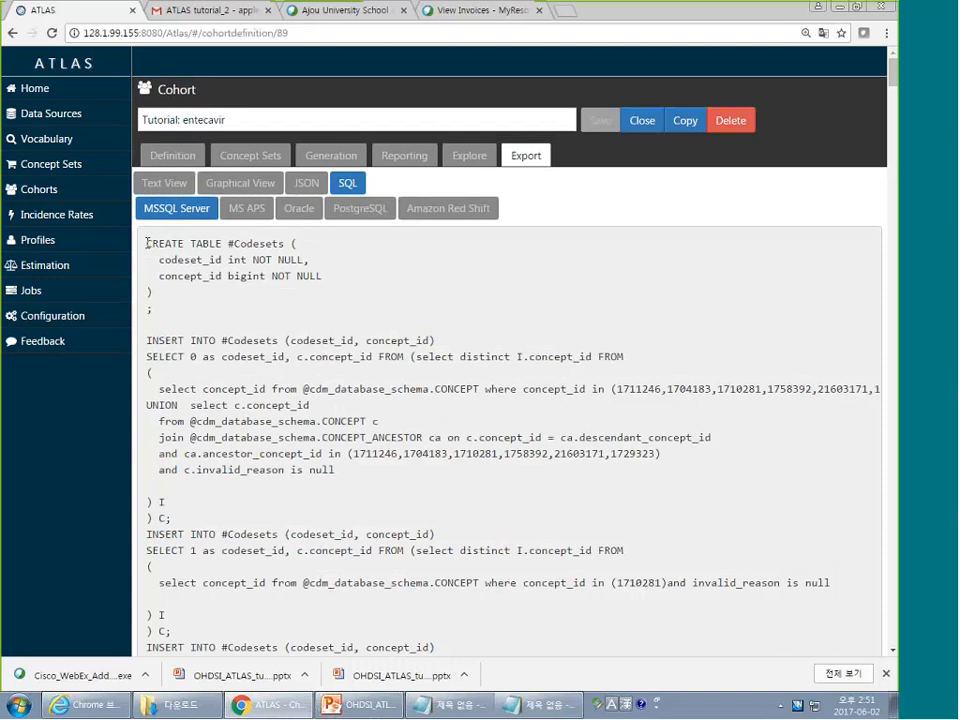
Read through the generated SQL script, from the codeset inserts to the inclusion rule queries
scroll(268, 316, down, 15)
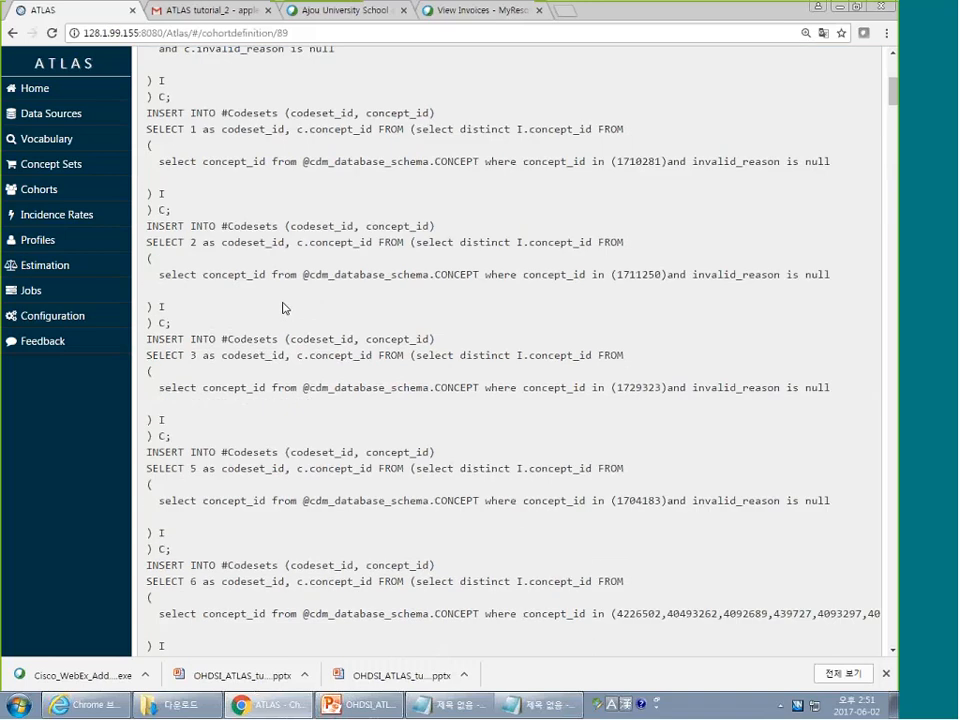
scroll(282, 307, down, 20)
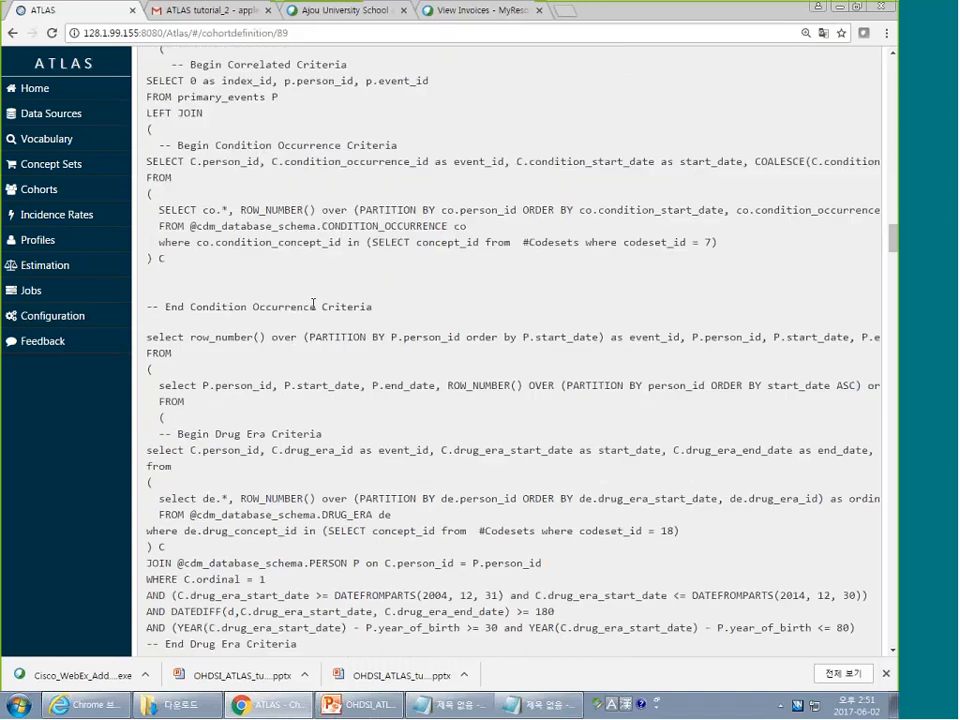
scroll(322, 311, down, 20)
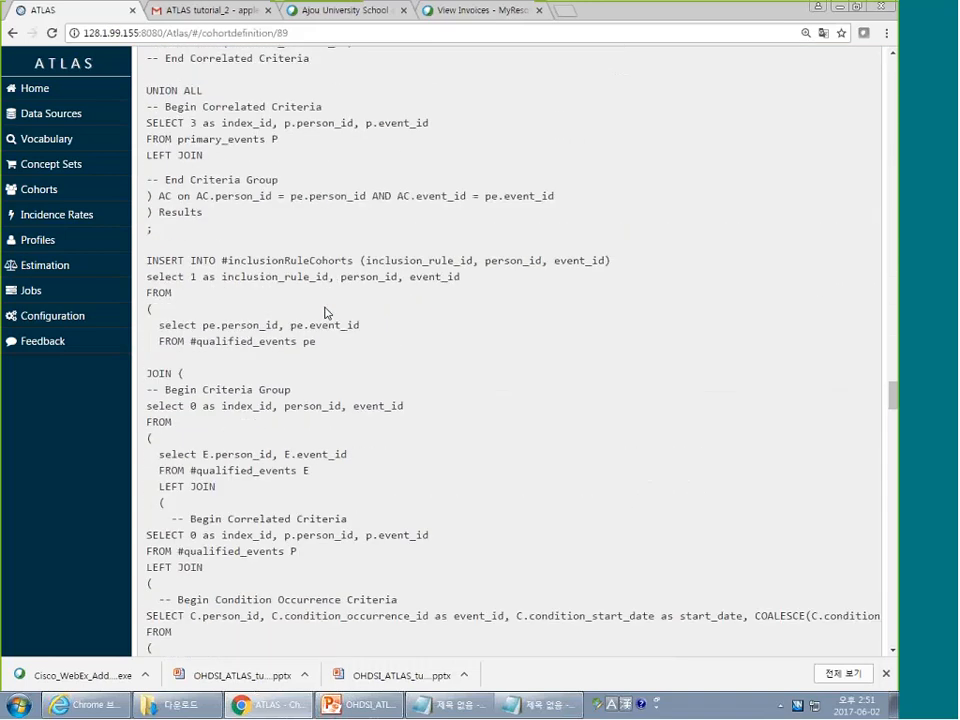
scroll(335, 320, down, 20)
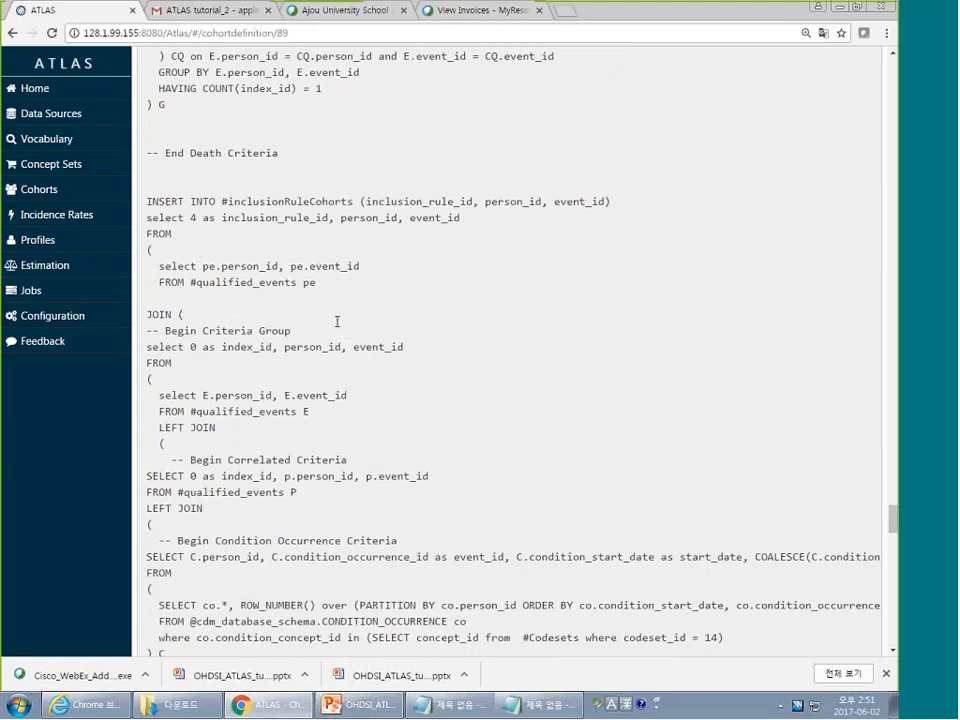
scroll(330, 338, down, 5)
drag(300, 585, 274, 150)
scroll(278, 160, up, 1)
scroll(274, 150, up, 10)
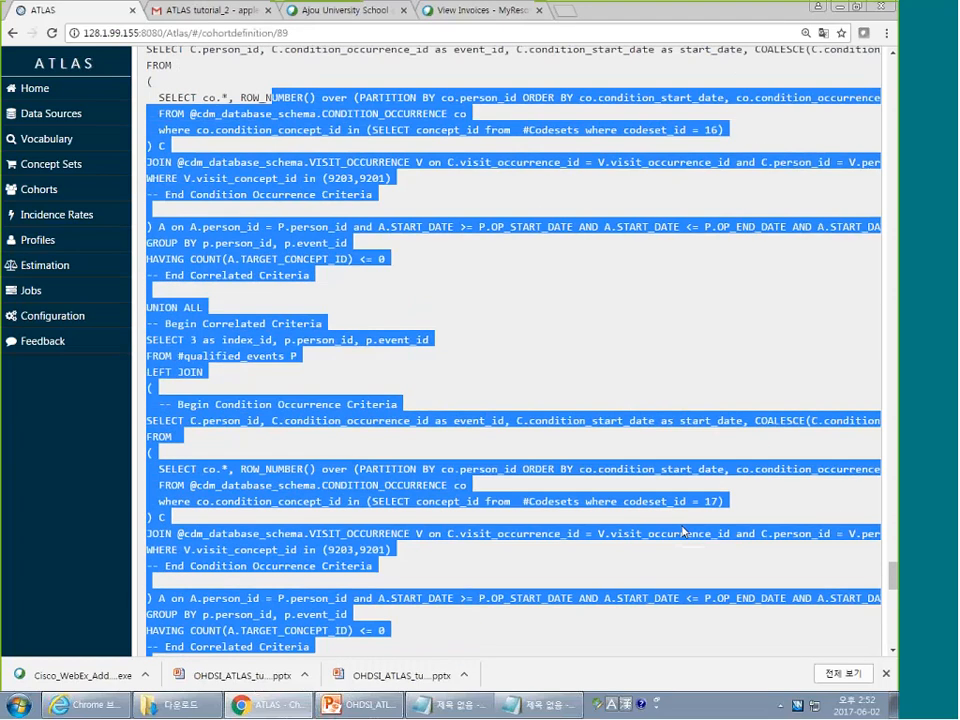
scroll(684, 532, up, 1)
click(750, 225)
scroll(750, 225, up, 15)
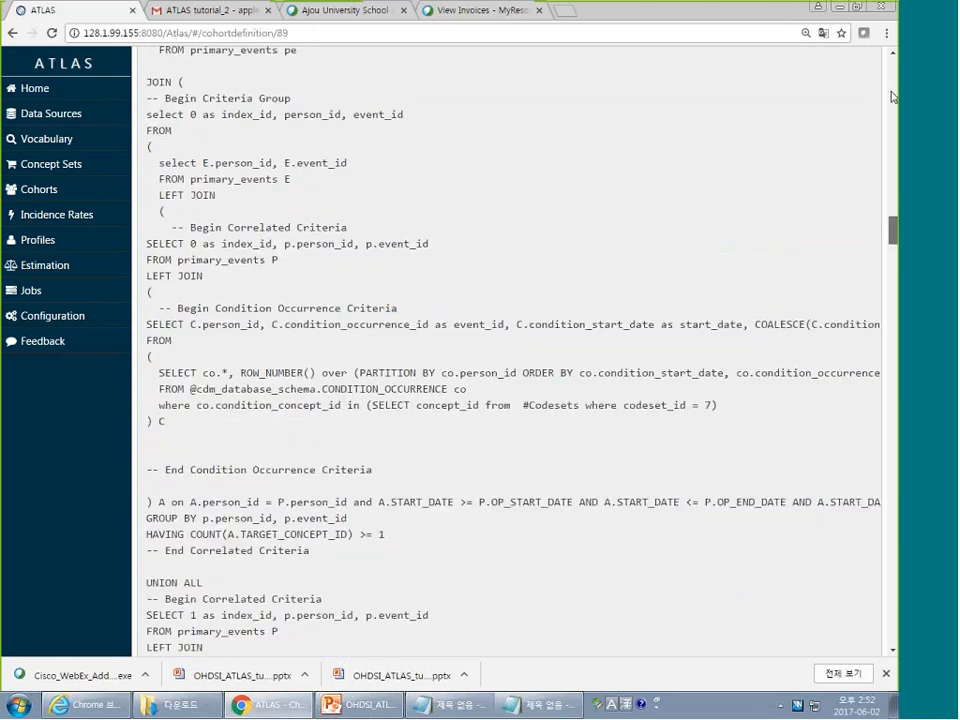
scroll(750, 225, up, 3)
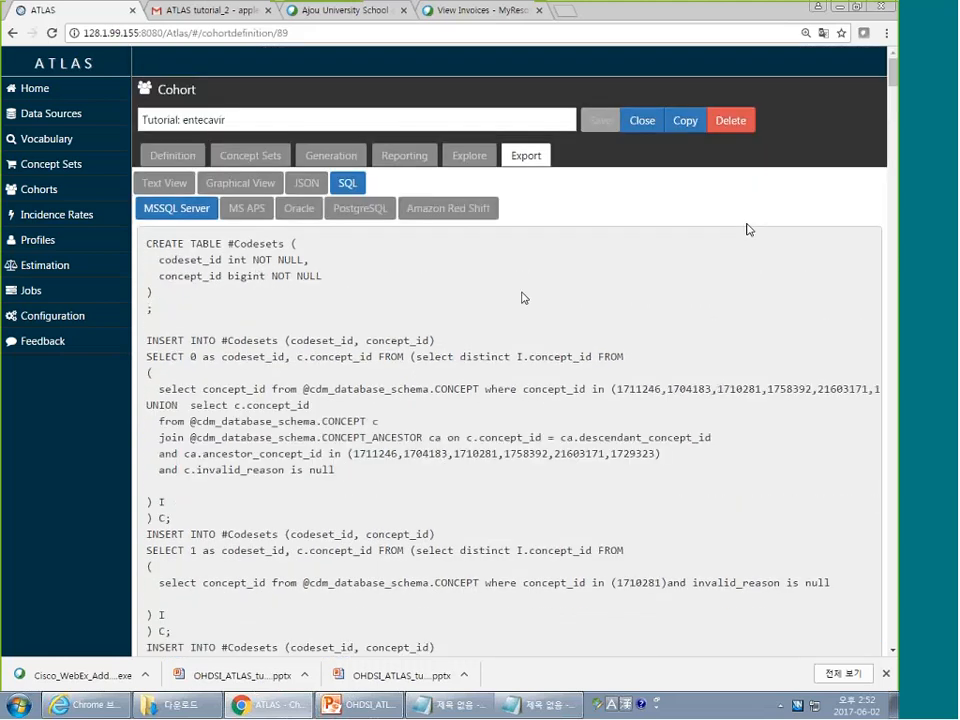
drag(190, 421, 317, 421)
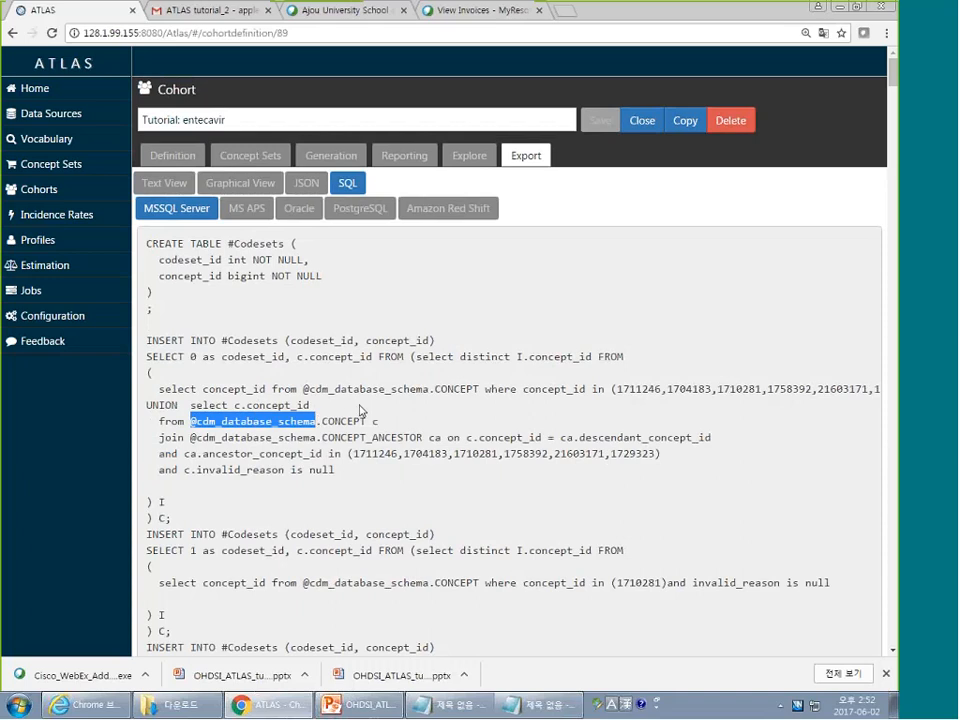
click(341, 446)
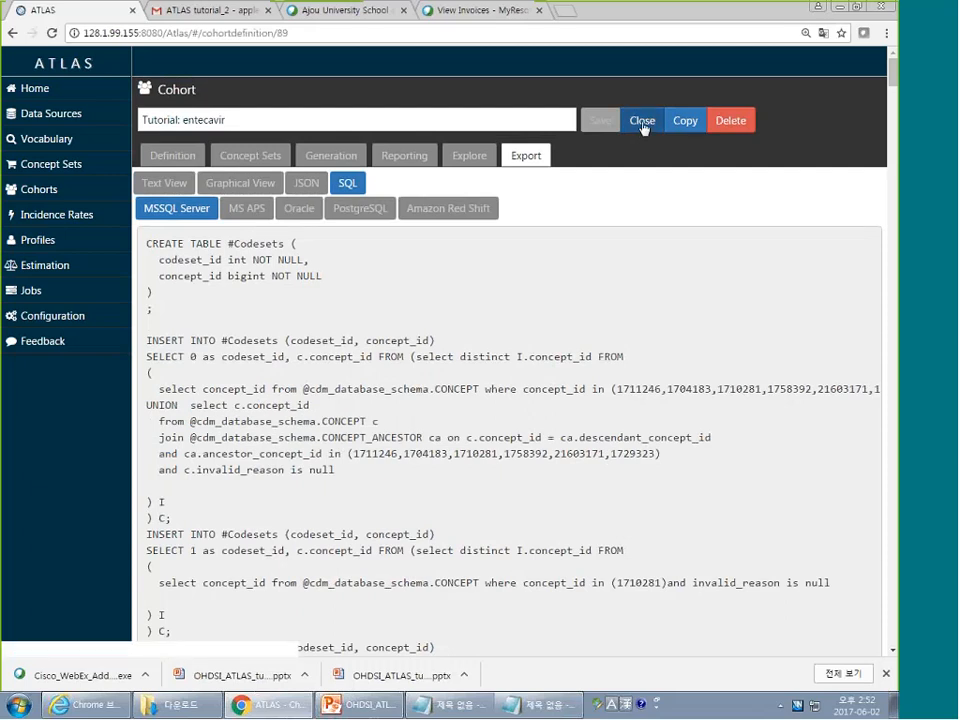
Look over the entecavir cohort's definition and list its concept sets sorted by Id
click(168, 160)
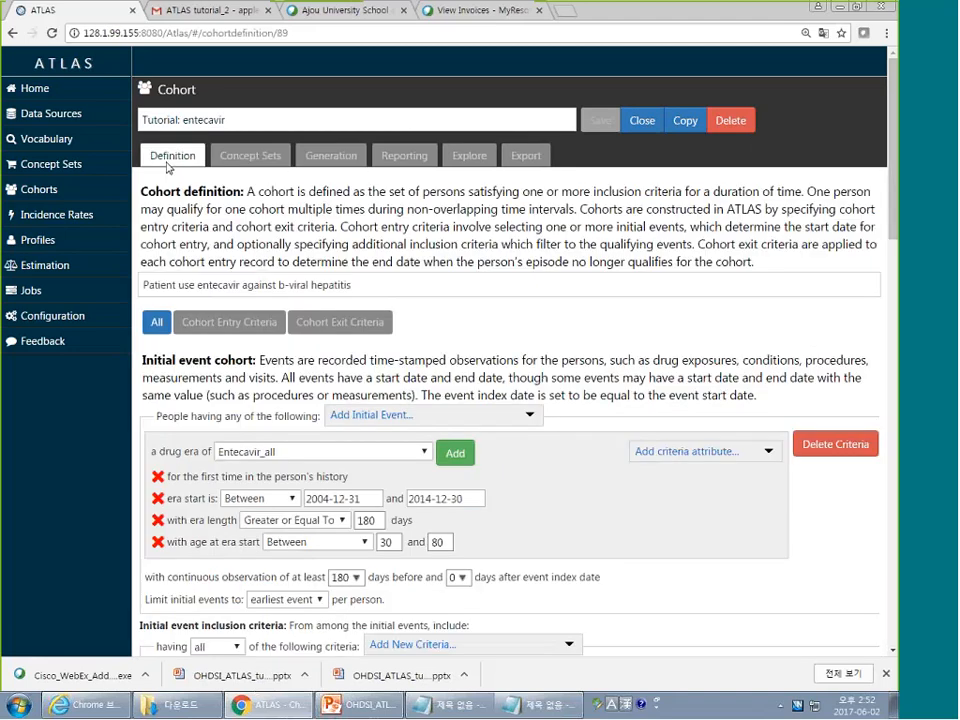
scroll(847, 515, down, 3)
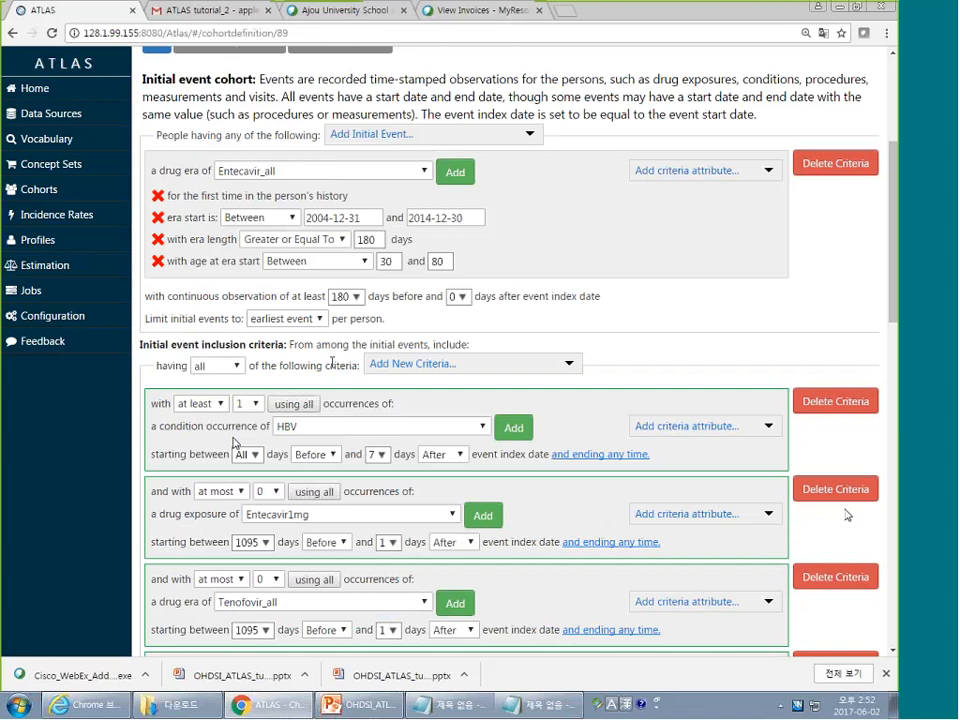
scroll(395, 342, up, 3)
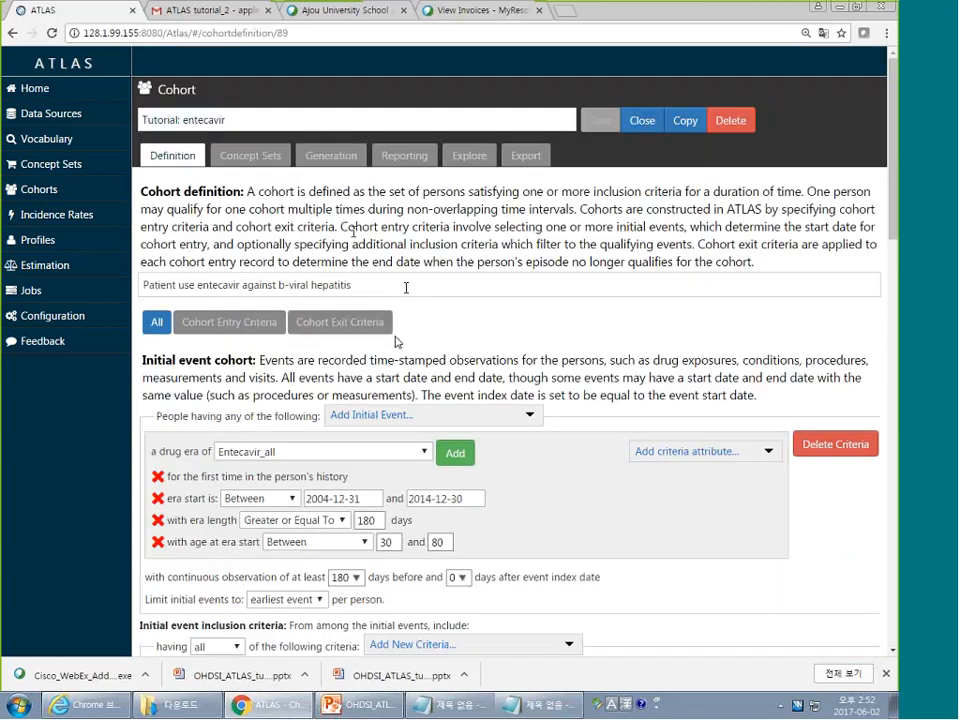
click(254, 159)
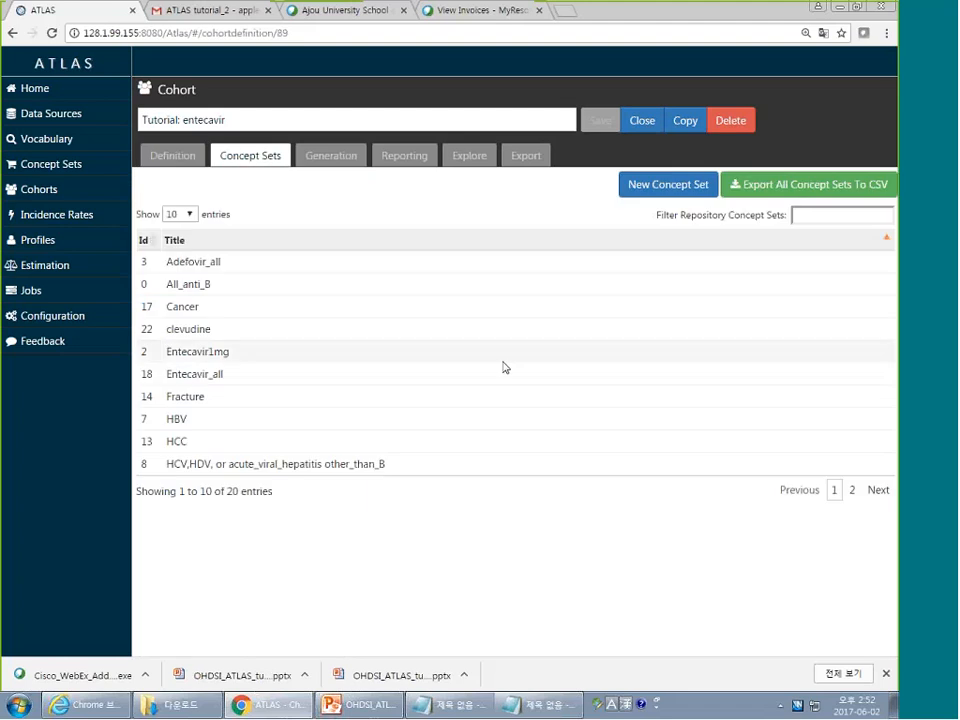
click(146, 244)
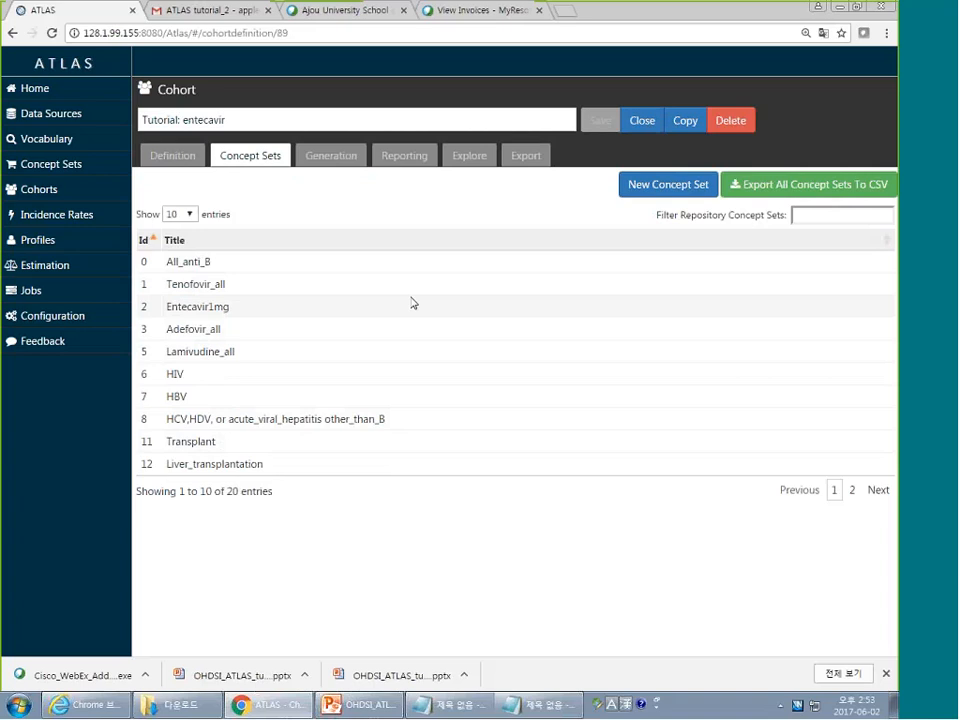
Compare the shared repository's concept set list with the entecavir cohort's own concept sets
click(75, 166)
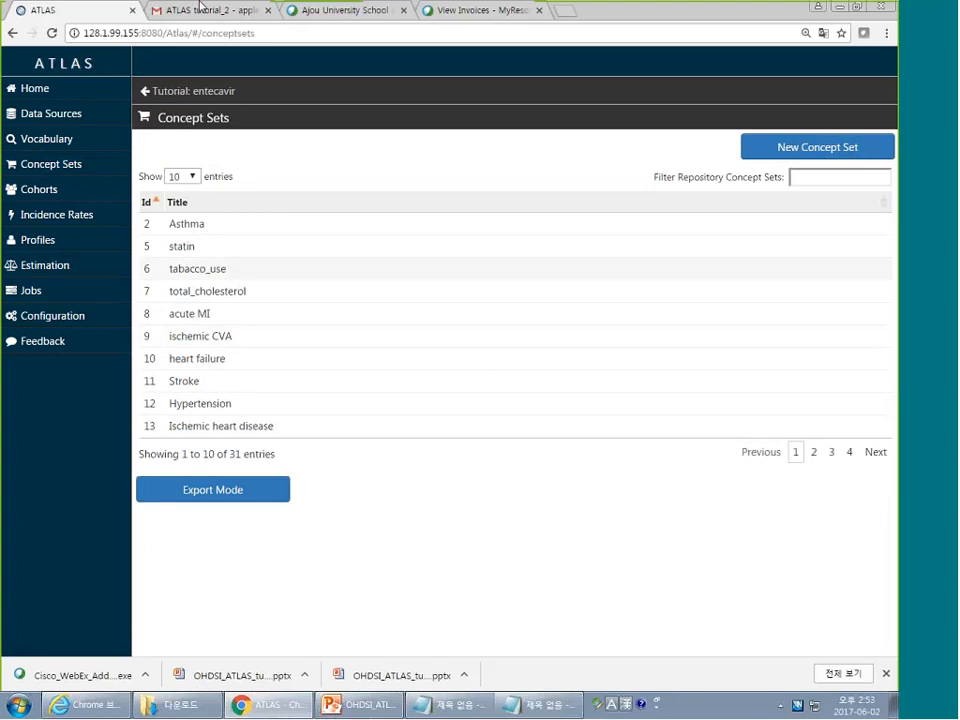
key(alt+Left)
click(245, 156)
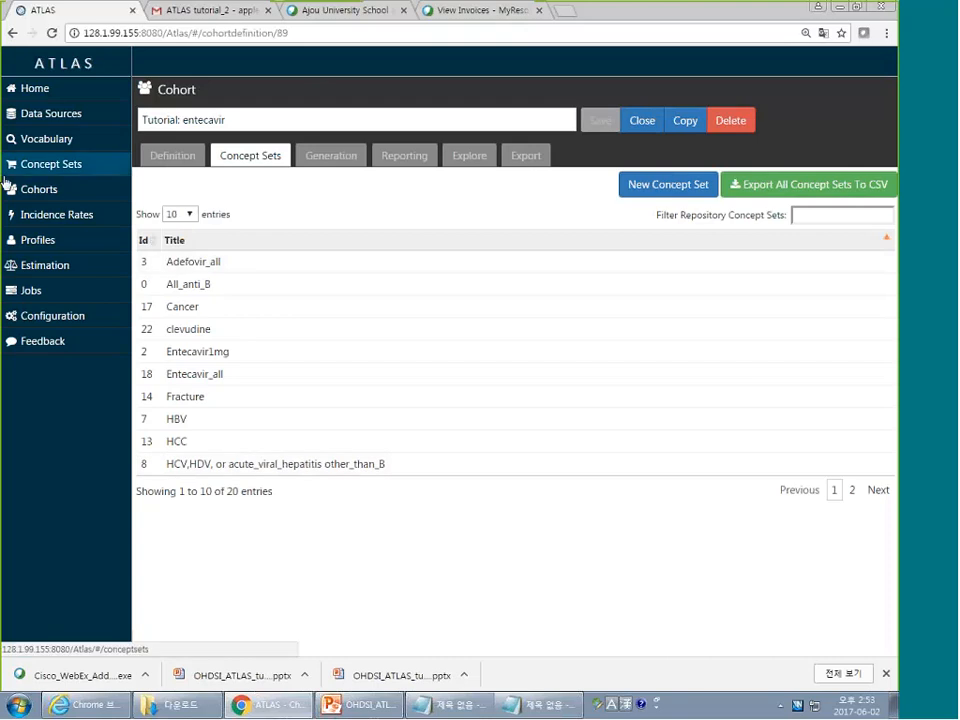
Open the acute MI concept set from the repository, close it and view the statin concept set
click(50, 164)
click(189, 313)
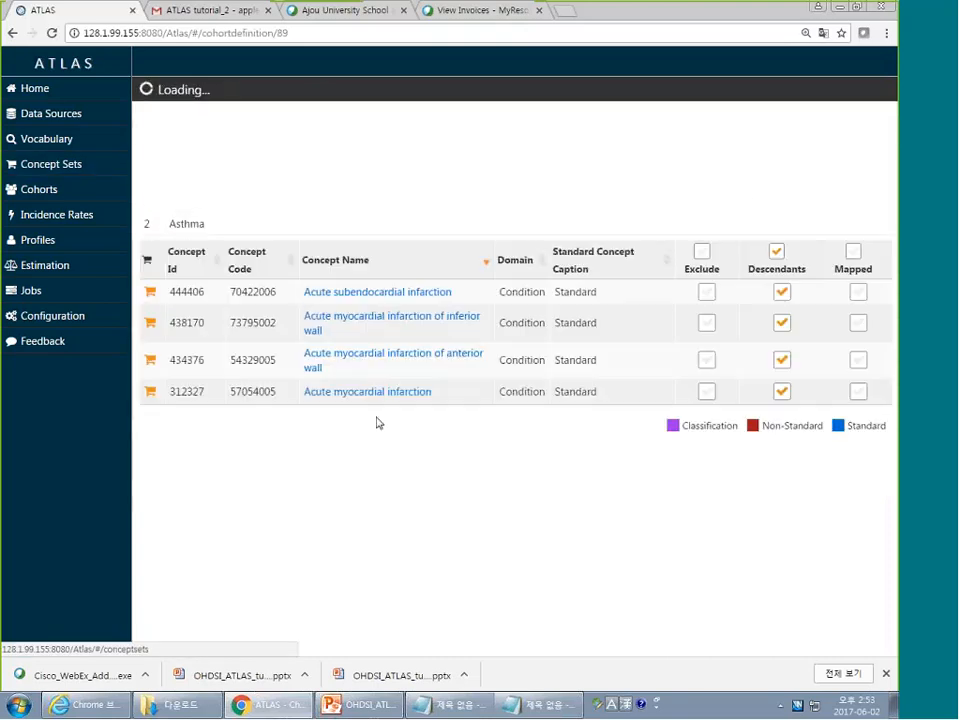
click(642, 121)
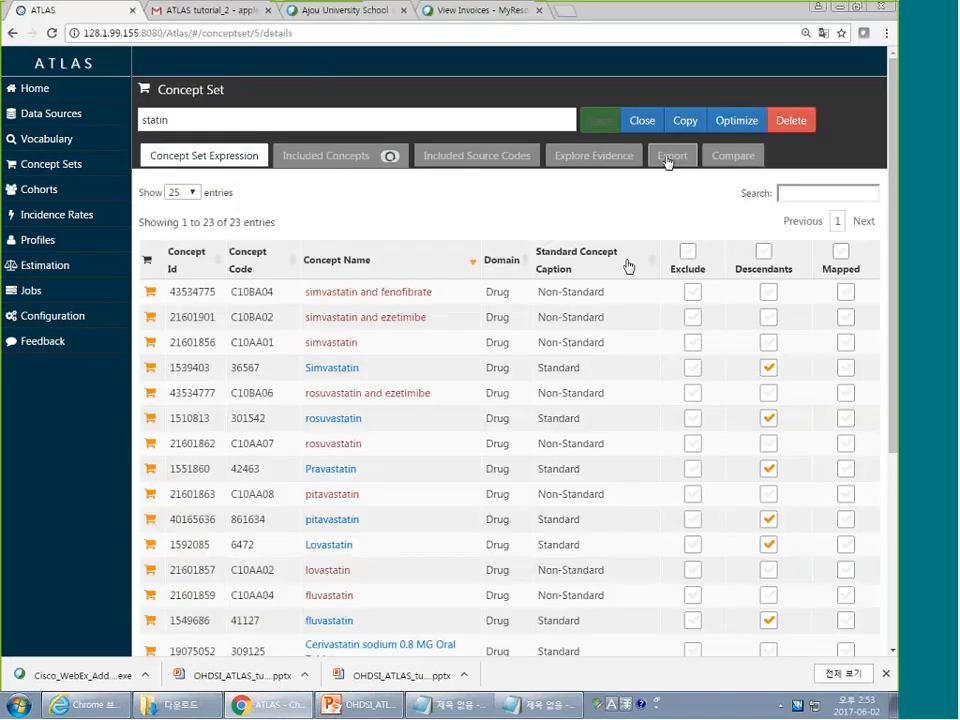
Close the statin concept set and add a new concept set to the Tutorial: entecavir cohort
click(641, 120)
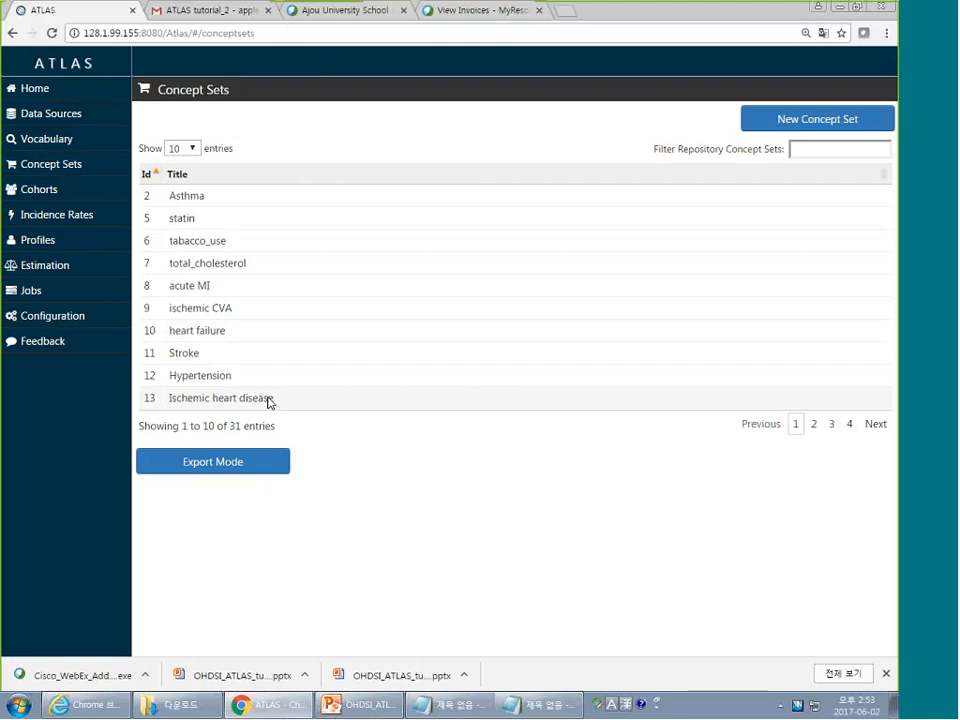
click(71, 196)
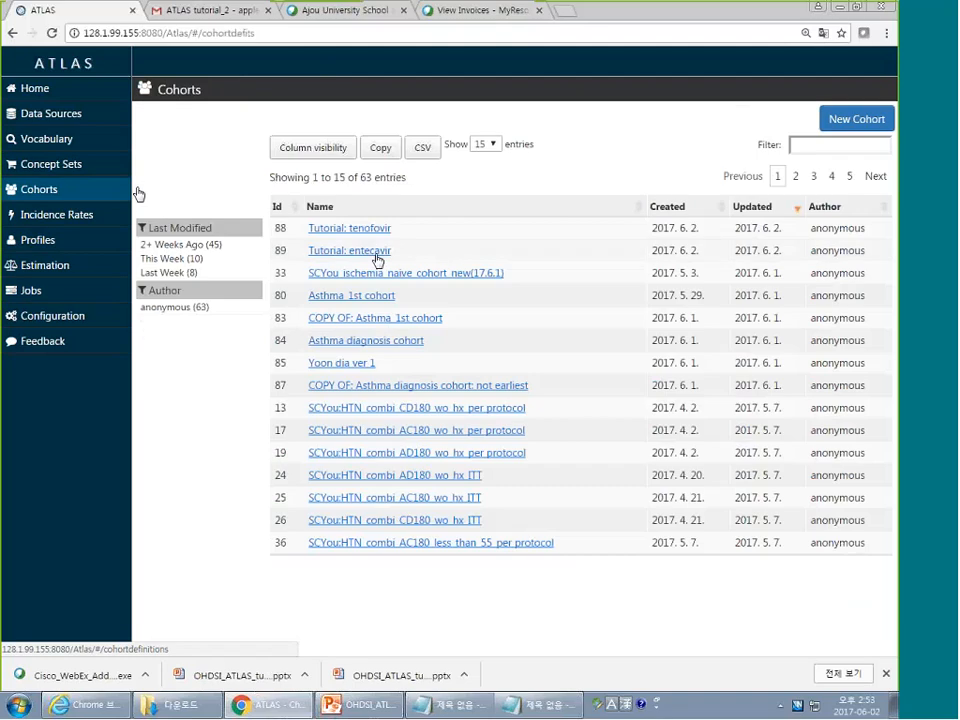
click(376, 251)
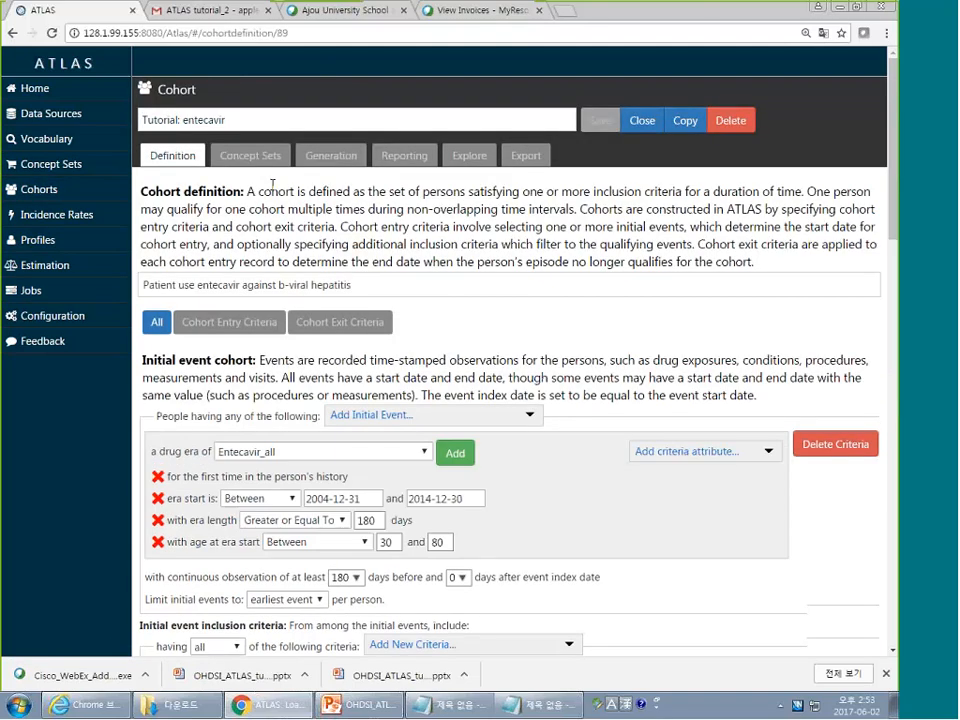
click(268, 164)
click(700, 190)
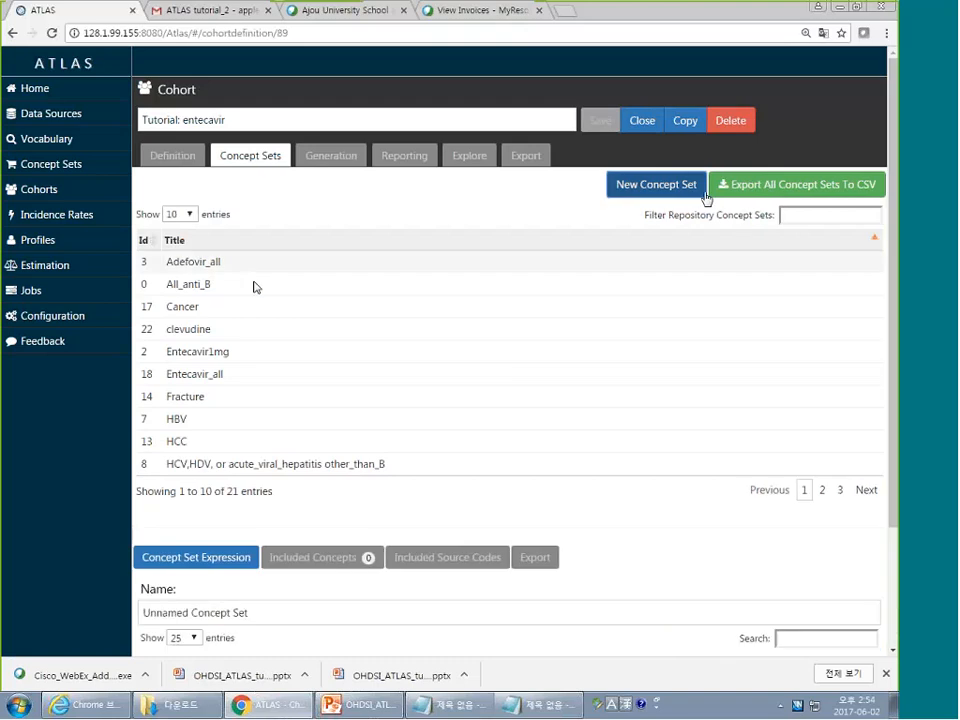
Try to enter entecavir directly as the unnamed concept set's new name
scroll(283, 478, down, 2)
drag(283, 462, 2, 455)
key(BackSpace)
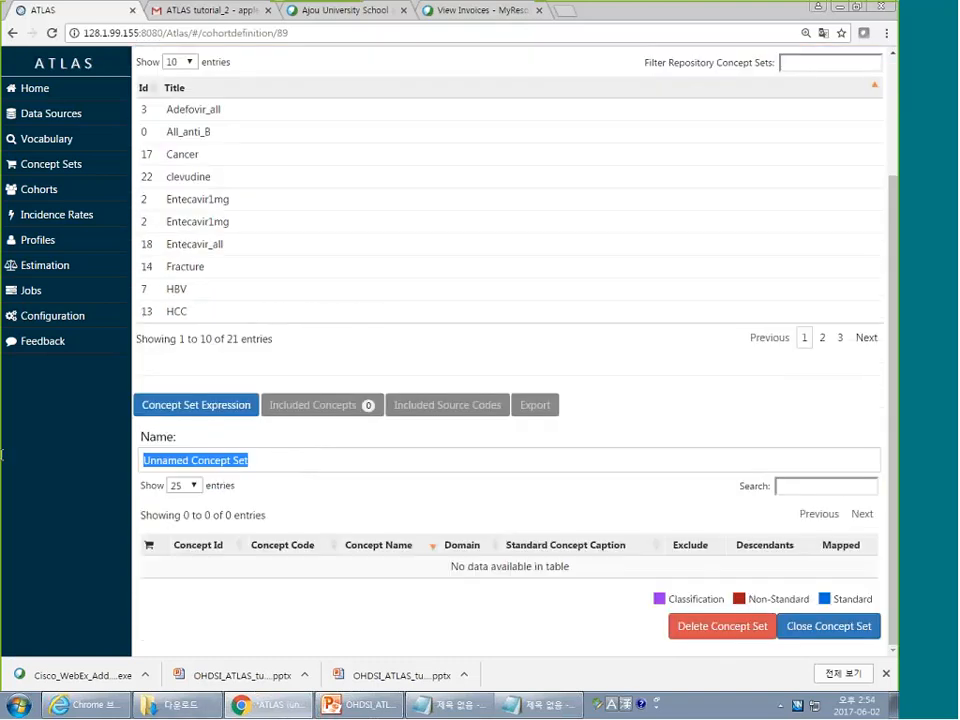
text(eten)
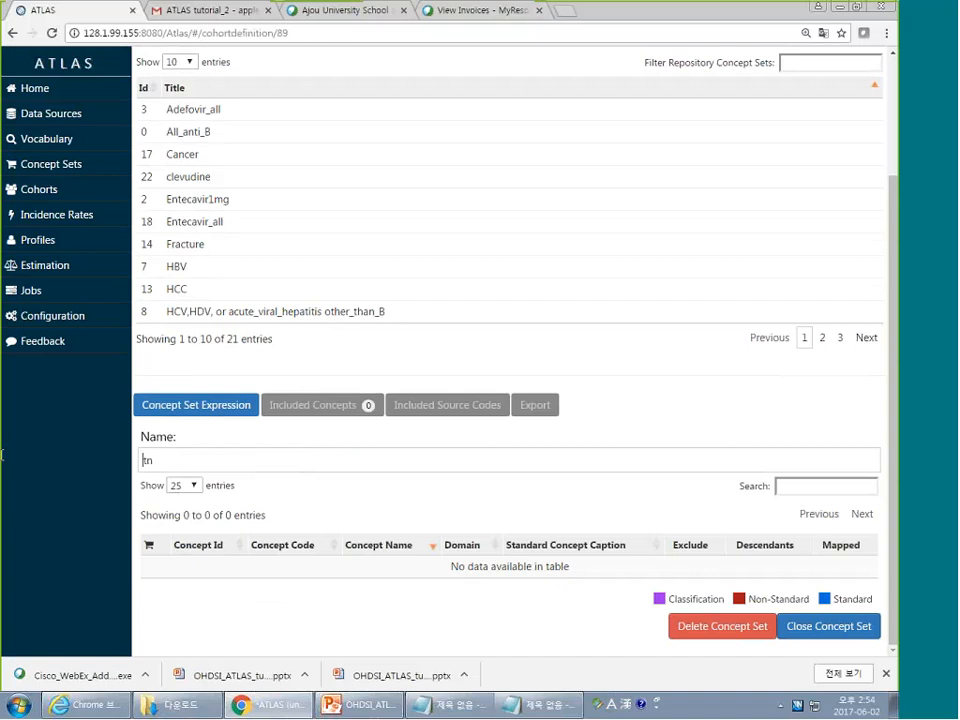
text(etne)
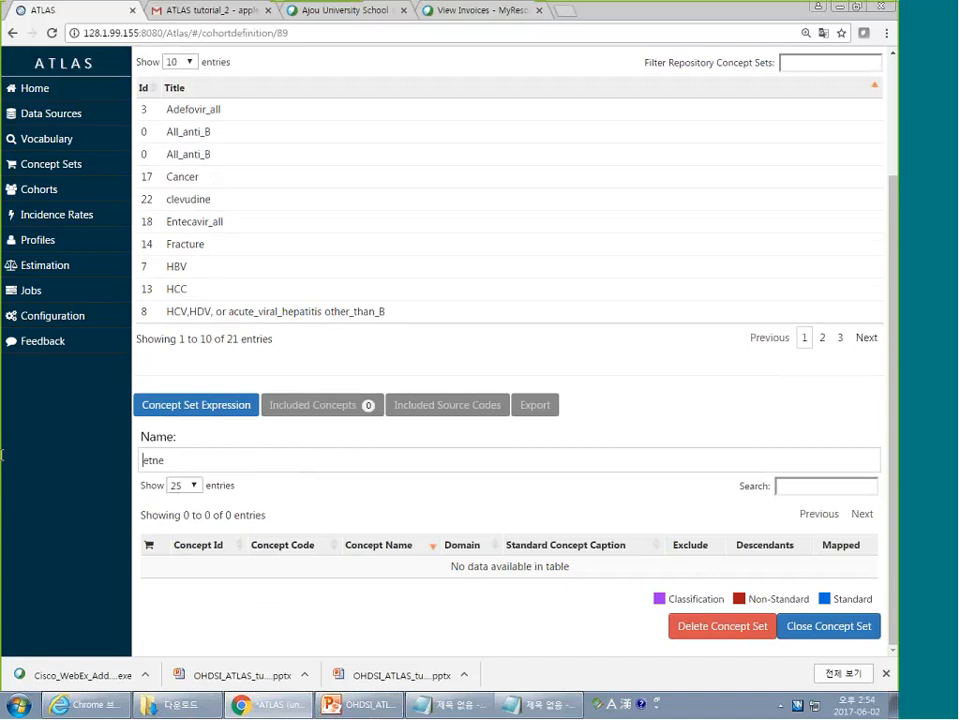
text(rivac)
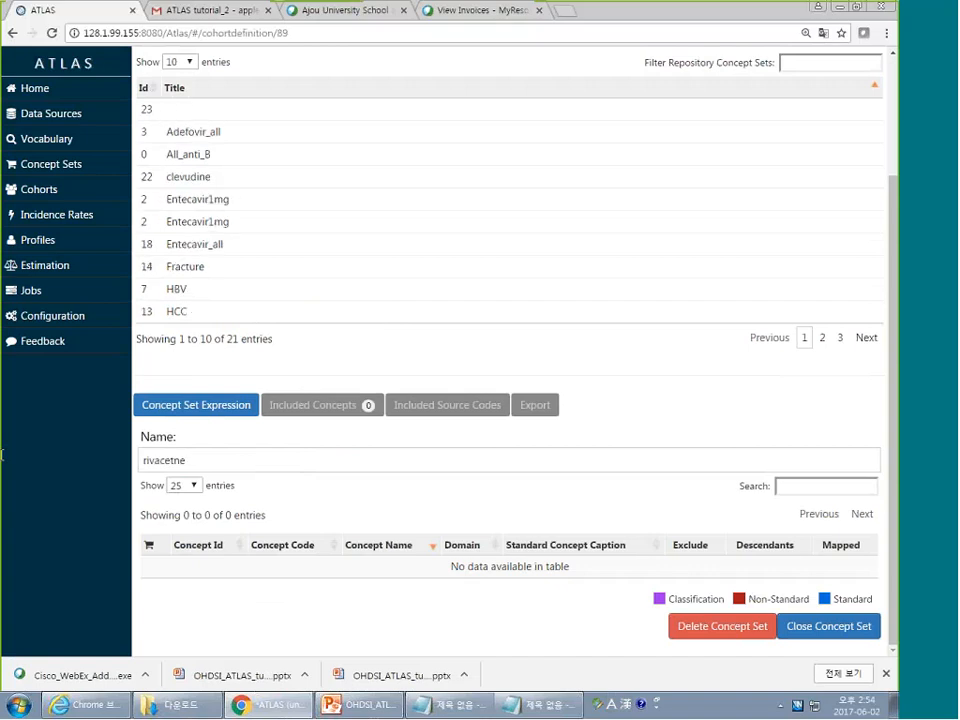
Switch to Notepad, replace its whole text with entecavir_copy and copy that name
click(578, 706)
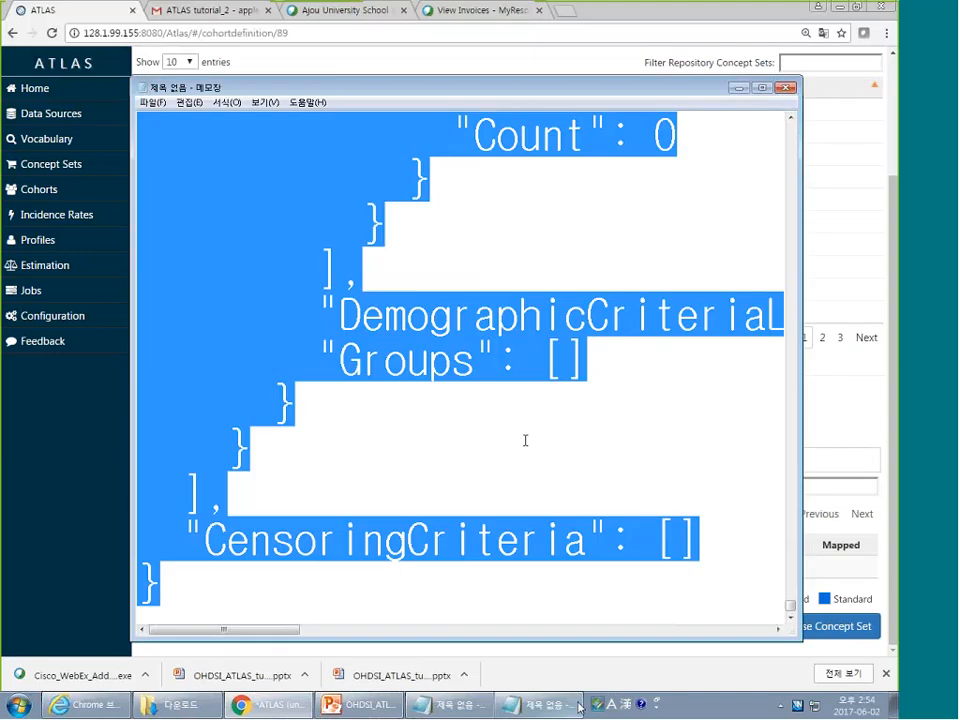
text(entecavir)
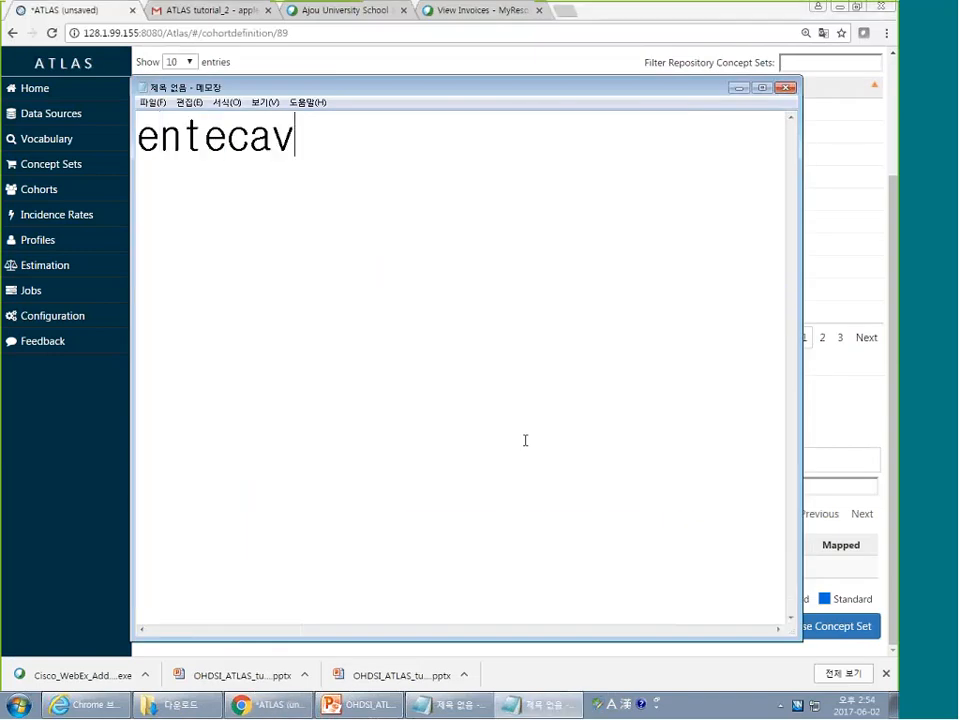
key(ctrl+a)
click(634, 162)
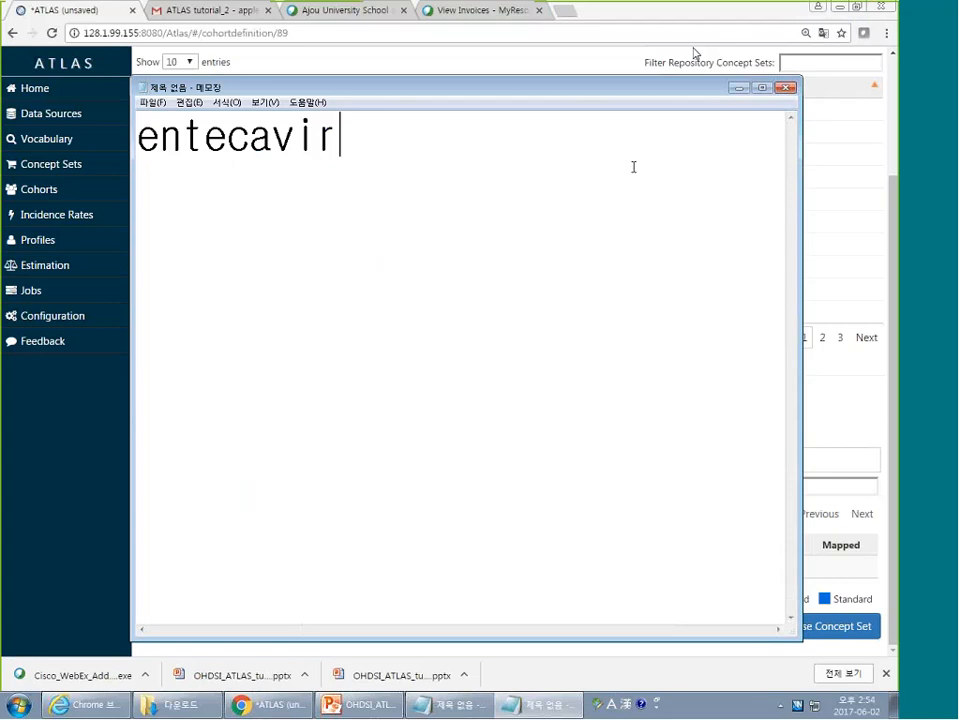
text(_copy)
key(ctrl+a)
key(ctrl+c)
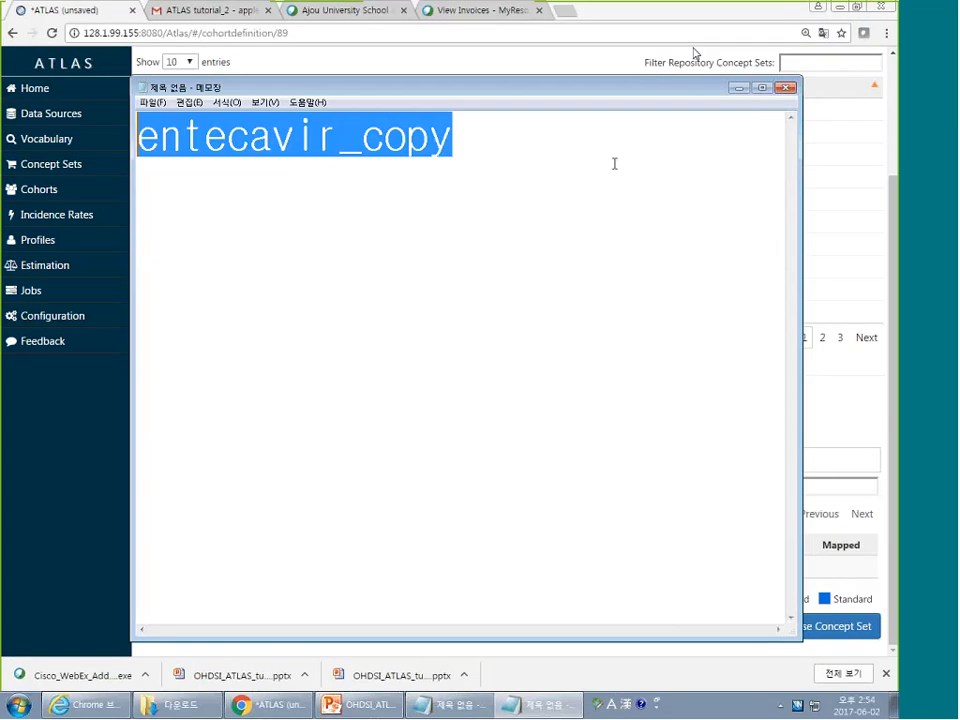
Return to ATLAS and name the new concept set entecavir_copy by pasting the copied text
click(842, 441)
click(229, 462)
key(ctrl+v)
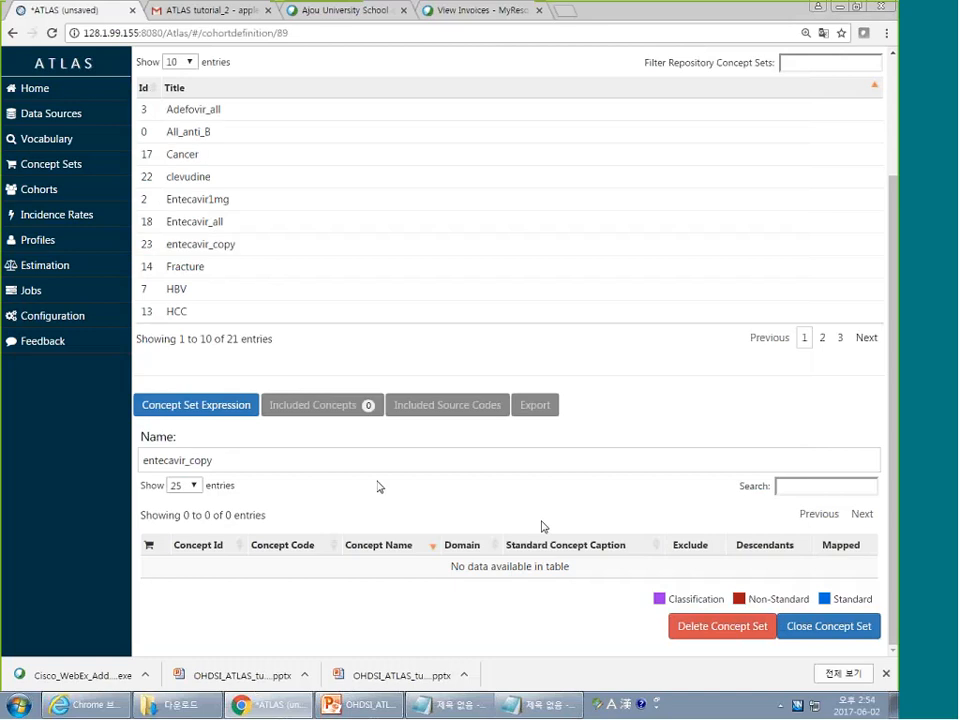
scroll(542, 526, up, 2)
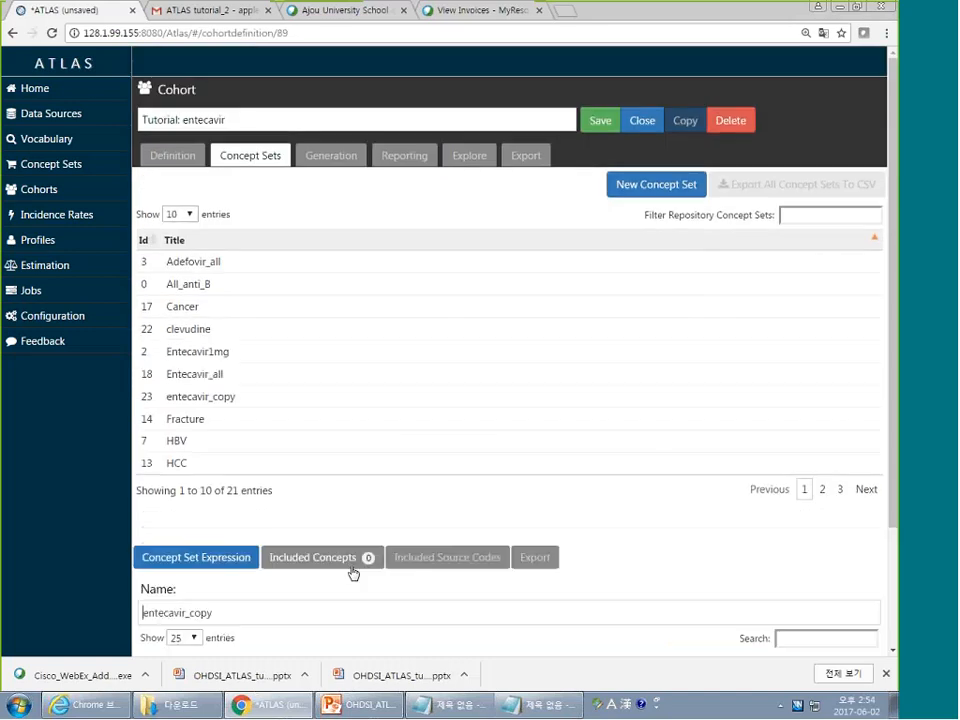
scroll(354, 572, down, 1)
scroll(349, 88, up, 1)
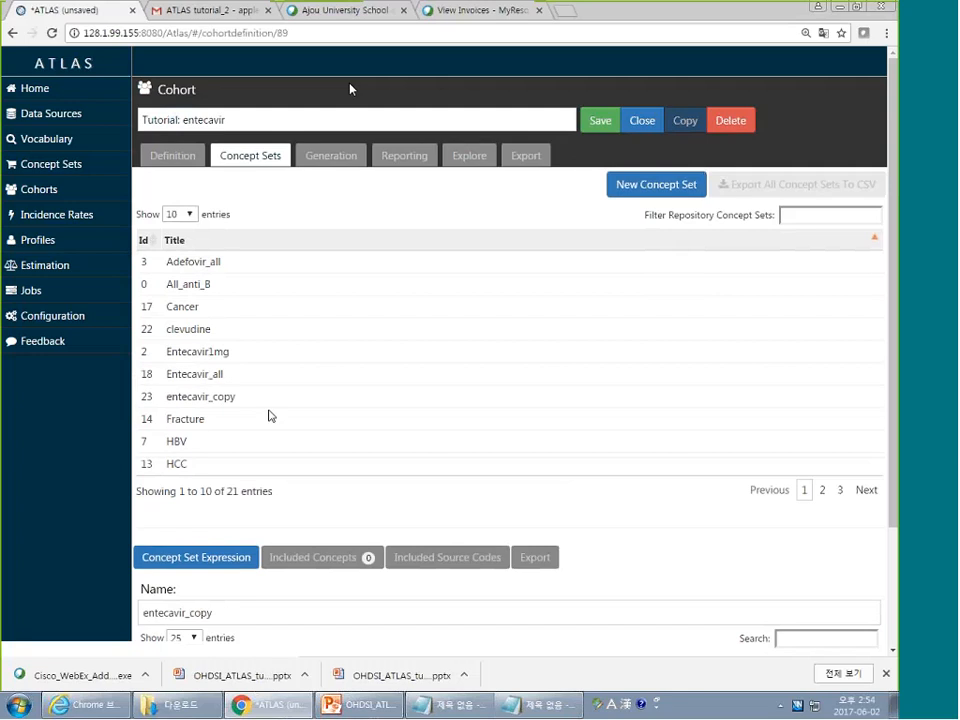
Search the vocabulary for entecavir and look over the listed concepts
click(71, 150)
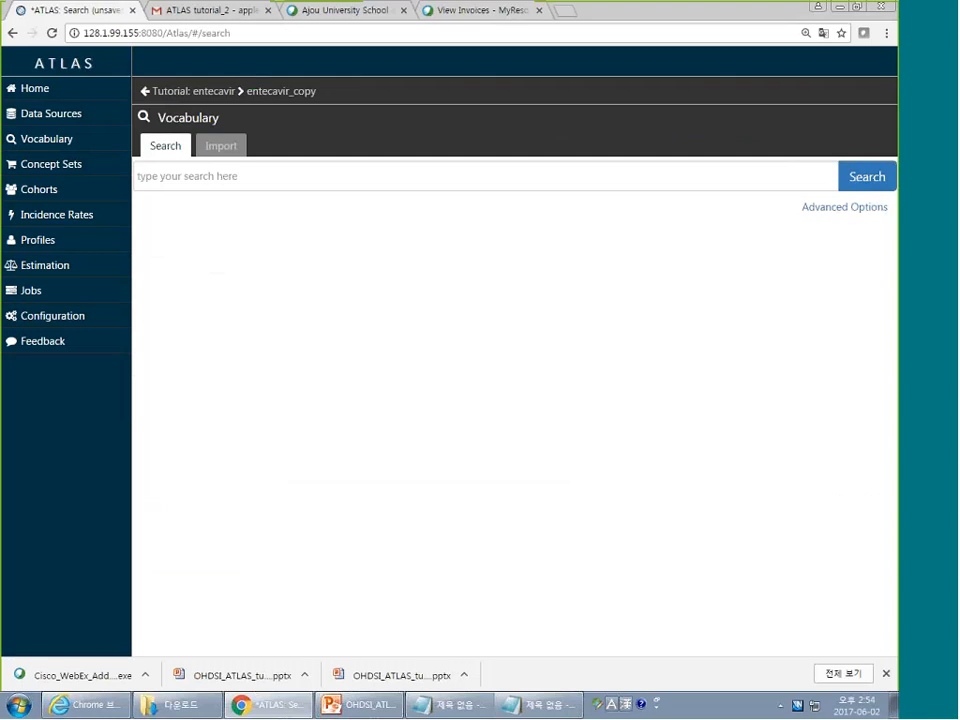
click(238, 176)
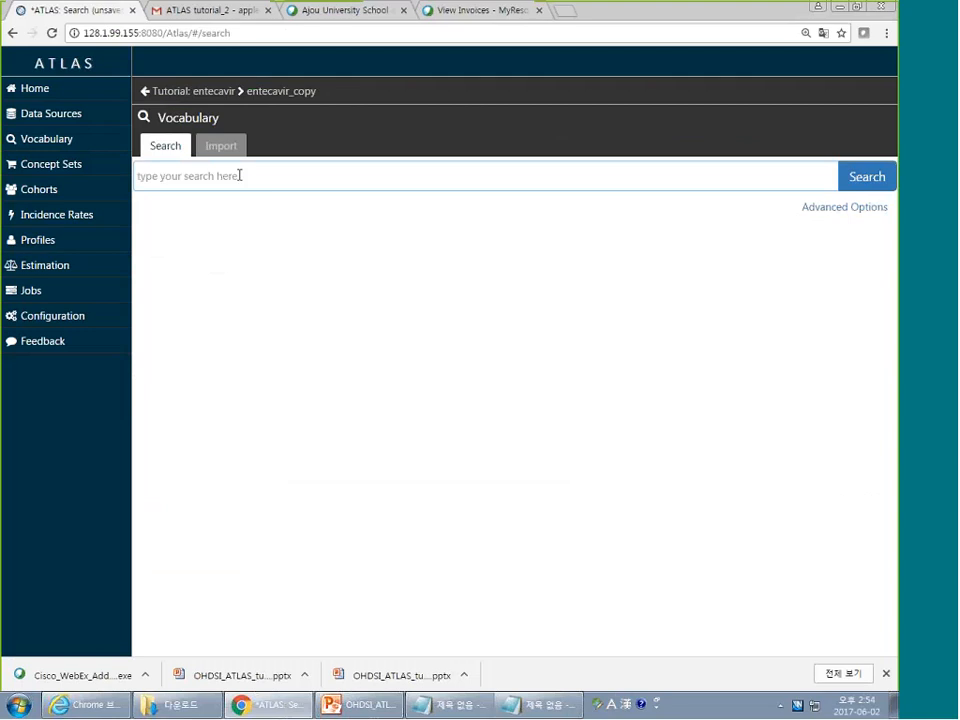
text(entecavir)
key(Return)
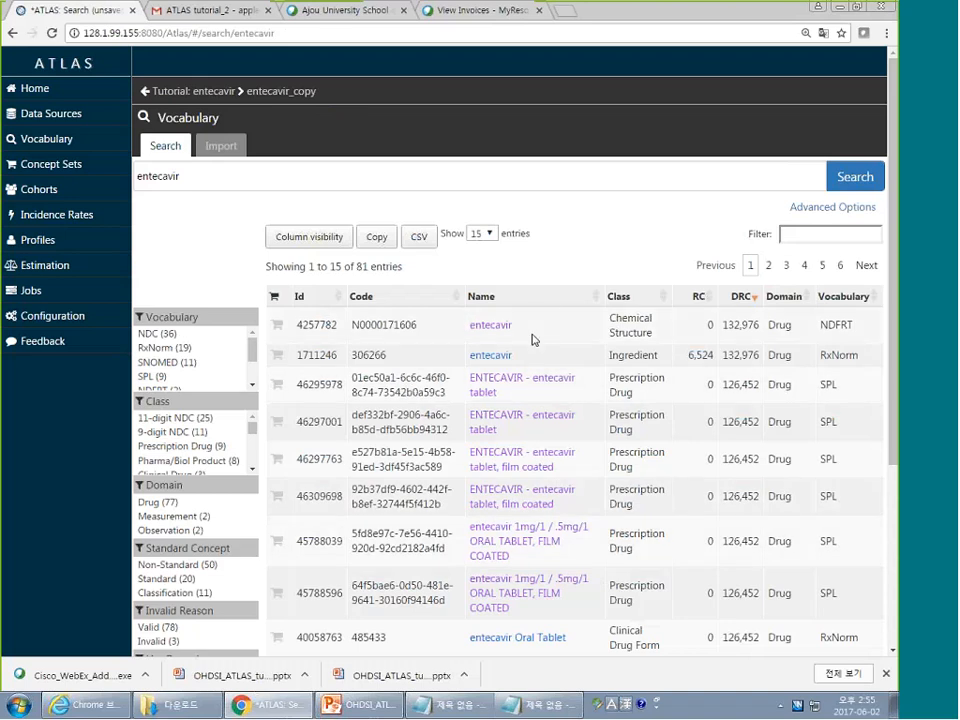
scroll(543, 305, down, 3)
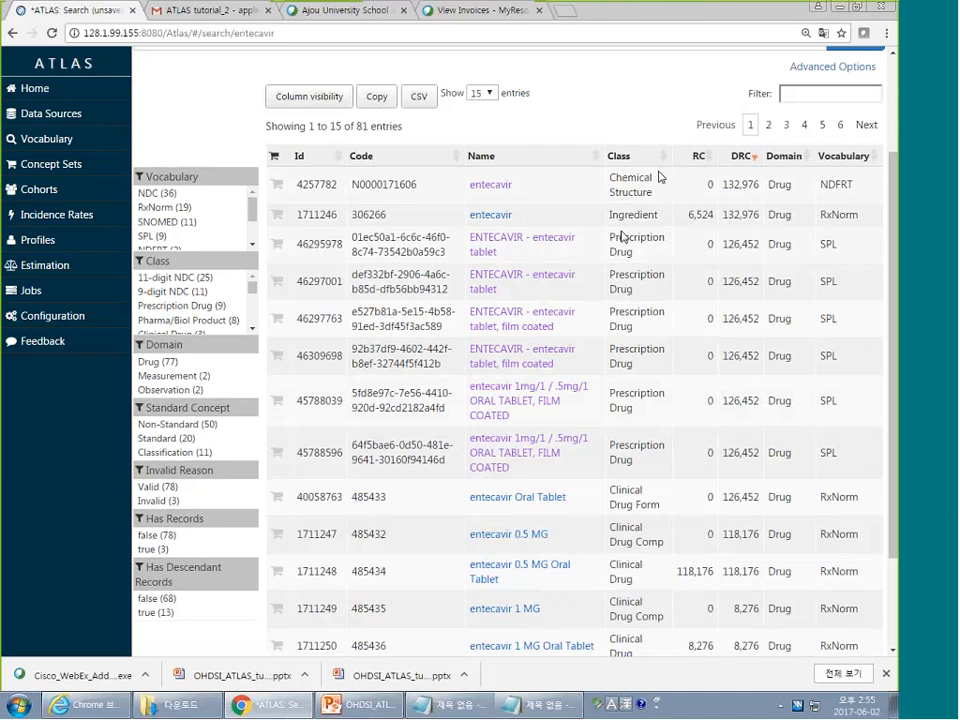
scroll(305, 250, up, 1)
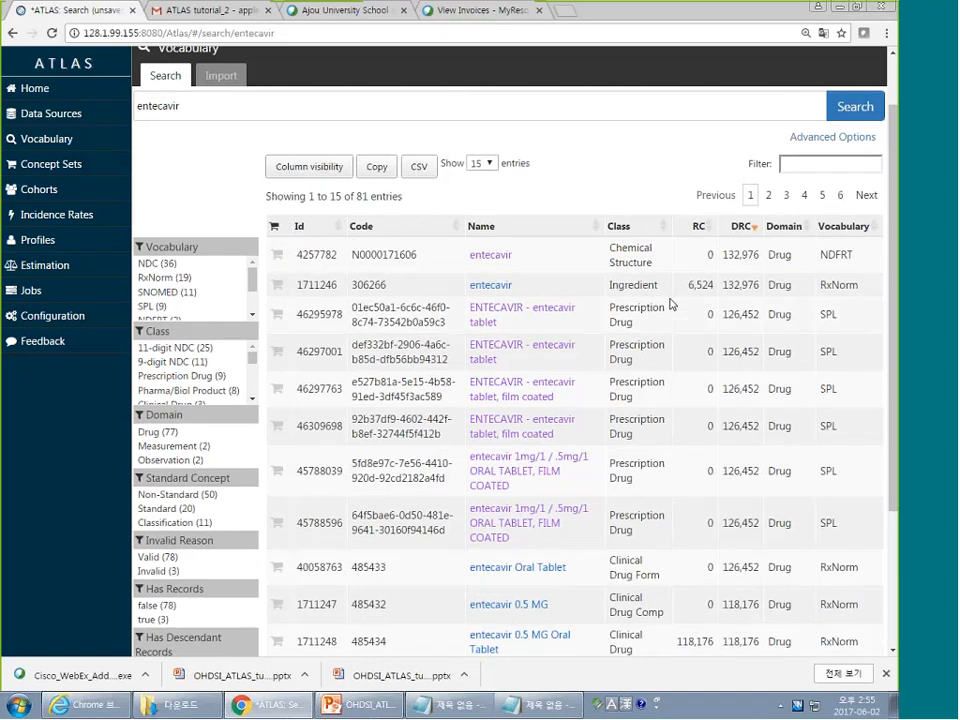
Sort the entecavir results by RC in descending order, followed by DRC in descending order
click(715, 230)
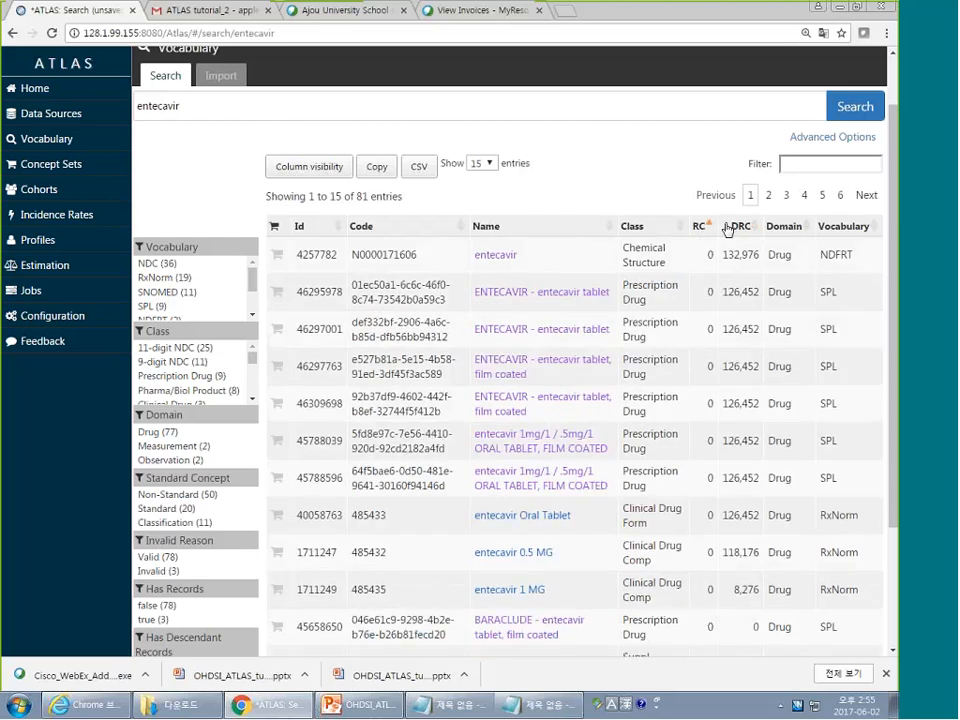
click(725, 230)
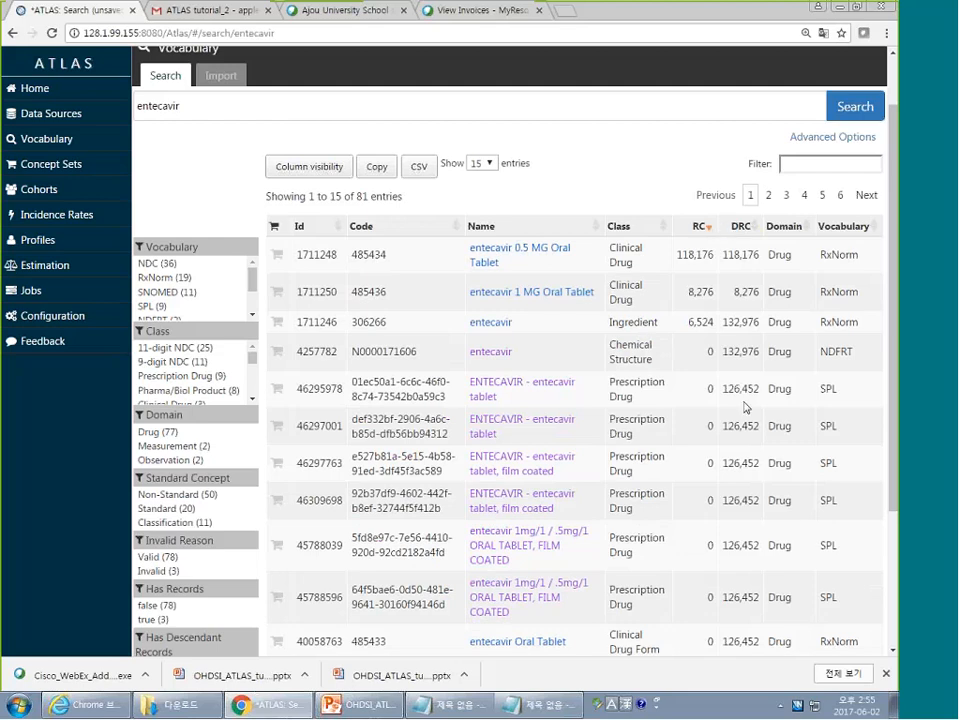
click(745, 228)
click(752, 230)
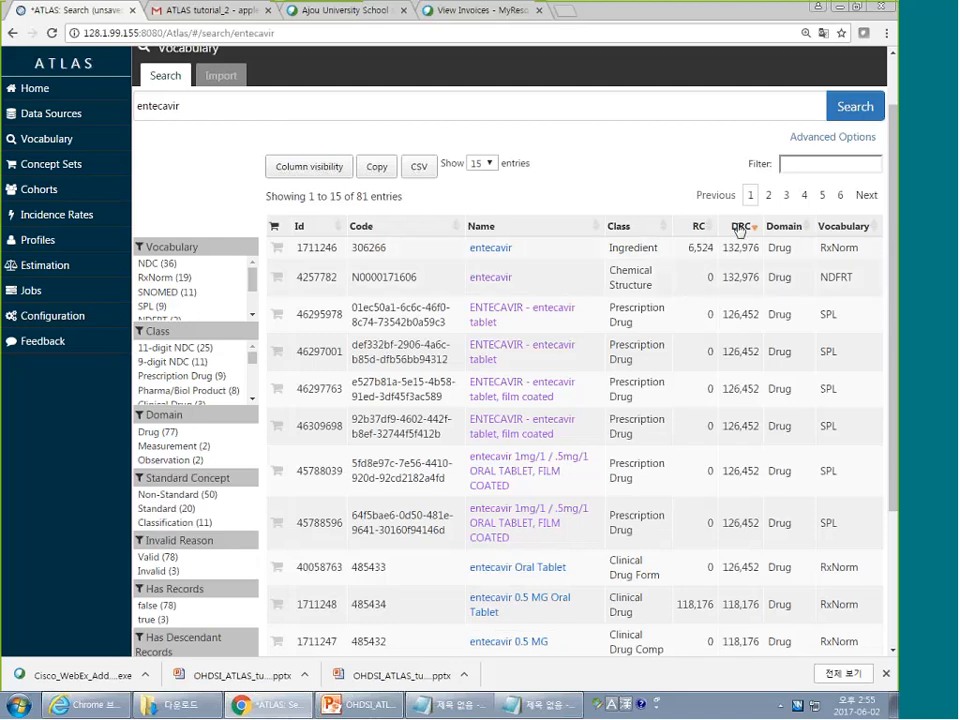
Read through the first page of entecavir concepts and highlight the total number of entries
scroll(707, 375, down, 1)
scroll(739, 443, down, 3)
scroll(739, 443, up, 4)
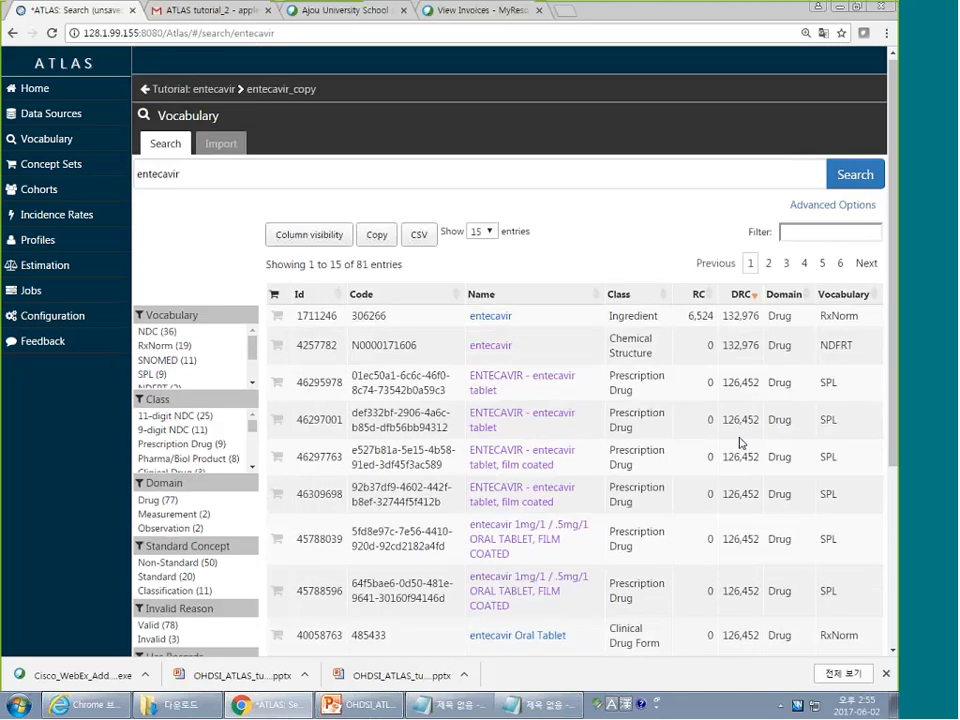
scroll(739, 443, down, 3)
scroll(739, 443, up, 3)
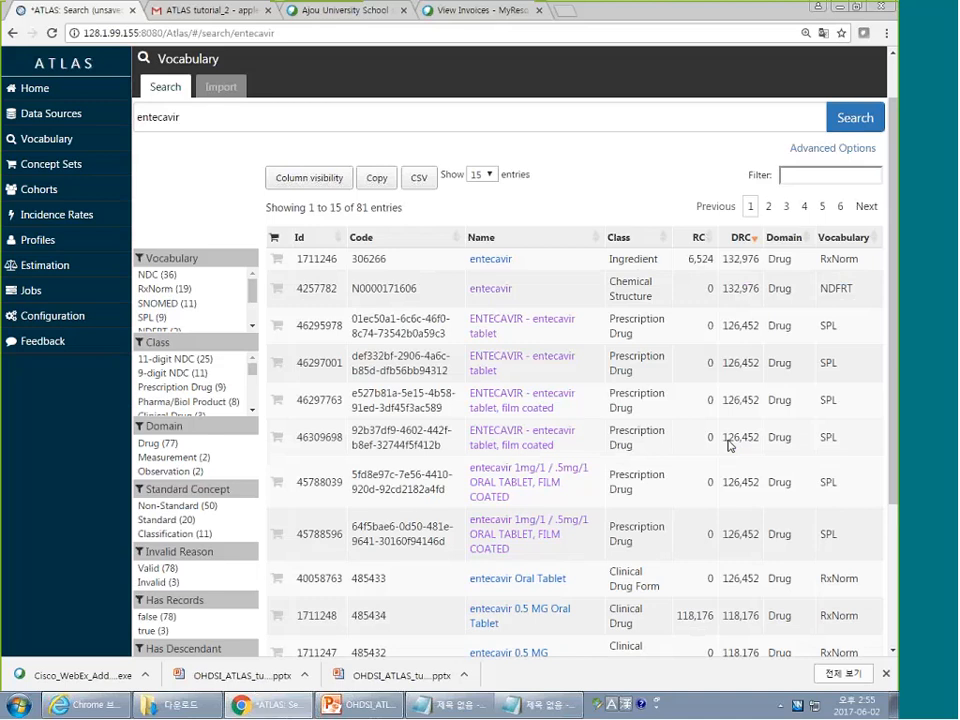
scroll(745, 500, down, 5)
scroll(728, 556, up, 6)
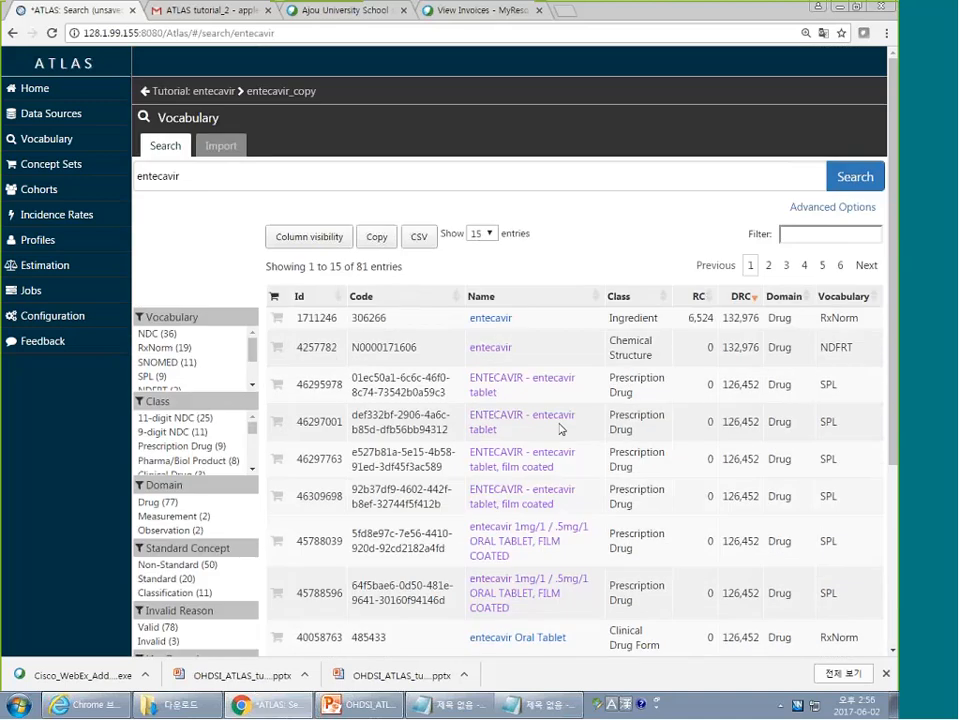
drag(355, 271, 381, 270)
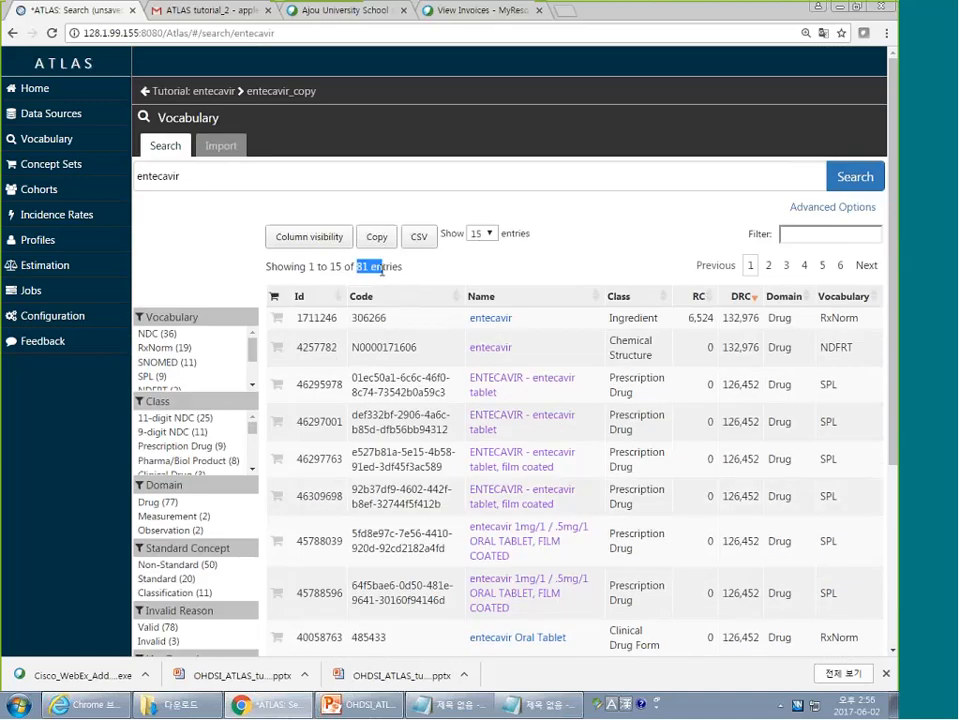
click(441, 274)
Filter the entecavir results by the Measurement domain, clear that filter and restrict them to the Drug domain
click(235, 518)
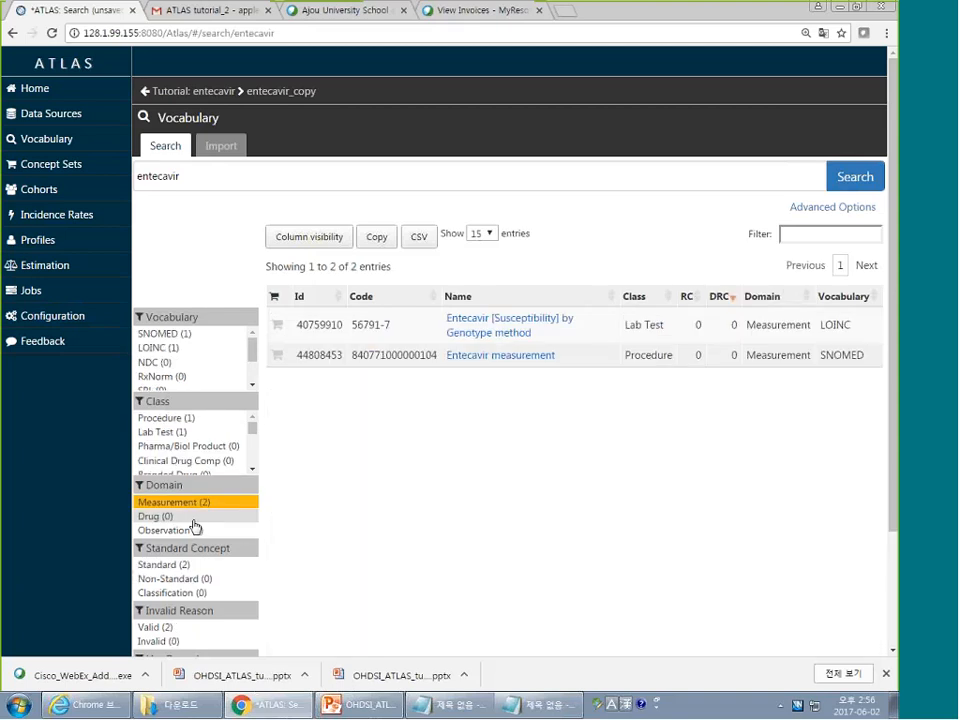
click(206, 505)
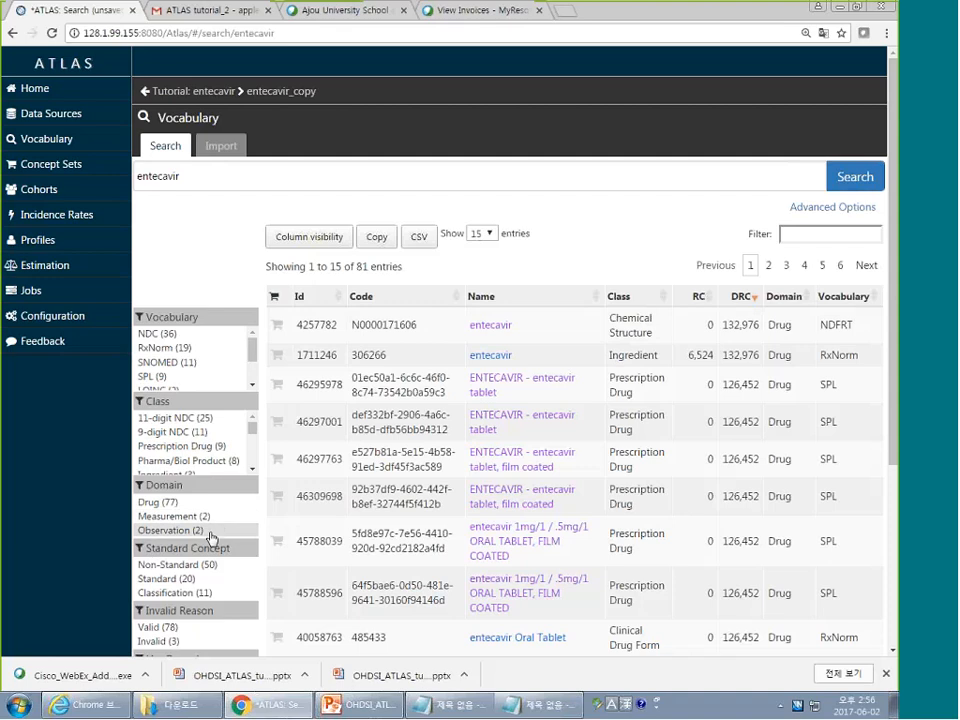
click(190, 504)
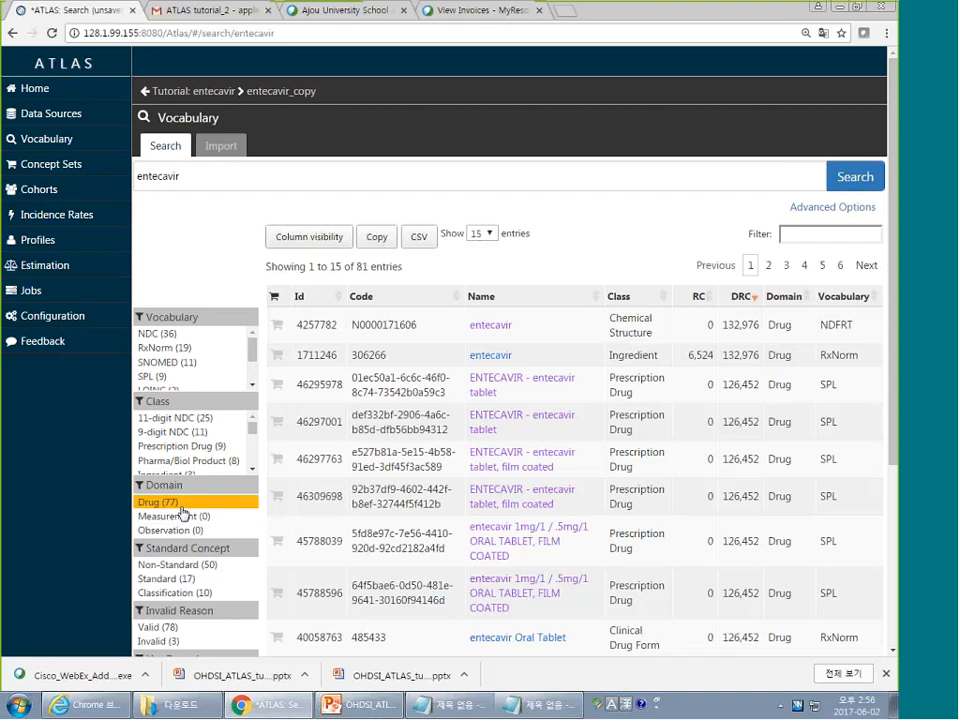
Narrow the drug results to Standard concepts and check the Vocabulary filter values
scroll(250, 500, down, 3)
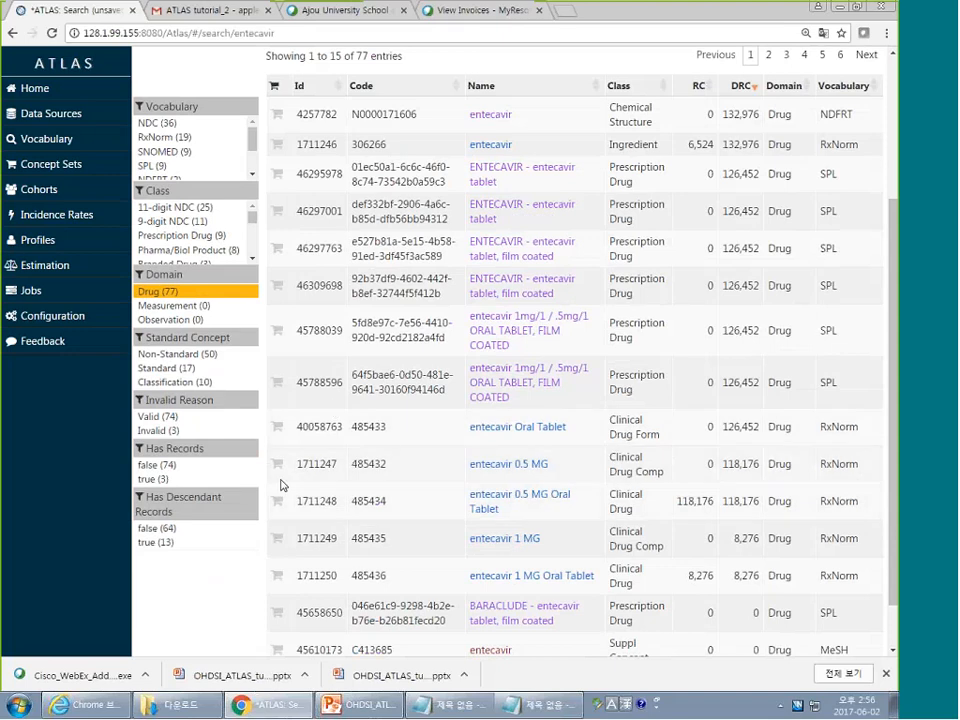
scroll(212, 368, up, 2)
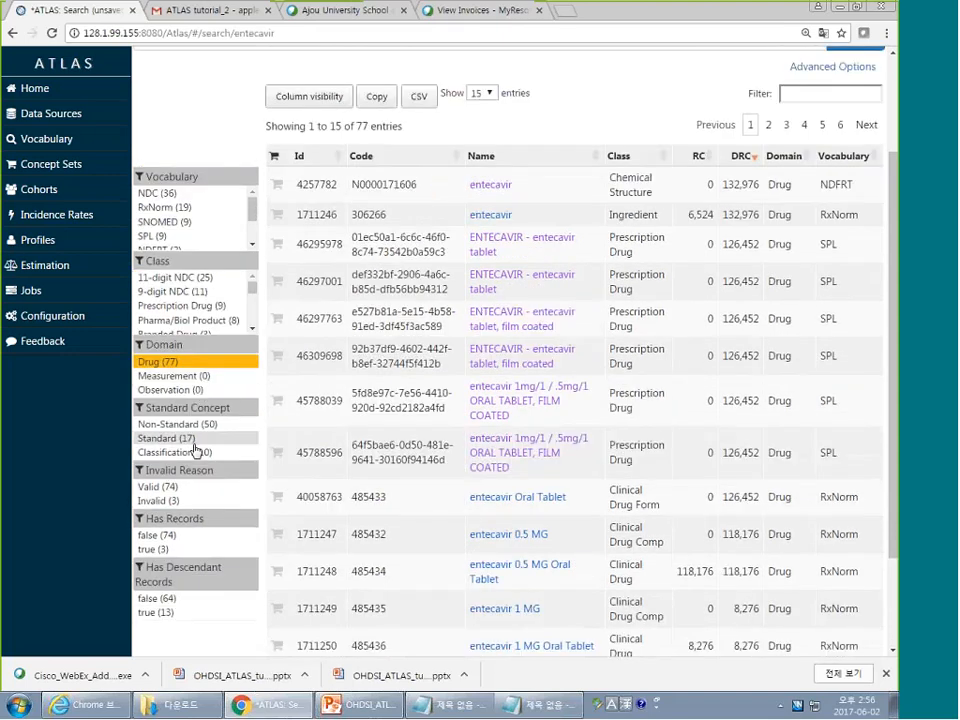
click(192, 440)
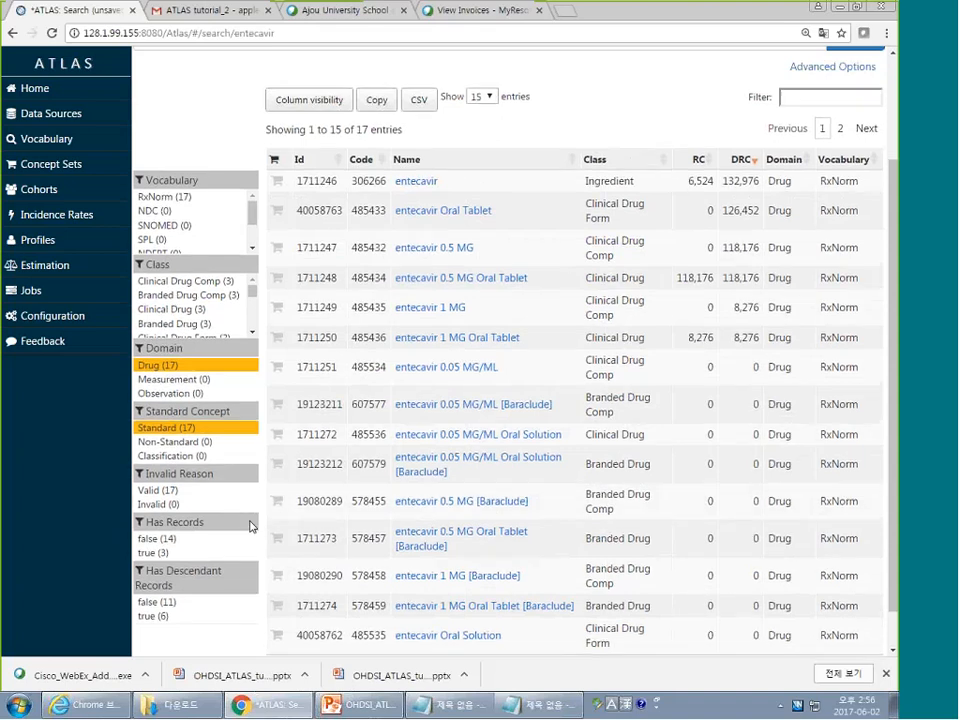
scroll(251, 520, up, 3)
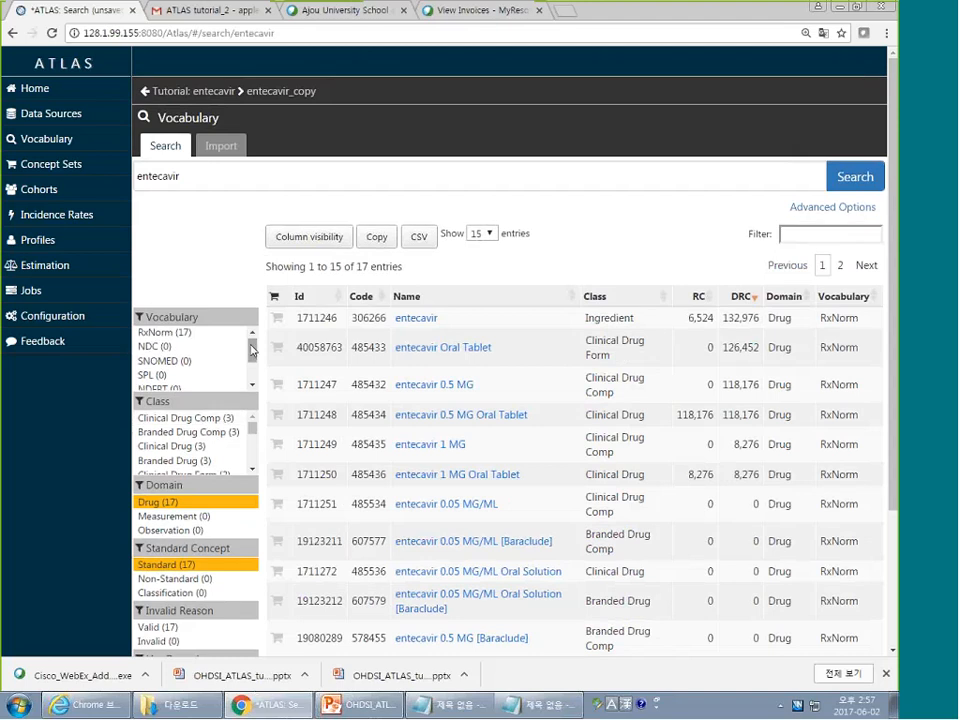
mouse_move(252, 349)
mouse_down()
mouse_move(251, 383)
mouse_move(252, 348)
mouse_up()
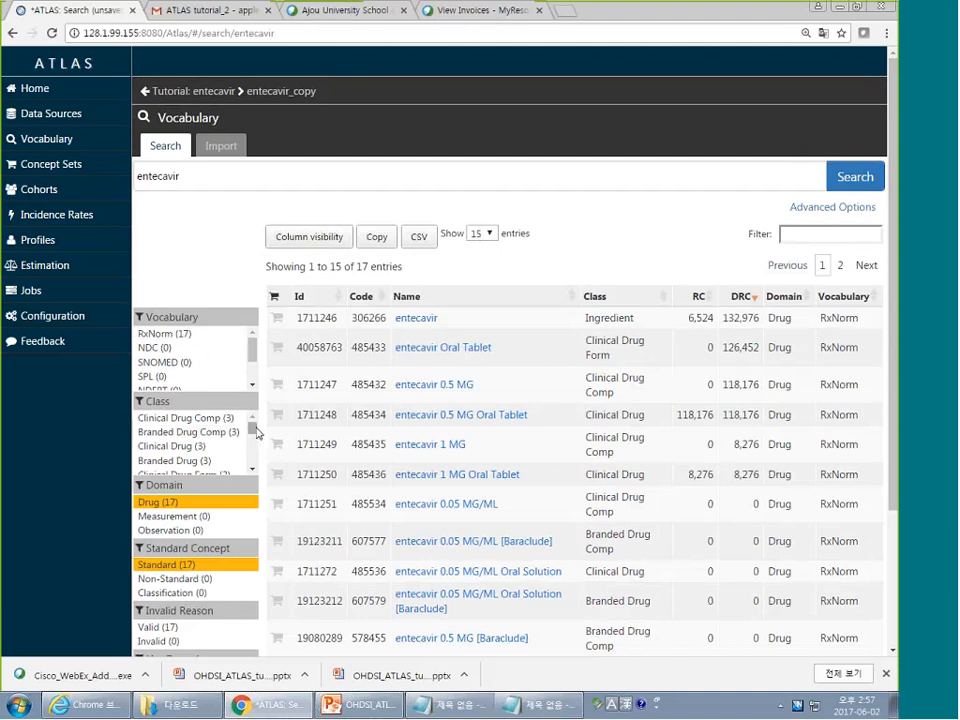
Restrict the entecavir results to the Ingredient class and add the entecavir ingredient concept (1711246) to the entecavir_copy concept set
drag(251, 429, 253, 435)
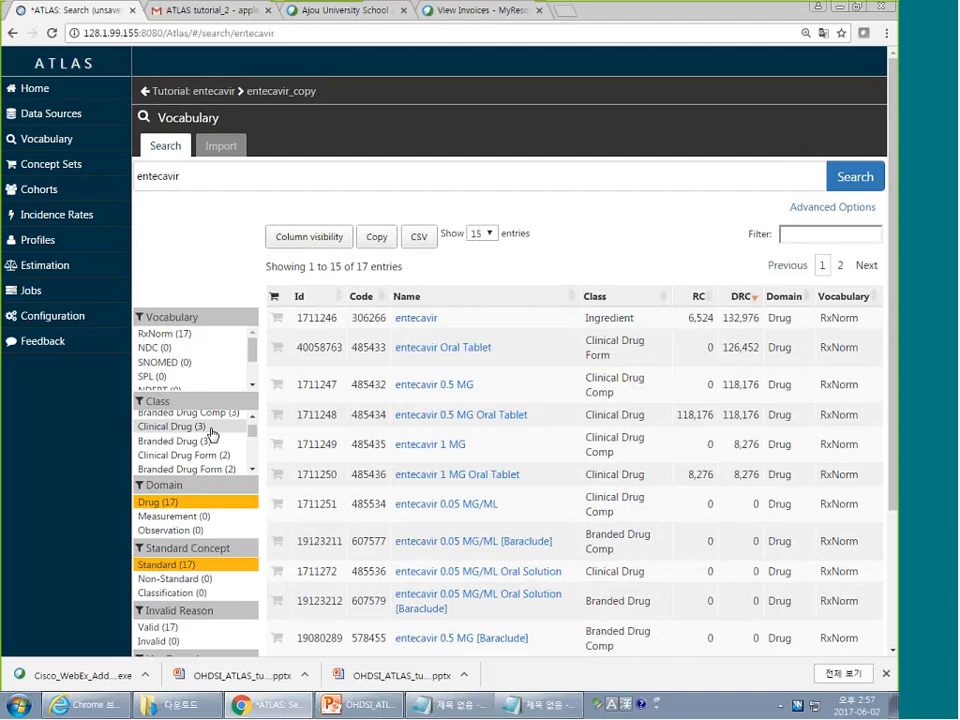
scroll(211, 445, down, 4)
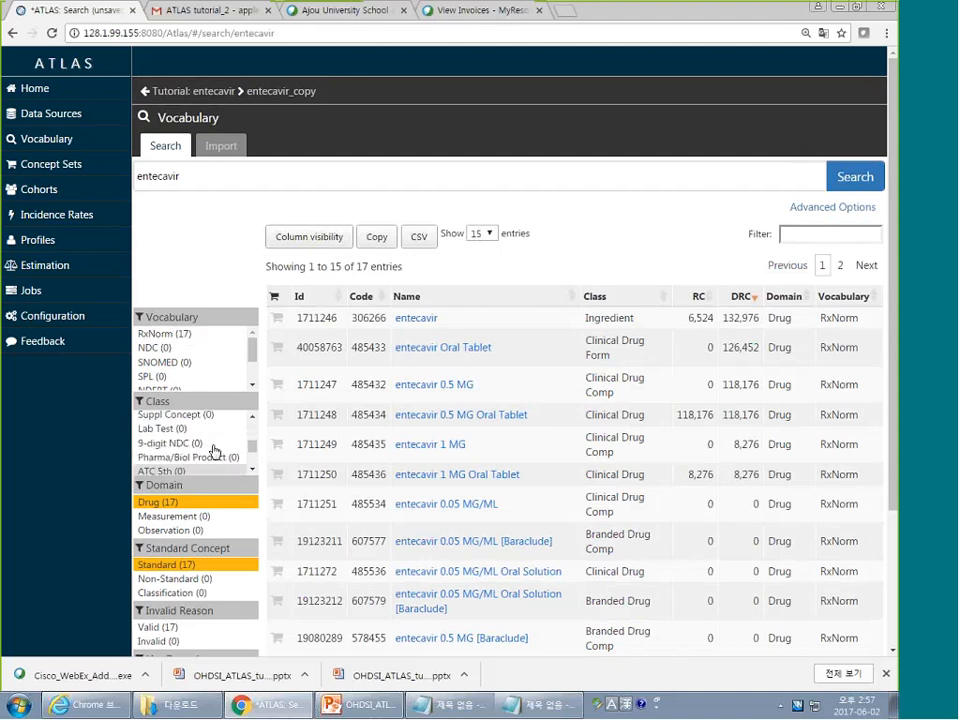
scroll(197, 427, up, 1)
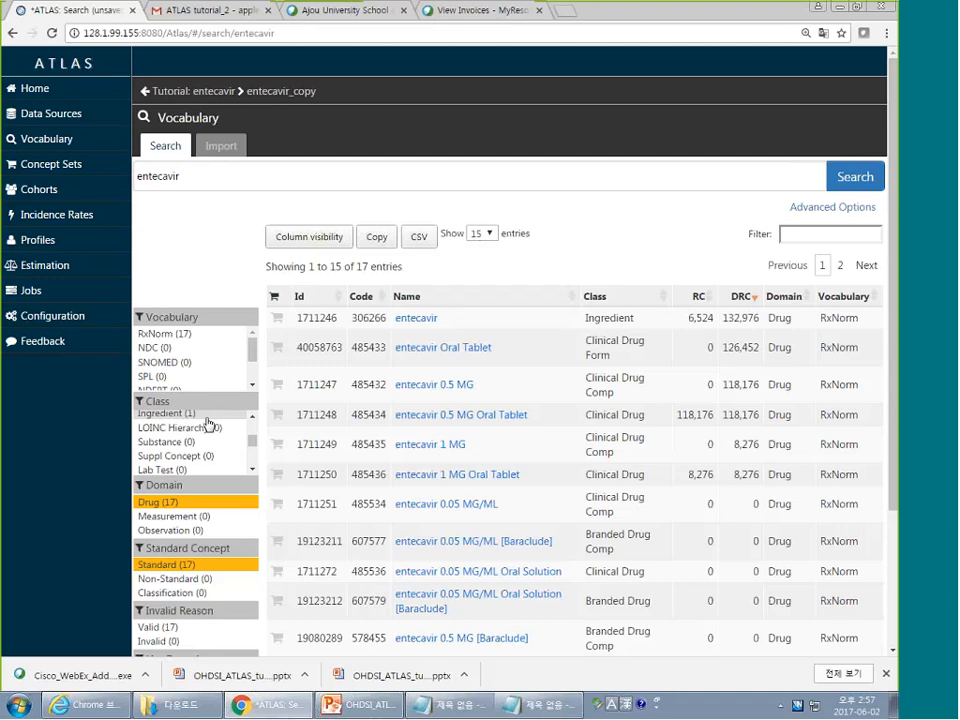
click(205, 415)
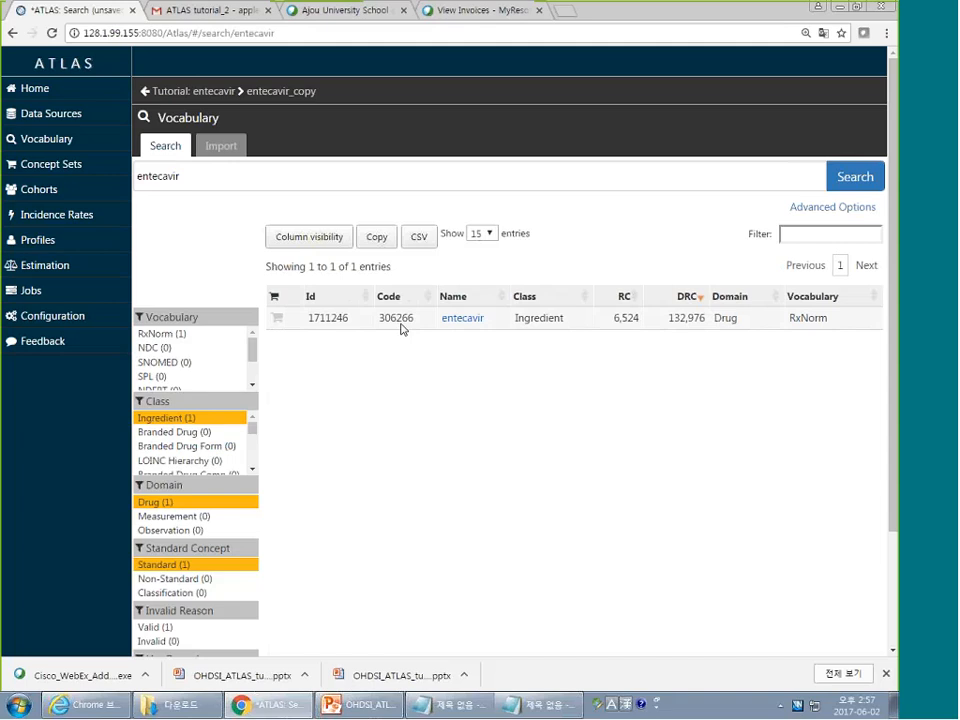
click(277, 318)
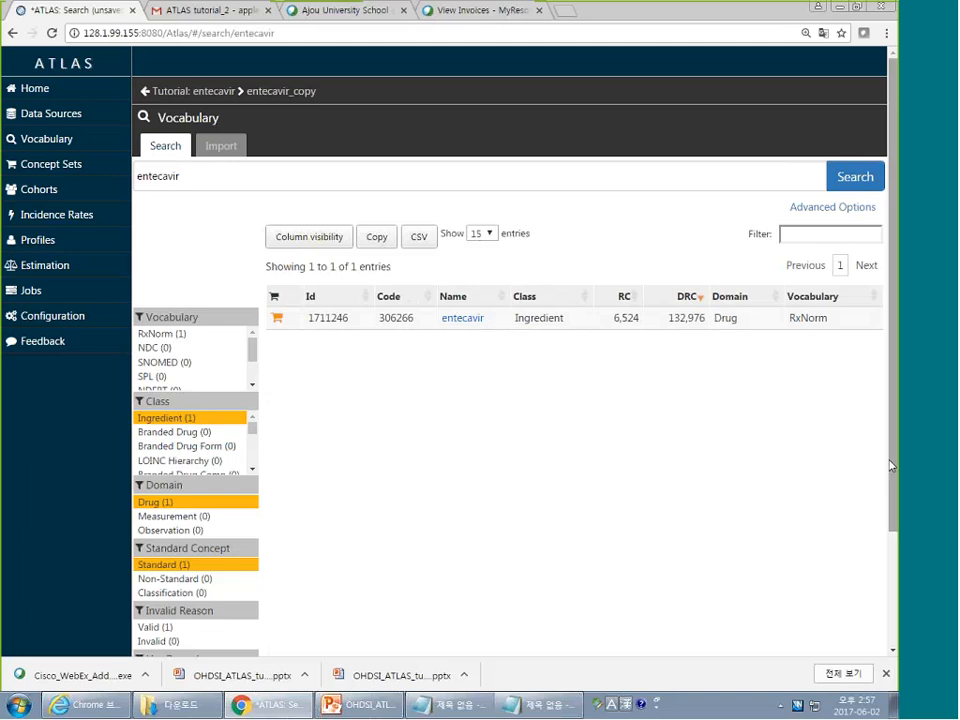
Return to the entecavir_copy concept set and switch Descendants on and off again for the entecavir concept
click(299, 92)
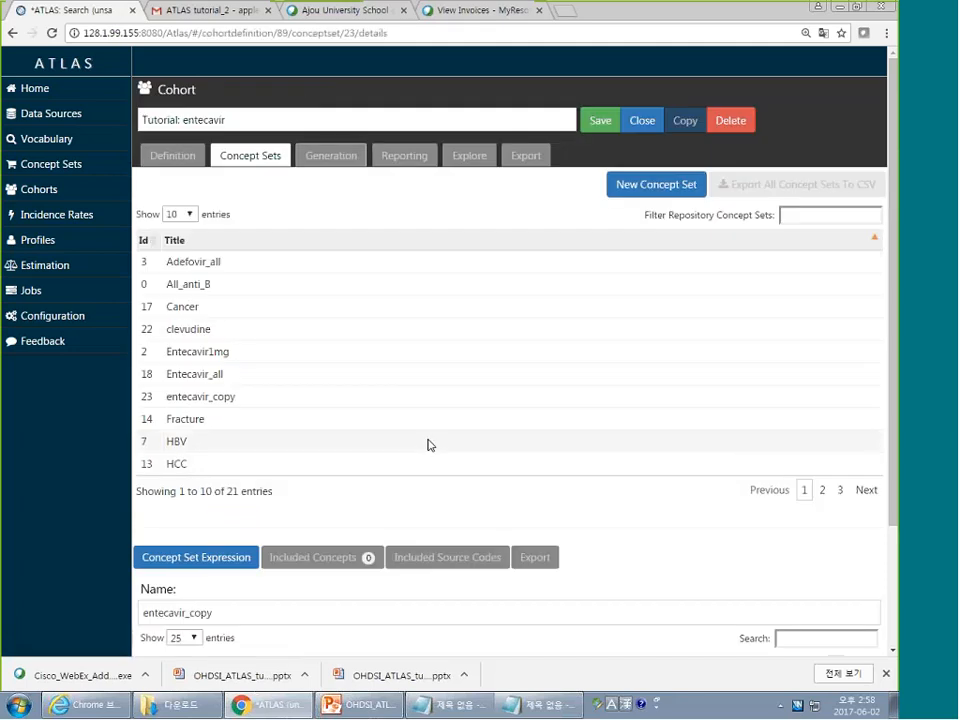
scroll(429, 444, down, 3)
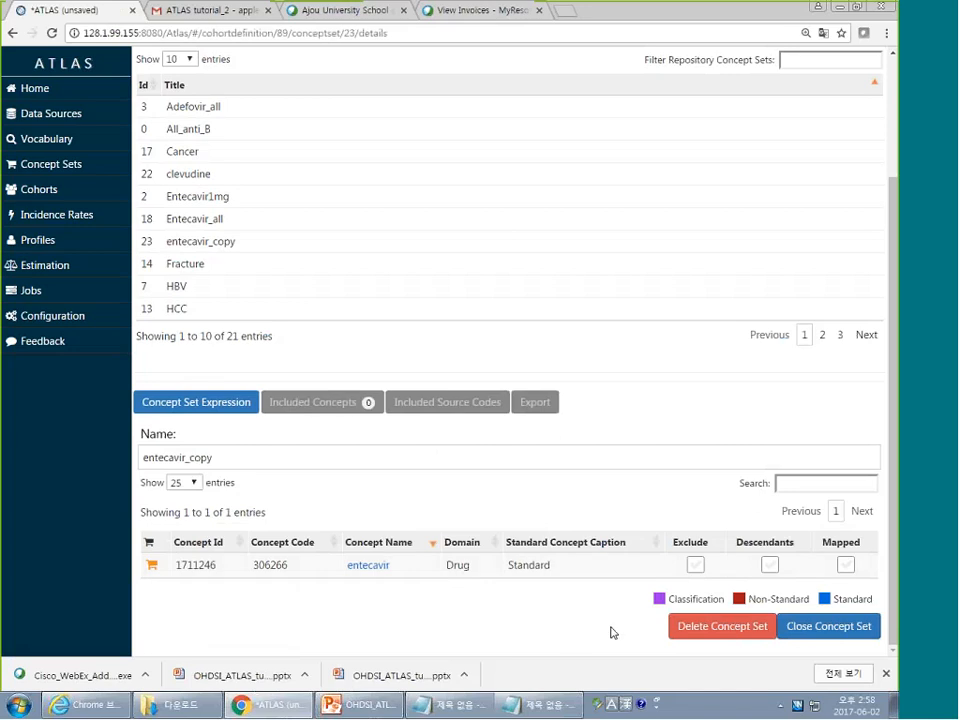
click(770, 566)
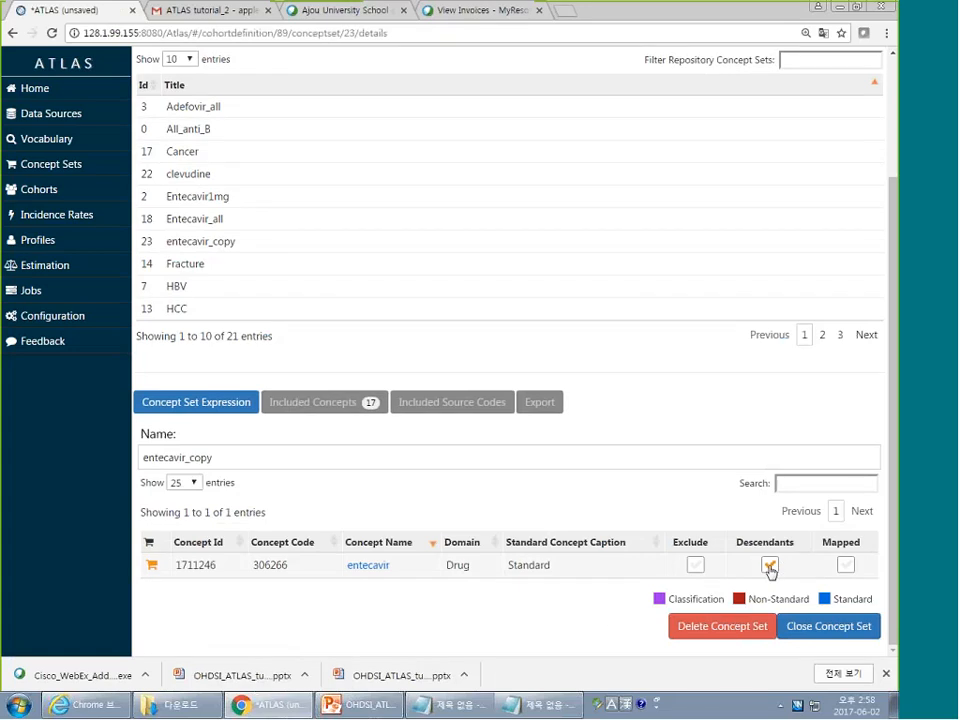
click(770, 566)
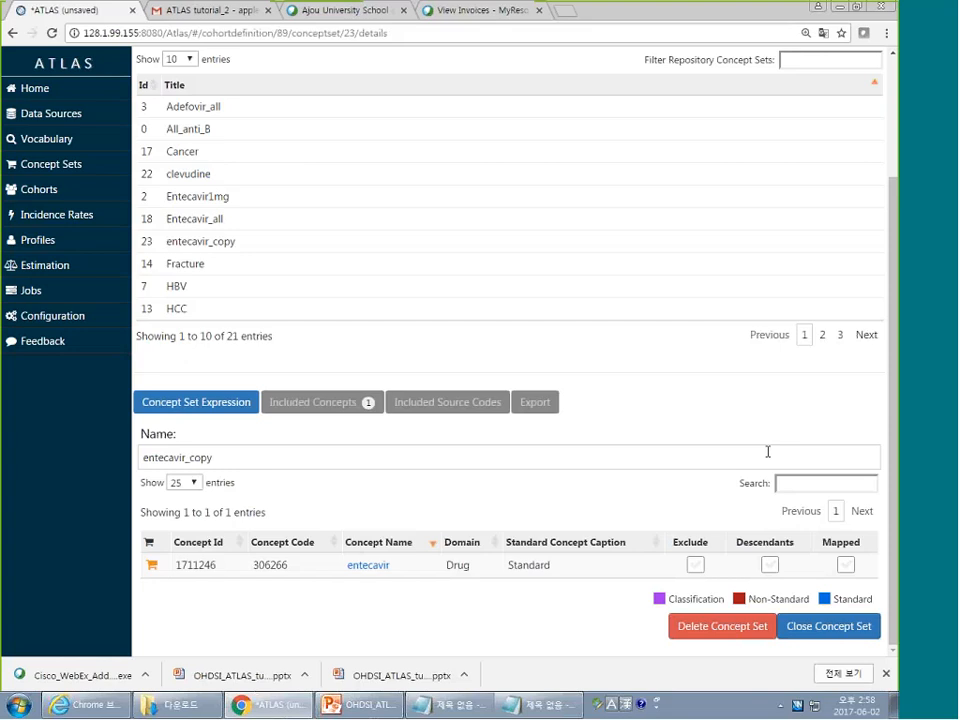
Delete the entecavir_copy concept set from the cohort
click(257, 461)
click(688, 627)
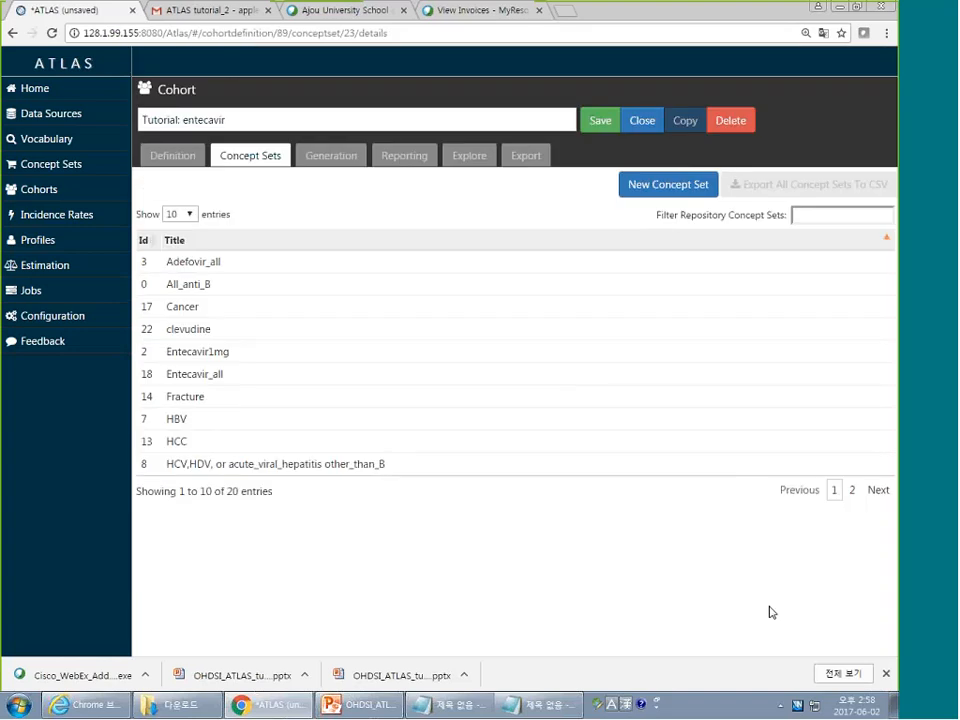
Review the existing HBV, Fracture and HCV,HDV, or acute_viral_hepatitis other_than_B concept sets, returning to HBV to check its included concepts
click(240, 419)
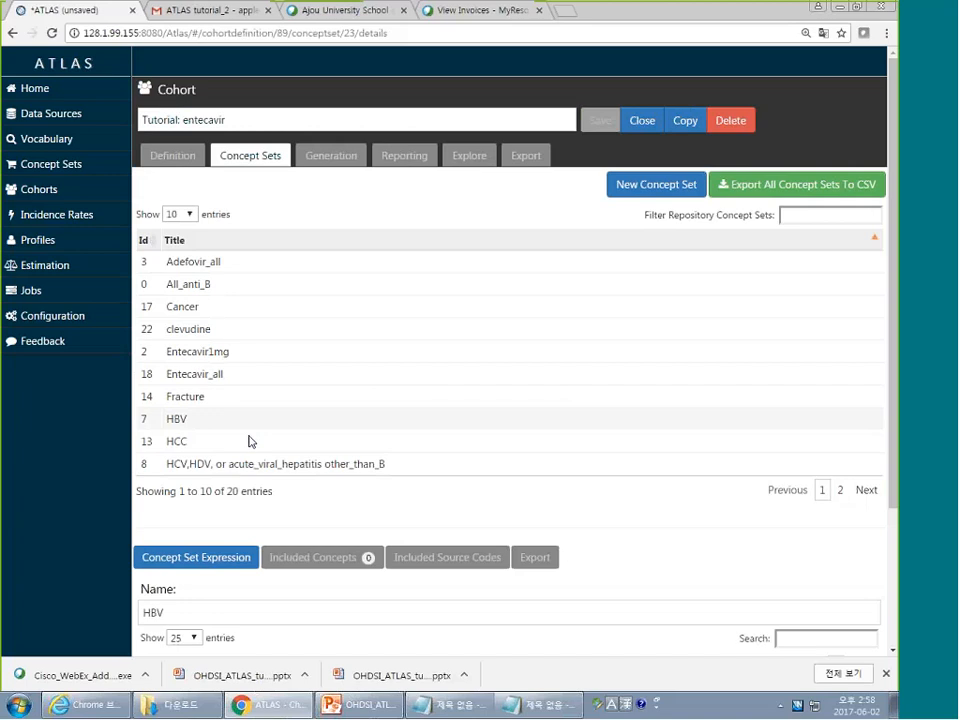
scroll(575, 530, down, 3)
scroll(569, 536, up, 3)
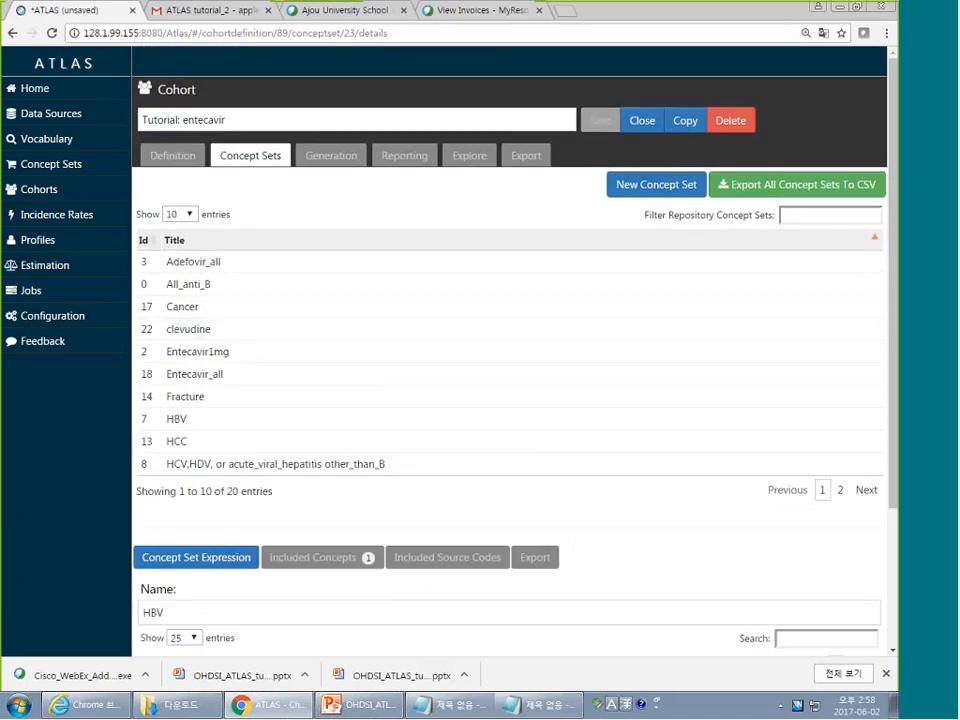
click(211, 396)
scroll(334, 438, down, 2)
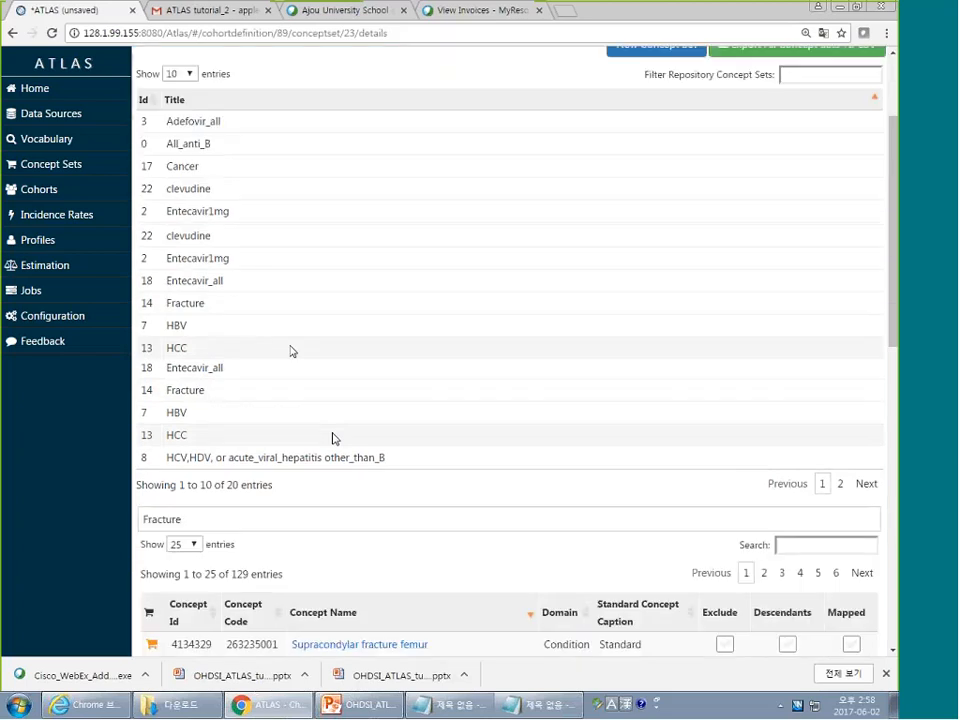
click(277, 334)
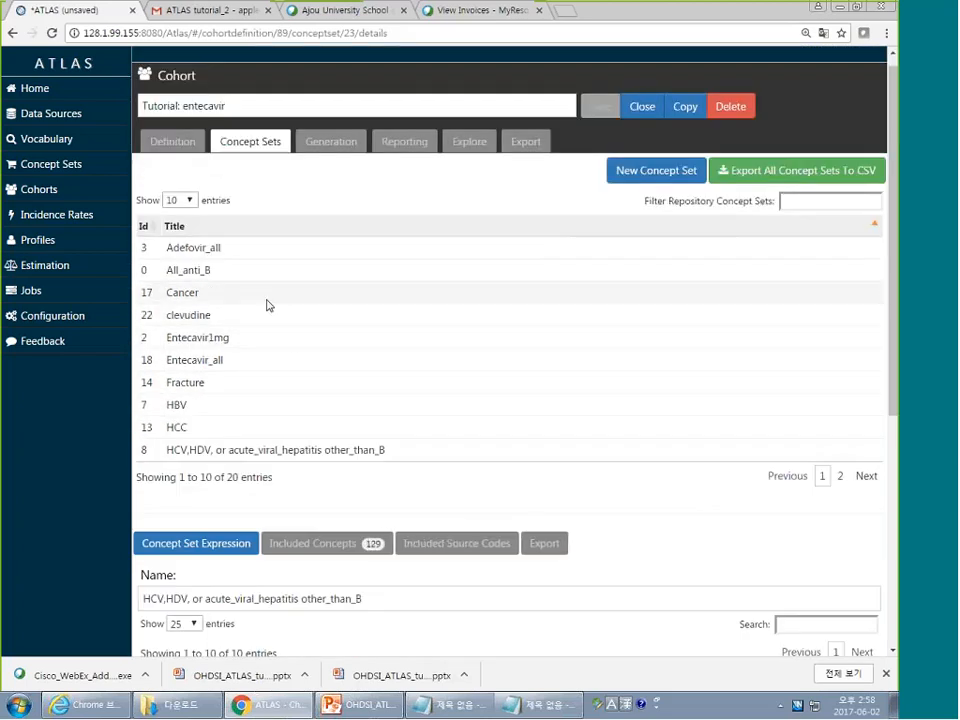
click(218, 408)
scroll(267, 431, down, 1)
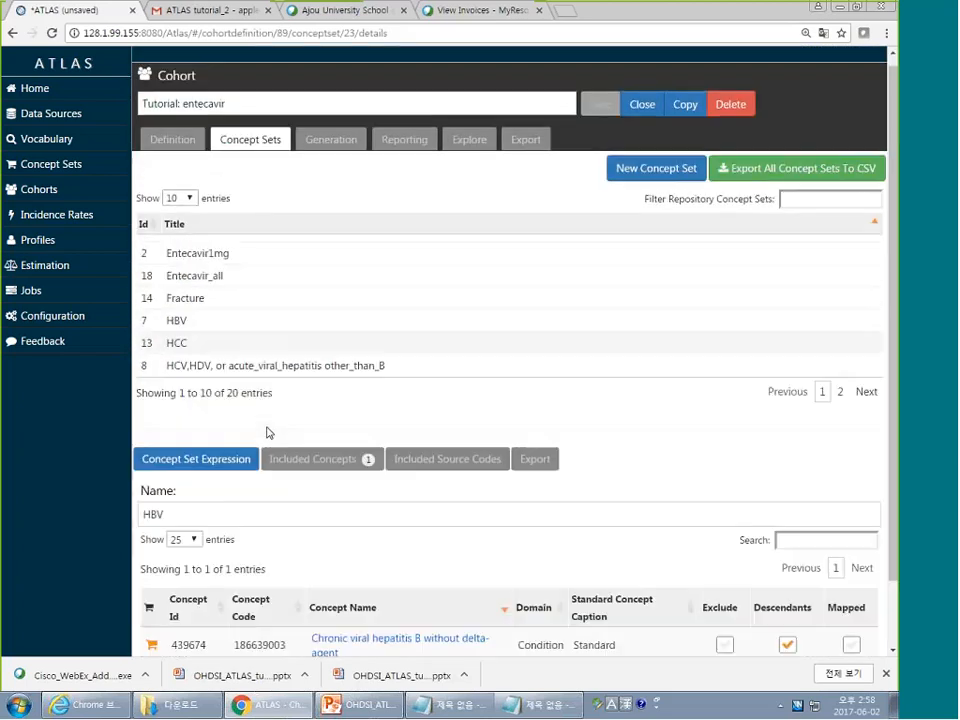
scroll(267, 432, down, 1)
scroll(296, 415, up, 2)
Create a new concept set in the cohort and clear its default name
click(665, 181)
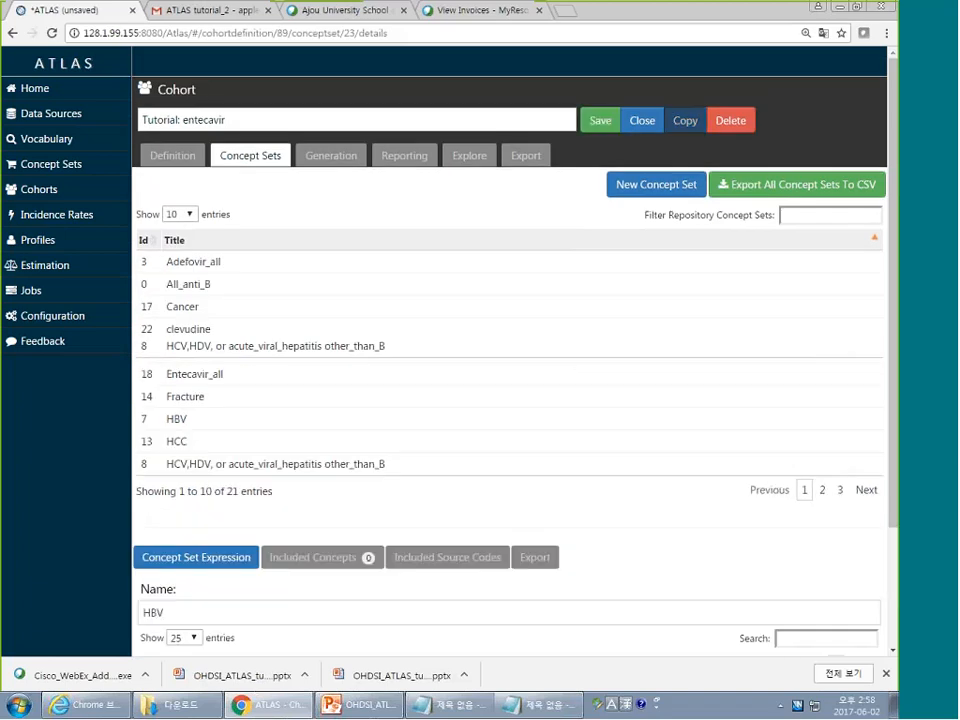
scroll(343, 463, down, 2)
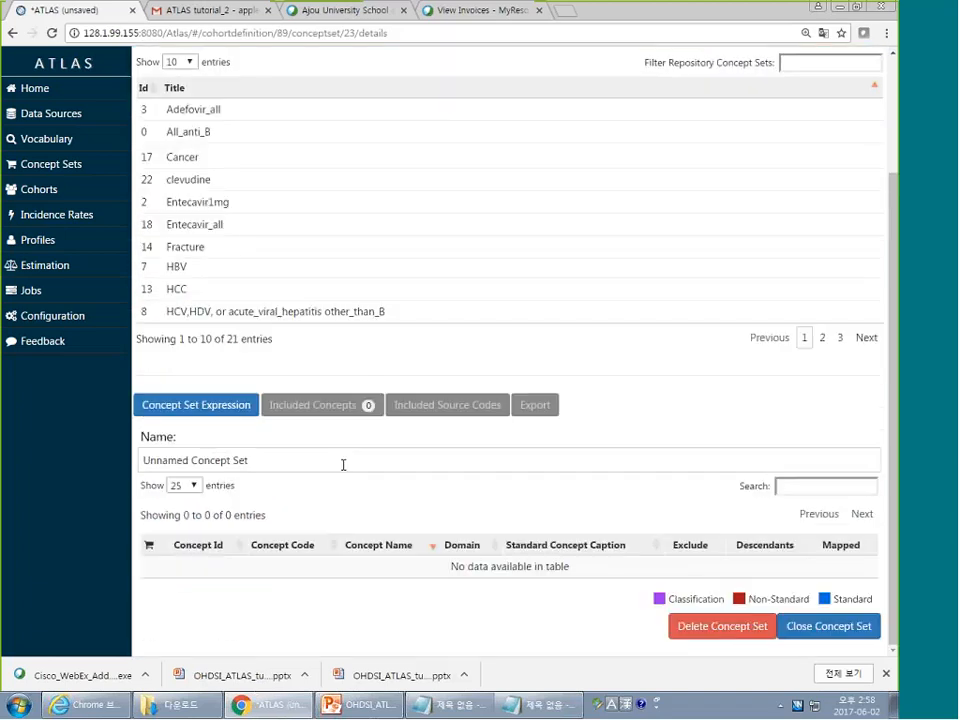
drag(343, 464, 1, 436)
text(HBV)
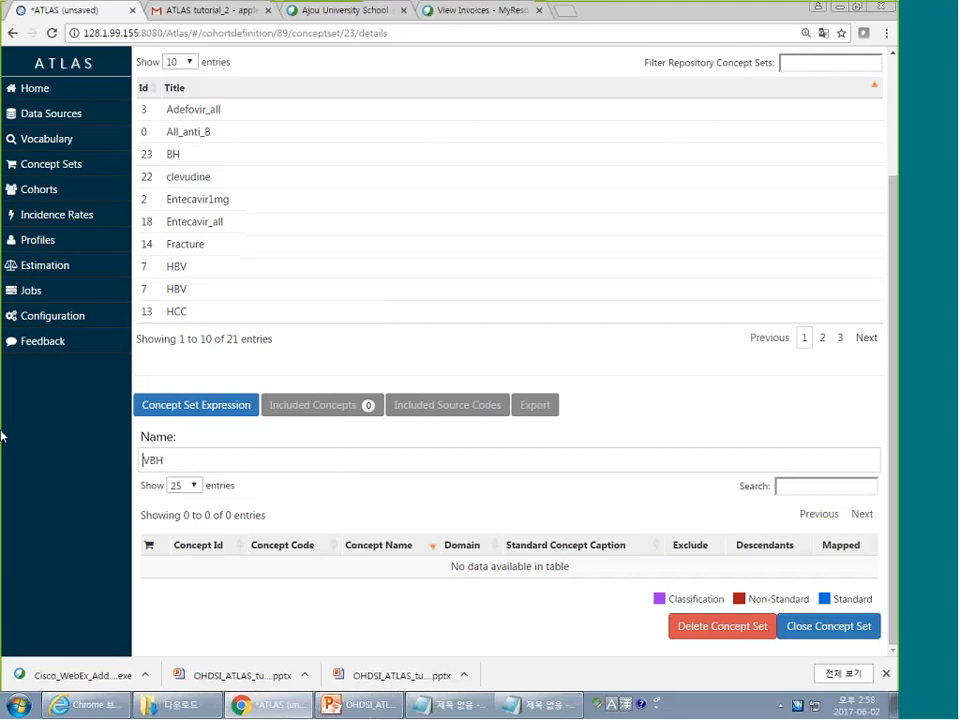
key(ctrl+a)
text(VH)
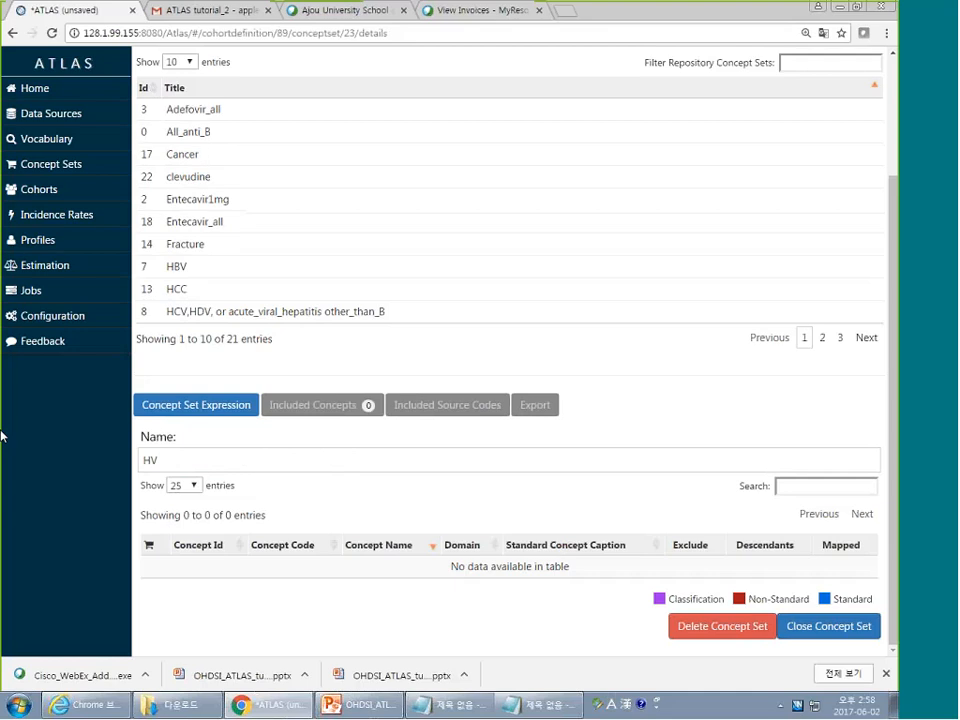
key(BackSpace)
key(BackSpace)
text(HG)
key(BackSpace)
key(BackSpace)
Write HBV_copy over the old text in Notepad and paste it into ATLAS as the new concept set's name
key(alt+Tab)
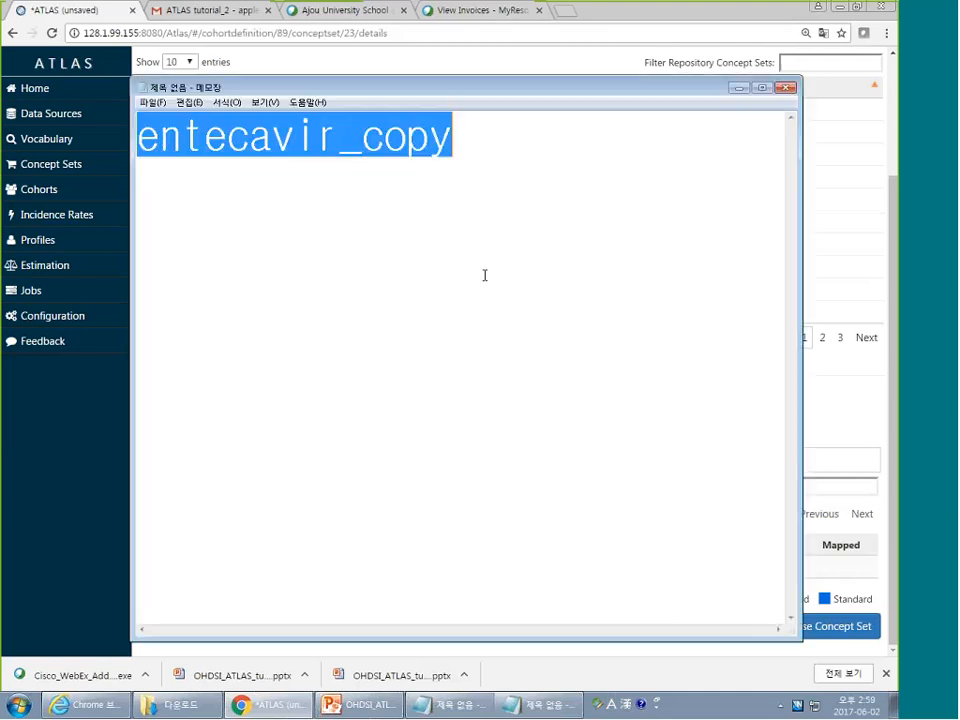
text(HBV_copy)
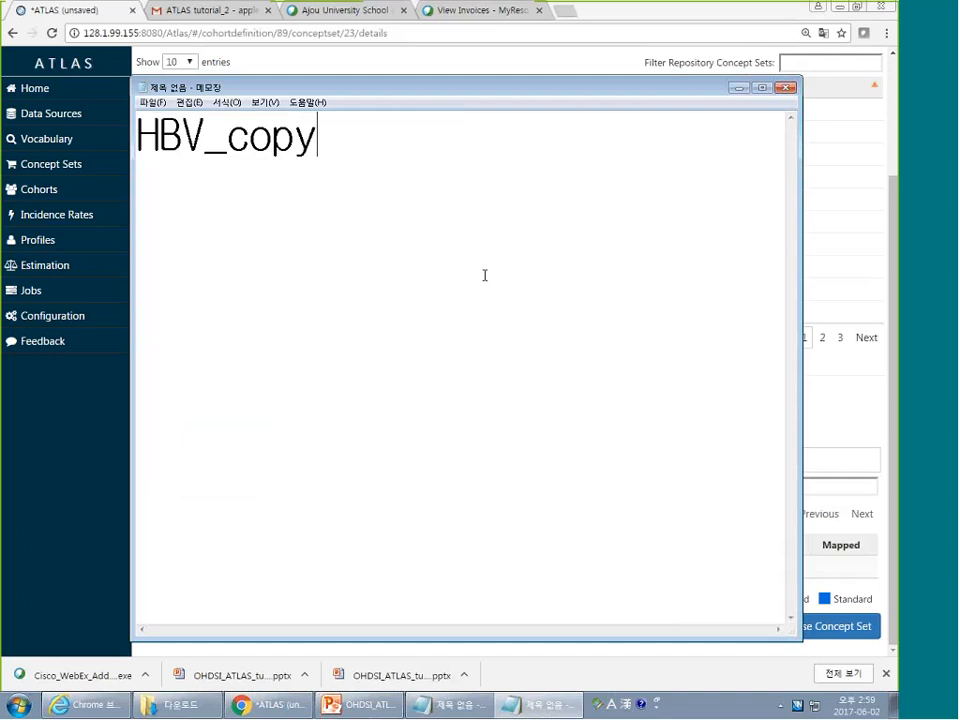
key(ctrl+a)
key(ctrl+c)
key(alt+Tab)
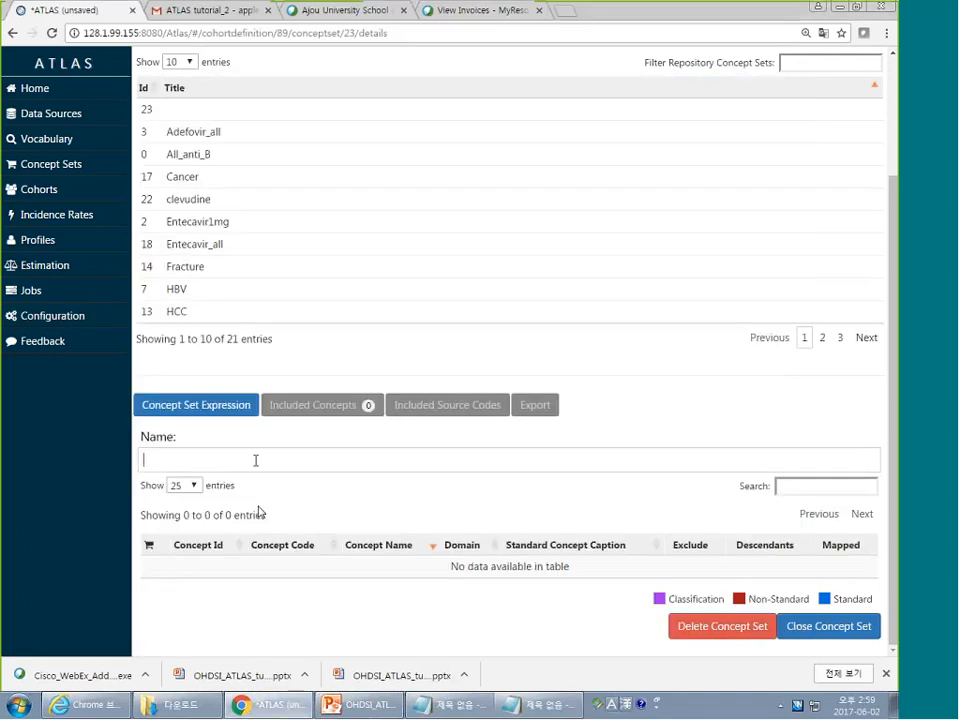
key(ctrl+v)
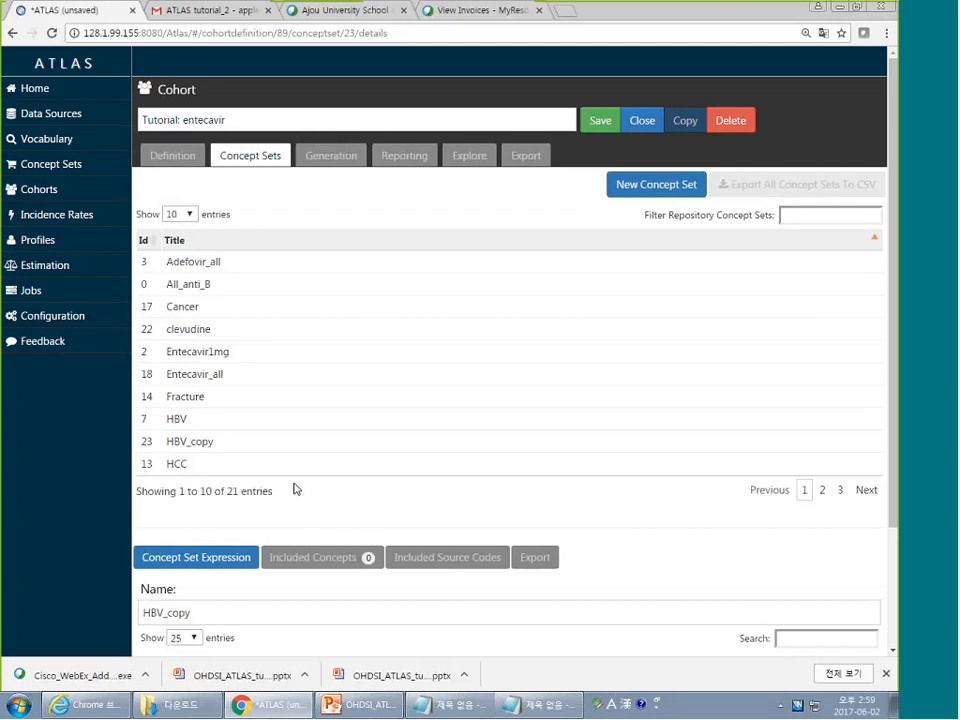
scroll(302, 480, down, 3)
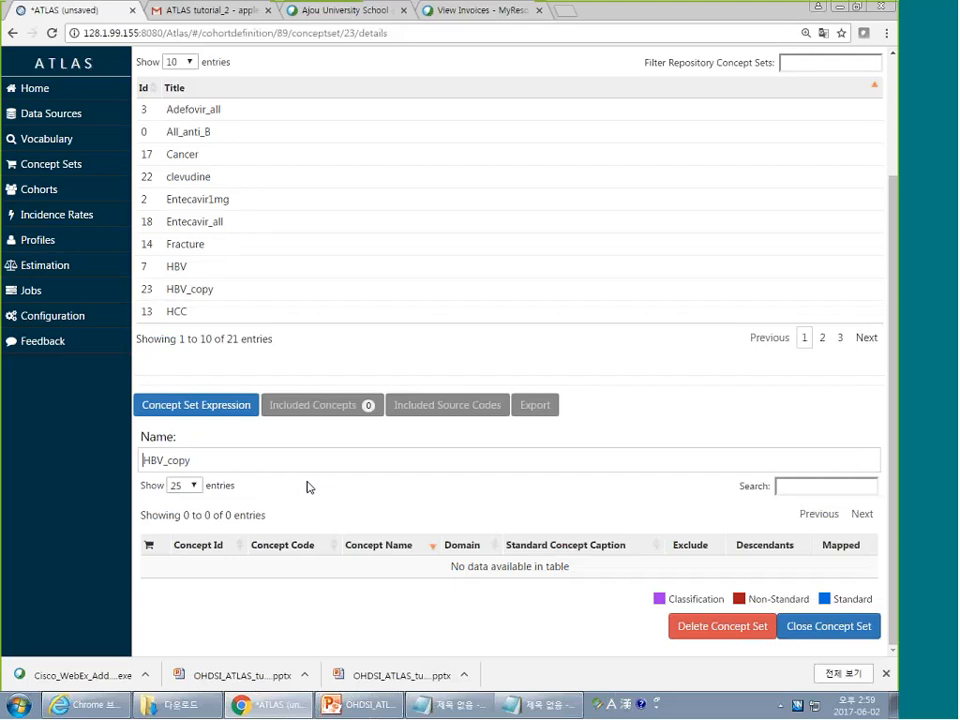
scroll(300, 470, up, 3)
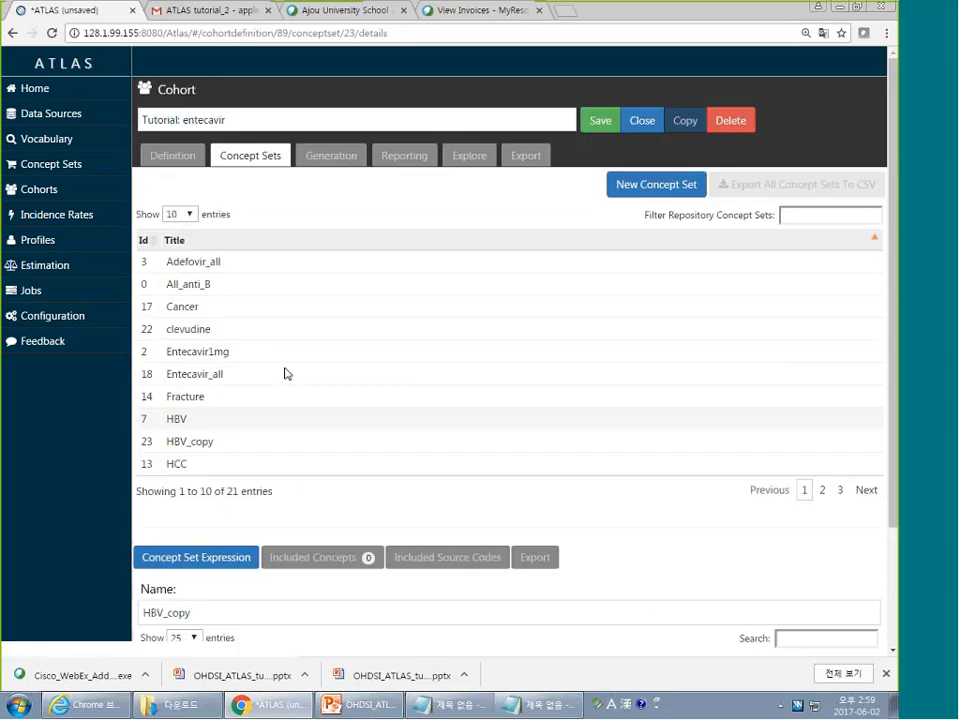
Search the vocabulary for "hepatitis B" to find concepts for the HBV_copy concept set
click(80, 142)
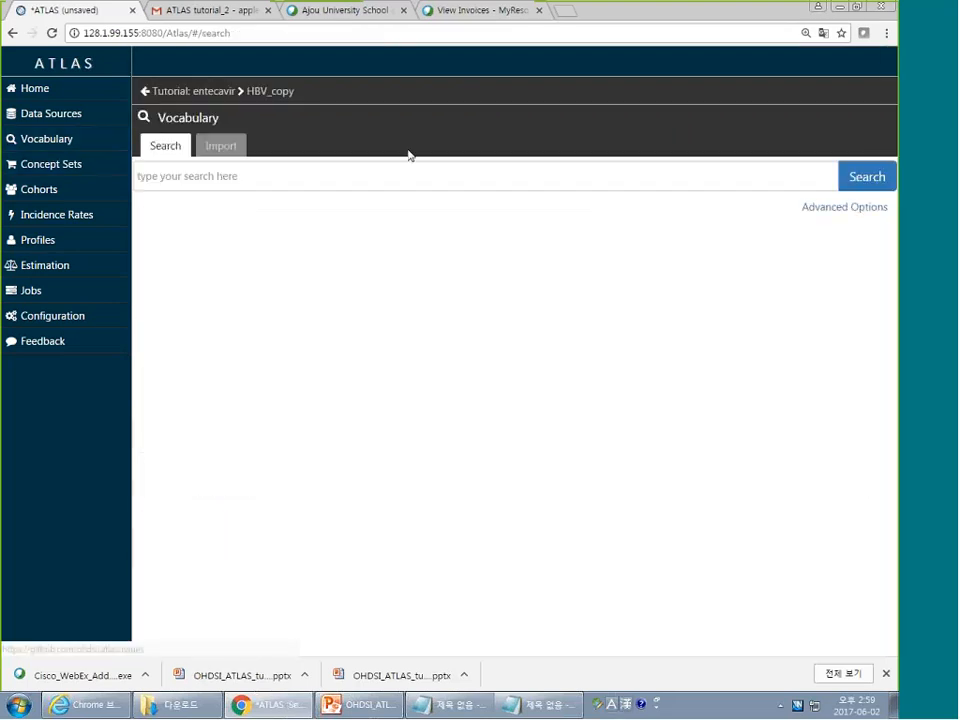
click(351, 182)
text(hepatitis B)
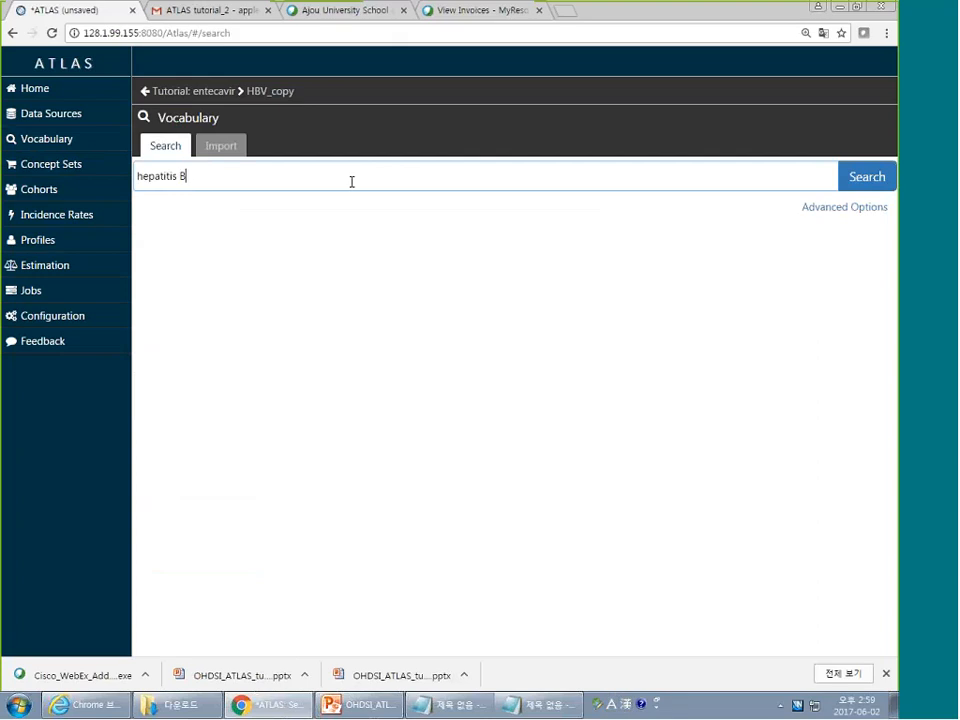
key(Return)
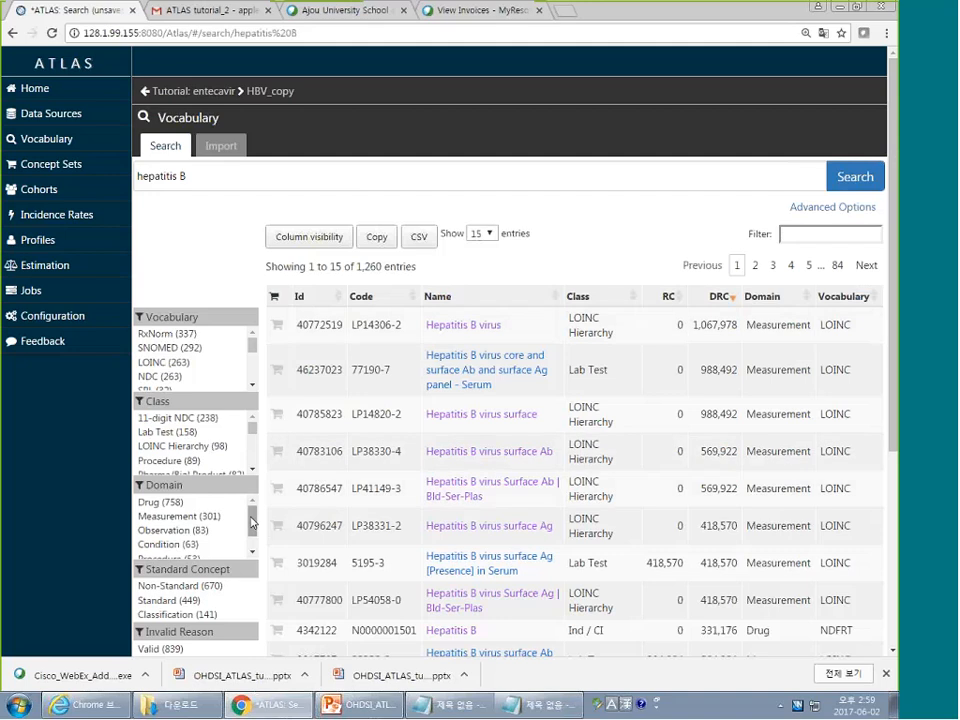
Filter the hepatitis B results to the Condition domain and to Standard concepts, checking the available Class values
mouse_move(251, 521)
mouse_down()
mouse_move(252, 535)
mouse_move(254, 518)
mouse_up()
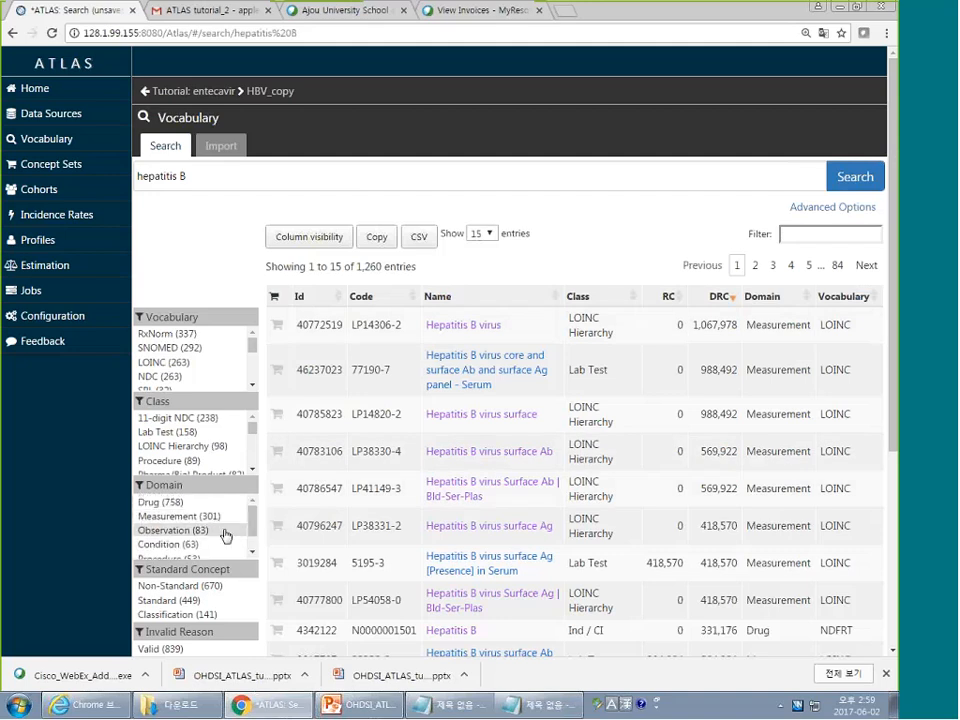
click(211, 545)
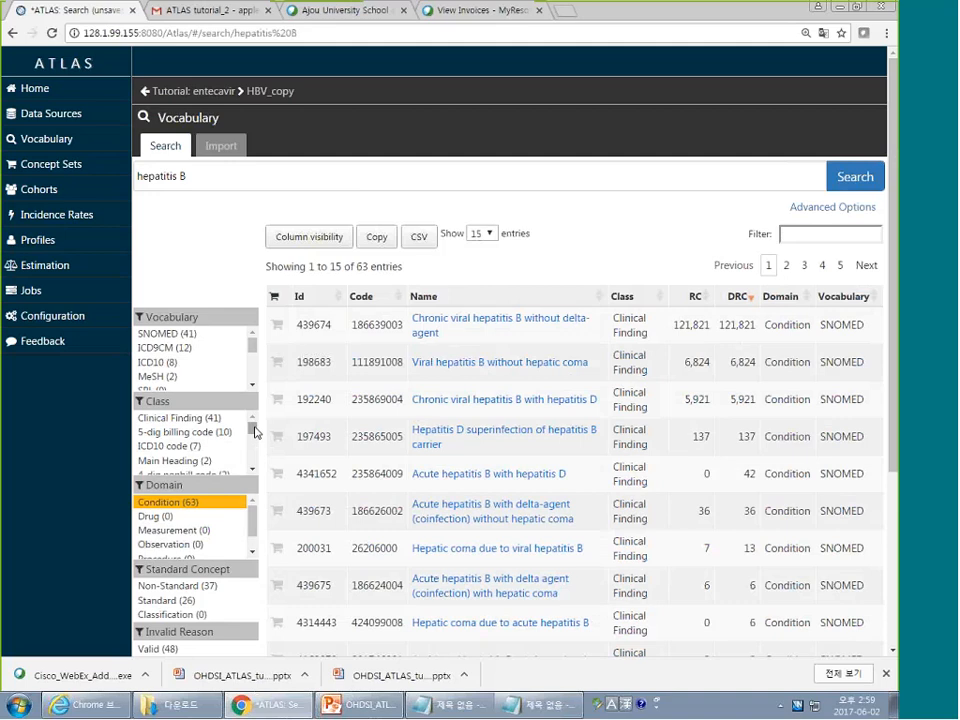
mouse_move(253, 432)
mouse_down()
mouse_move(255, 445)
mouse_move(252, 428)
mouse_up()
scroll(821, 349, down, 2)
scroll(796, 368, up, 2)
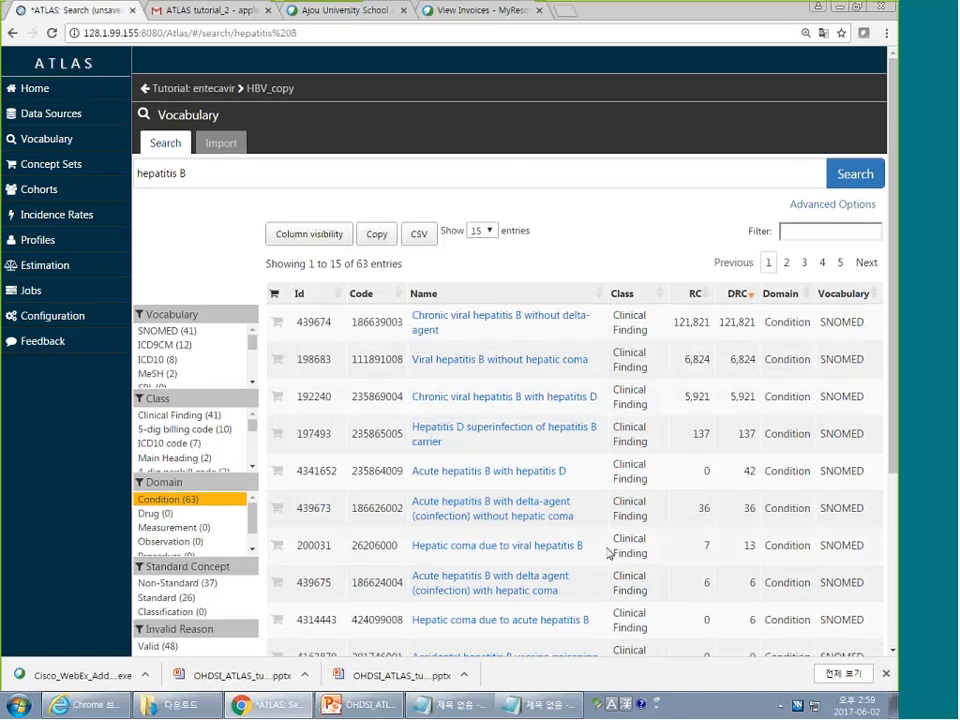
scroll(606, 552, down, 2)
click(166, 459)
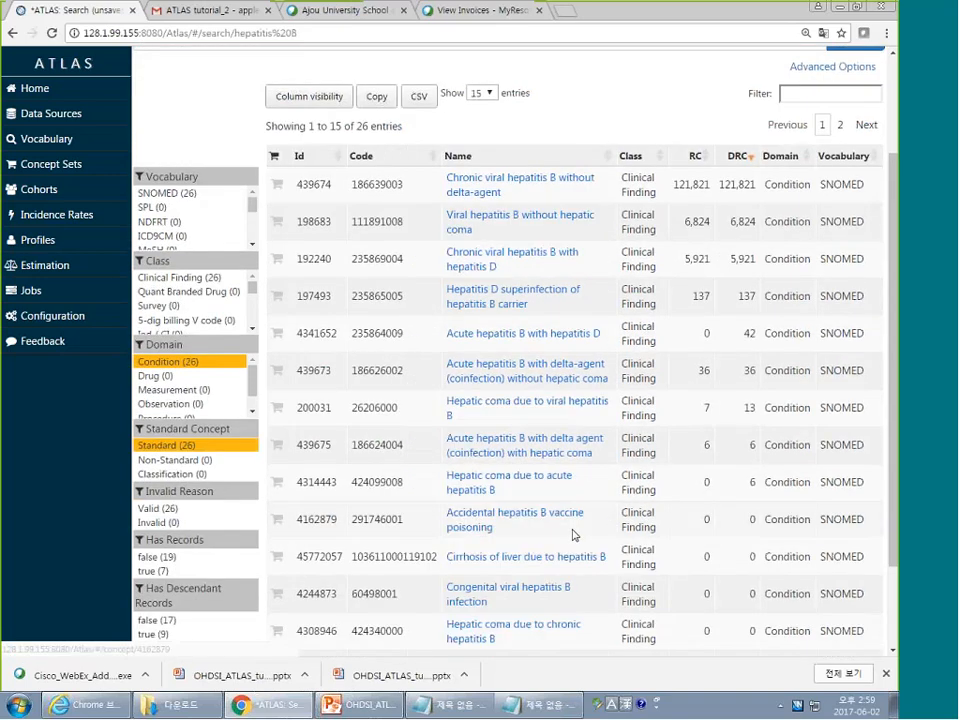
Add "Chronic viral hepatitis B without delta-agent" and "Viral hepatitis B without hepatic coma" to the HBV_copy concept set
scroll(557, 531, up, 2)
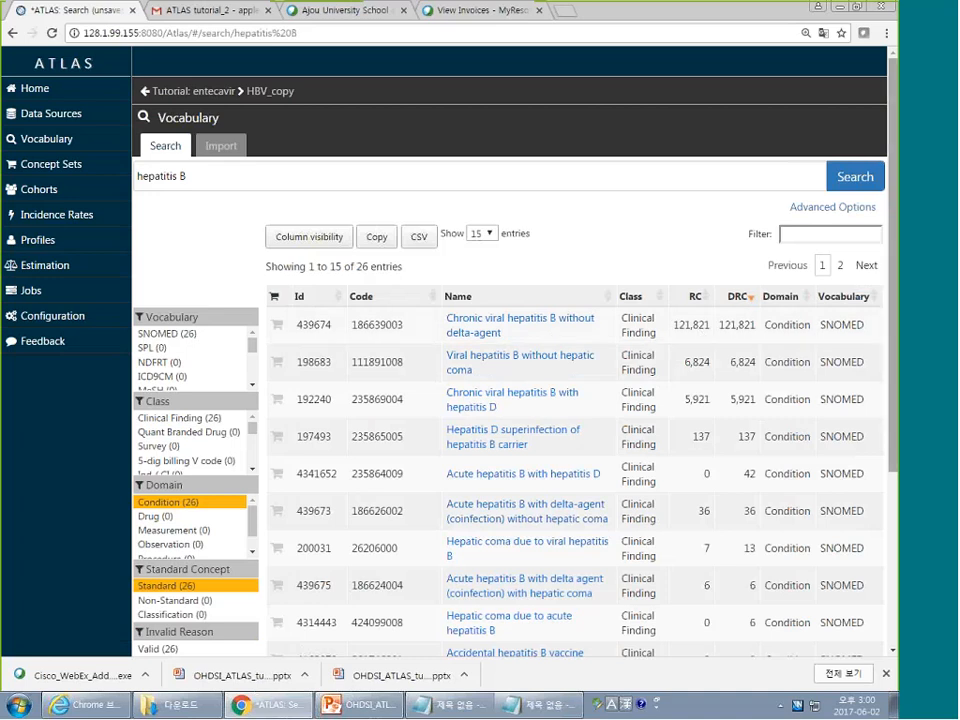
click(276, 324)
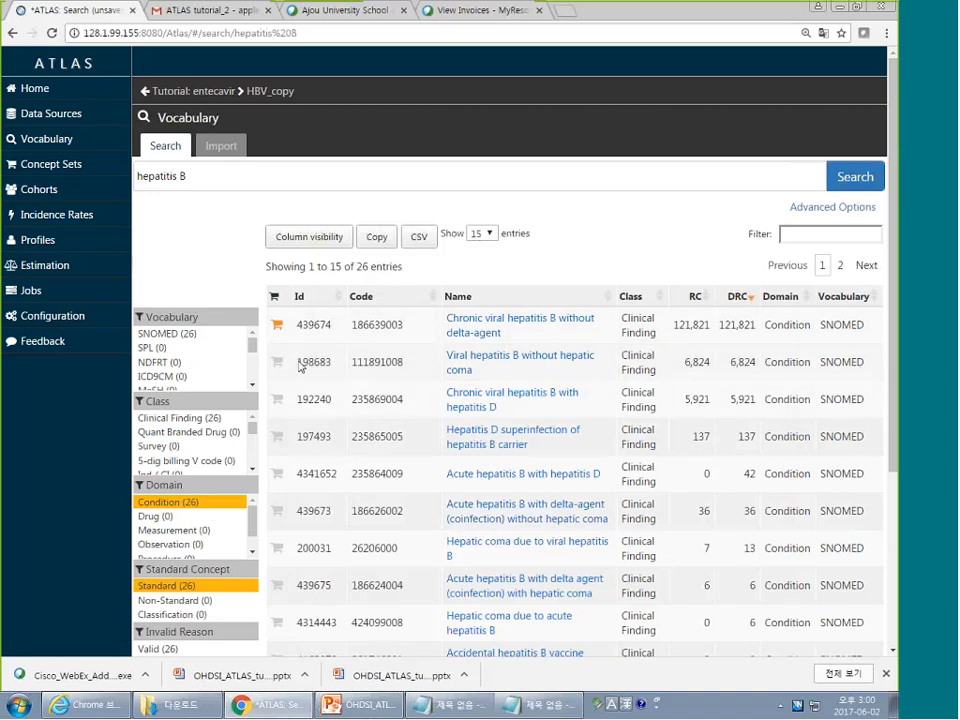
click(277, 362)
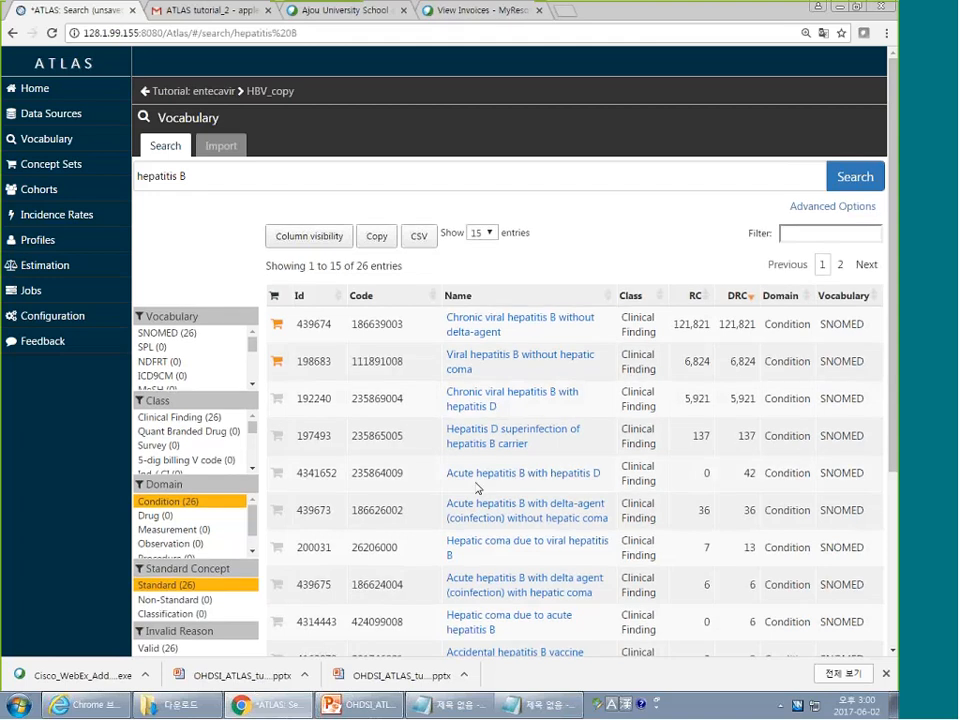
Include the descendants of both hepatitis B concepts in the HBV_copy concept set and review its included concepts
scroll(615, 506, down, 1)
scroll(600, 500, up, 1)
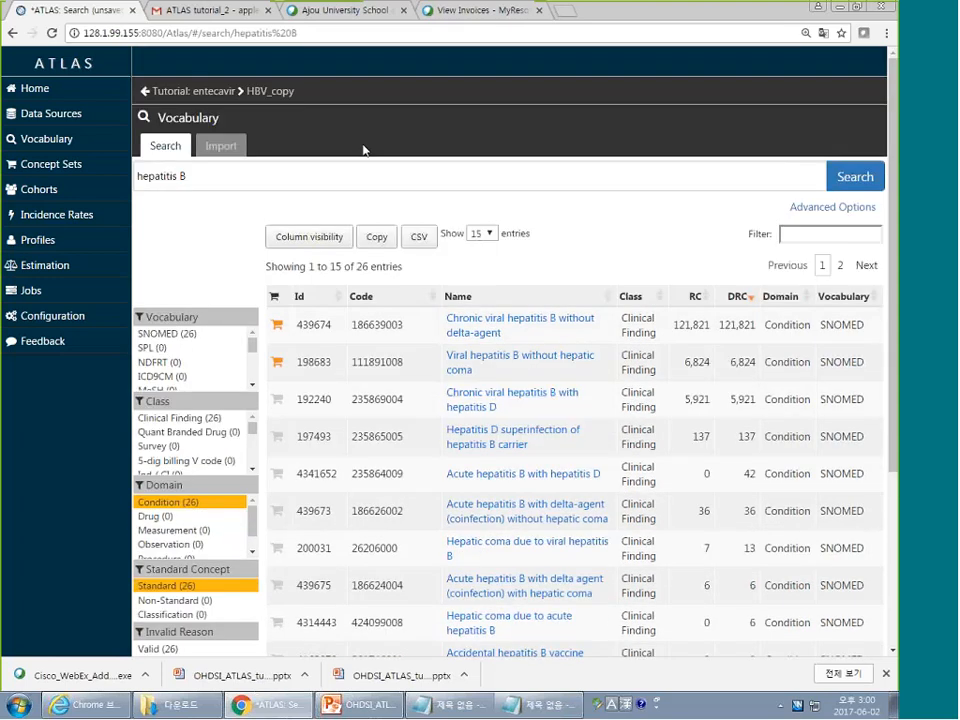
click(270, 92)
scroll(396, 369, down, 3)
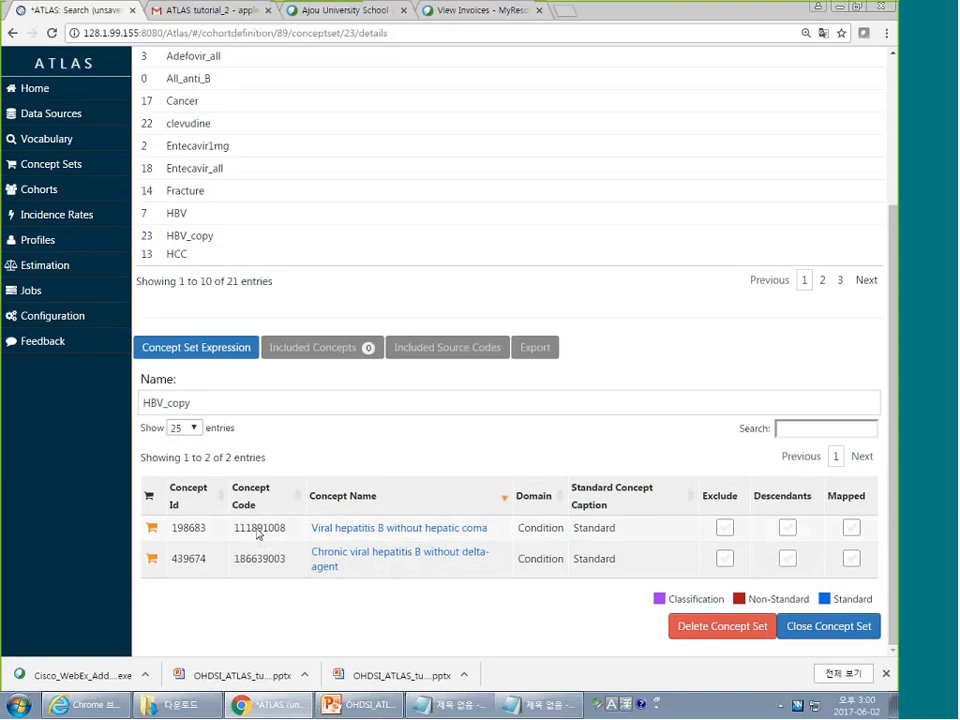
click(787, 527)
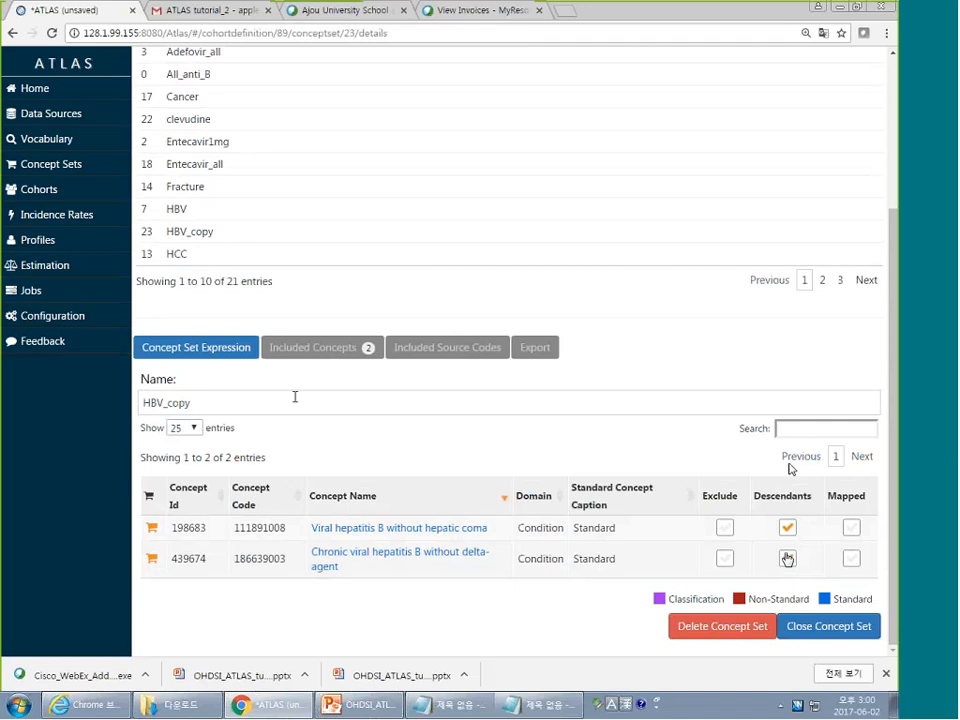
click(326, 349)
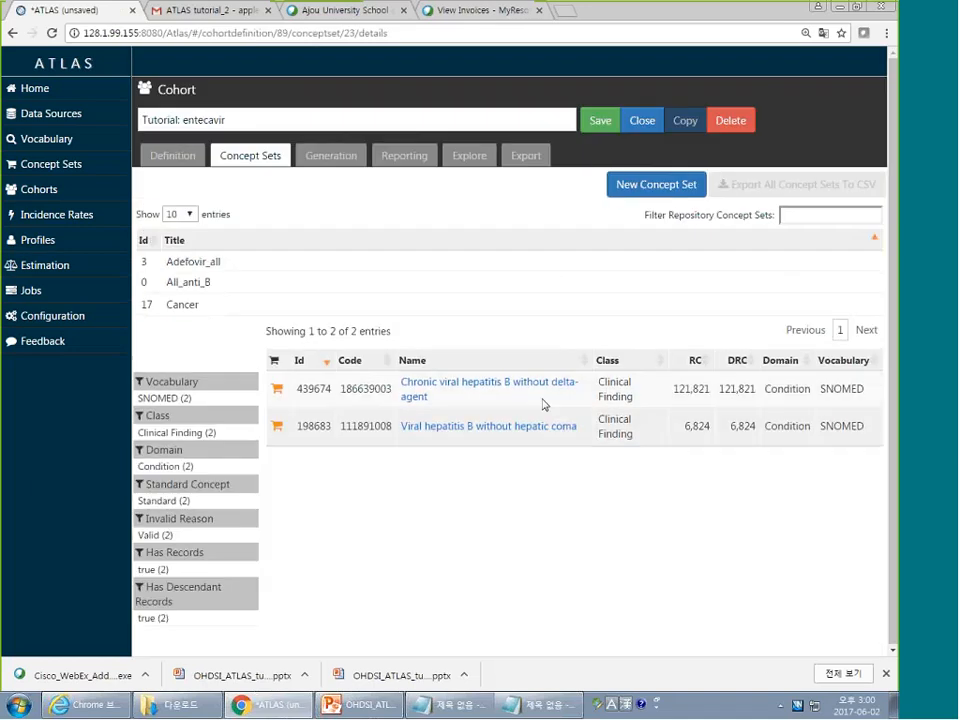
scroll(545, 405, down, 3)
click(212, 256)
scroll(533, 443, down, 3)
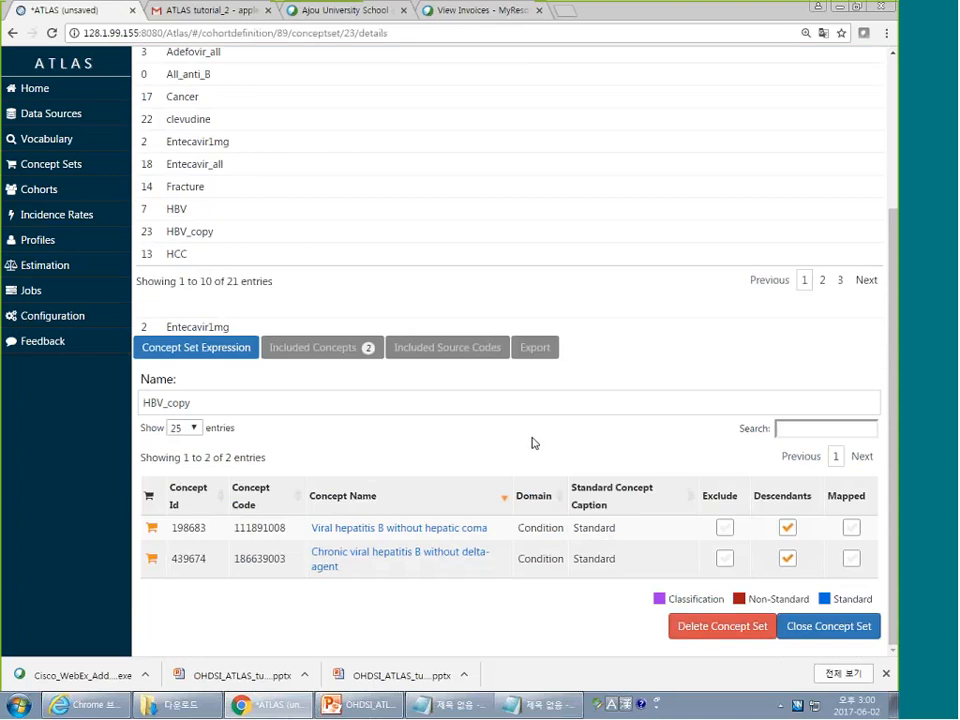
Delete the HBV_copy concept set and return to the entecavir cohort's definition
click(680, 625)
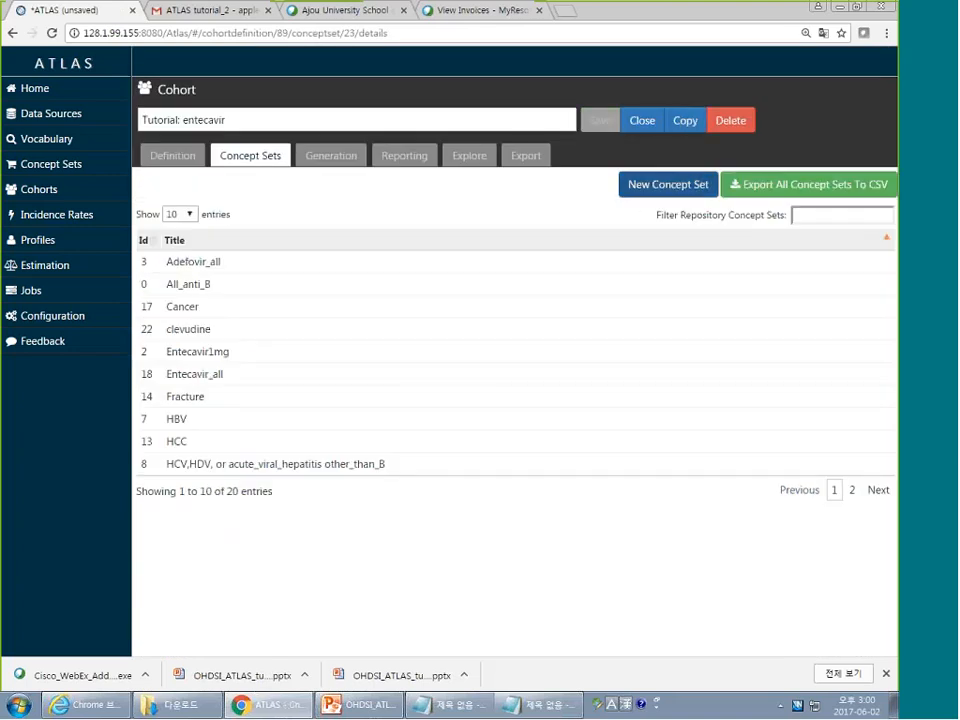
click(183, 161)
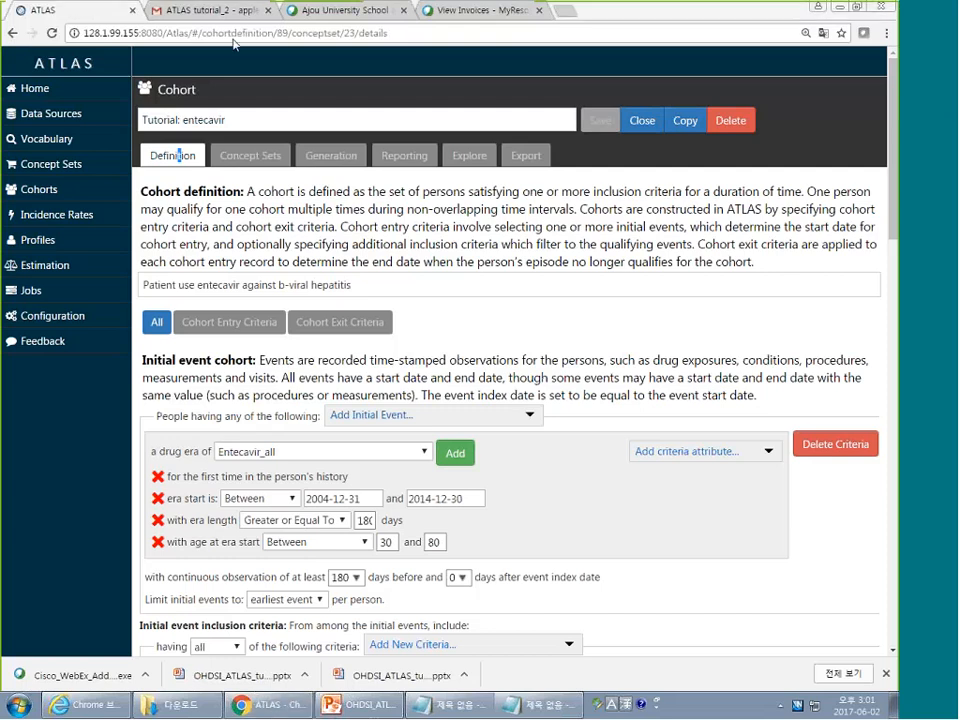
Start a new population level effect estimation
click(58, 274)
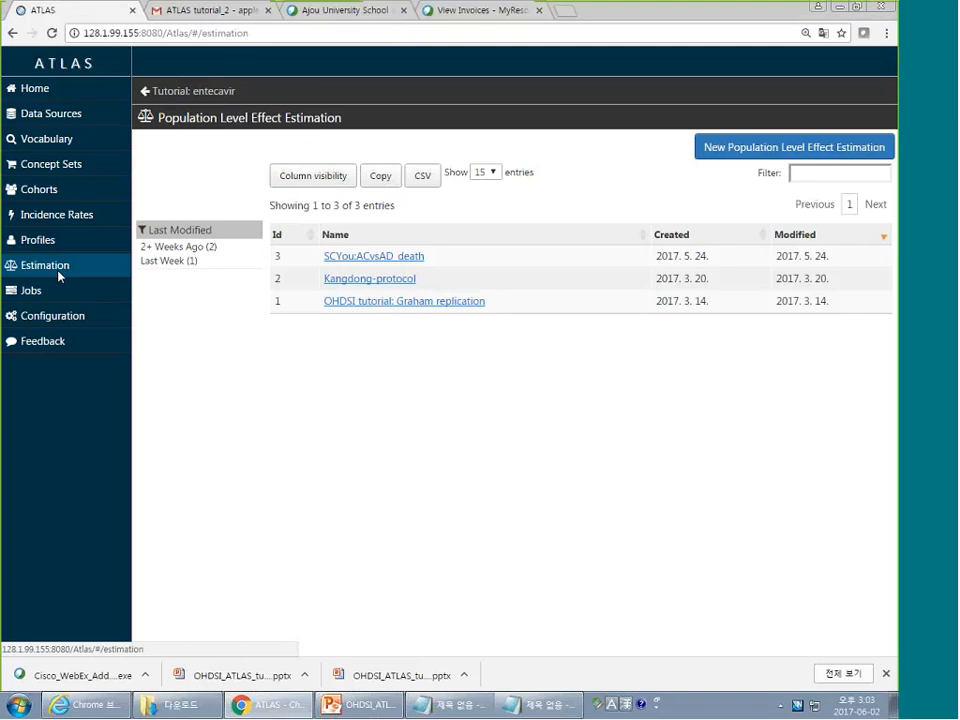
click(815, 150)
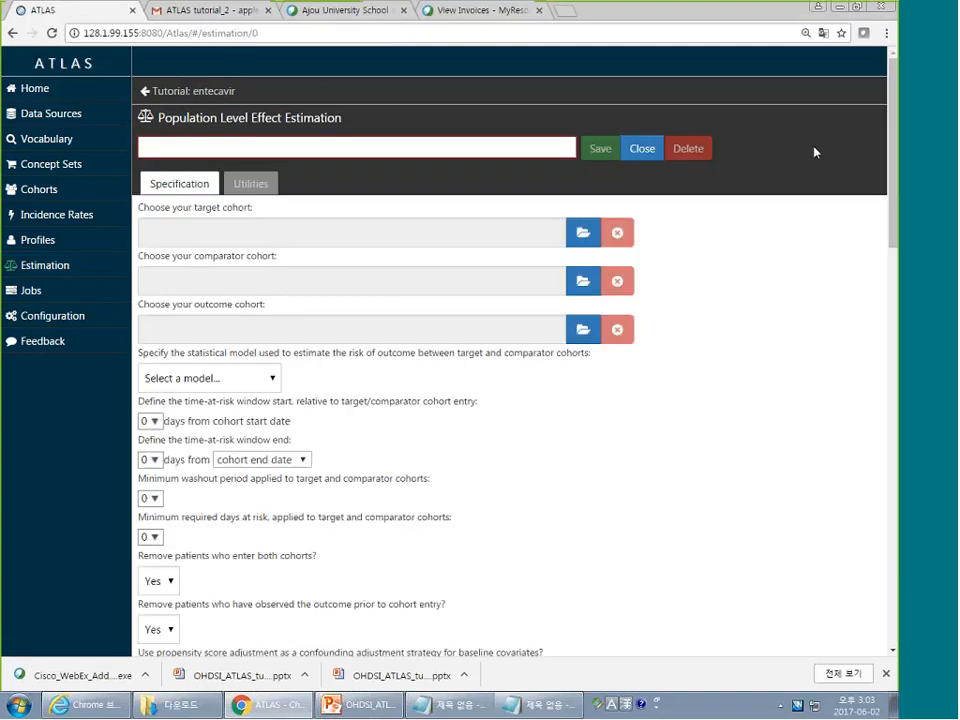
Filter the cohort list by the author's name prefix and open the "(outcome)any death" cohort
click(72, 174)
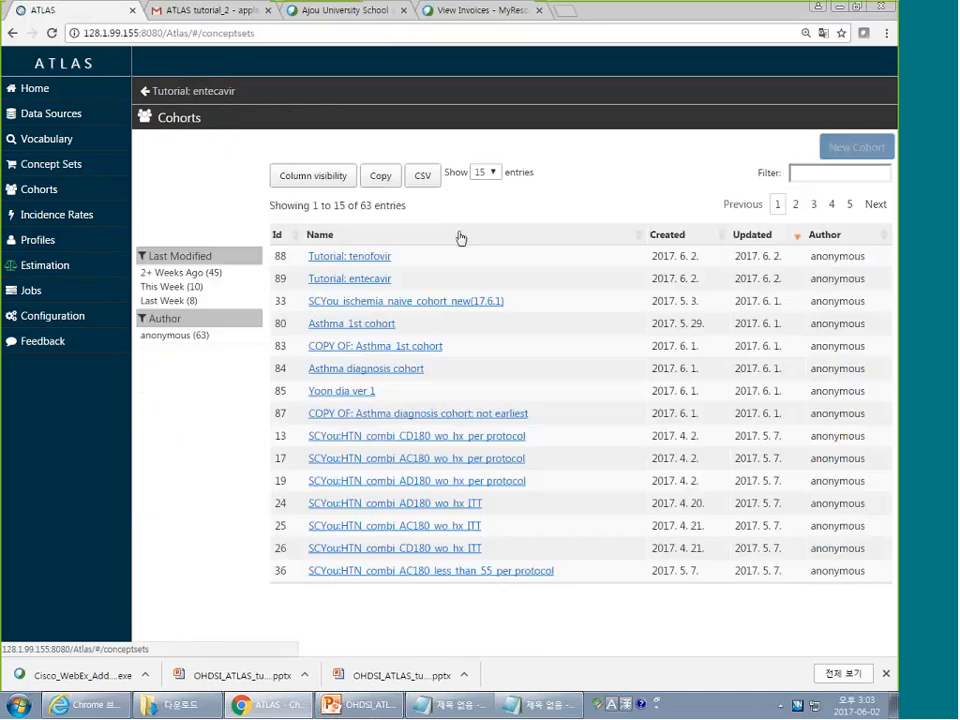
click(811, 172)
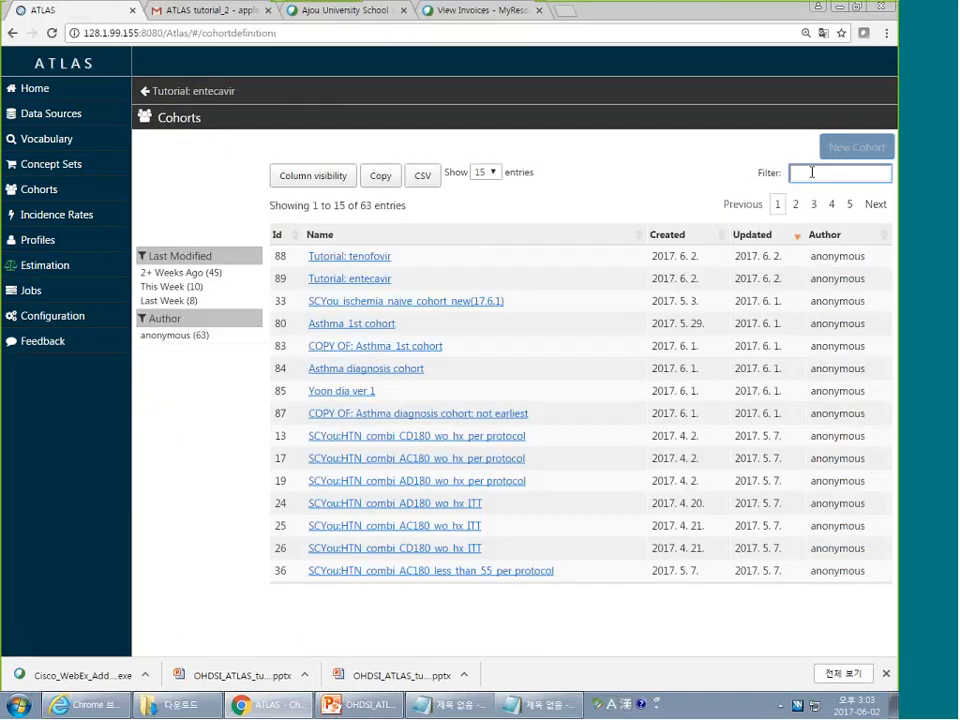
text(SCYou)
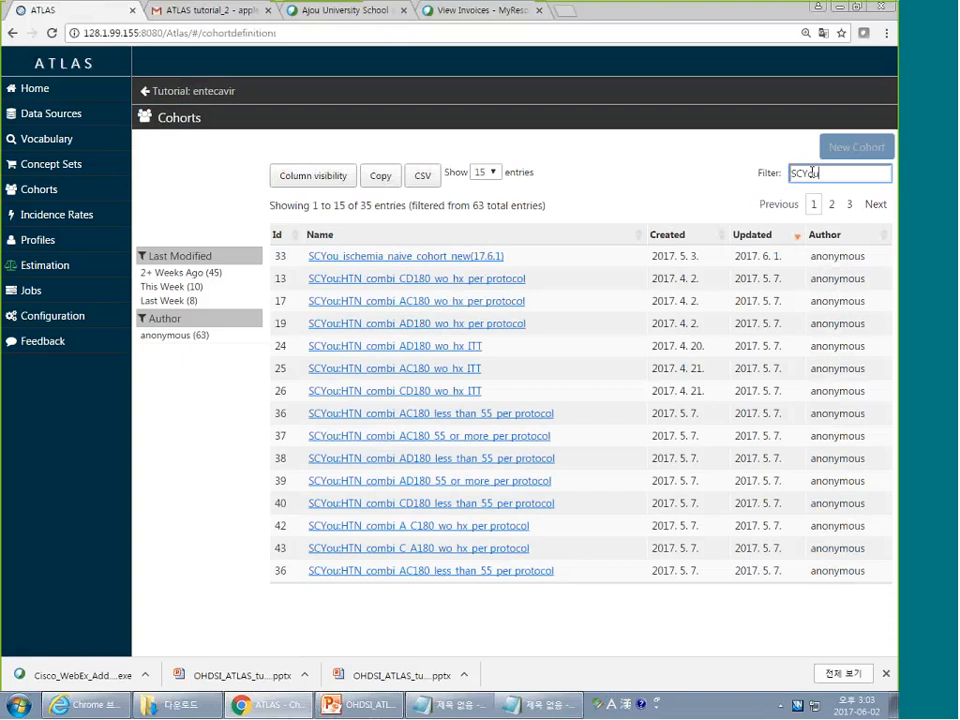
click(850, 205)
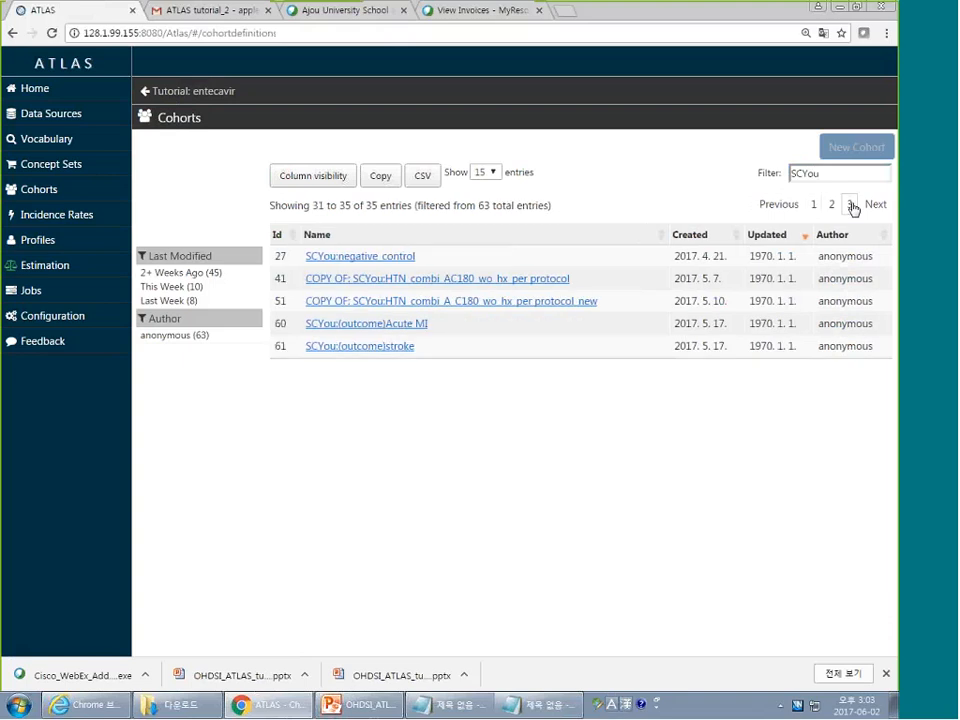
click(834, 204)
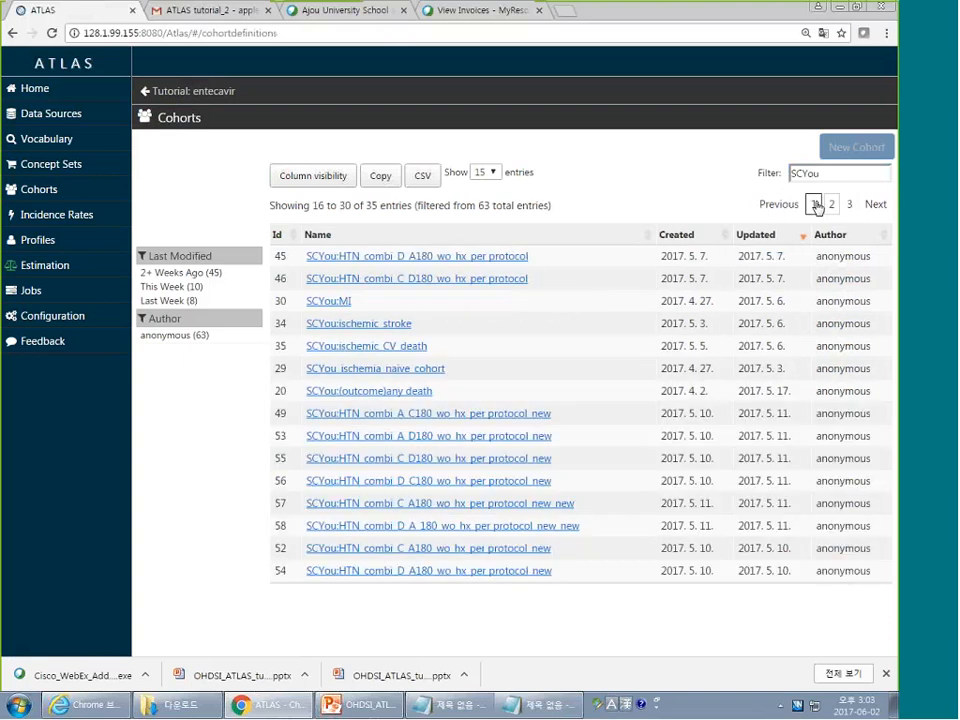
click(362, 391)
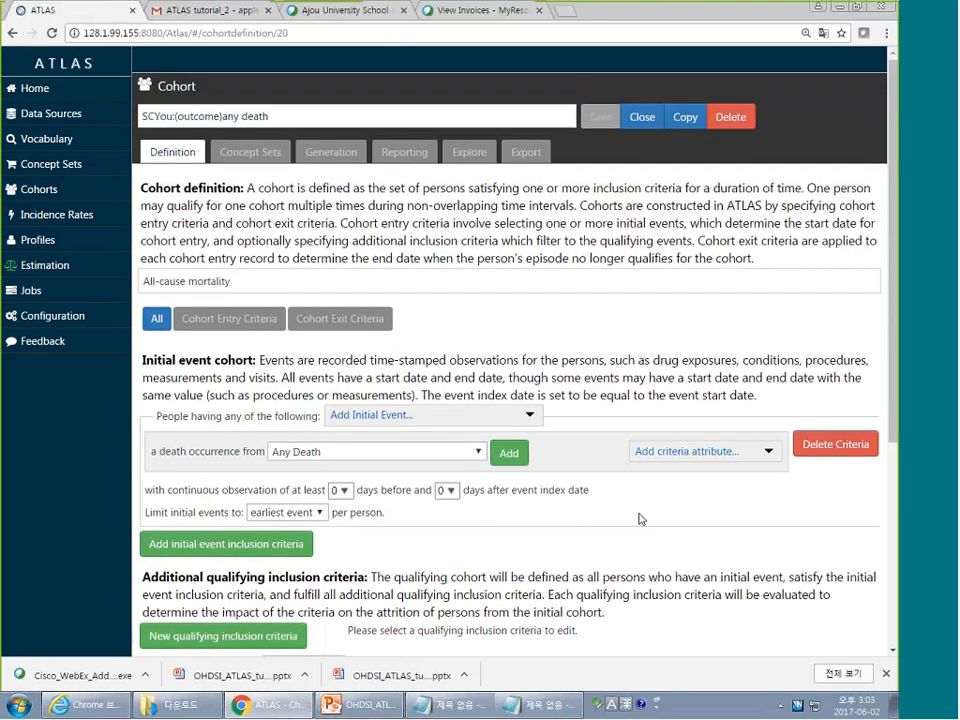
Review the any death cohort's definition and its NHID inclusion report, then close the cohort
scroll(237, 388, down, 1)
scroll(237, 388, down, 4)
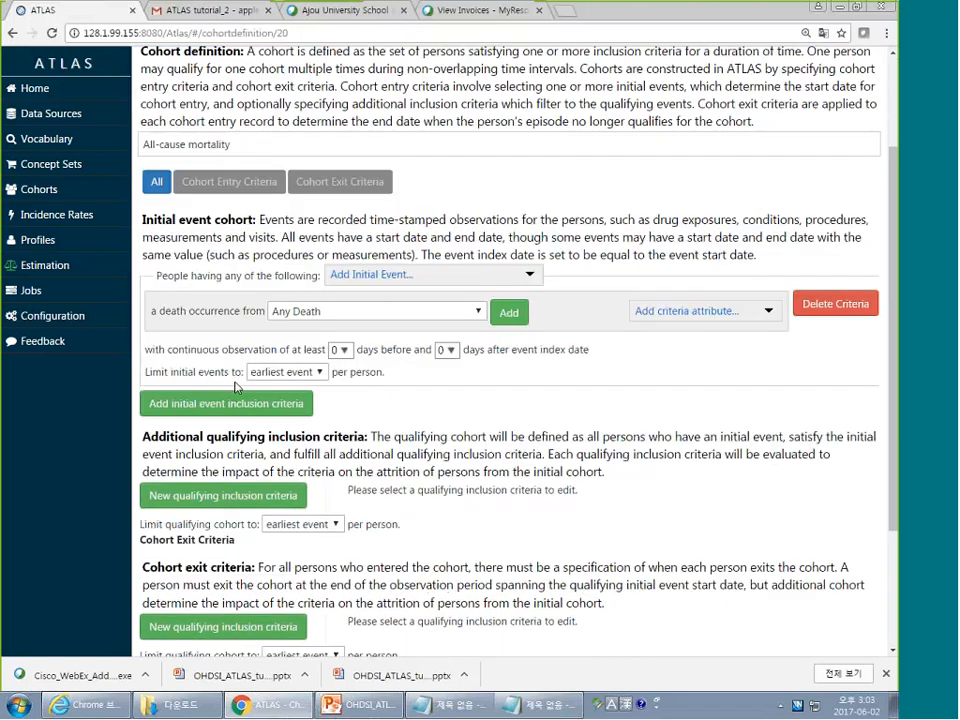
scroll(461, 439, up, 3)
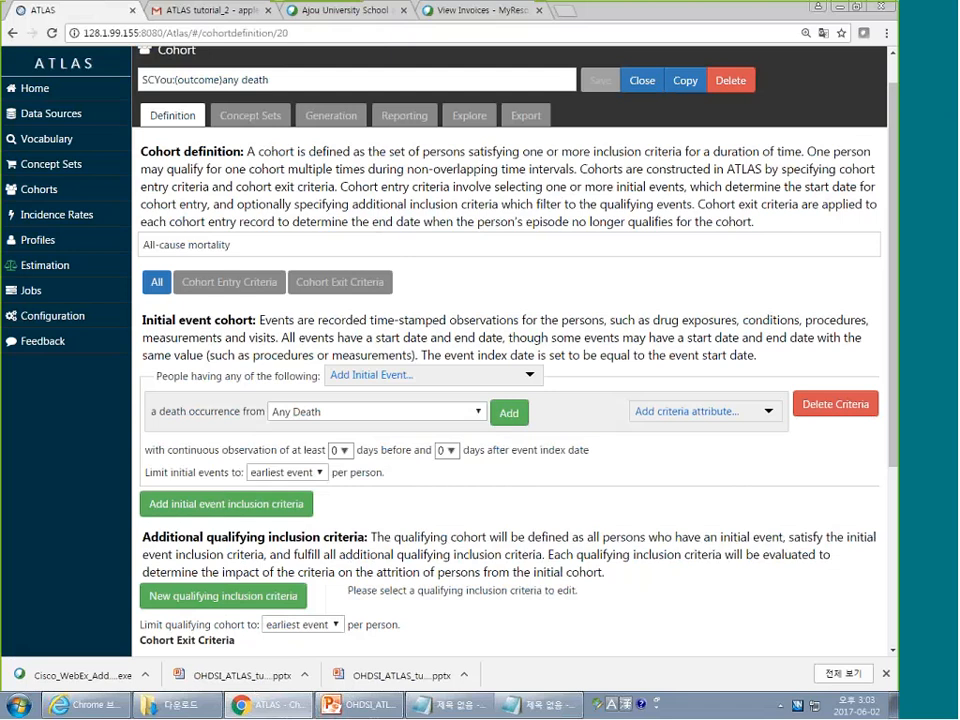
click(328, 114)
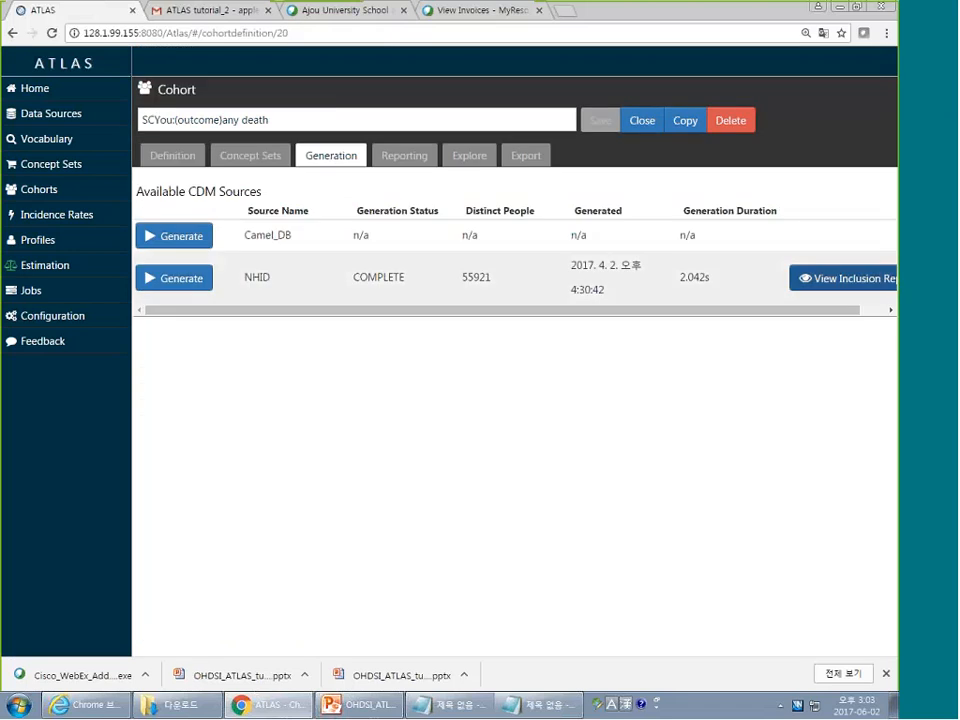
click(806, 284)
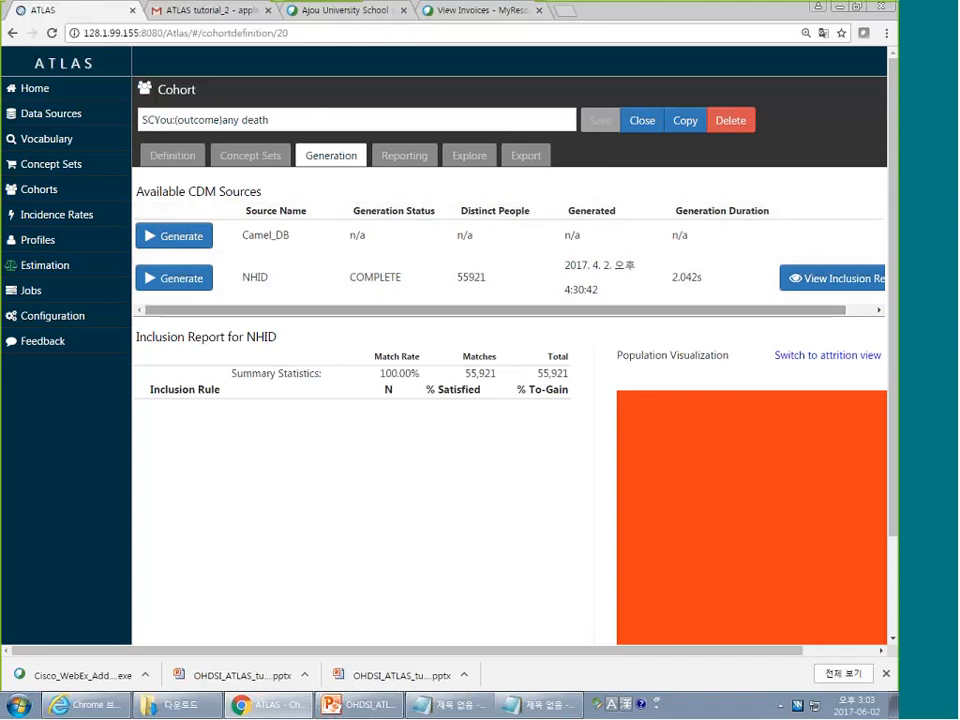
scroll(628, 658, right, 3)
mouse_move(675, 551)
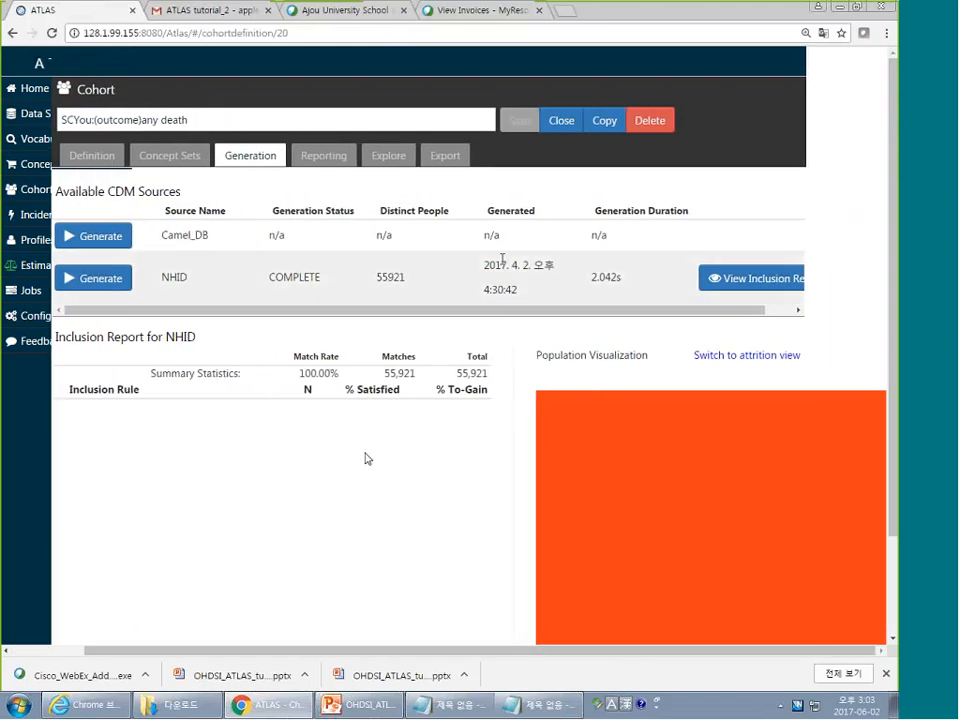
click(561, 120)
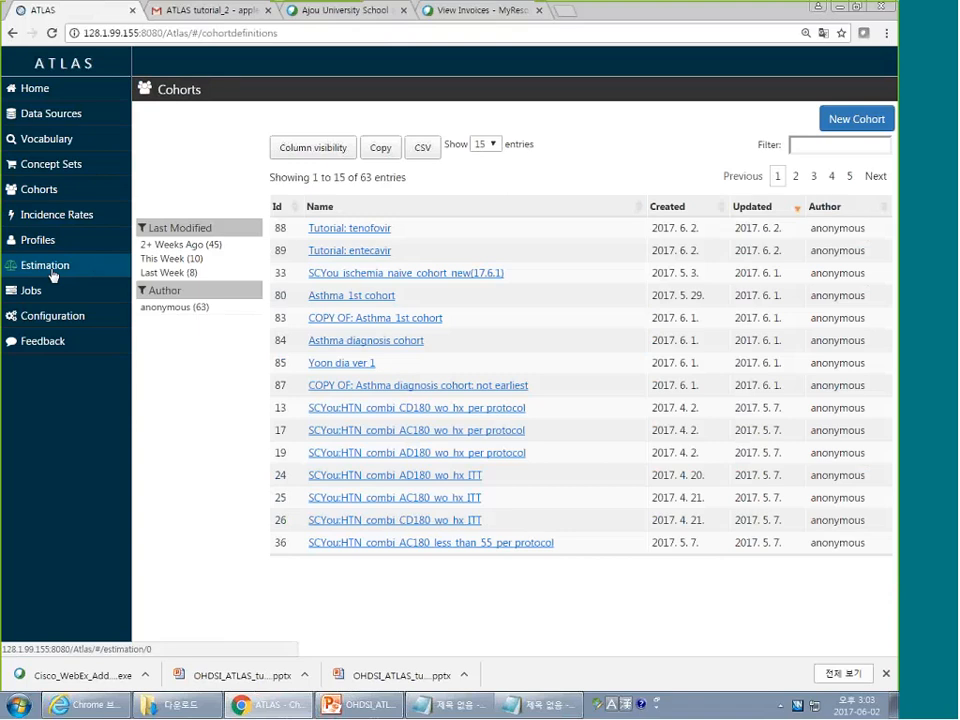
Return to the new estimation and begin its name with "Tutorial"
click(45, 265)
click(264, 126)
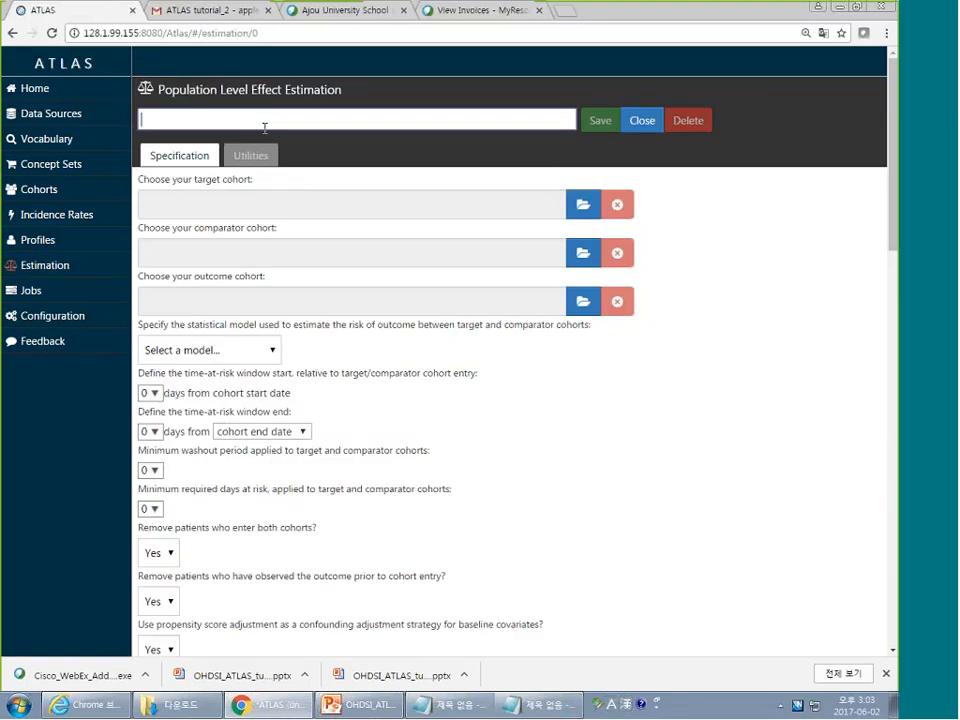
text(Tutorial)
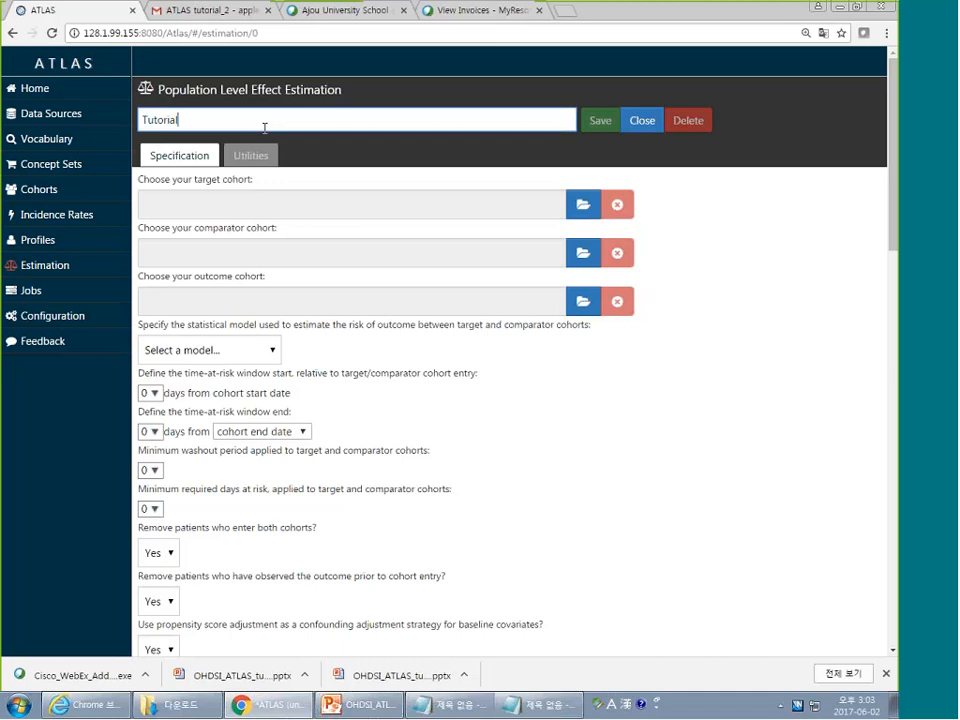
Extend the estimation's name to "Tutorial: tenofovir_vs_entecavir(outcome:all"
text(: entecavir)
key(BackSpace)
key(BackSpace)
key(Left)
key(Left)
key(Left)
key(Left)
key(Left)
key(Left)
key(Left)
key(Left)
key(Left)
text(tenofovir_vs_)
key(End)
text((outcome)
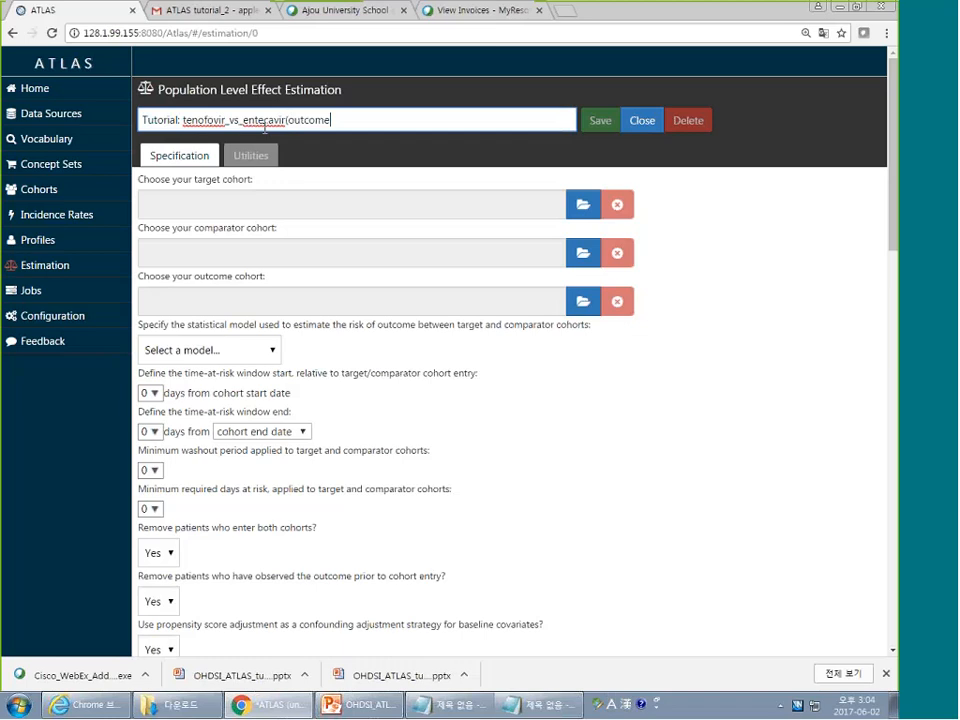
text(;)
text(all)
Replace the estimation's name with "Tutorial: T_teno,C_ente,O_all-cause-mortality"
drag(362, 123, 258, 120)
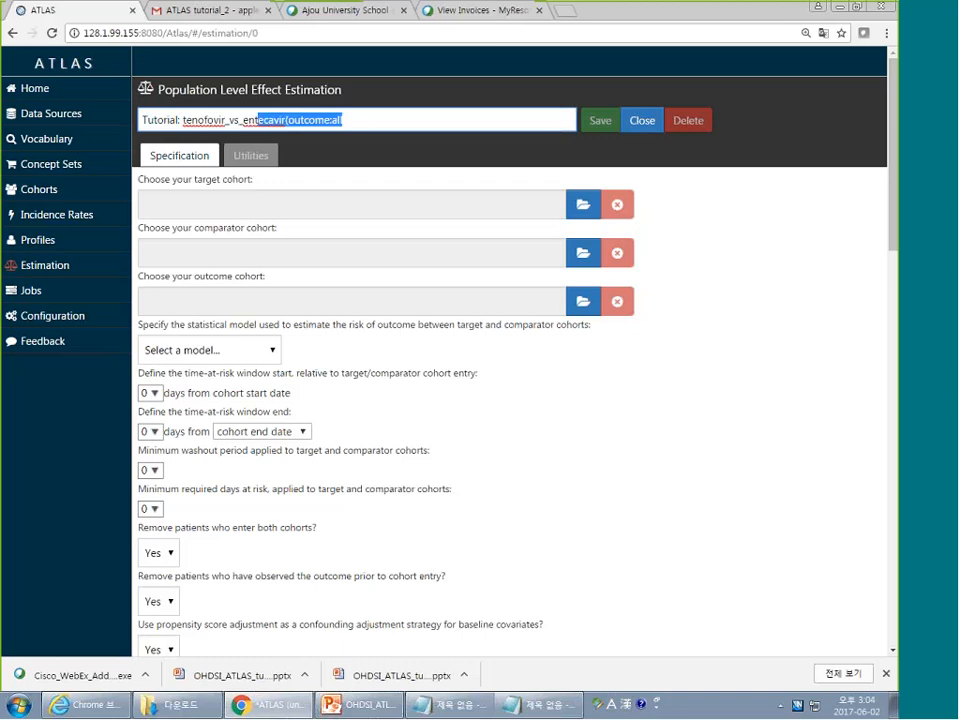
shift+click(184, 120)
text(Tutorial: T)
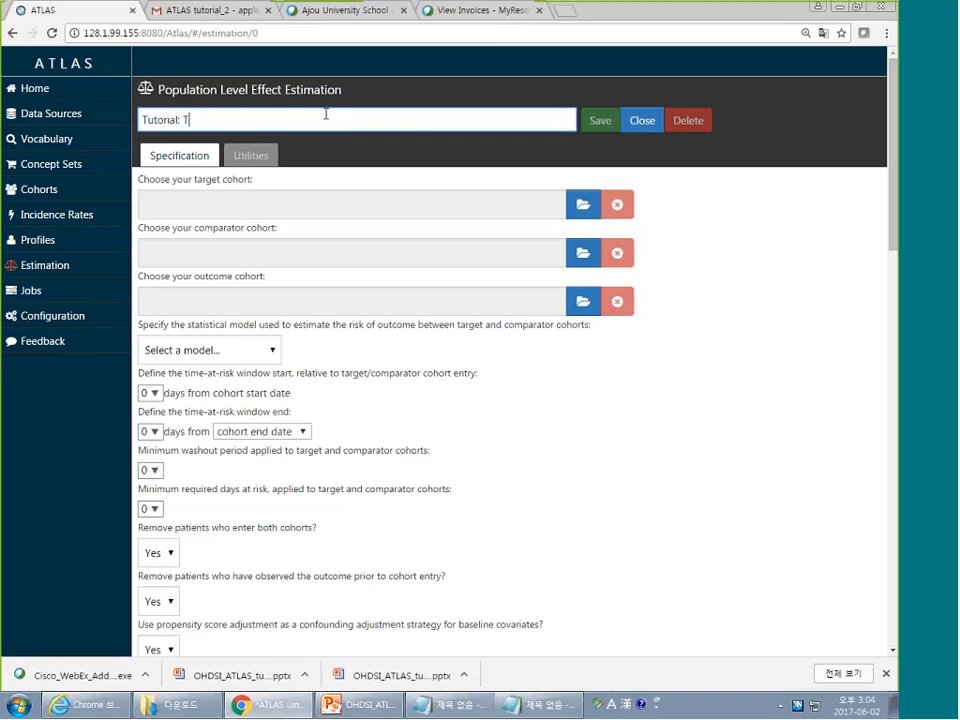
text(_teno,C_ente,O_al)
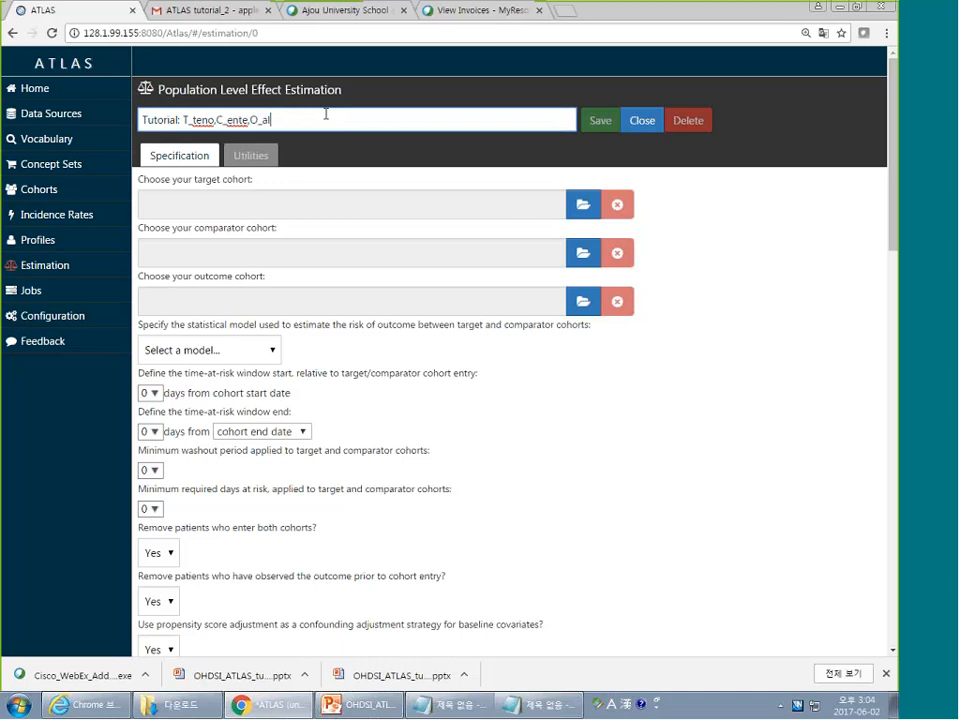
text(l-cu)
text(ause-mortality)
Choose "Tutorial: tenofovir" as the target cohort and "Tutorial: entecavir" as the comparator cohort
click(583, 202)
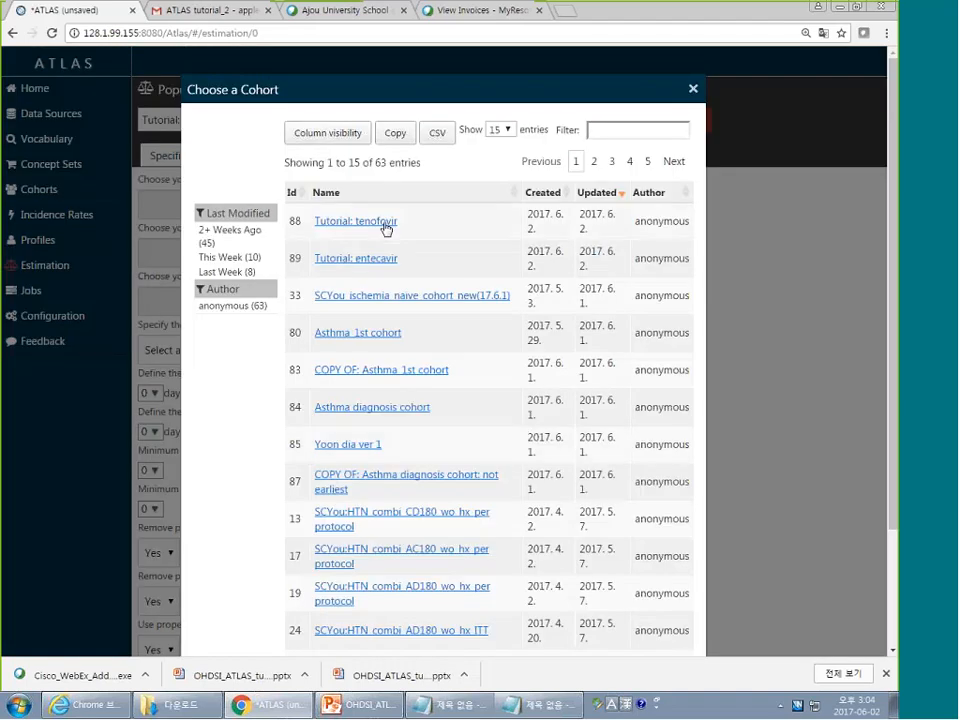
click(386, 229)
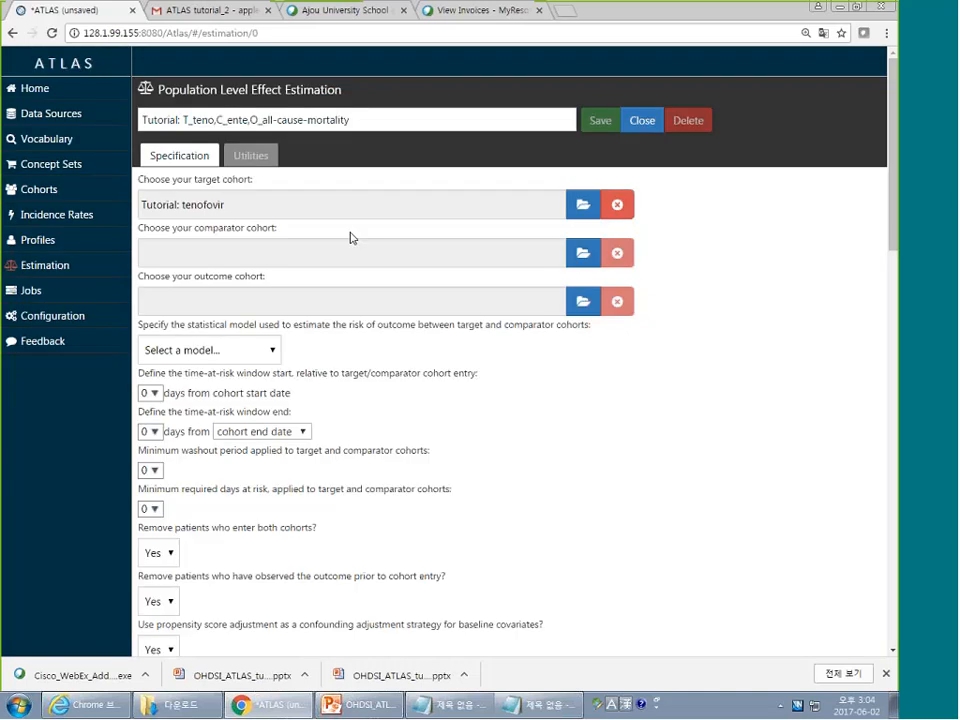
click(576, 254)
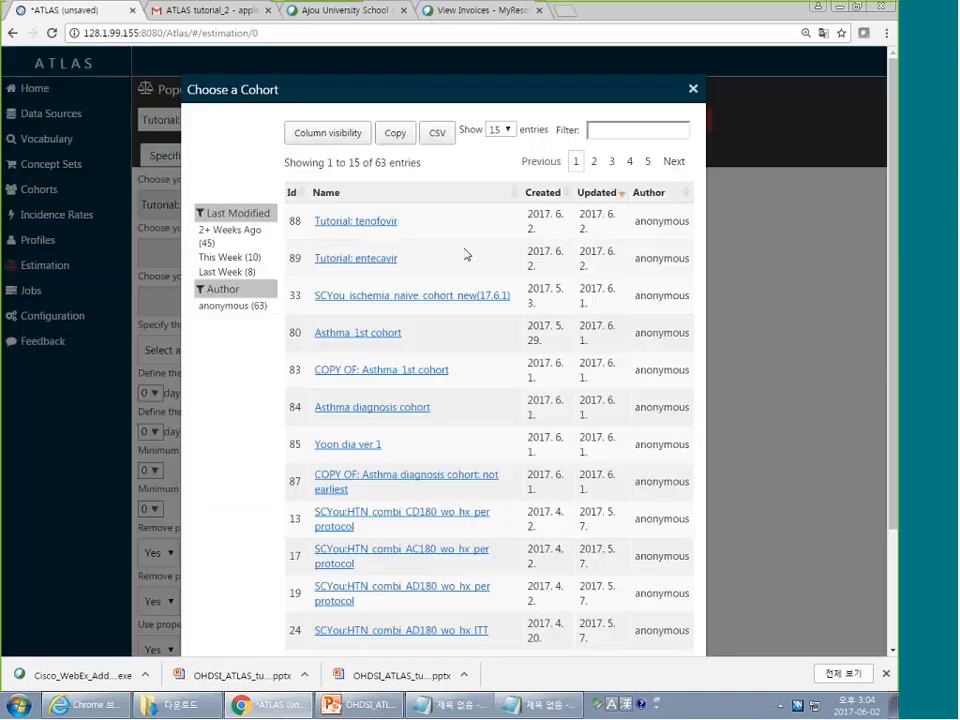
click(360, 258)
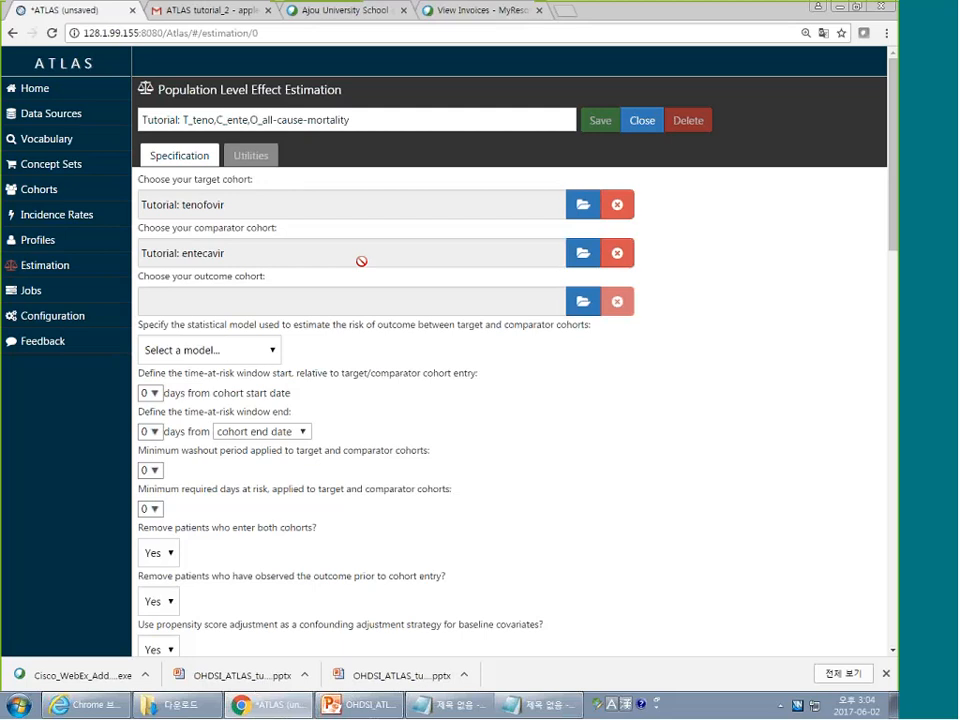
Choose the "(outcome)any death" cohort as the outcome cohort and Cox proportional hazards as the statistical model
click(587, 313)
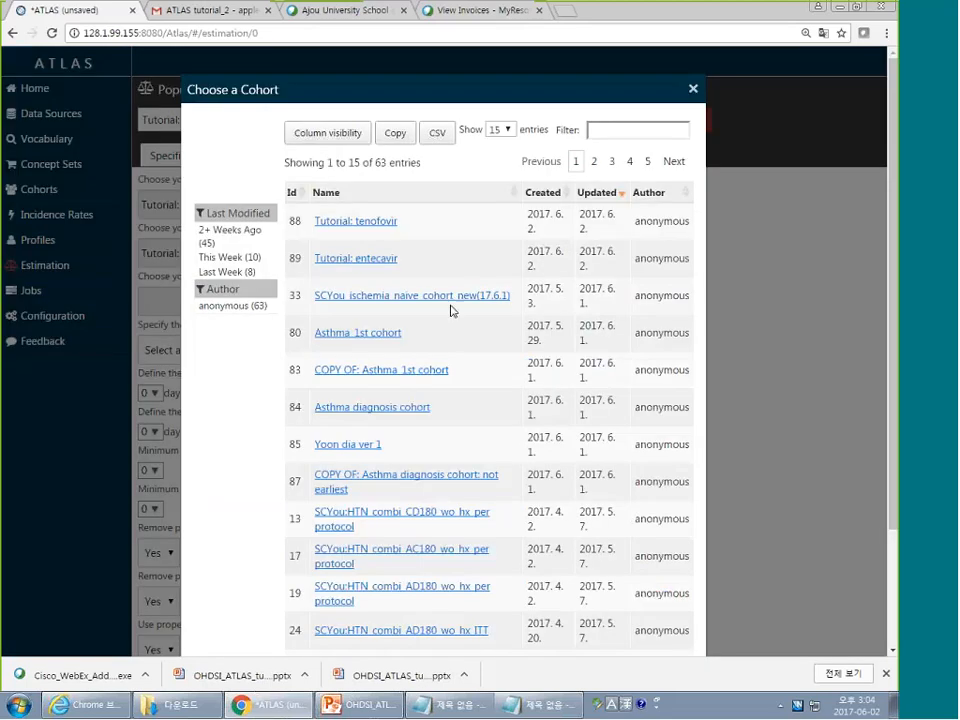
click(626, 129)
text(SC)
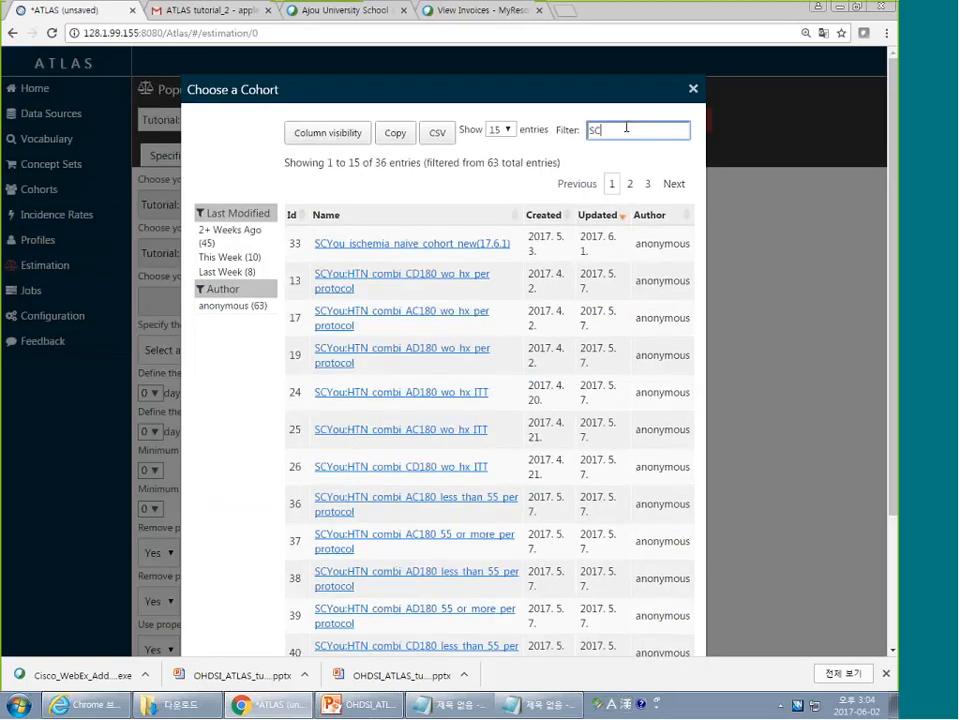
text(You)
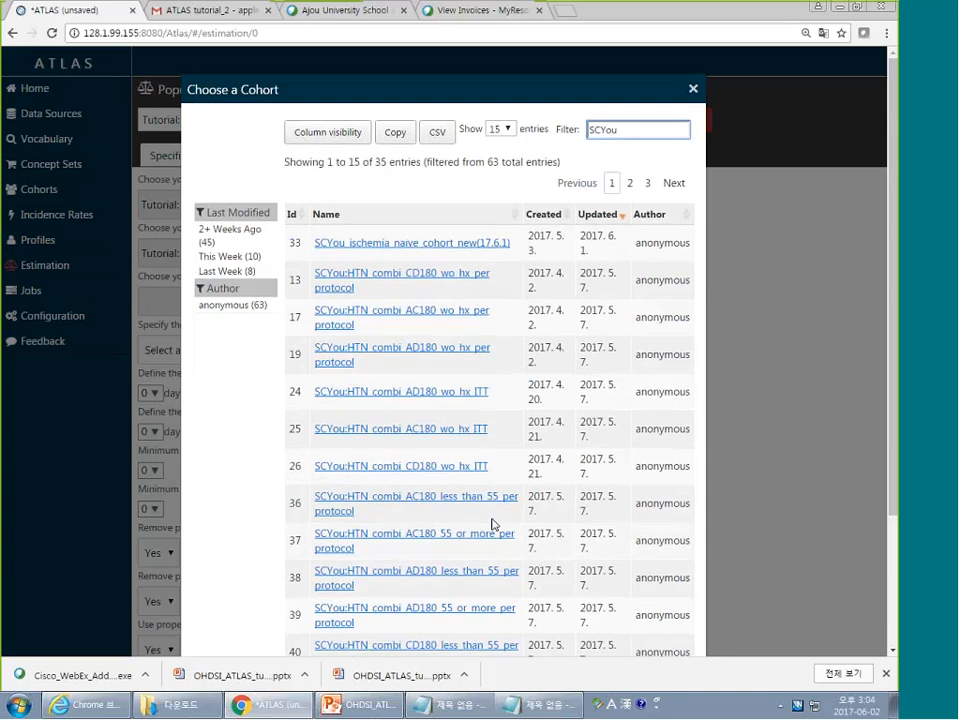
scroll(600, 420, down, 2)
scroll(617, 419, up, 3)
click(629, 184)
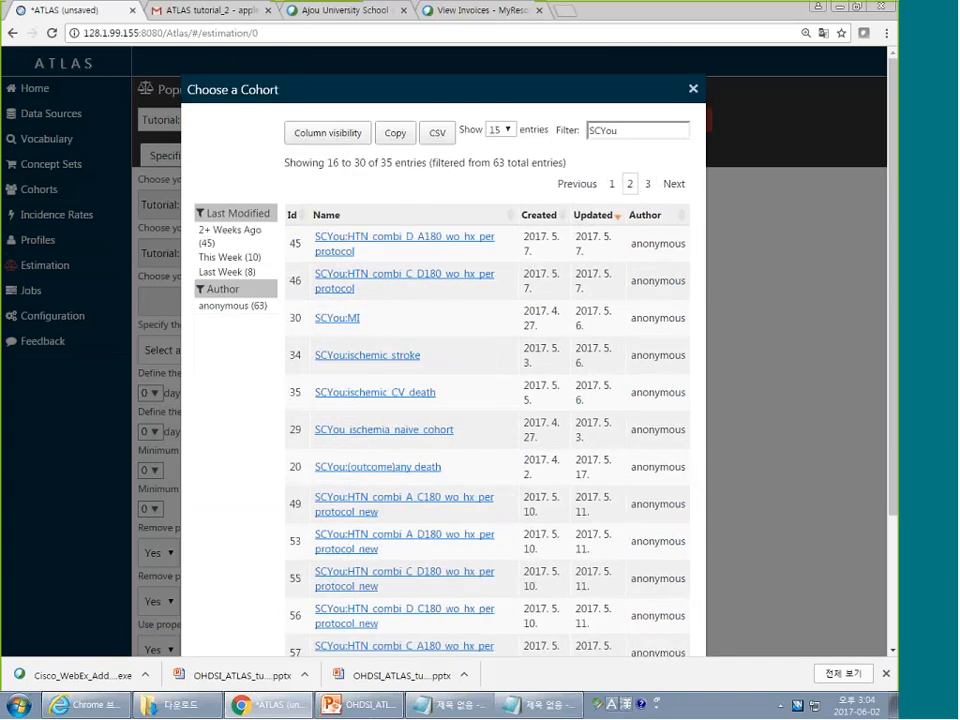
scroll(450, 326, down, 3)
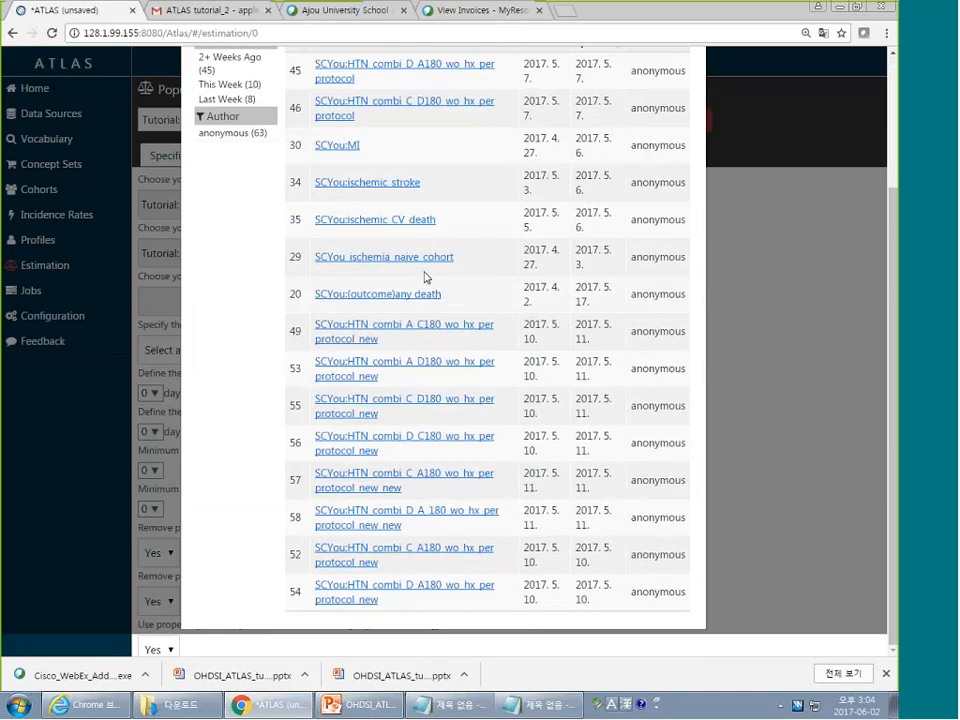
click(409, 294)
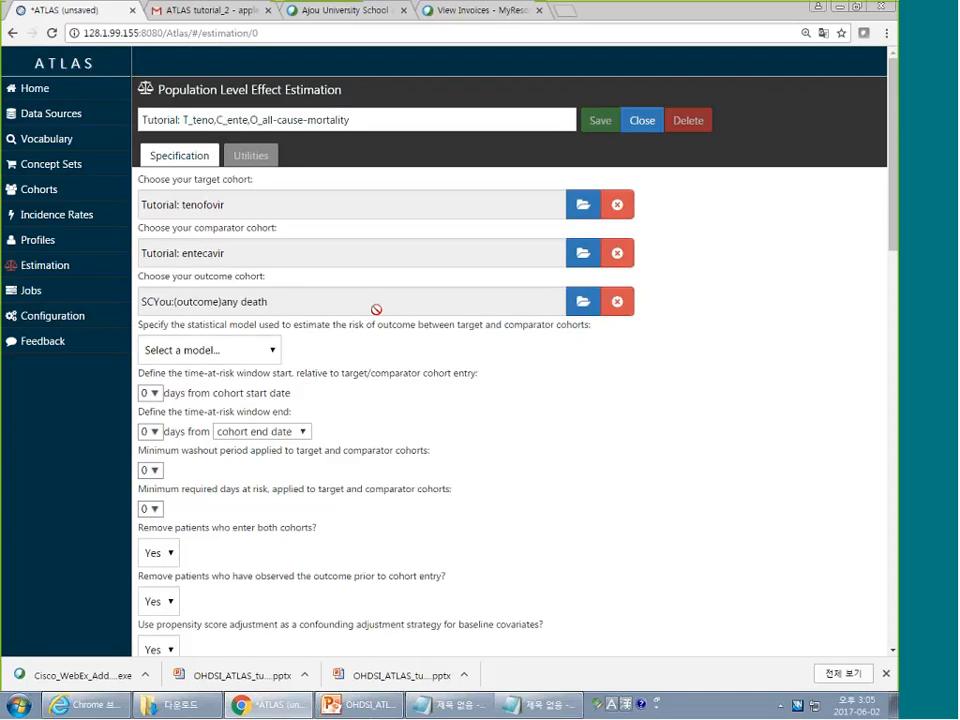
click(268, 354)
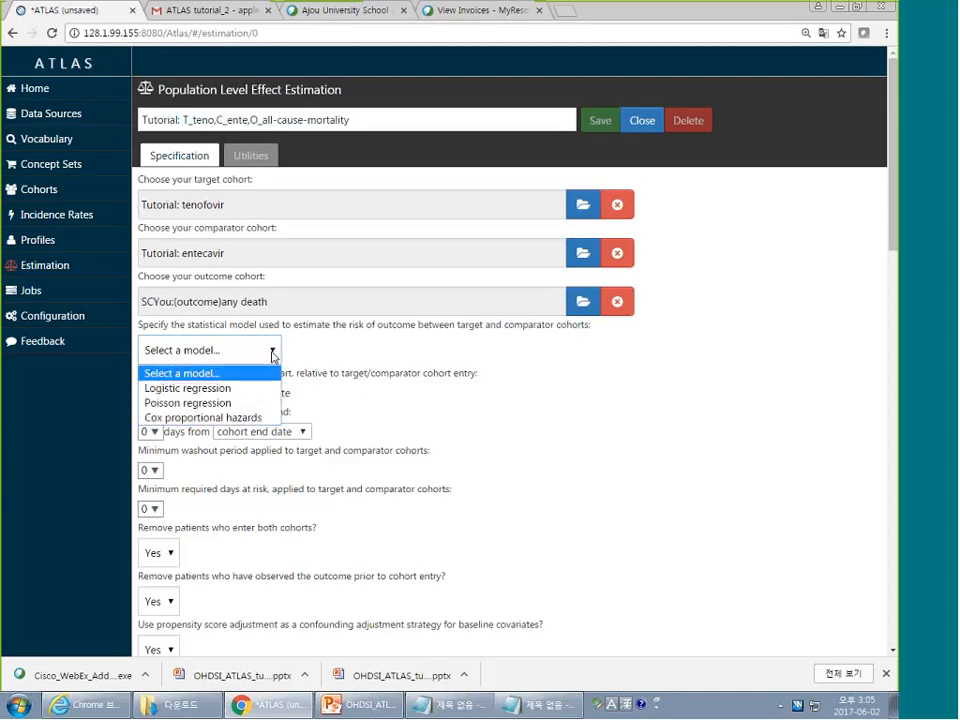
click(268, 417)
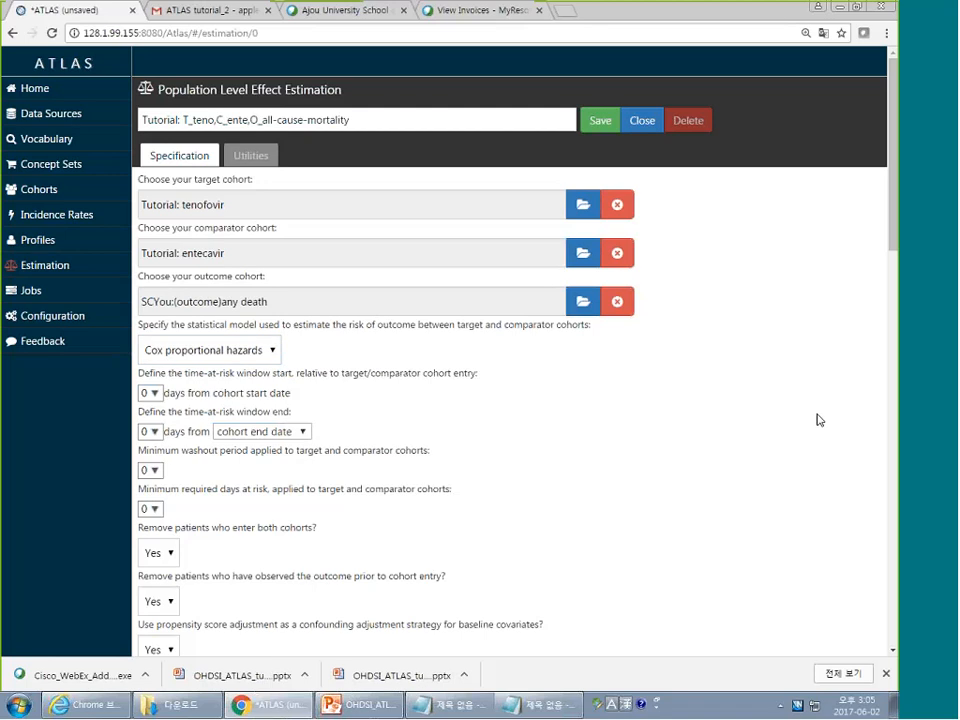
Try a time-at-risk window start of 30 days from cohort start date and reset it to 0
scroll(760, 400, down, 2)
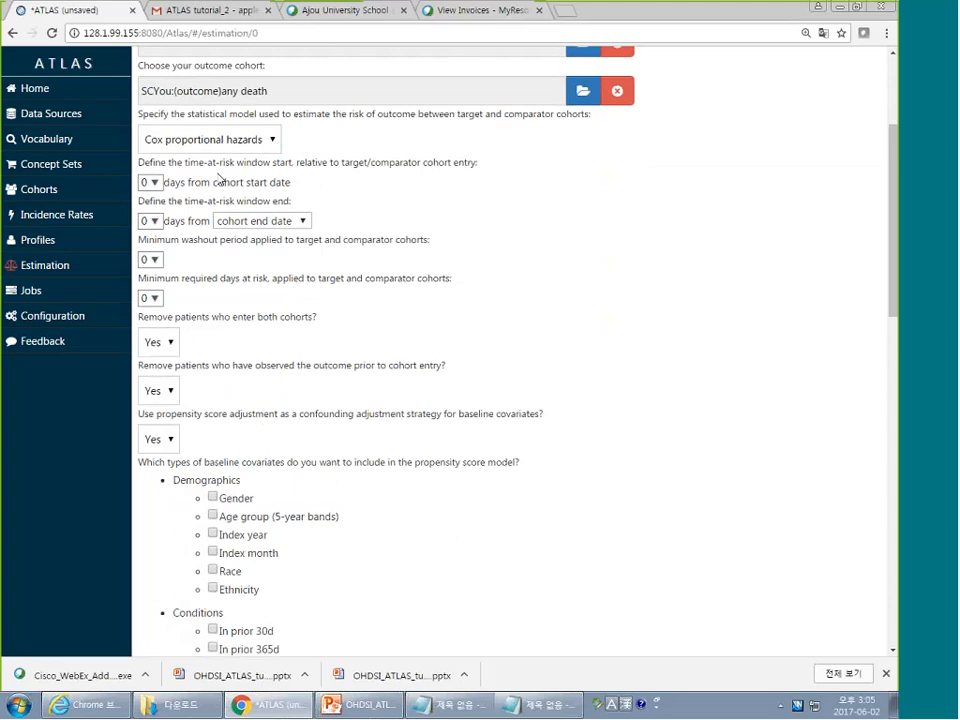
click(155, 182)
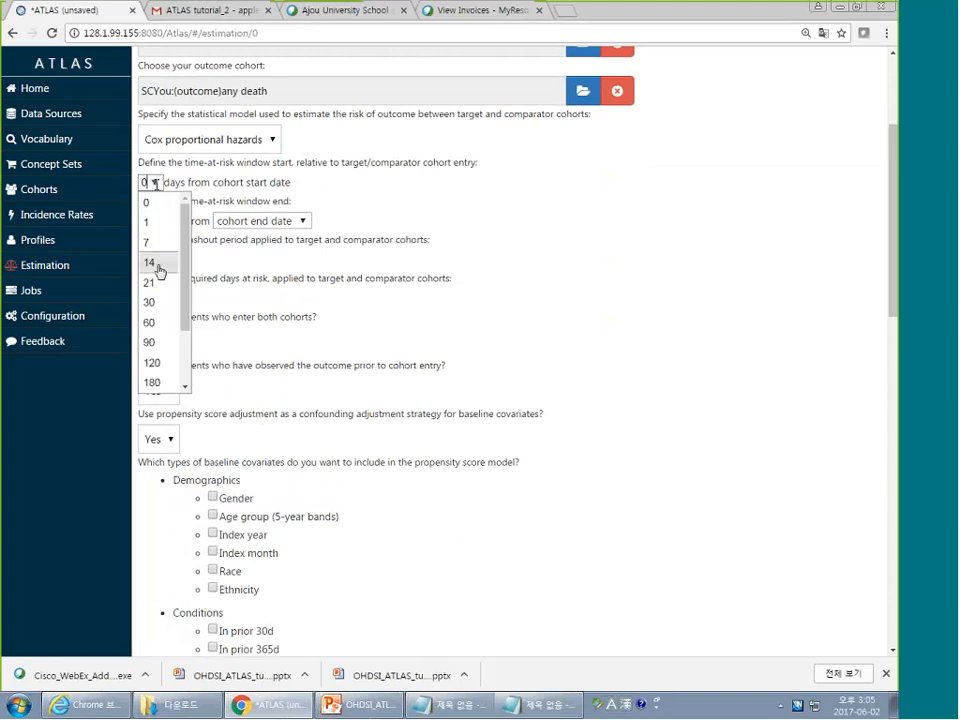
click(160, 300)
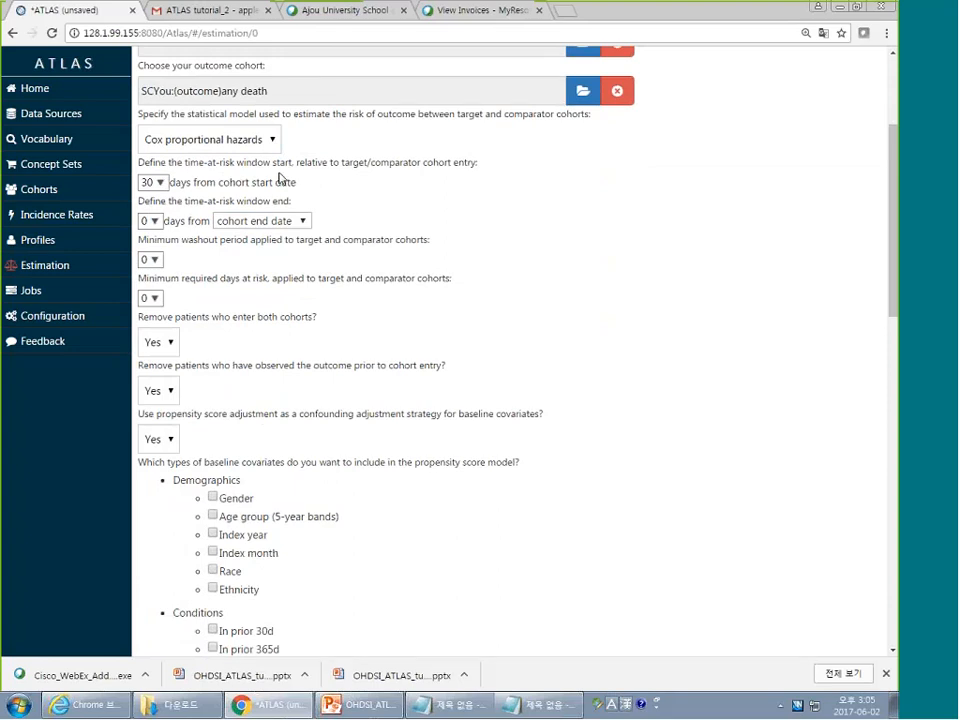
click(160, 182)
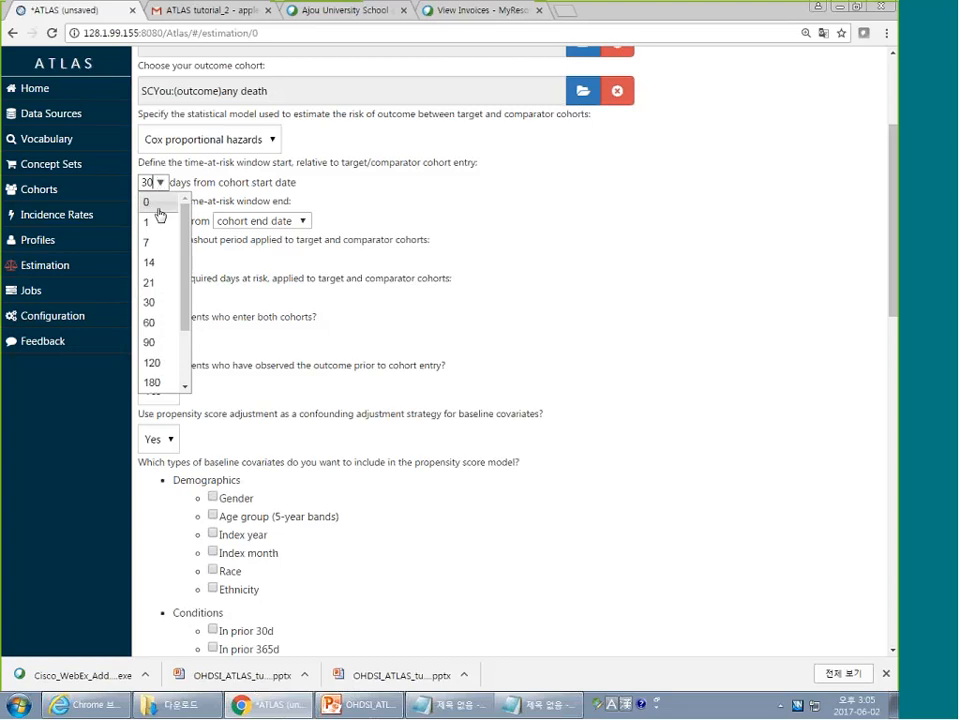
click(156, 204)
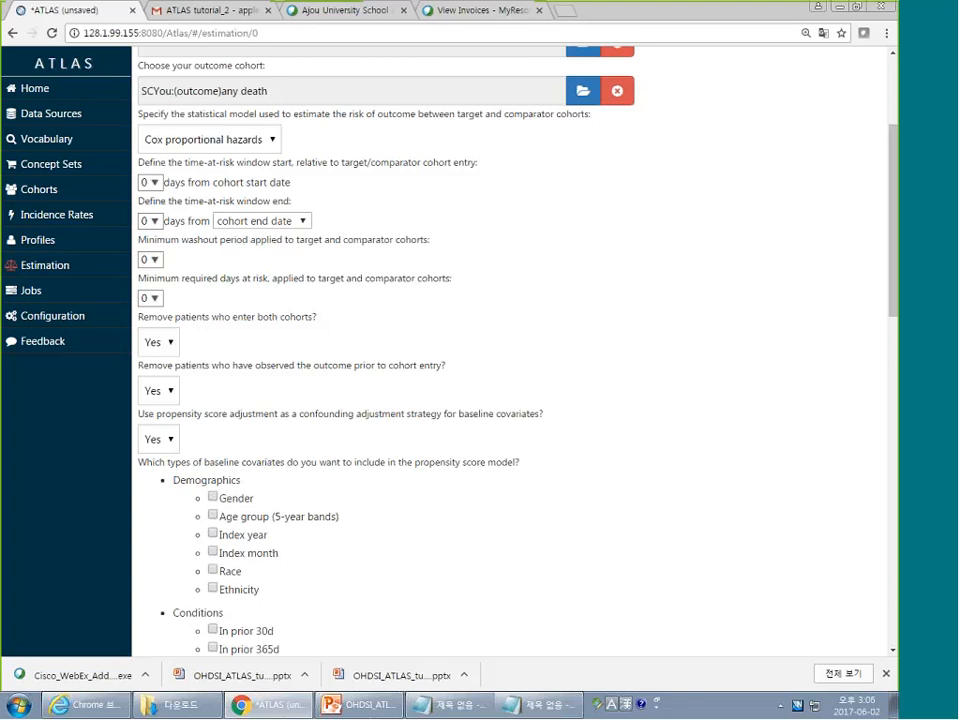
Try another value for the minimum required days at risk and reset it to 0
click(150, 298)
click(150, 418)
click(152, 298)
click(156, 317)
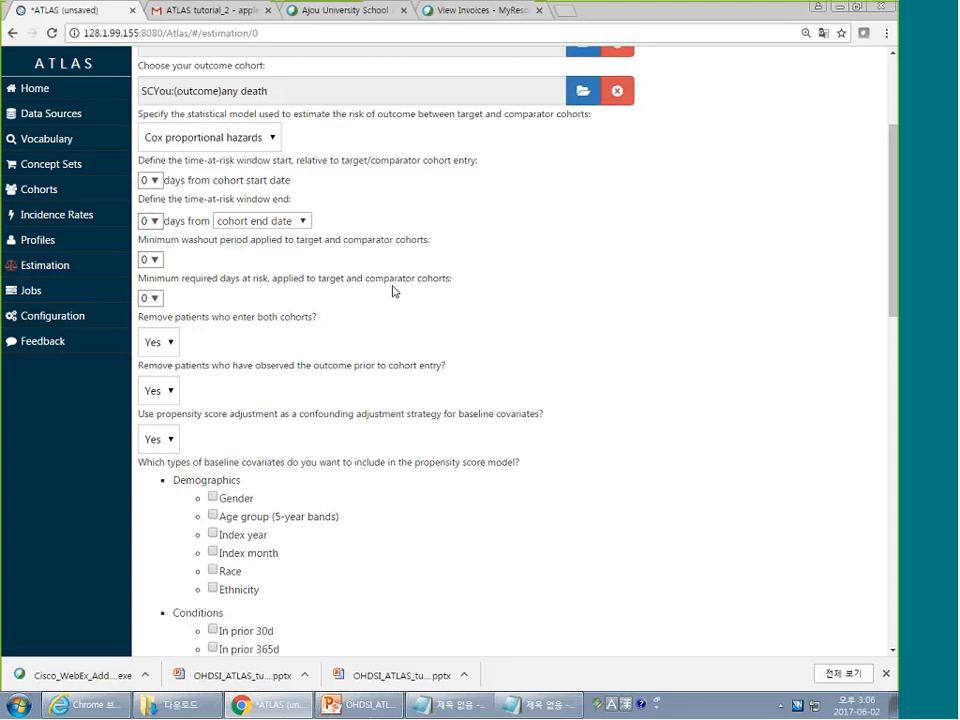
Include gender, age group (5-year bands) and index year as demographic covariates in the propensity score model
scroll(392, 289, down, 1)
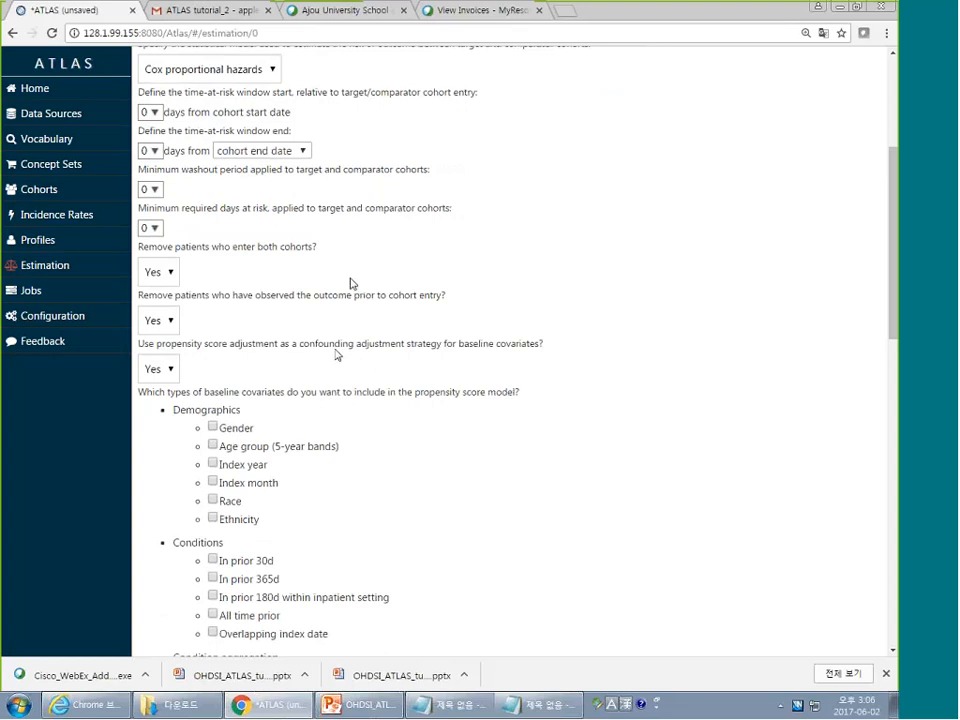
scroll(338, 343, down, 1)
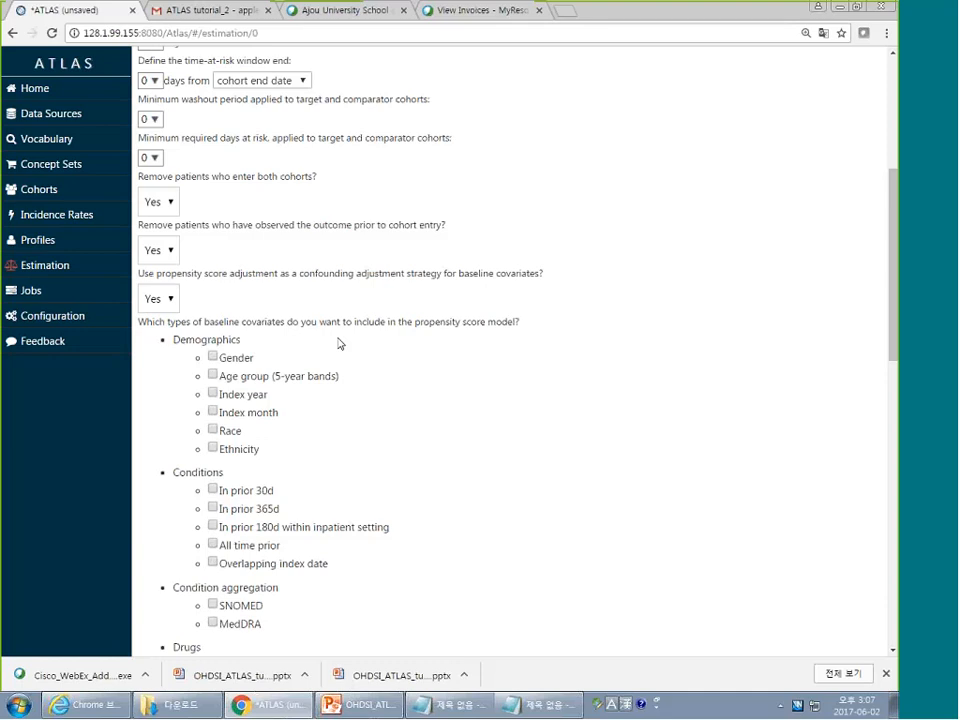
click(213, 378)
click(213, 358)
scroll(285, 360, down, 2)
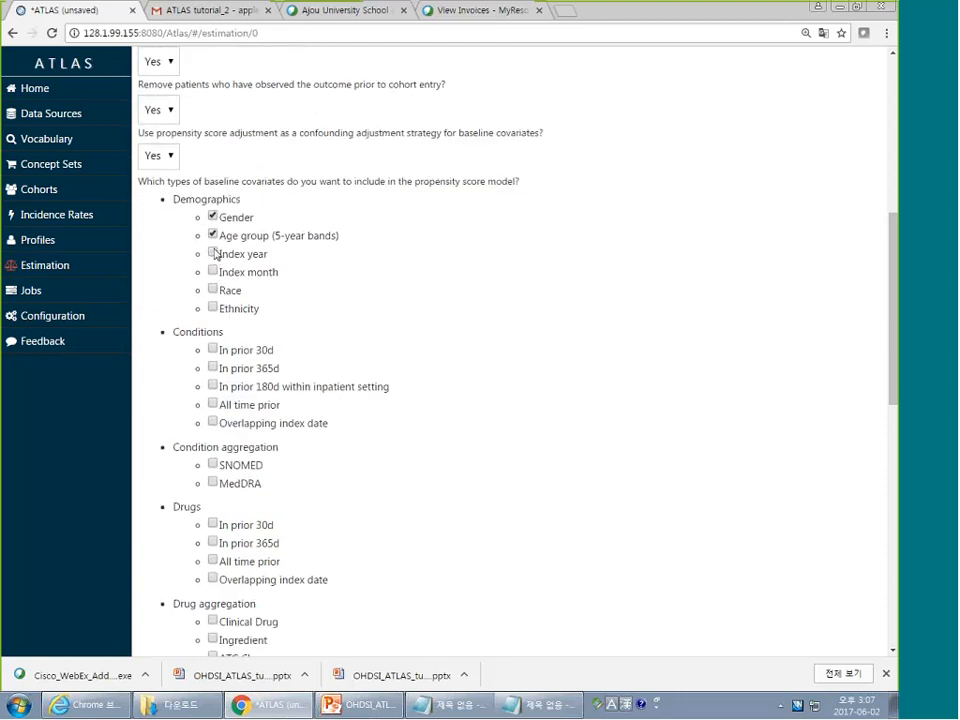
click(213, 254)
Include conditions in prior 30d, in prior 365d and all time prior in the propensity score model, with MedDRA condition aggregation
click(216, 352)
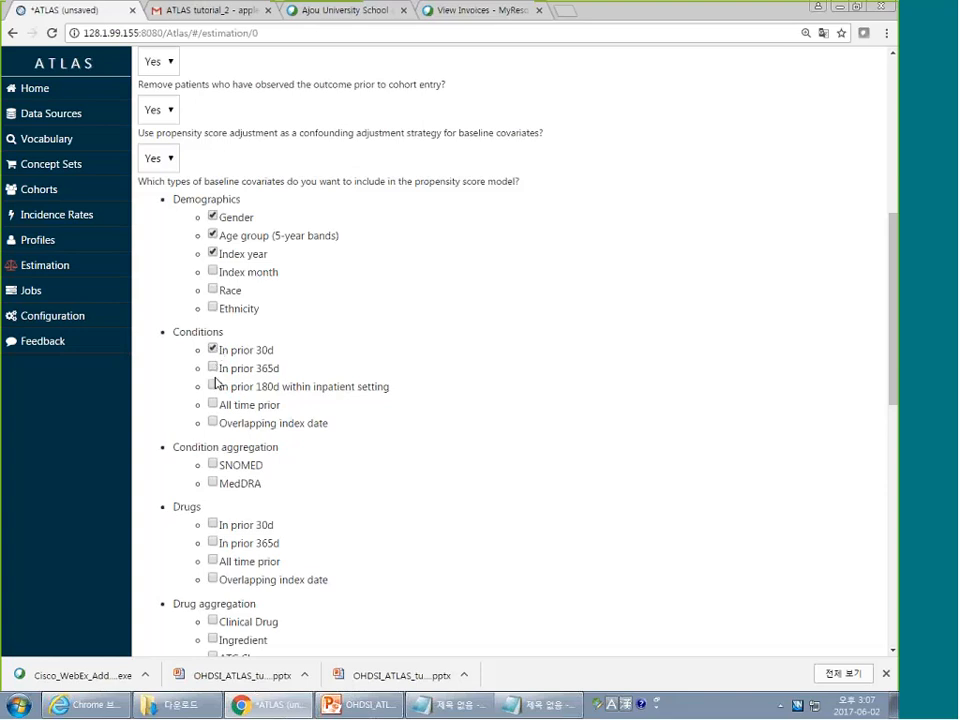
click(214, 368)
click(212, 405)
scroll(259, 407, down, 2)
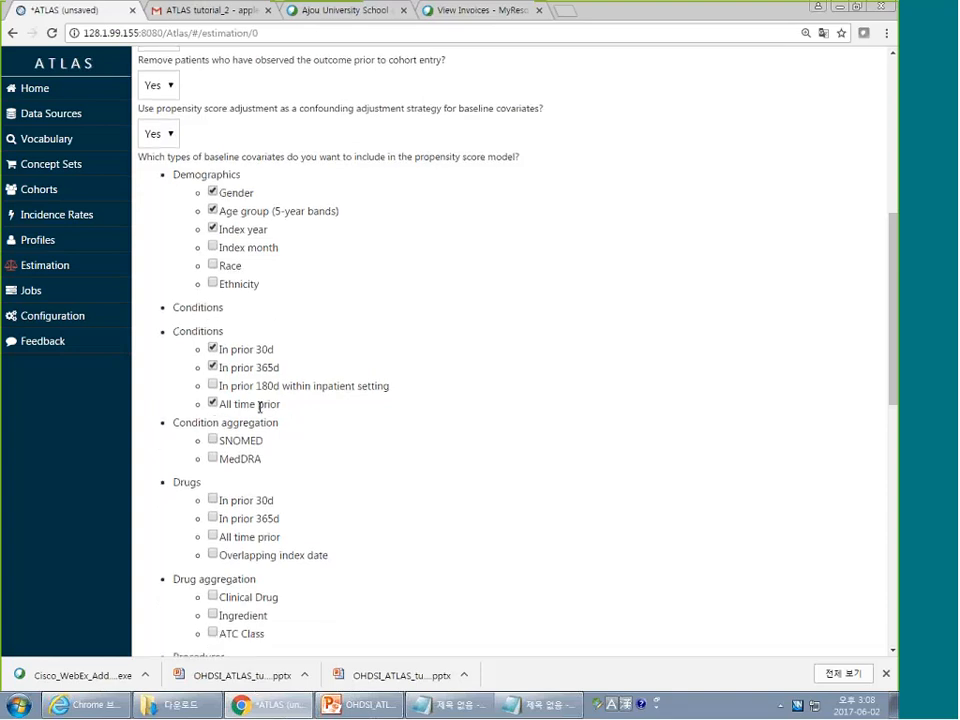
scroll(289, 409, down, 2)
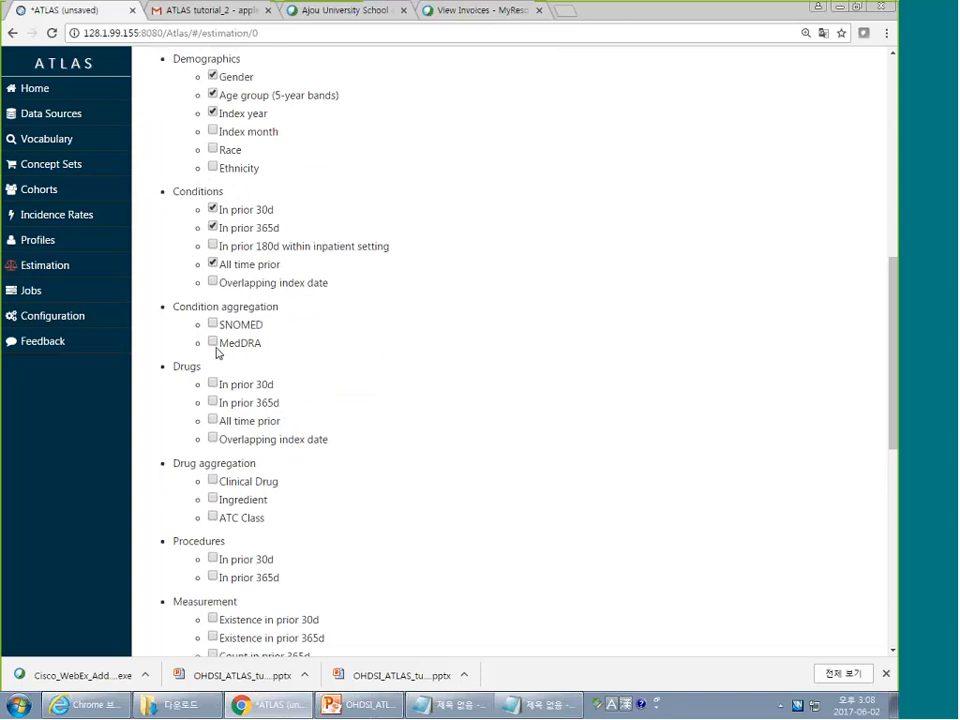
click(213, 342)
Include drugs in prior 30d, in prior 365d and all time prior in the propensity score model, with Ingredient drug aggregation
click(213, 384)
click(212, 402)
click(212, 420)
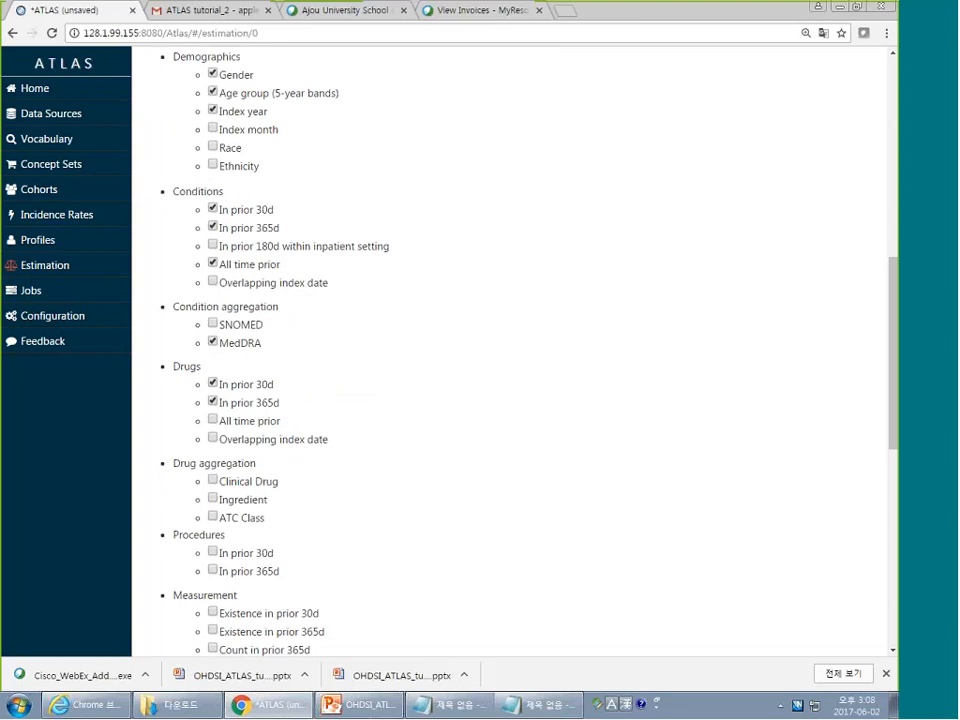
Include the Charlson risk score and concept counts as covariates in the propensity score model
scroll(403, 411, down, 2)
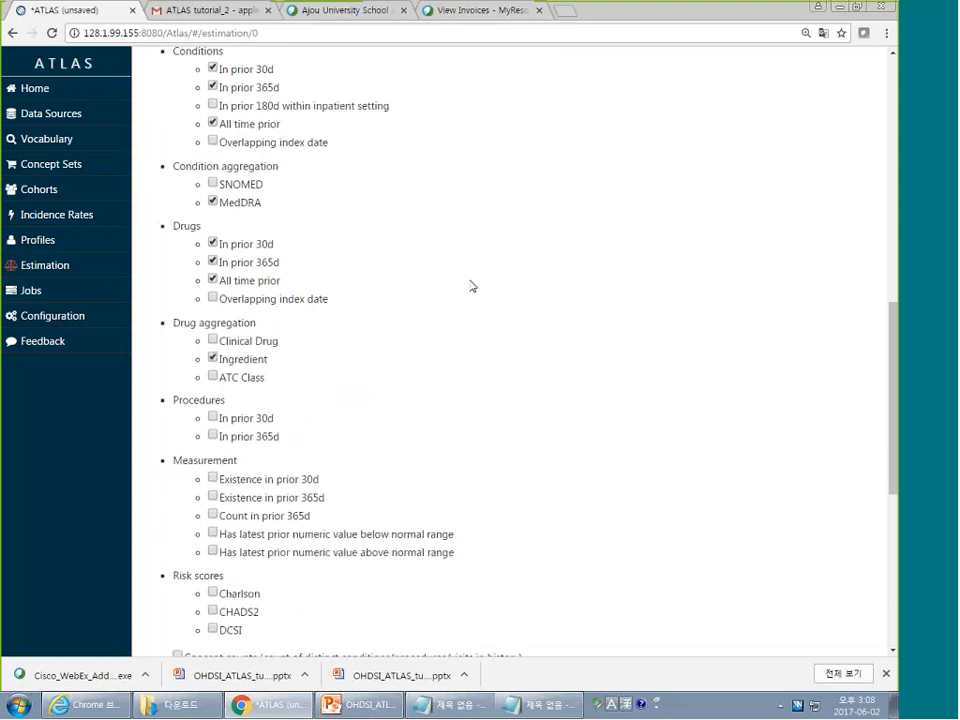
scroll(471, 285, down, 1)
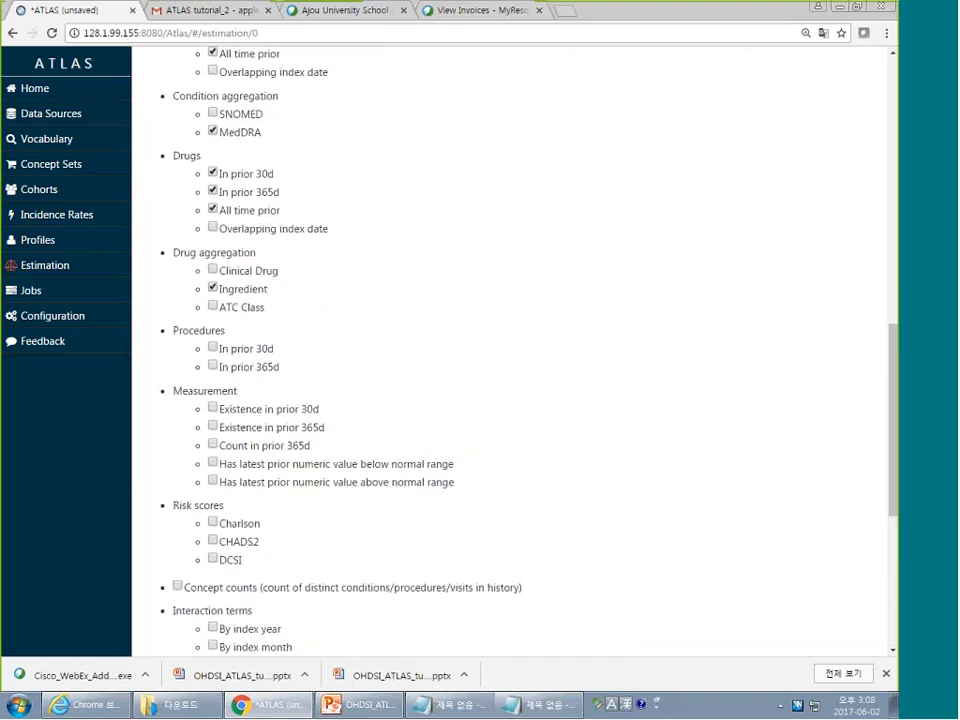
scroll(311, 405, down, 2)
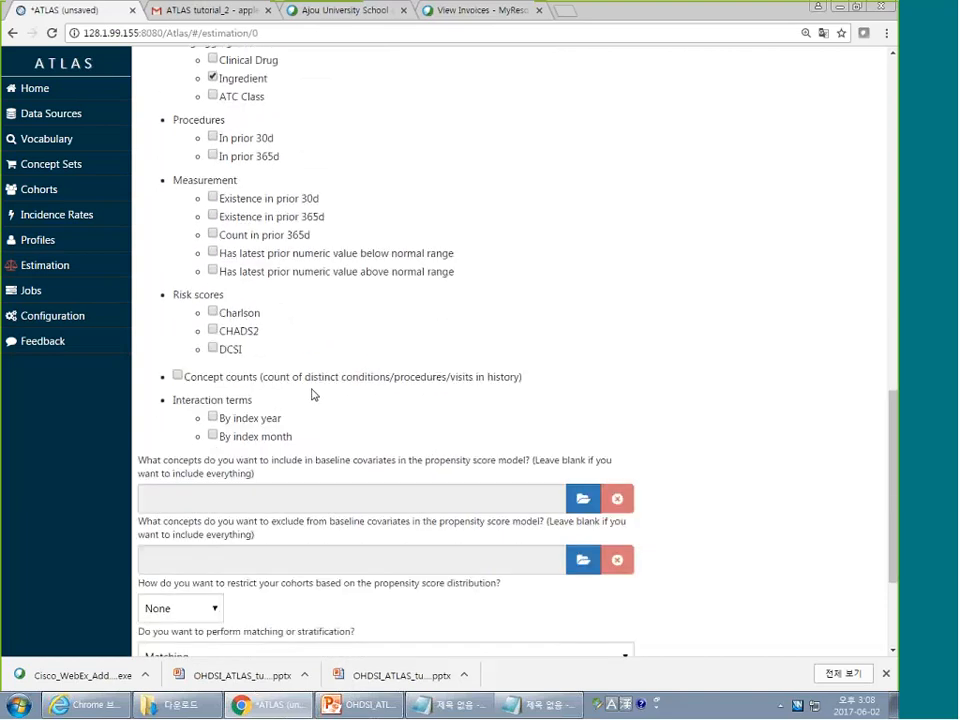
click(211, 315)
click(178, 375)
Examine the concept sets available for covariate exclusion, the propensity score restriction options and the number of matched comparator patients
scroll(441, 423, down, 2)
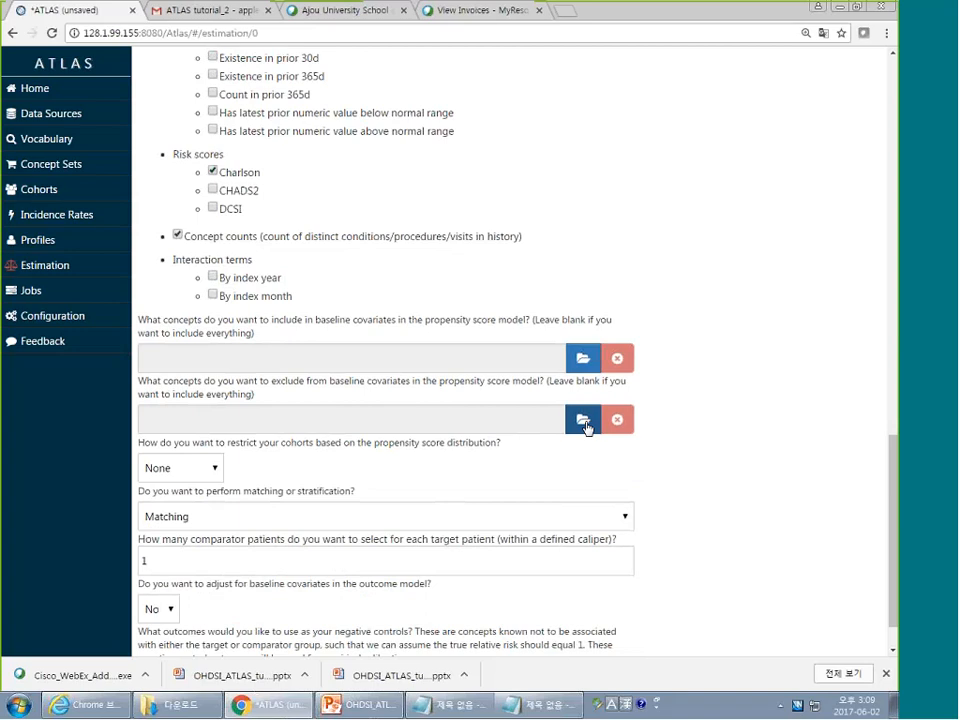
scroll(595, 415, down, 1)
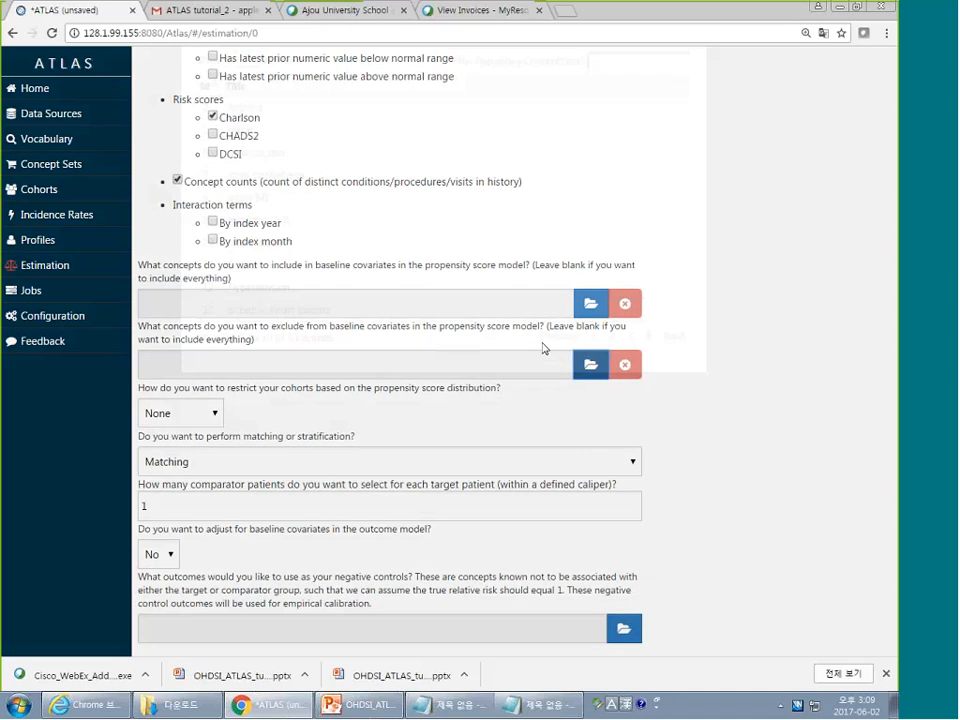
click(590, 364)
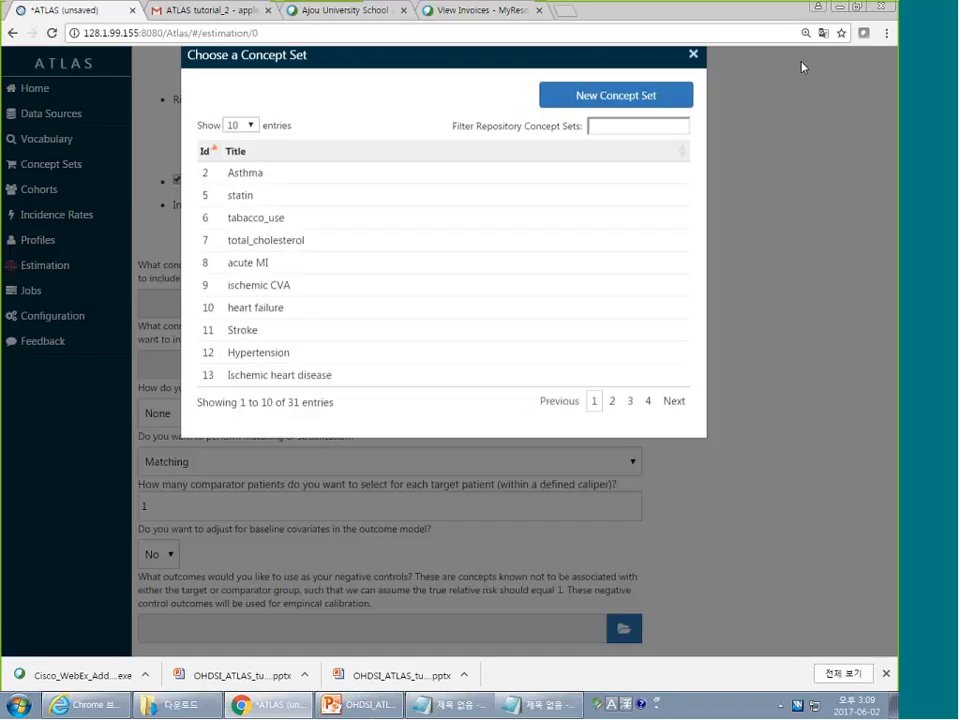
click(693, 90)
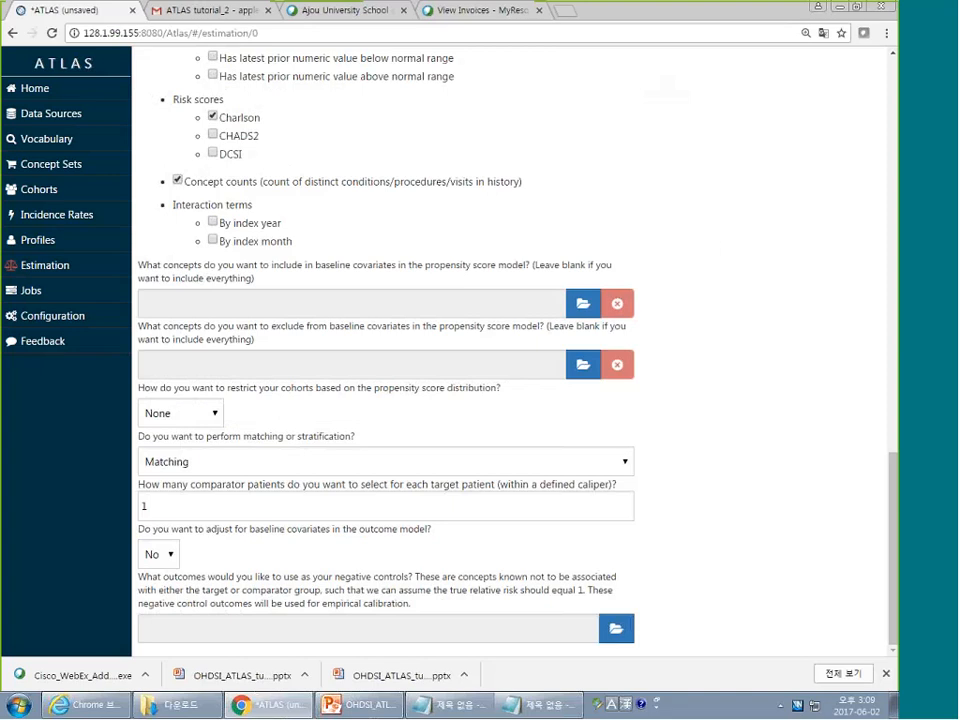
click(213, 425)
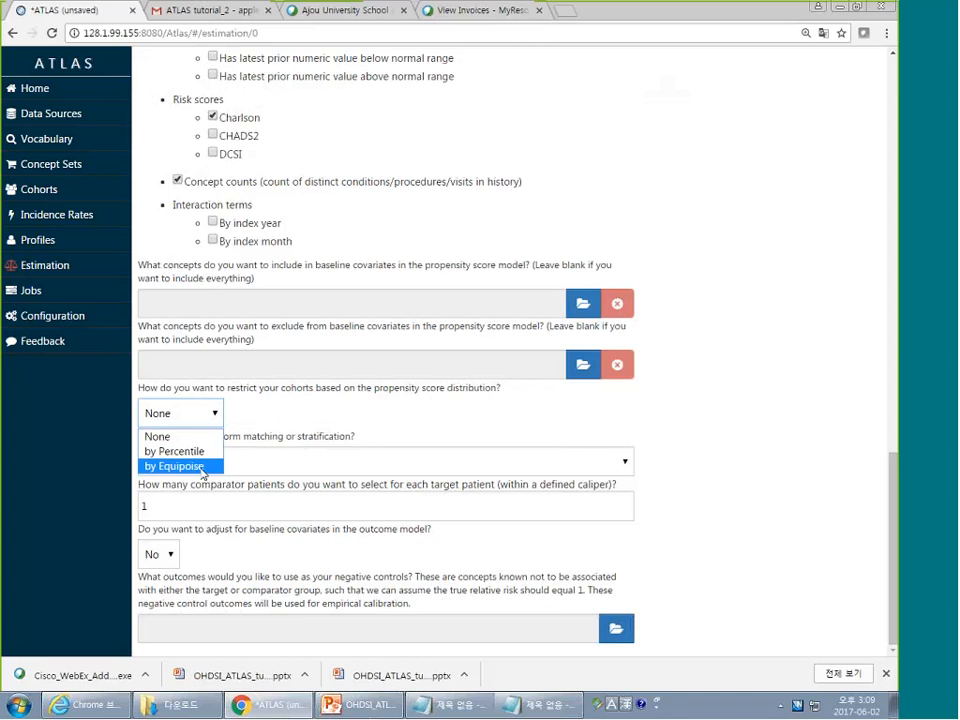
click(515, 439)
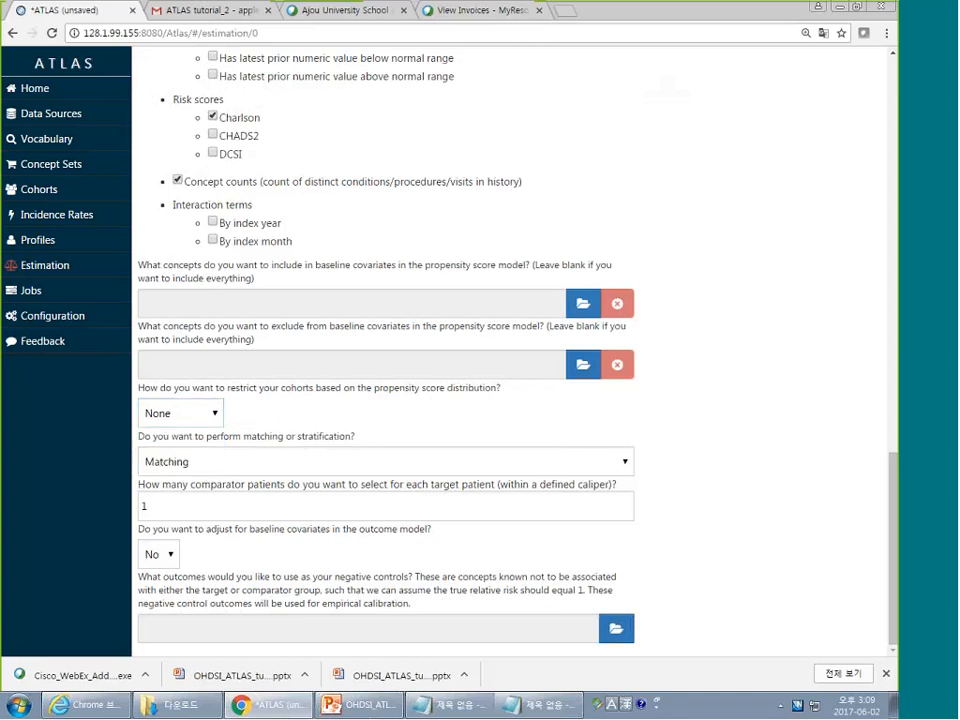
click(166, 513)
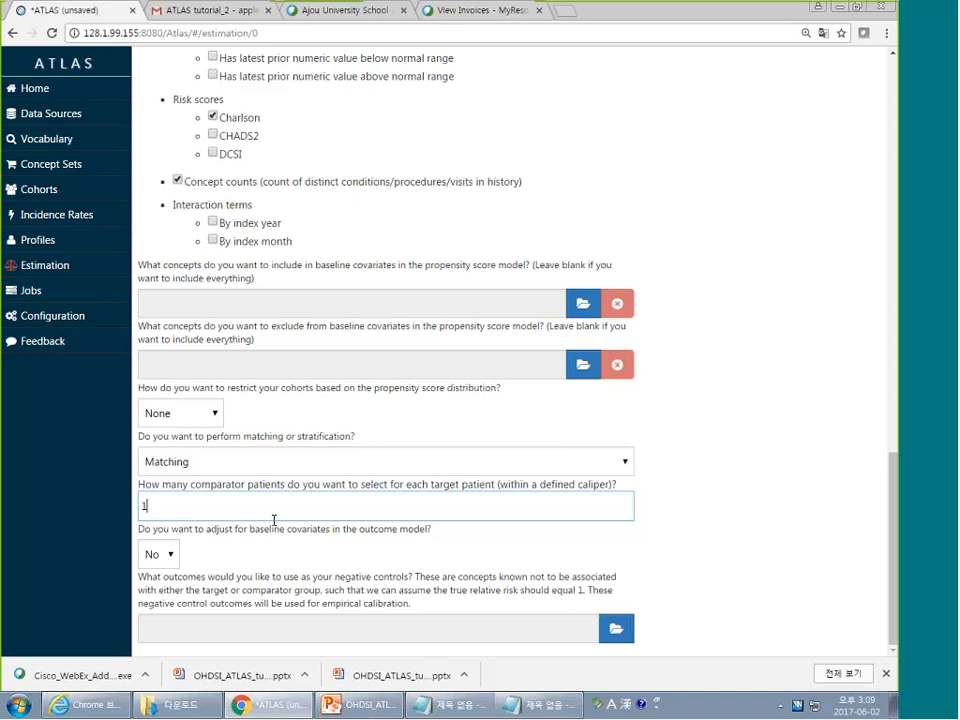
Set adjustment for baseline covariates in the outcome model to Yes and look through its covariate options
click(176, 562)
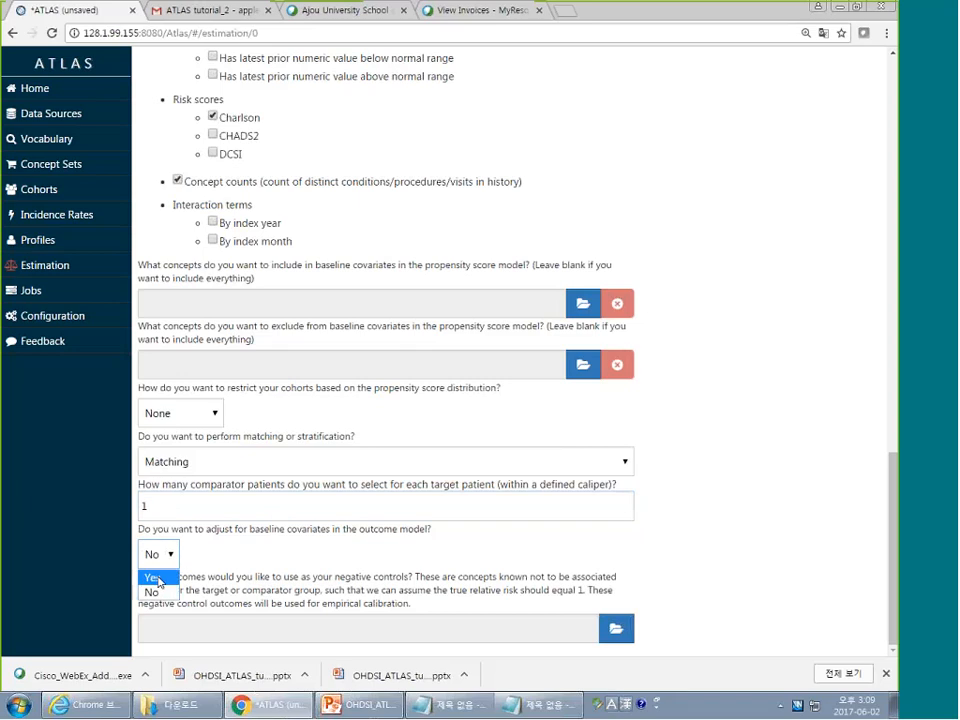
click(157, 579)
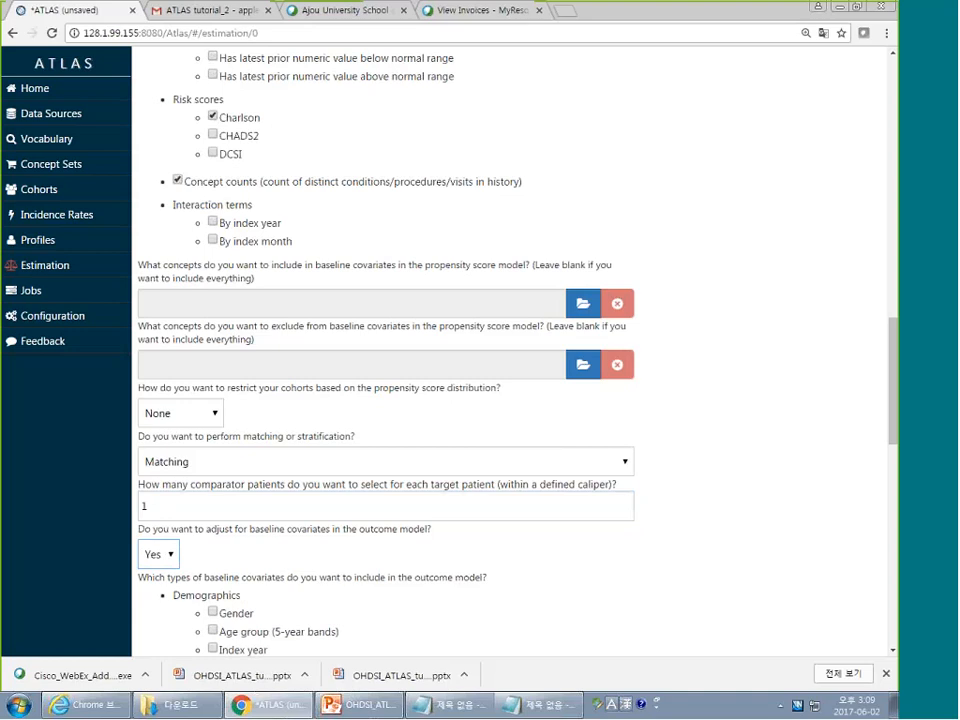
scroll(800, 385, down, 4)
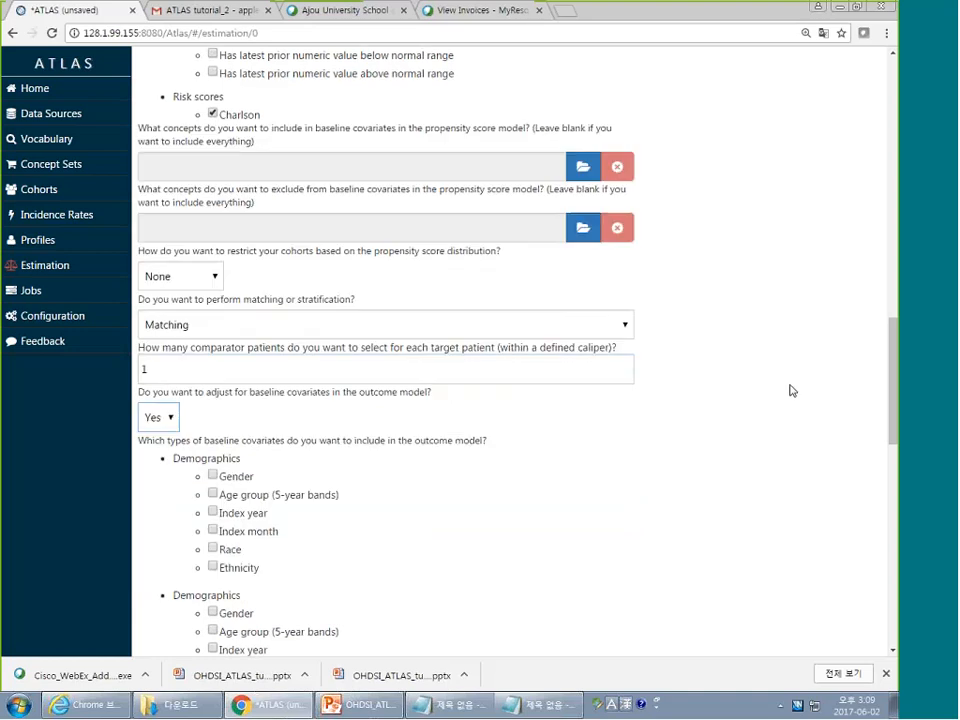
scroll(364, 437, down, 5)
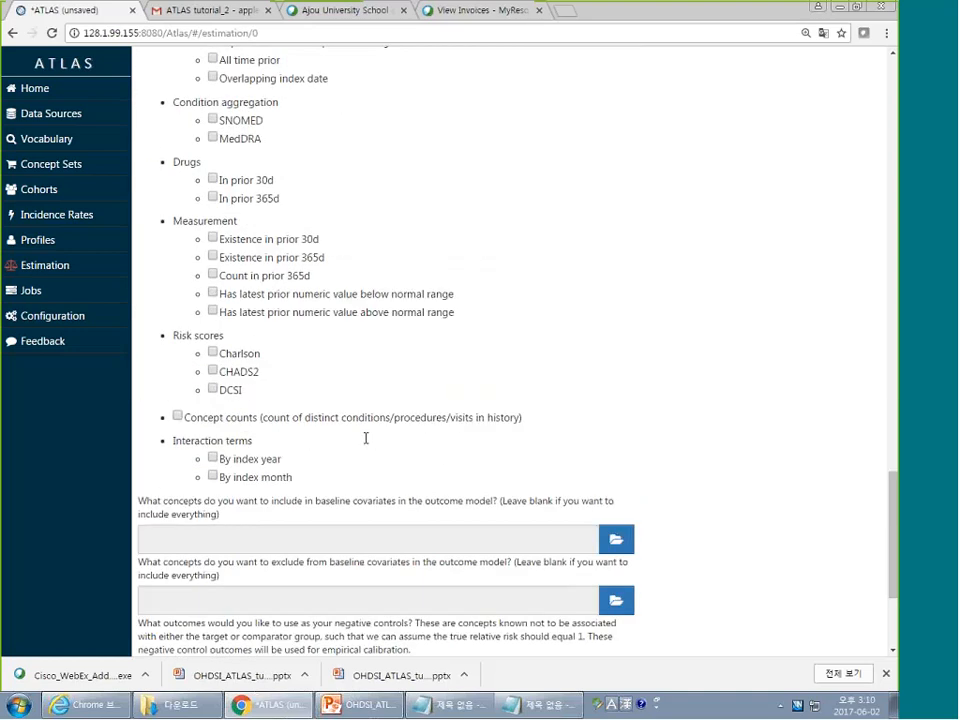
Set adjustment for baseline covariates in the outcome model to No
scroll(587, 437, up, 8)
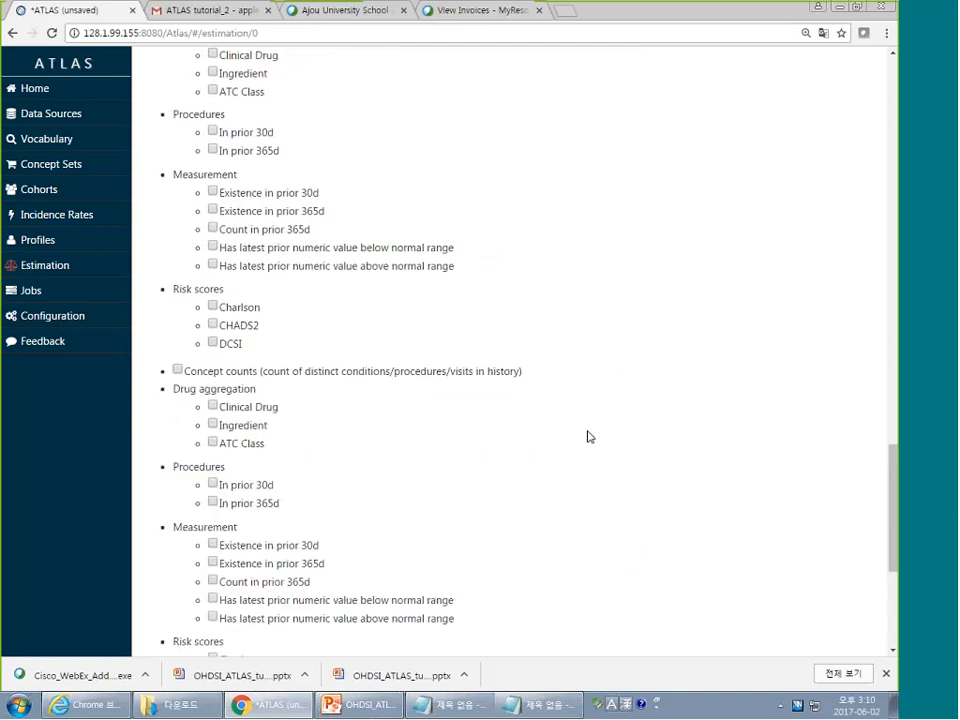
click(158, 363)
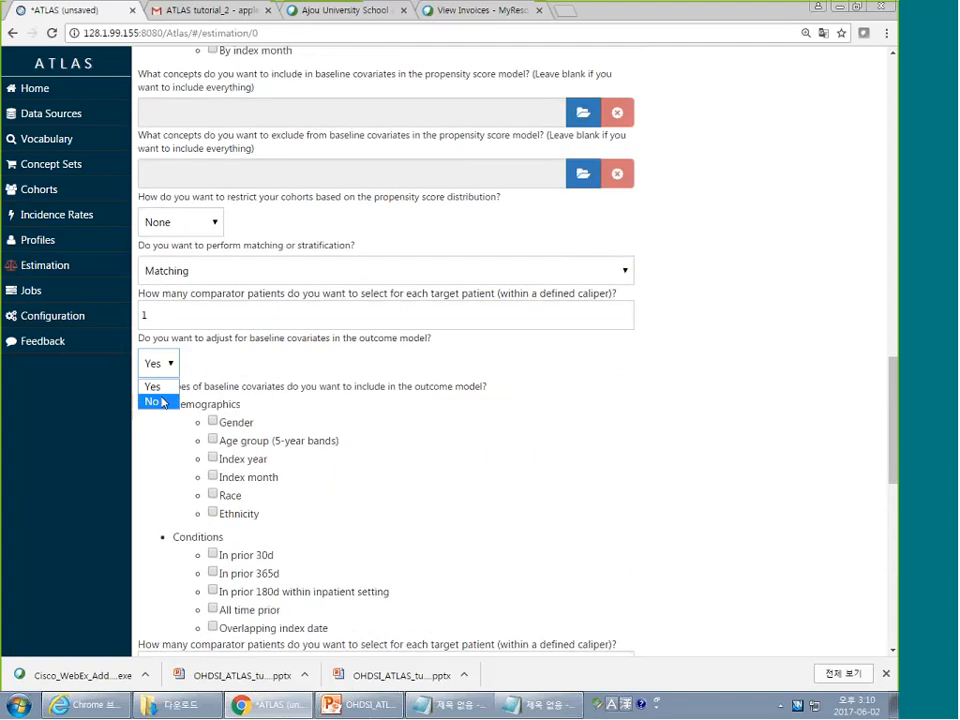
click(152, 401)
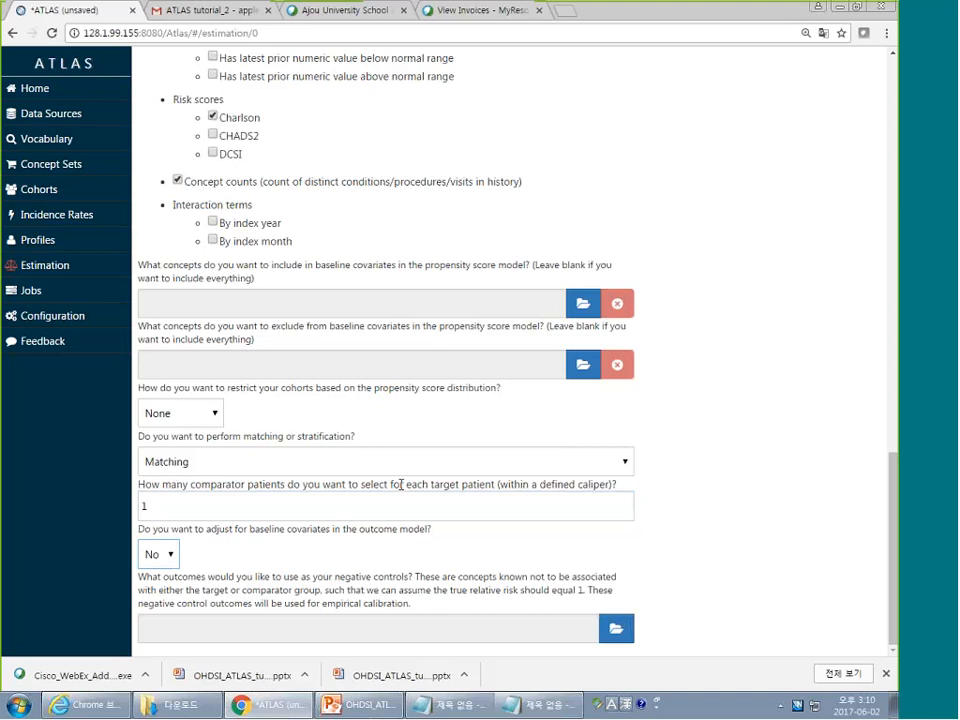
Check the concept sets available as negative control outcomes without choosing one, and save the effect estimation
click(616, 629)
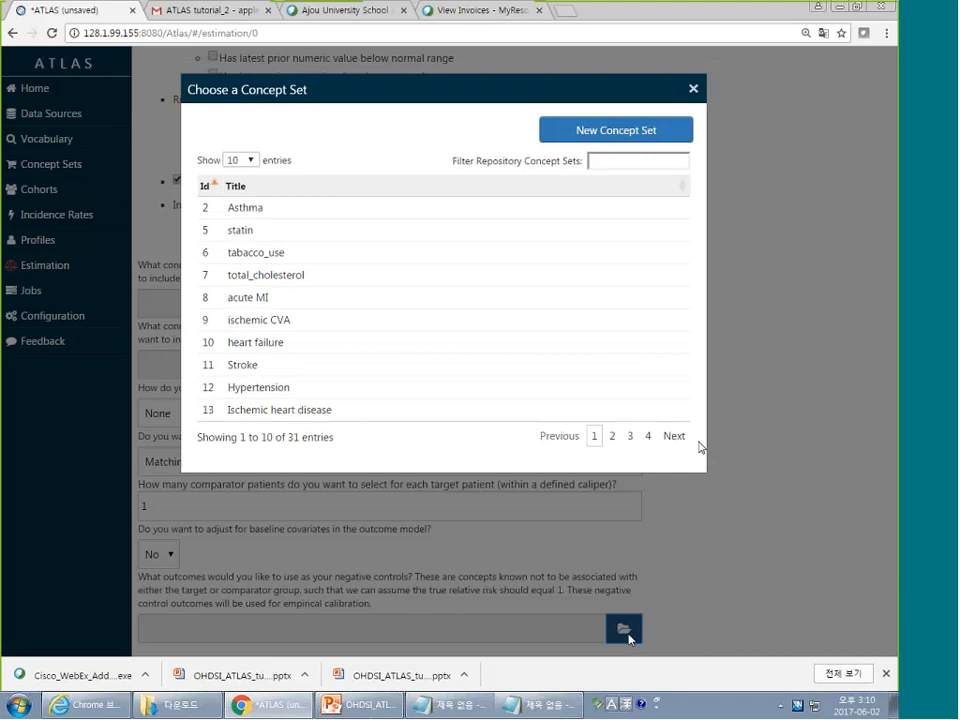
click(693, 89)
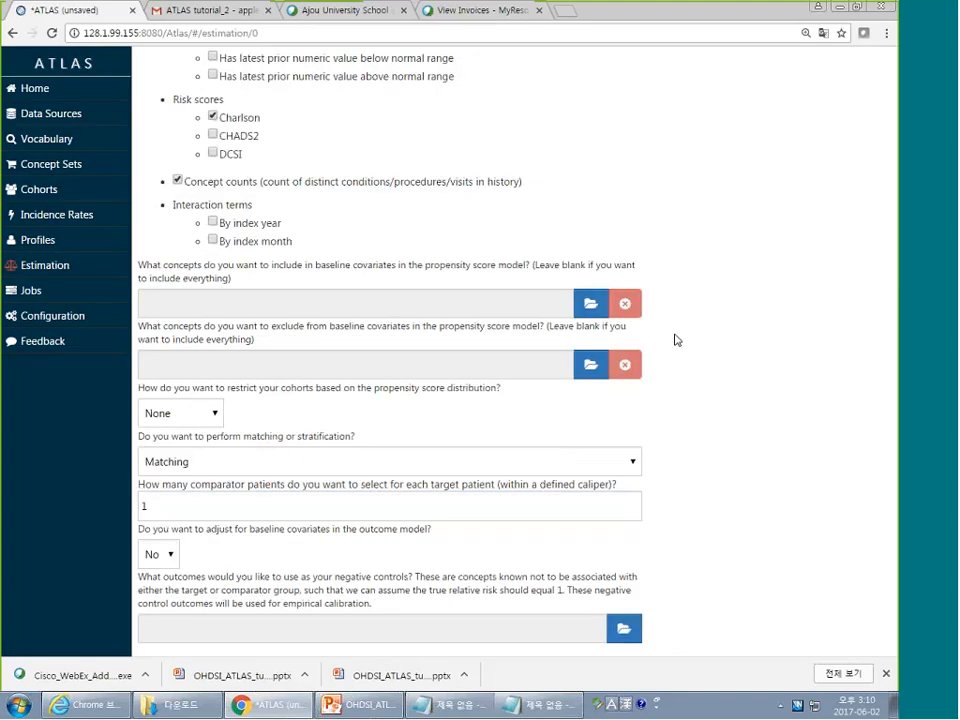
scroll(718, 368, up, 20)
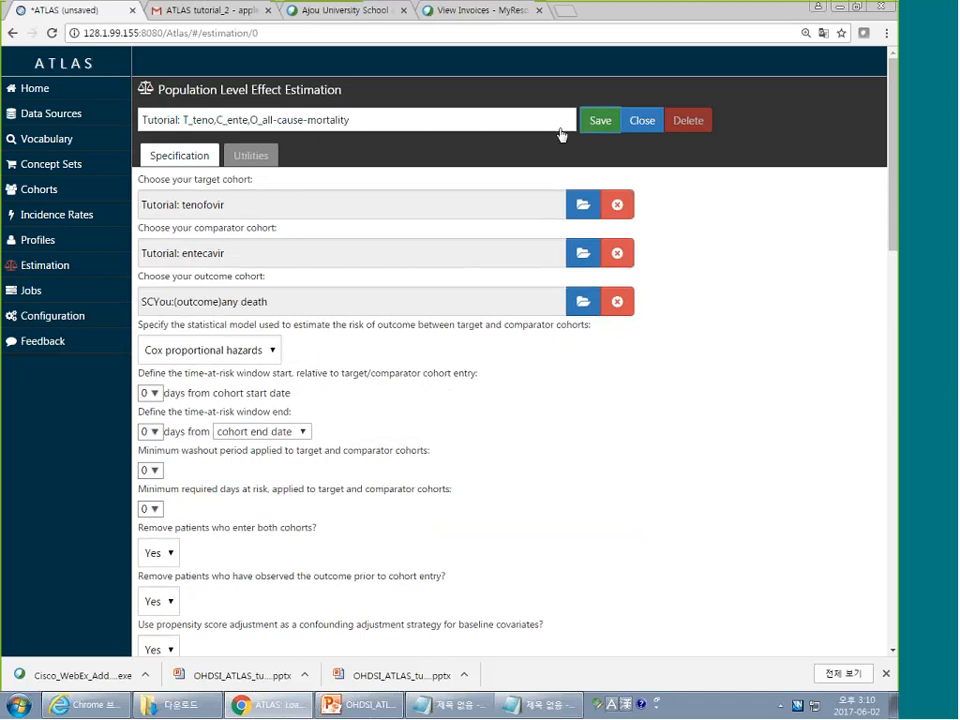
Review the print-friendly study description, including its design, covariates and cohort definitions, and display the R code generated for the estimation
click(254, 160)
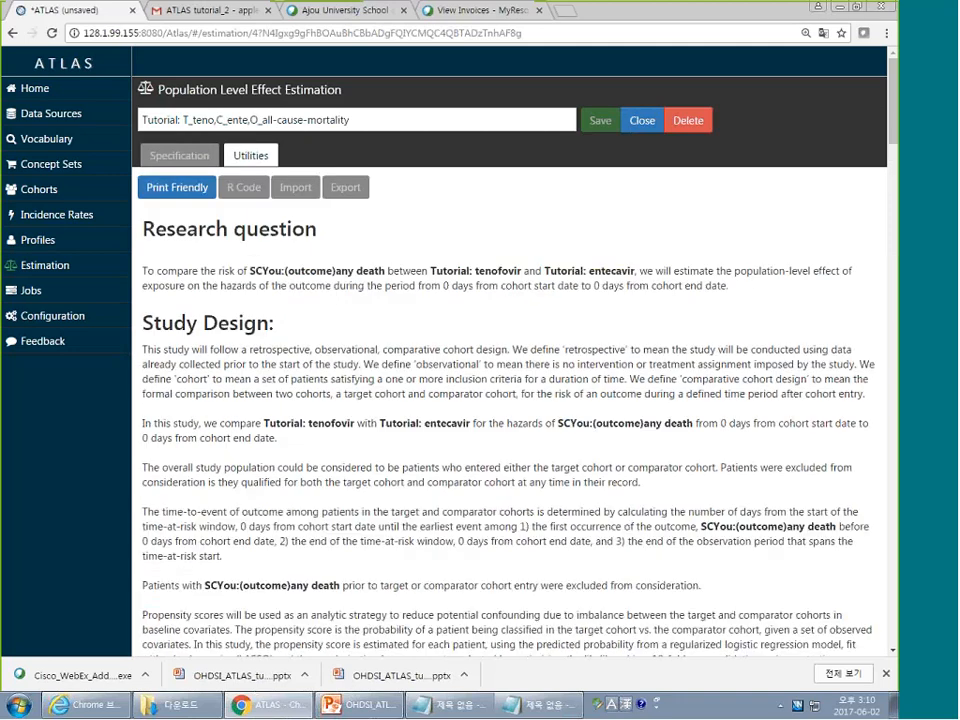
scroll(382, 341, down, 5)
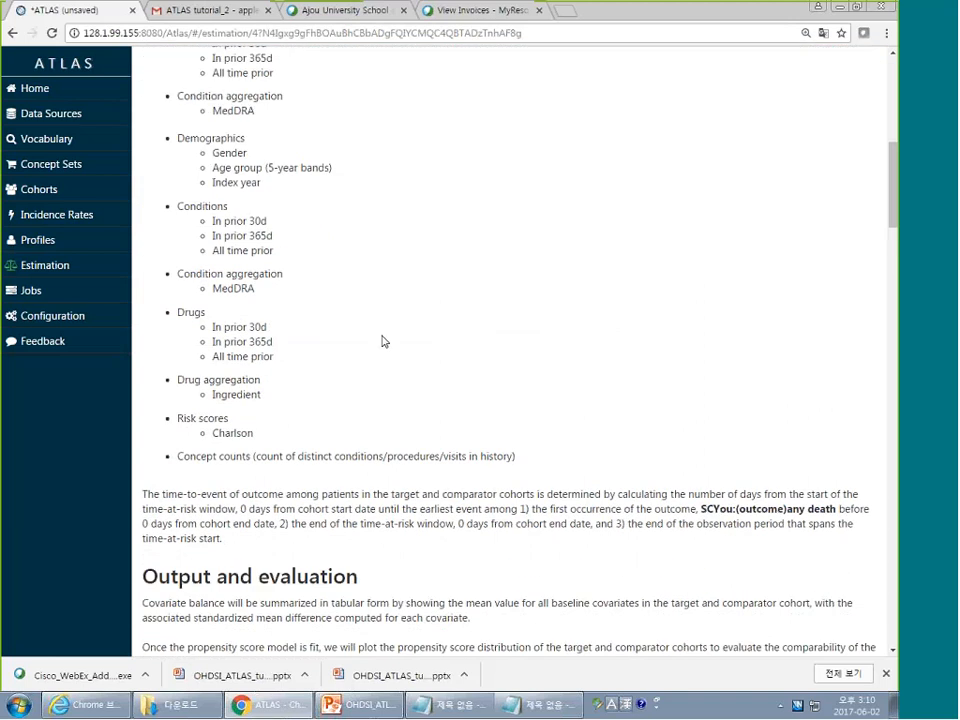
scroll(403, 334, up, 5)
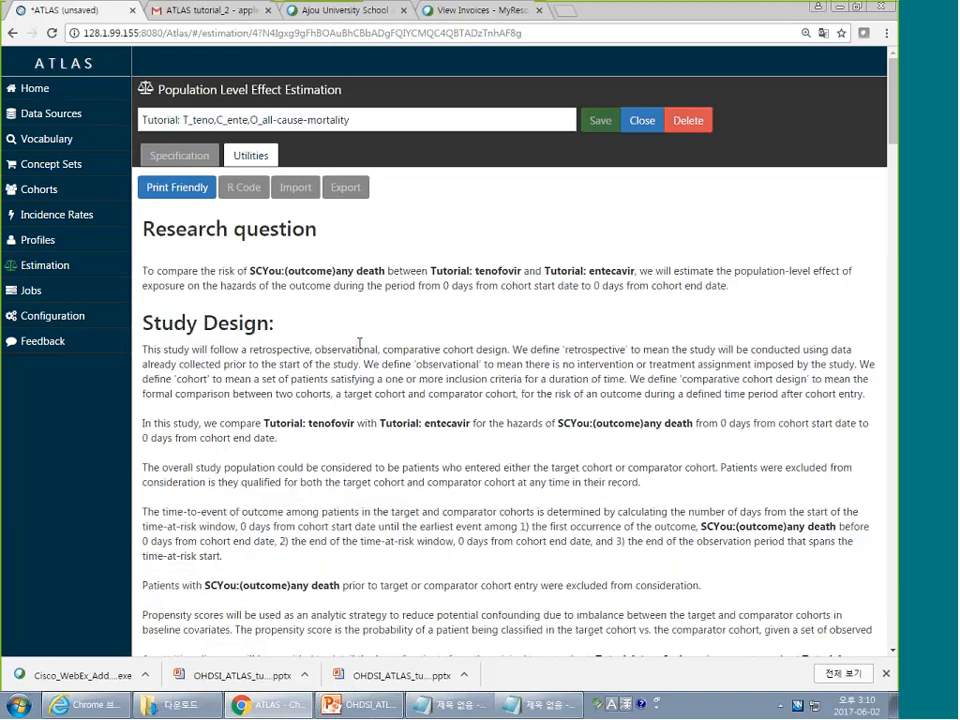
scroll(359, 343, down, 10)
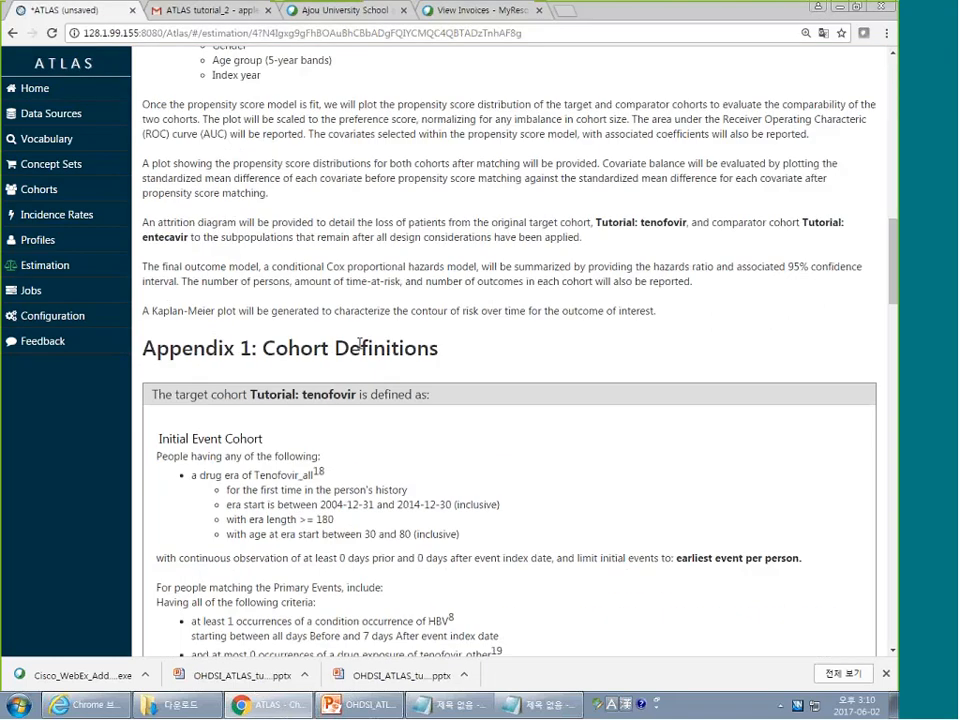
scroll(359, 343, down, 15)
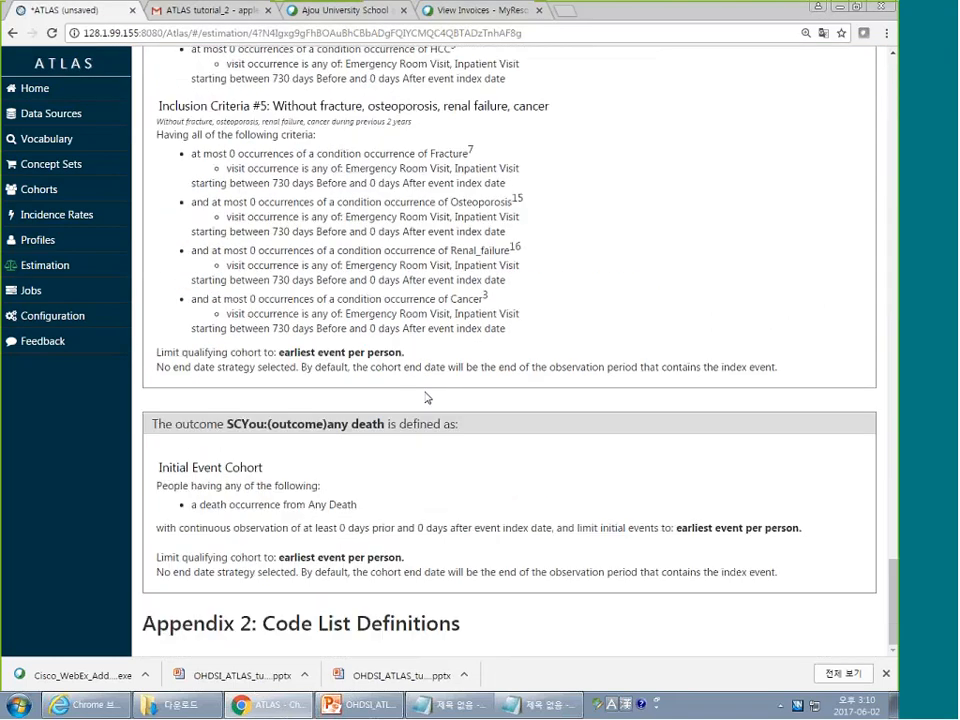
scroll(428, 396, up, 20)
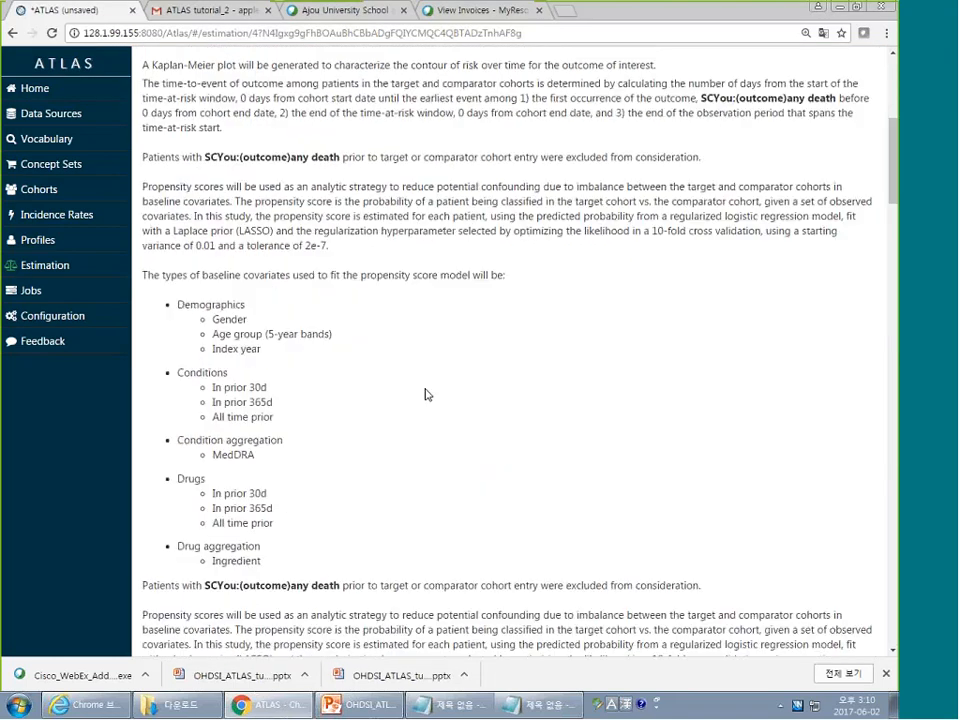
scroll(428, 396, up, 5)
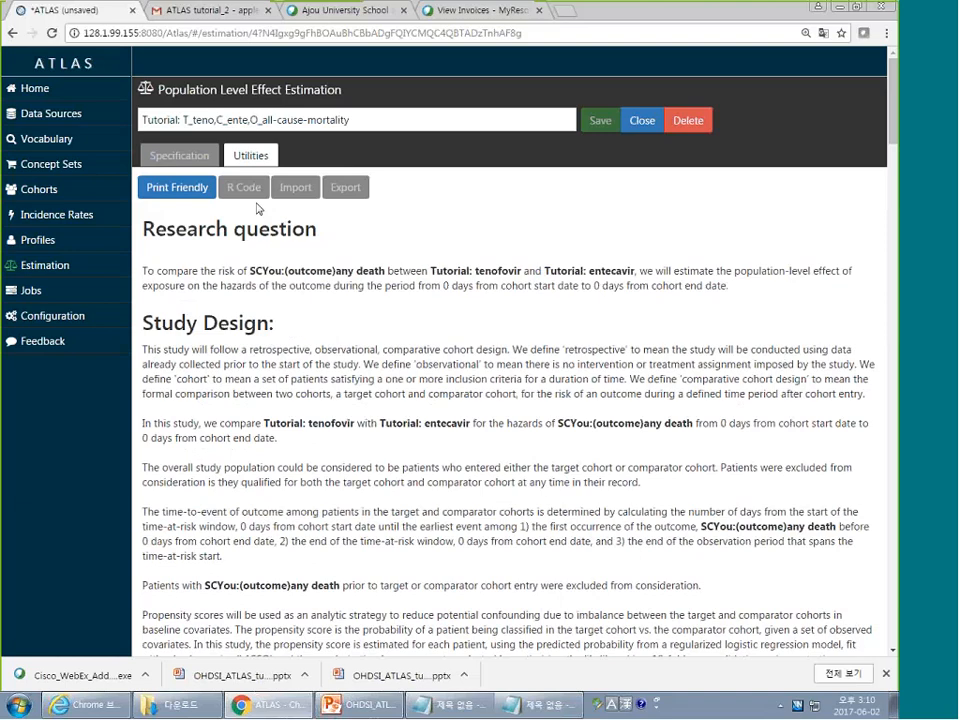
click(245, 188)
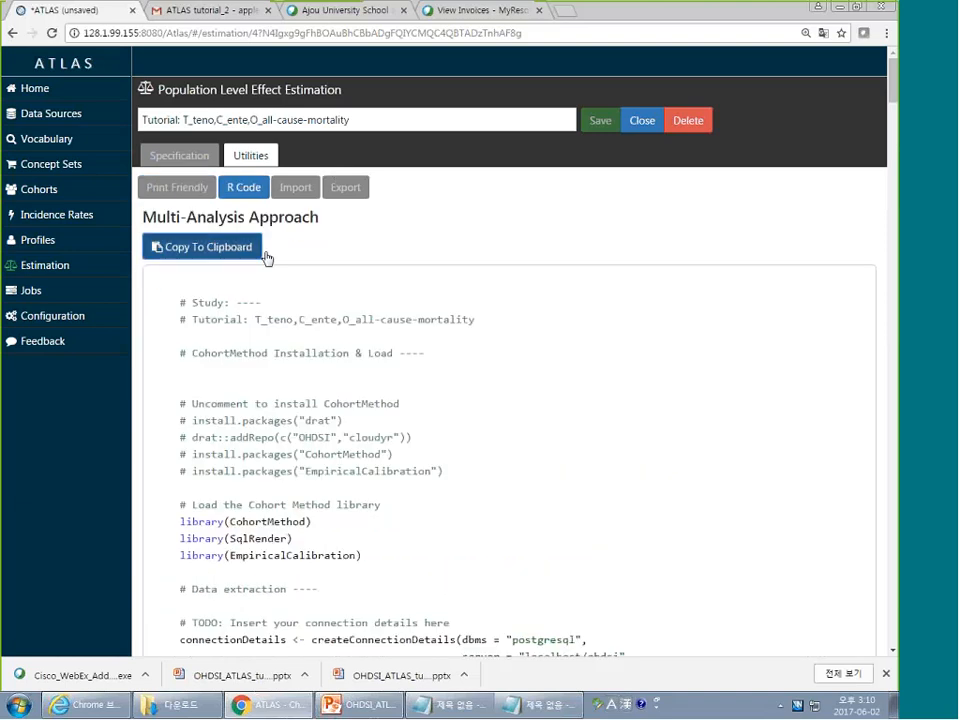